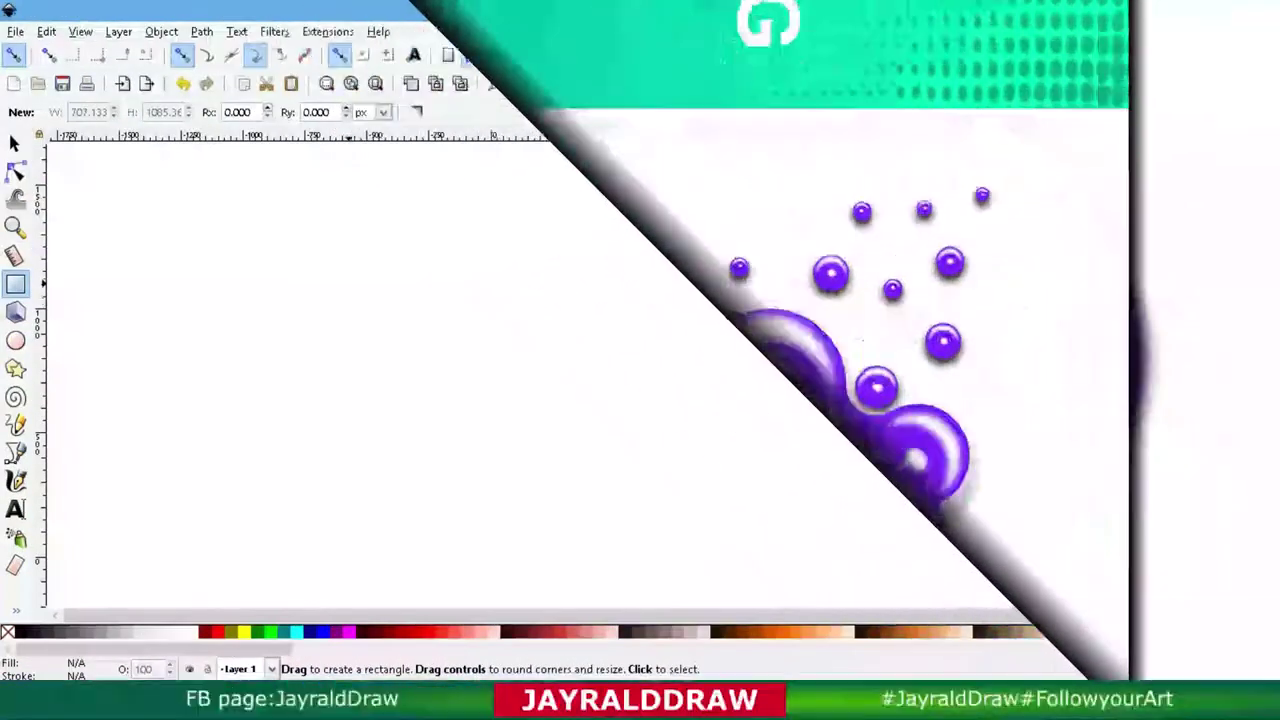
Step: Resize the background rectangle to 1920 × 1080 px
{"action": "key", "text": "s"}
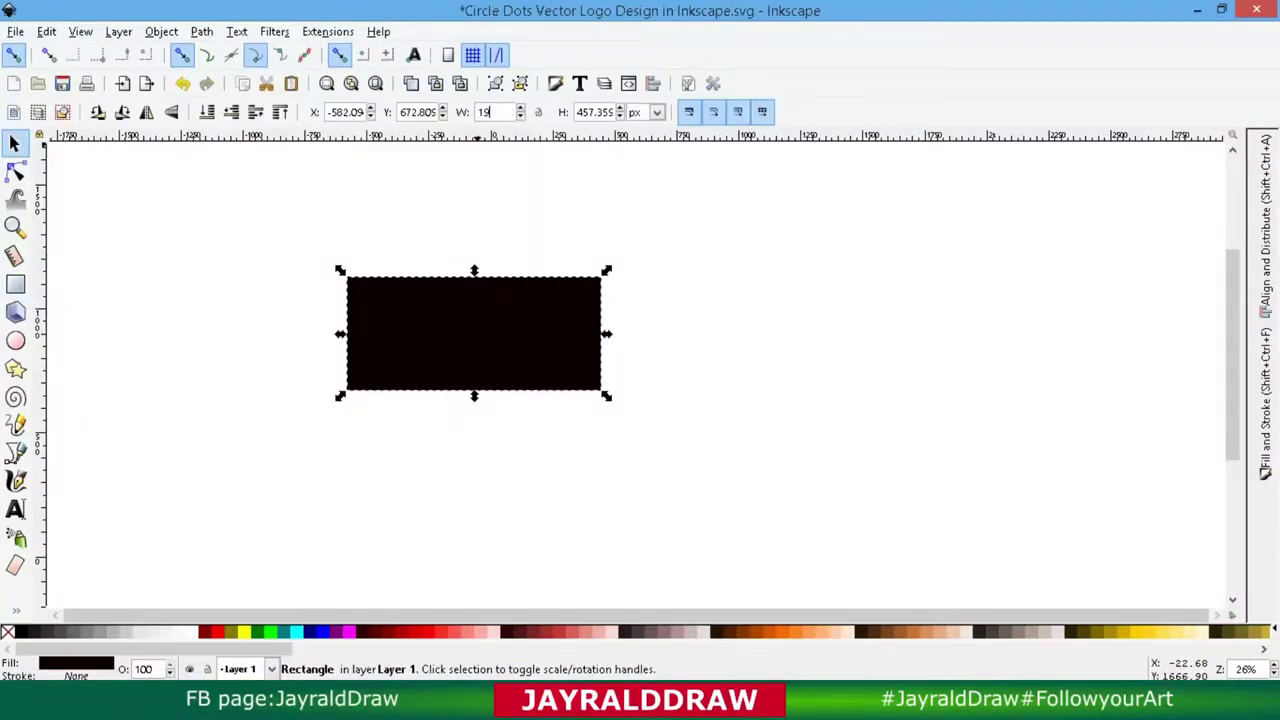
{"action": "type", "text": "20"}
{"action": "key", "text": "Return"}
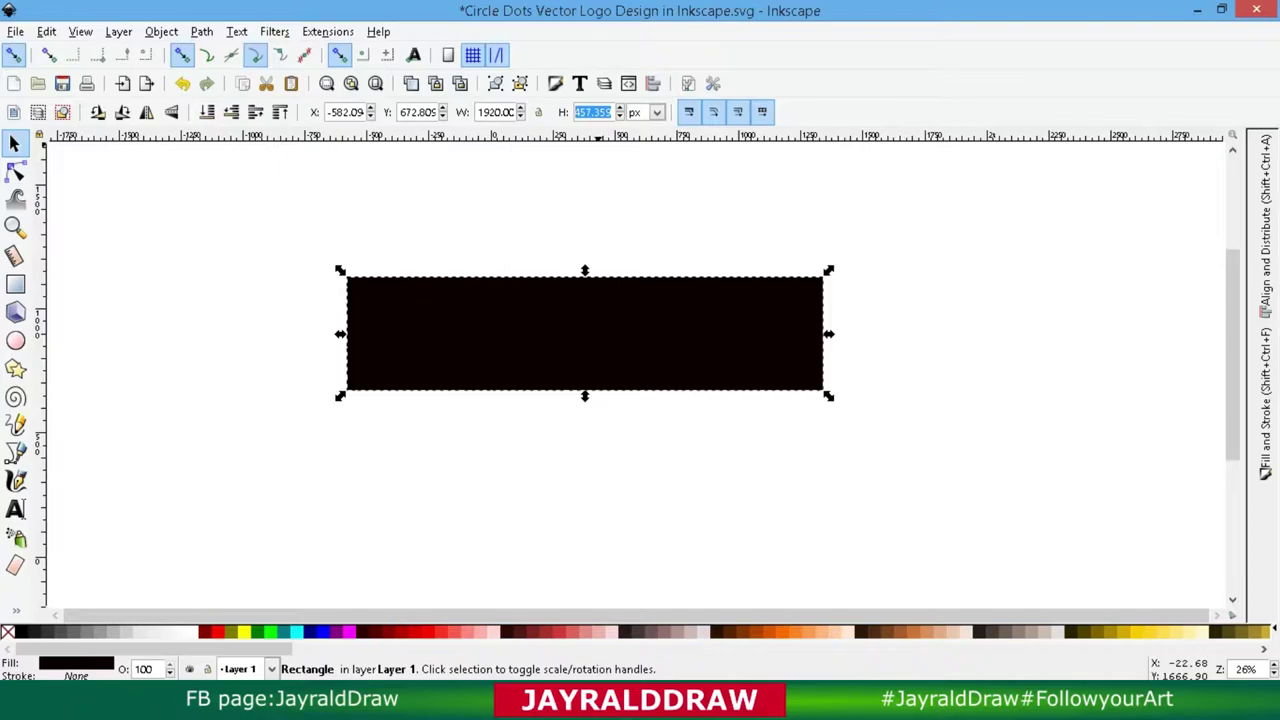
{"action": "type", "text": "1080"}
{"action": "key", "text": "Return"}
{"action": "key", "text": "3"}
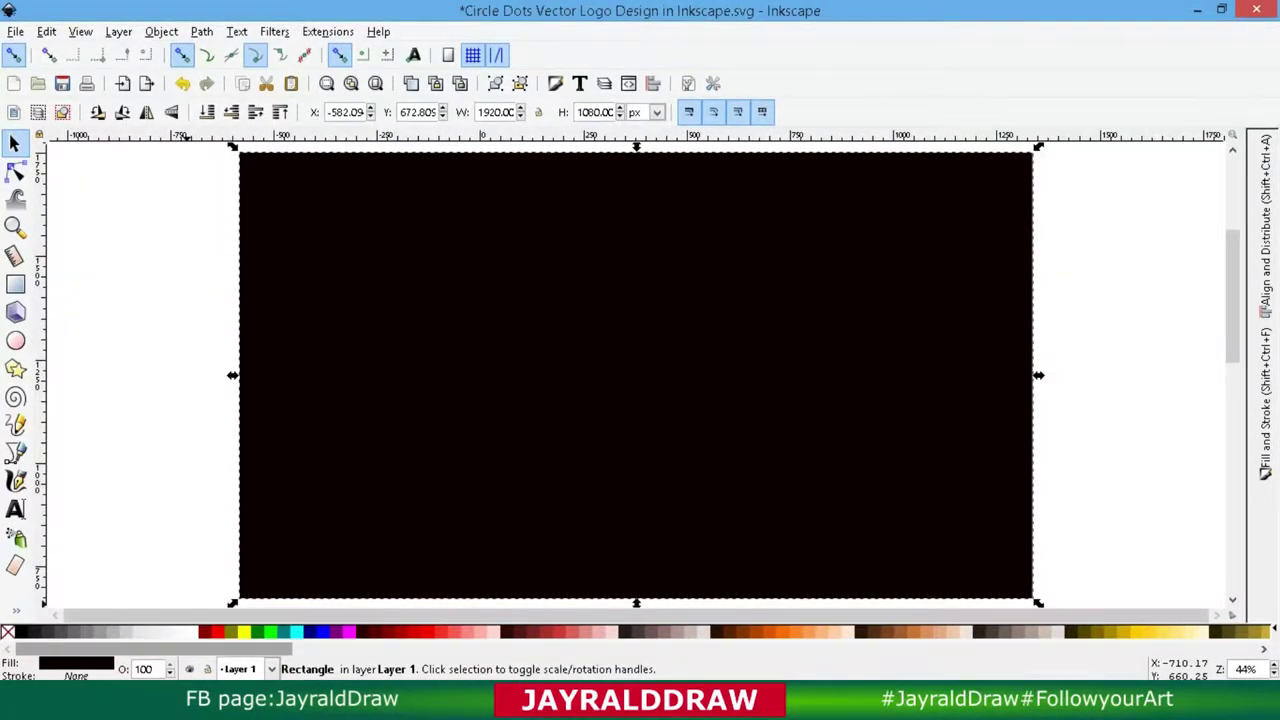
Step: Fill the rectangle with a very dark purple palette swatch
{"action": "scroll", "coordinate": [636, 631], "scroll_direction": "down", "scroll_amount": 3}
{"action": "scroll", "coordinate": [636, 631], "scroll_direction": "down", "scroll_amount": 3}
{"action": "scroll", "coordinate": [636, 631], "scroll_direction": "down", "scroll_amount": 3}
{"action": "scroll", "coordinate": [636, 631], "scroll_direction": "down", "scroll_amount": 3}
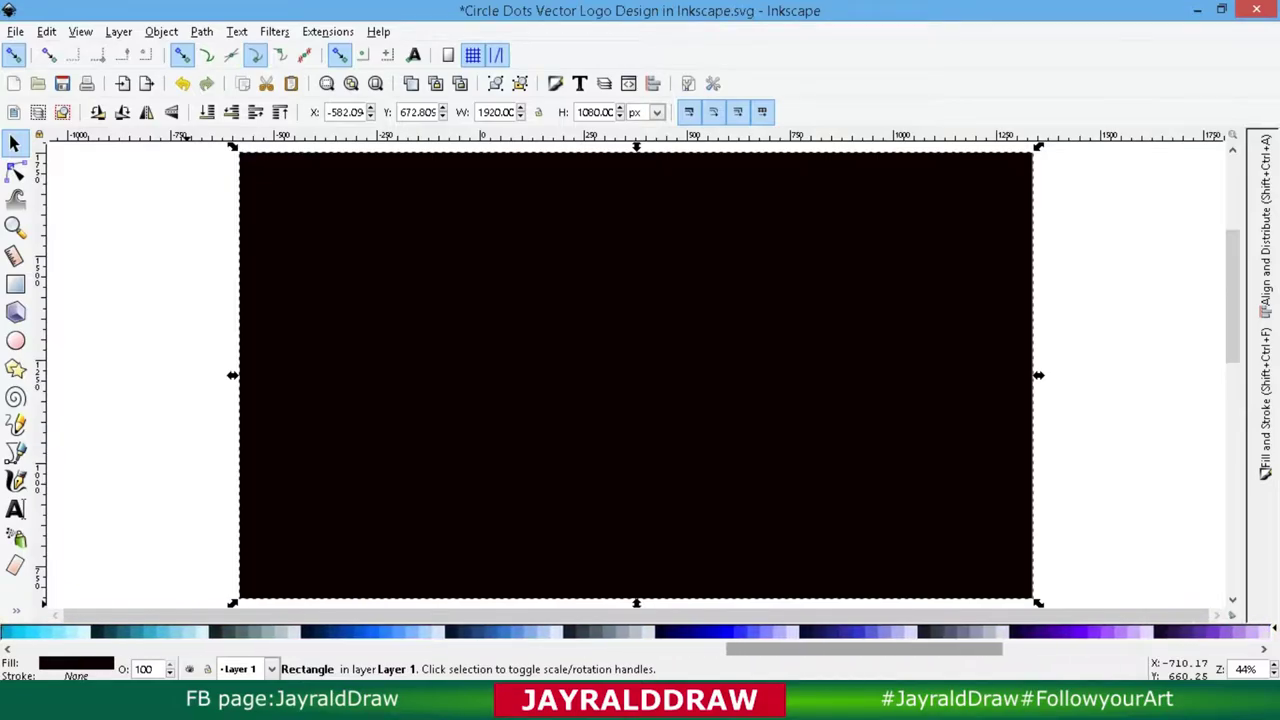
{"action": "scroll", "coordinate": [893, 631], "scroll_direction": "down", "scroll_amount": 1}
{"action": "left_click", "coordinate": [893, 632]}
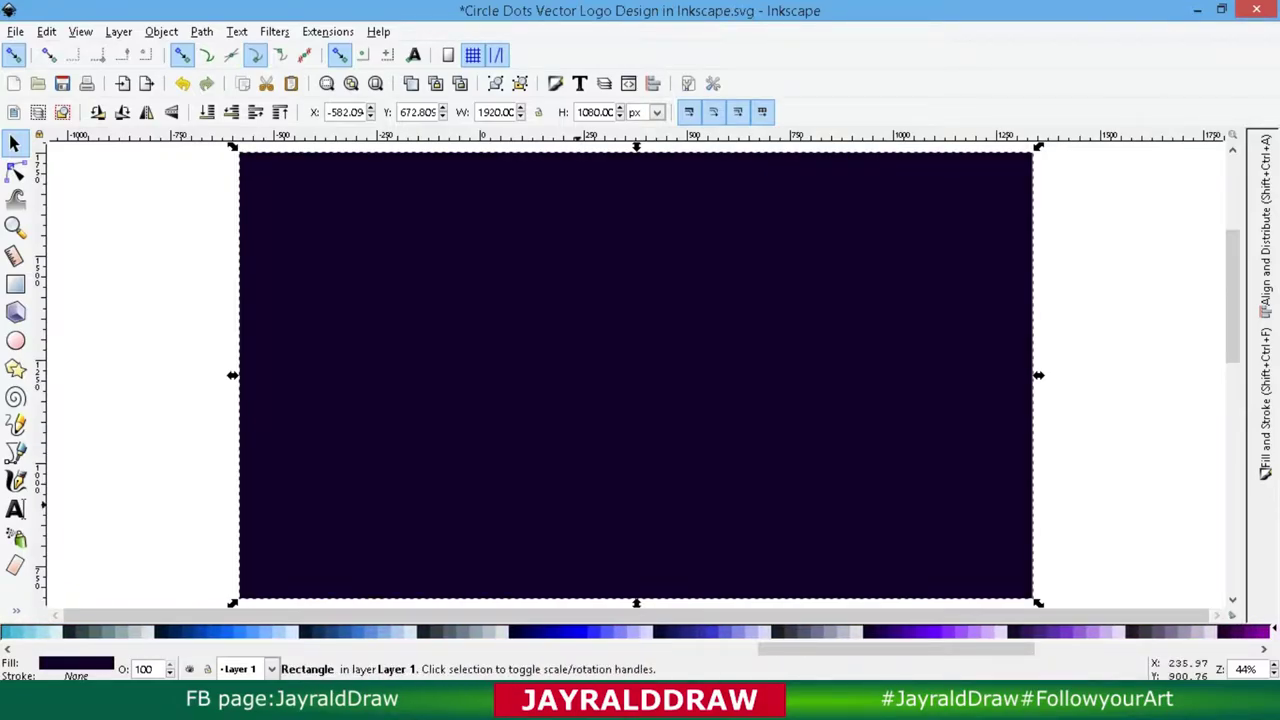
{"action": "scroll", "coordinate": [893, 631], "scroll_direction": "up", "scroll_amount": 10}
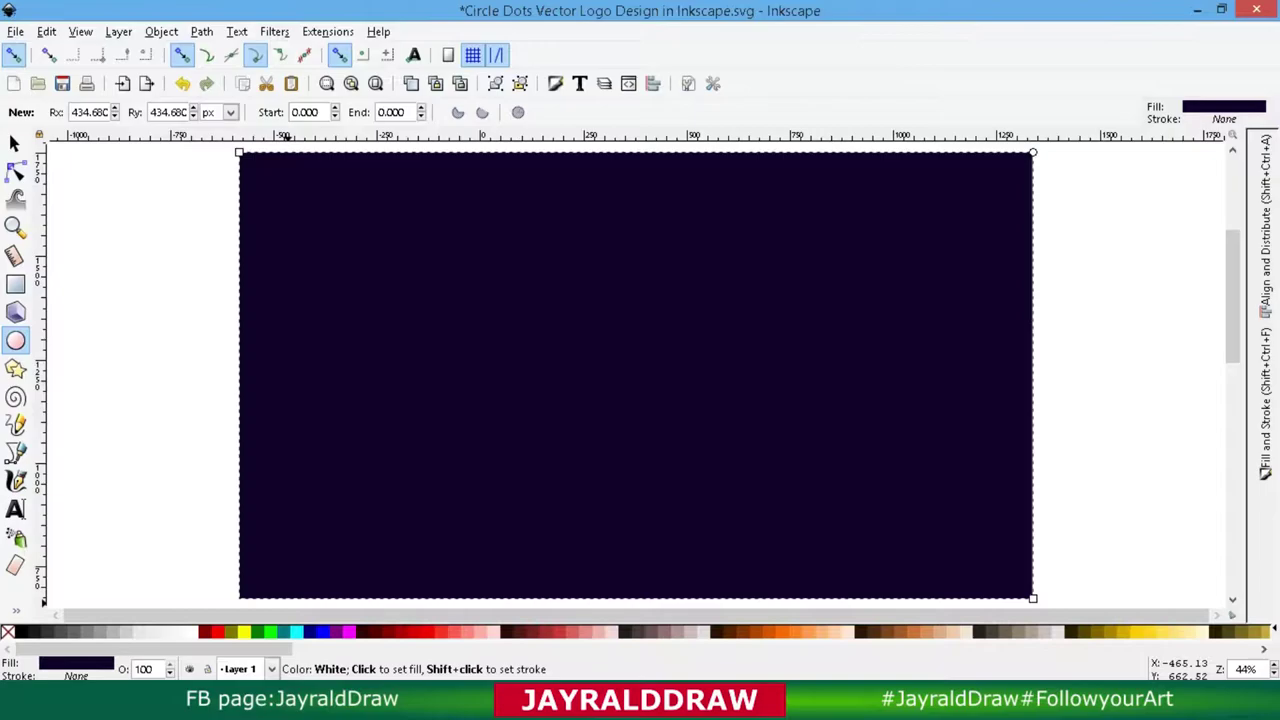
Step: Draw a white circle and move it to the centre of the background
{"action": "left_click", "coordinate": [188, 631]}
{"action": "left_click_drag", "start_coordinate": [607, 358], "coordinate": [717, 467]}
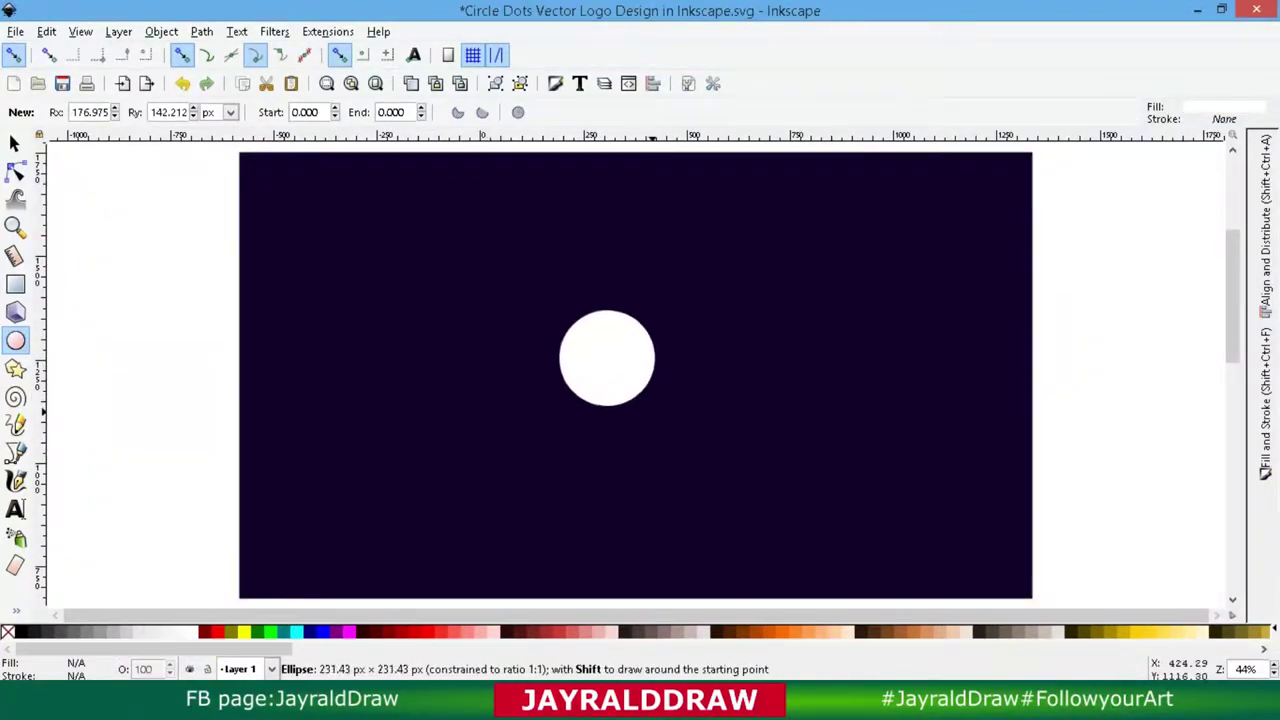
{"action": "key", "text": "s"}
{"action": "left_click_drag", "start_coordinate": [647, 345], "coordinate": [673, 362]}
Step: Duplicate the white circle and make the copy red at 56% opacity
{"action": "right_click", "coordinate": [592, 316]}
{"action": "left_click", "coordinate": [635, 444]}
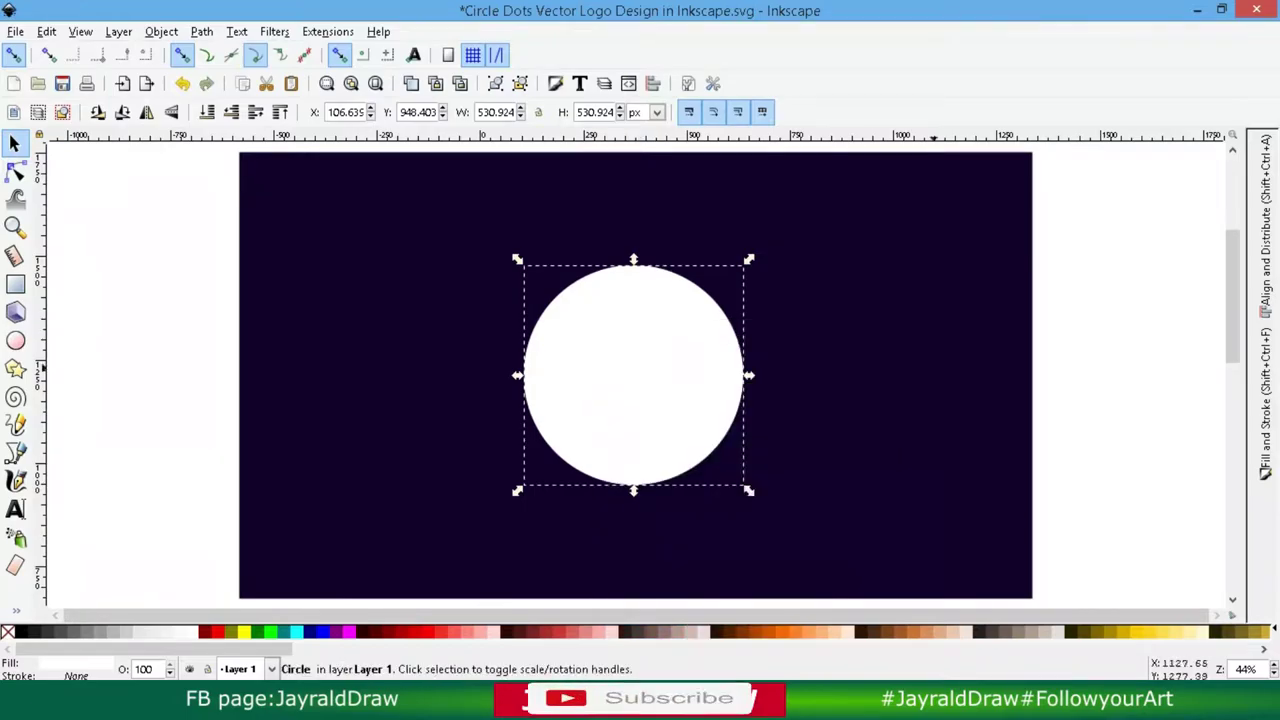
{"action": "left_click", "coordinate": [217, 631]}
{"action": "left_click", "coordinate": [1265, 400]}
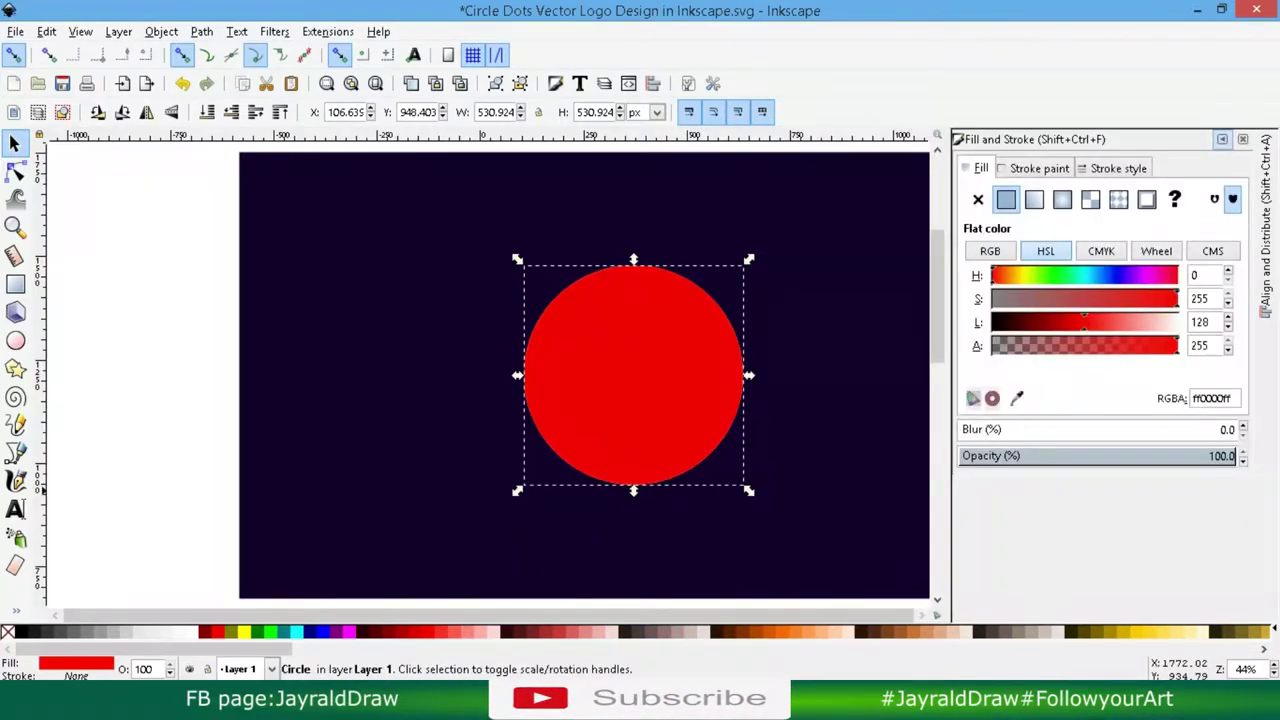
{"action": "left_click_drag", "start_coordinate": [1240, 455], "coordinate": [1117, 455]}
{"action": "left_click", "coordinate": [1222, 139]}
Step: Shrink the red circle and move it onto the white circle's upper-left edge
{"action": "left_click_drag", "start_coordinate": [749, 259], "coordinate": [673, 337]}
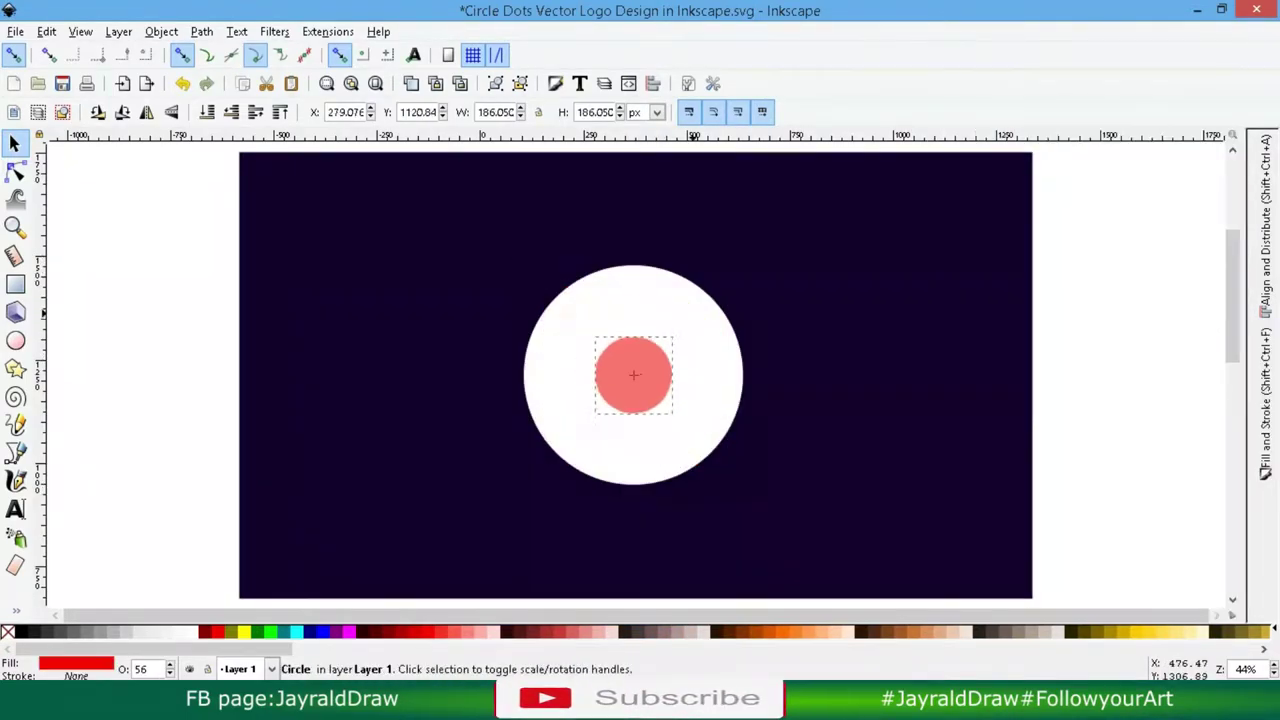
{"action": "left_click", "coordinate": [634, 375]}
{"action": "mouse_move", "coordinate": [634, 375]}
{"action": "left_mouse_down"}
{"action": "mouse_move", "coordinate": [581, 283]}
{"action": "mouse_move", "coordinate": [559, 289]}
{"action": "mouse_move", "coordinate": [555, 365]}
{"action": "left_mouse_up"}
Step: Duplicate the red circle and enlarge the lower copy to about 231 px
{"action": "left_click", "coordinate": [610, 330]}
{"action": "left_click", "coordinate": [556, 290]}
{"action": "key", "text": "ctrl+d"}
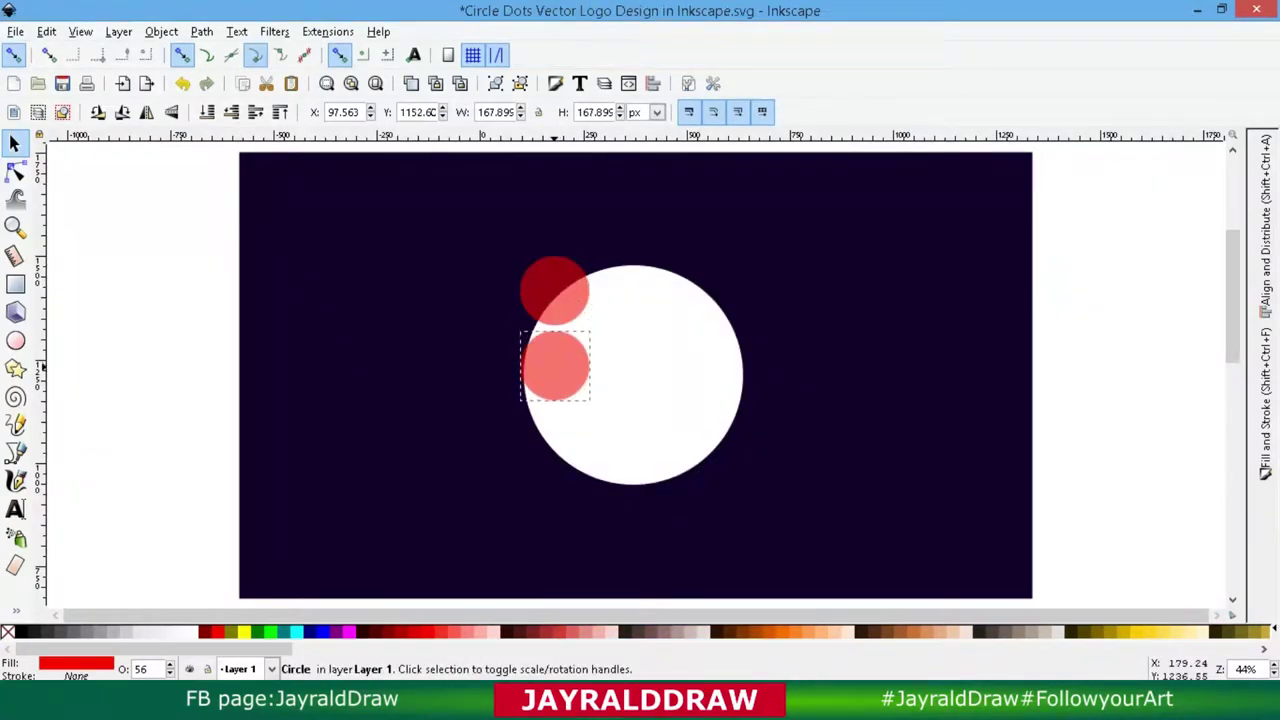
{"action": "left_click_drag", "start_coordinate": [513, 406], "coordinate": [507, 414]}
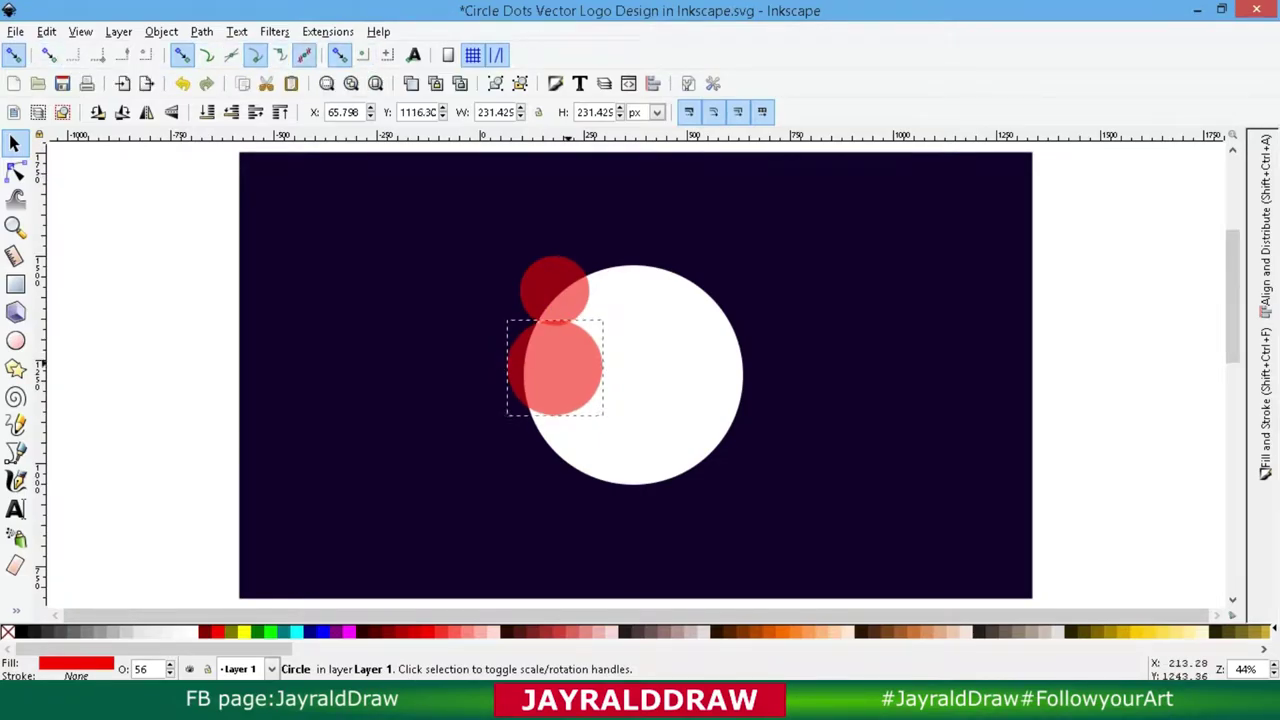
{"action": "left_click_drag", "start_coordinate": [555, 368], "coordinate": [560, 377]}
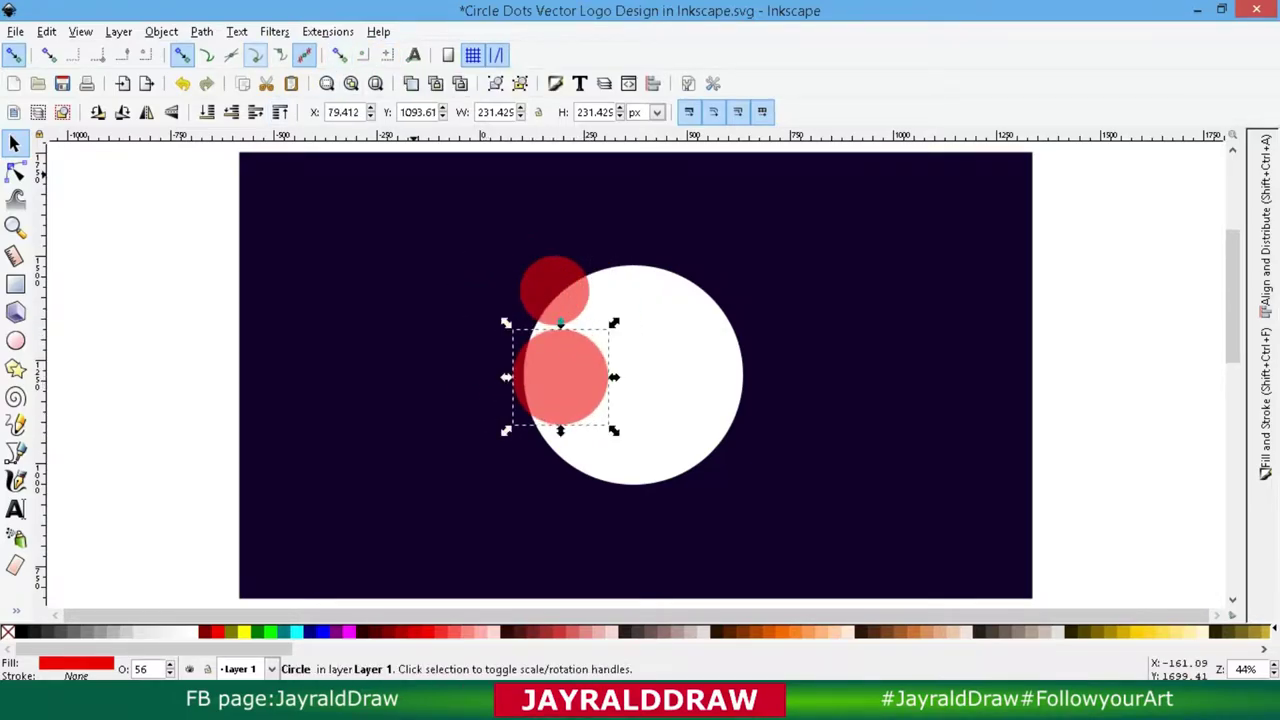
Step: Zoom in and position a horizontal guide across the red circles
{"action": "key", "text": "plus"}
{"action": "key", "text": "plus"}
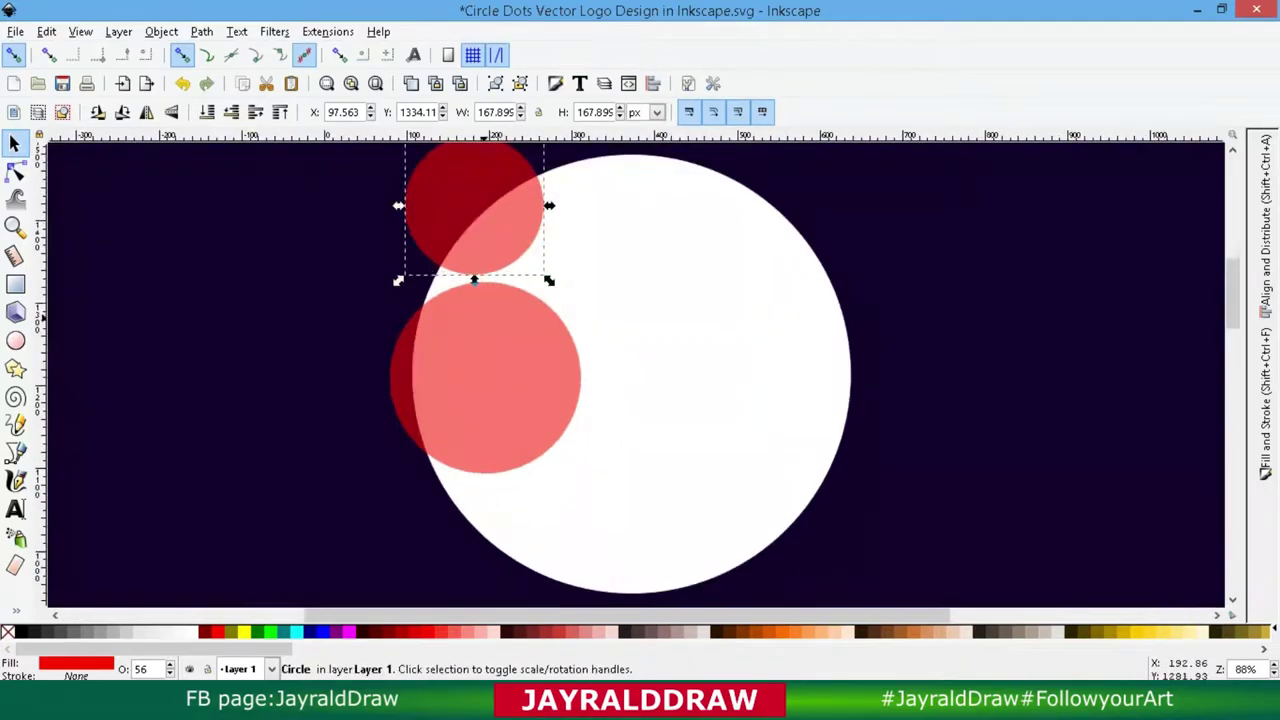
{"action": "scroll", "coordinate": [566, 202], "scroll_direction": "up", "scroll_amount": 2}
{"action": "left_click_drag", "start_coordinate": [479, 350], "coordinate": [445, 343]}
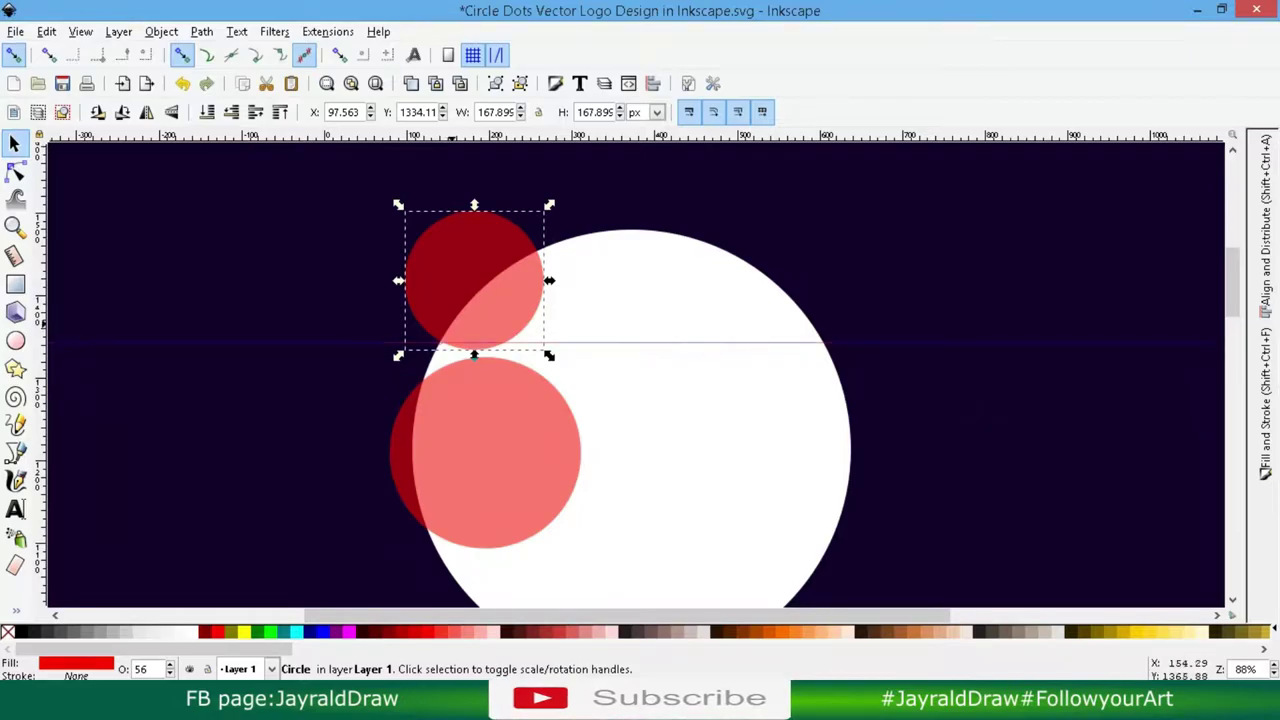
{"action": "scroll", "coordinate": [635, 375], "scroll_direction": "down", "scroll_amount": 2}
{"action": "mouse_move", "coordinate": [520, 340]}
{"action": "left_mouse_down"}
{"action": "mouse_move", "coordinate": [439, 318]}
{"action": "mouse_move", "coordinate": [429, 363]}
{"action": "mouse_move", "coordinate": [366, 322]}
{"action": "mouse_move", "coordinate": [428, 383]}
{"action": "mouse_move", "coordinate": [445, 358]}
{"action": "mouse_move", "coordinate": [474, 370]}
{"action": "mouse_move", "coordinate": [416, 358]}
{"action": "mouse_move", "coordinate": [440, 363]}
{"action": "left_mouse_up"}
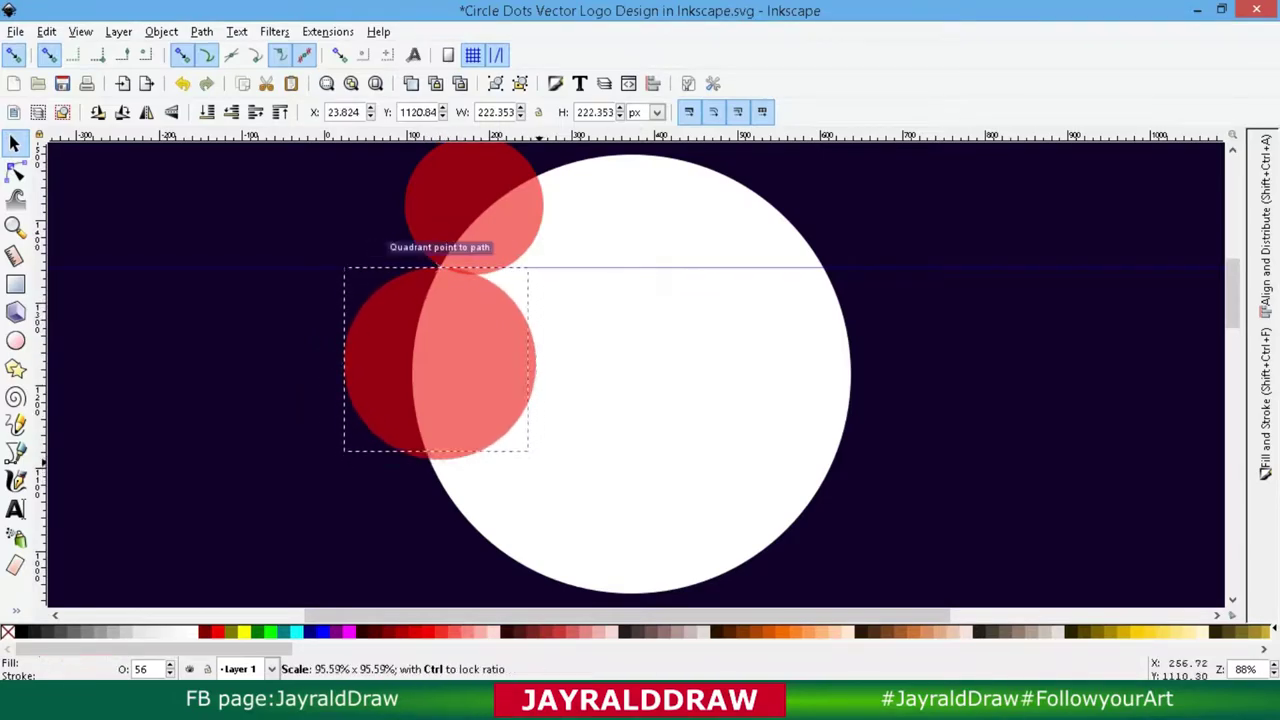
Step: Resize and snap the two red circles against the guide and each other
{"action": "left_click_drag", "start_coordinate": [540, 464], "coordinate": [504, 441]}
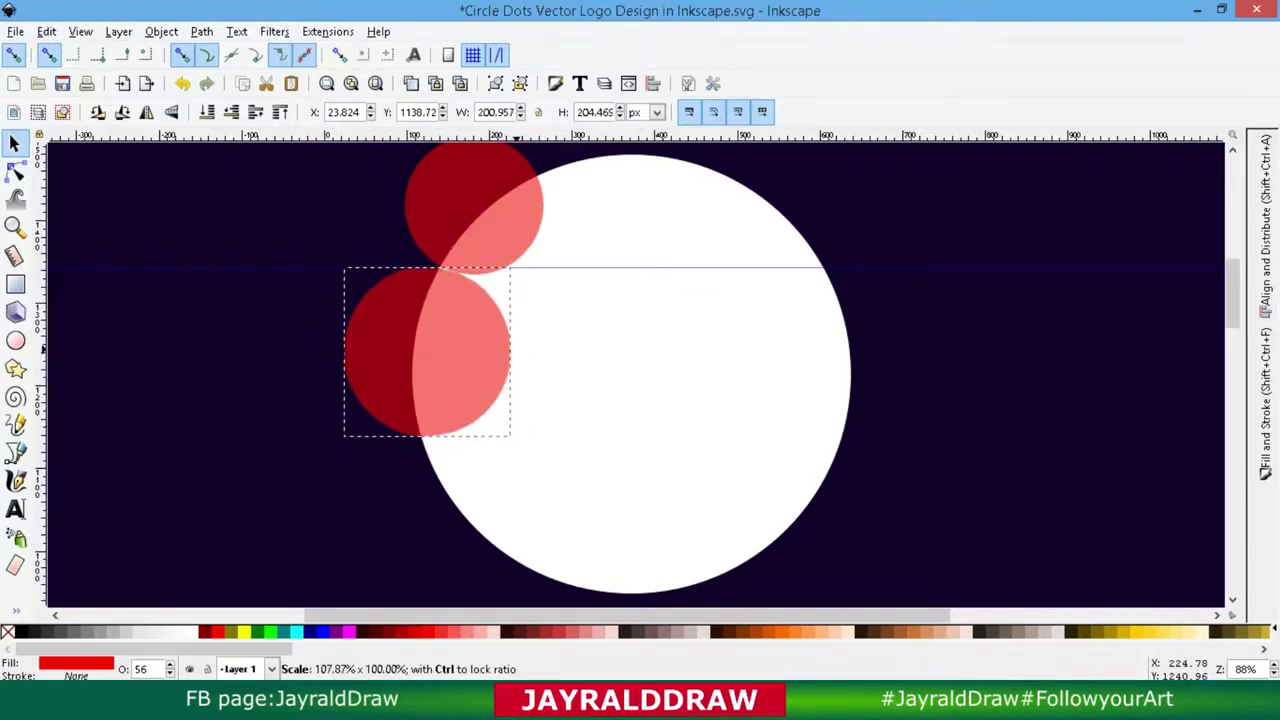
{"action": "left_click_drag", "start_coordinate": [475, 255], "coordinate": [440, 266]}
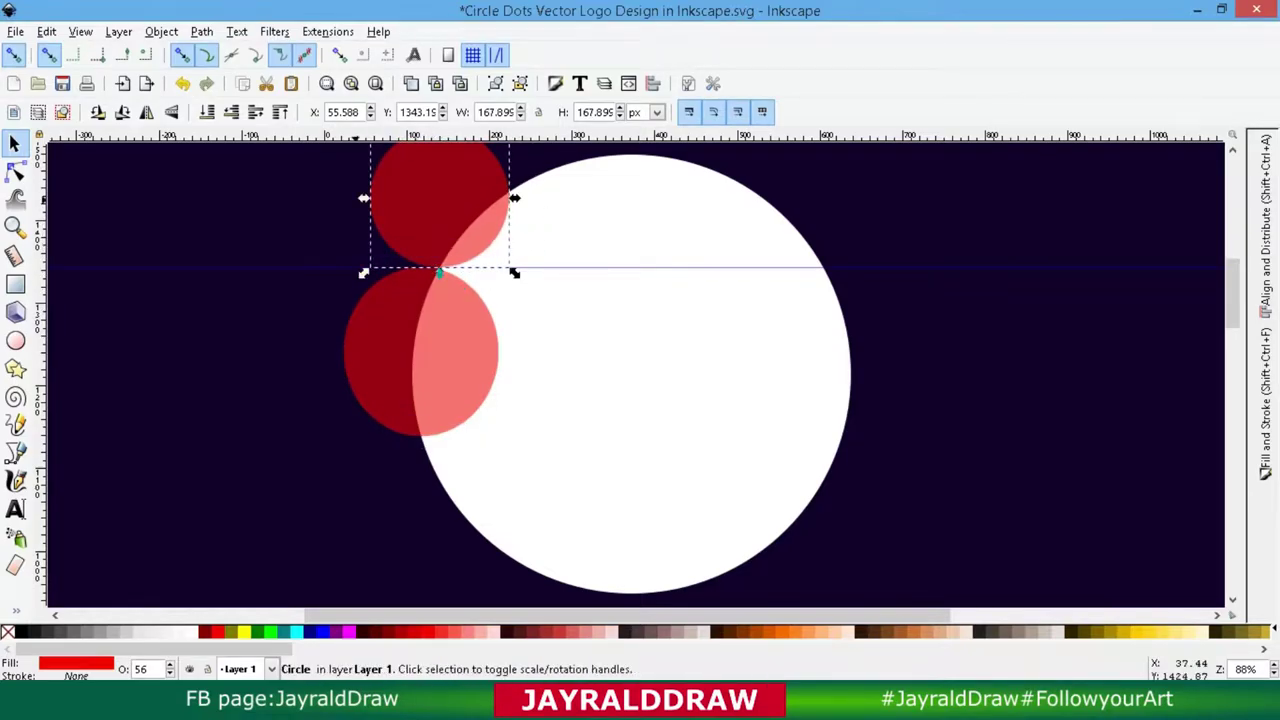
{"action": "left_click_drag", "start_coordinate": [508, 272], "coordinate": [584, 273]}
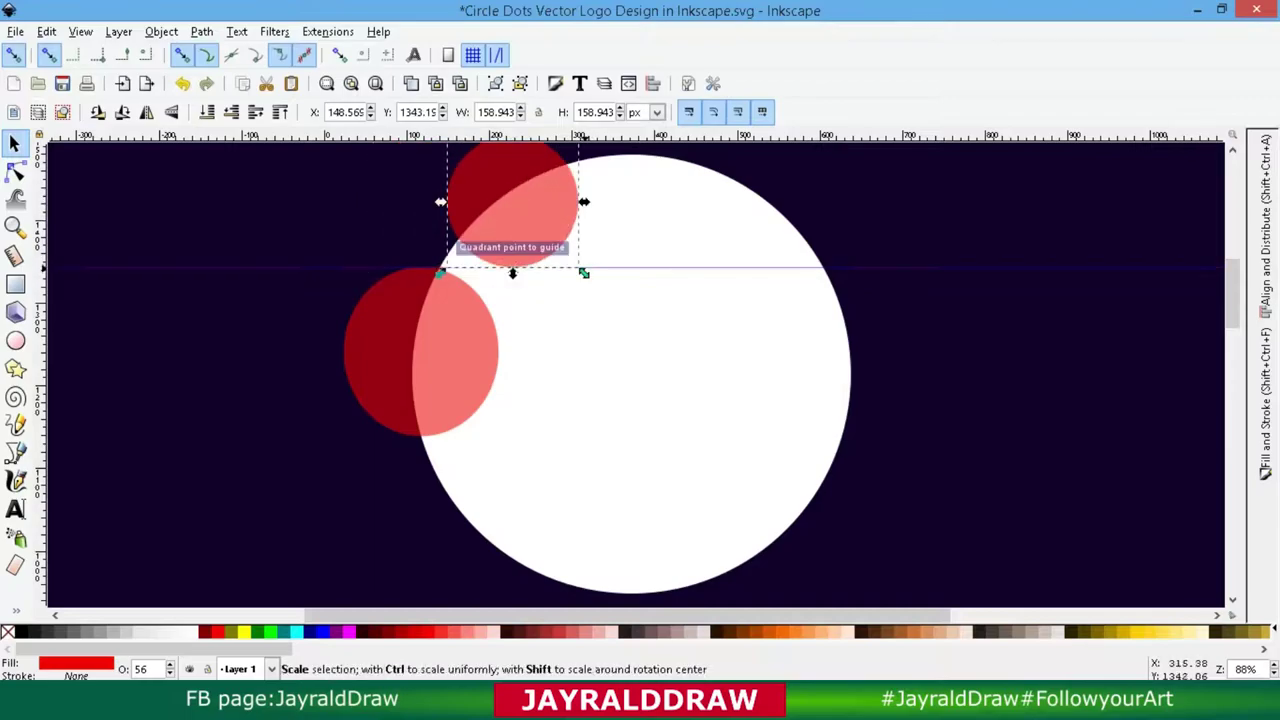
{"action": "mouse_move", "coordinate": [520, 243]}
{"action": "left_mouse_down"}
{"action": "mouse_move", "coordinate": [400, 210]}
{"action": "mouse_move", "coordinate": [440, 268]}
{"action": "left_mouse_up"}
Step: Hide the guide lines from the View menu
{"action": "left_click", "coordinate": [440, 268]}
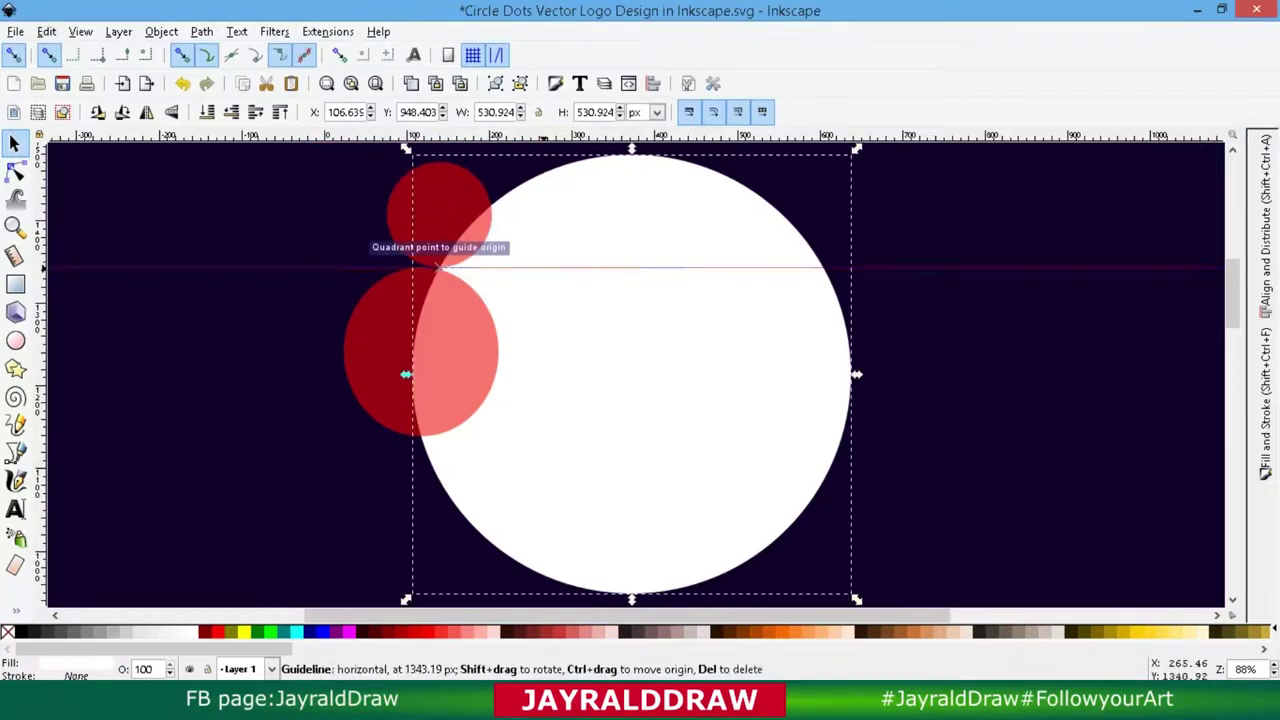
{"action": "left_click", "coordinate": [80, 31]}
{"action": "left_click", "coordinate": [440, 210]}
{"action": "left_click", "coordinate": [80, 31]}
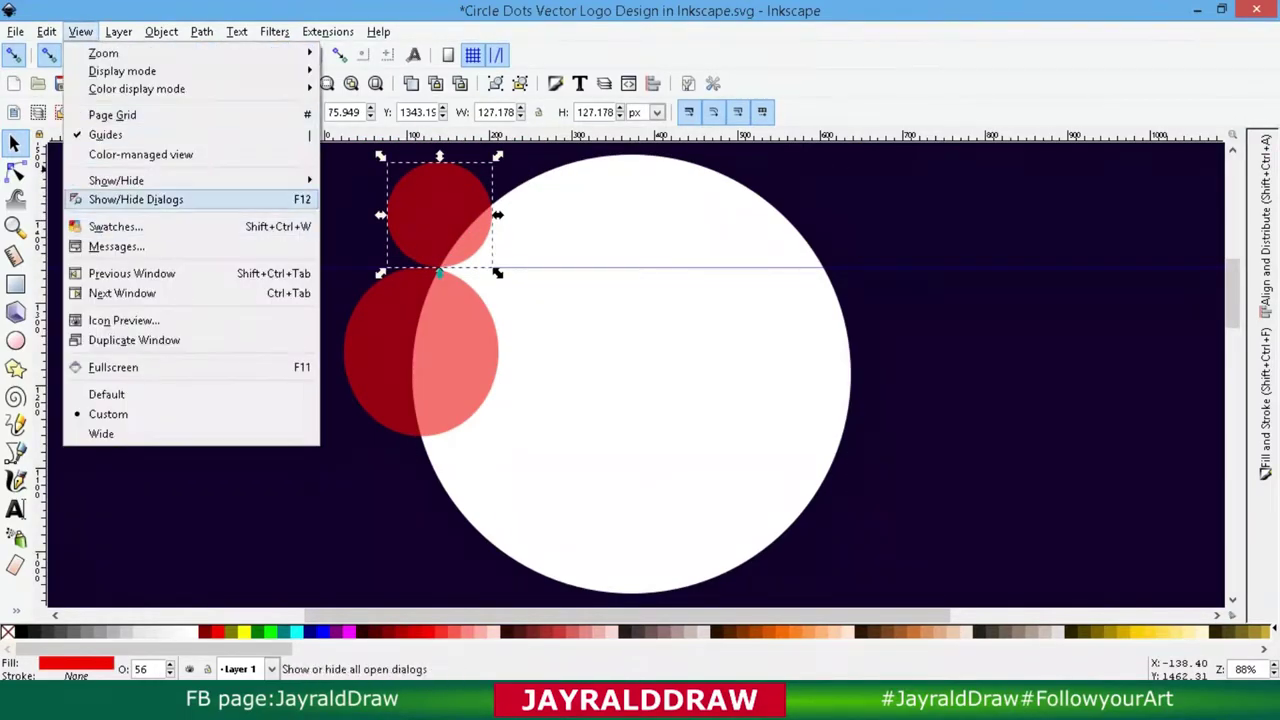
{"action": "left_click", "coordinate": [105, 134]}
Step: Delete both red circles and zoom out to the whole background
{"action": "key", "text": "Delete"}
{"action": "left_click", "coordinate": [477, 359]}
{"action": "key", "text": "Delete"}
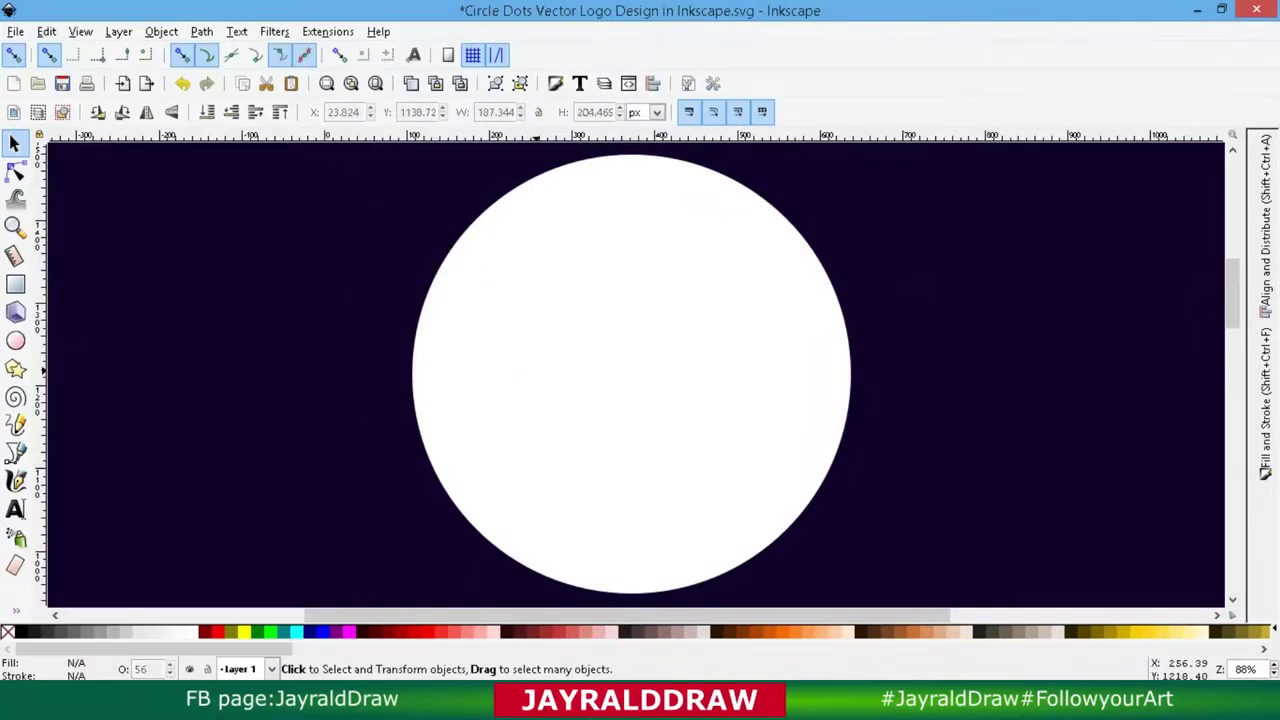
{"action": "key", "text": "minus"}
{"action": "key", "text": "minus"}
{"action": "left_click", "coordinate": [600, 370]}
{"action": "left_click", "coordinate": [640, 368], "text": "alt"}
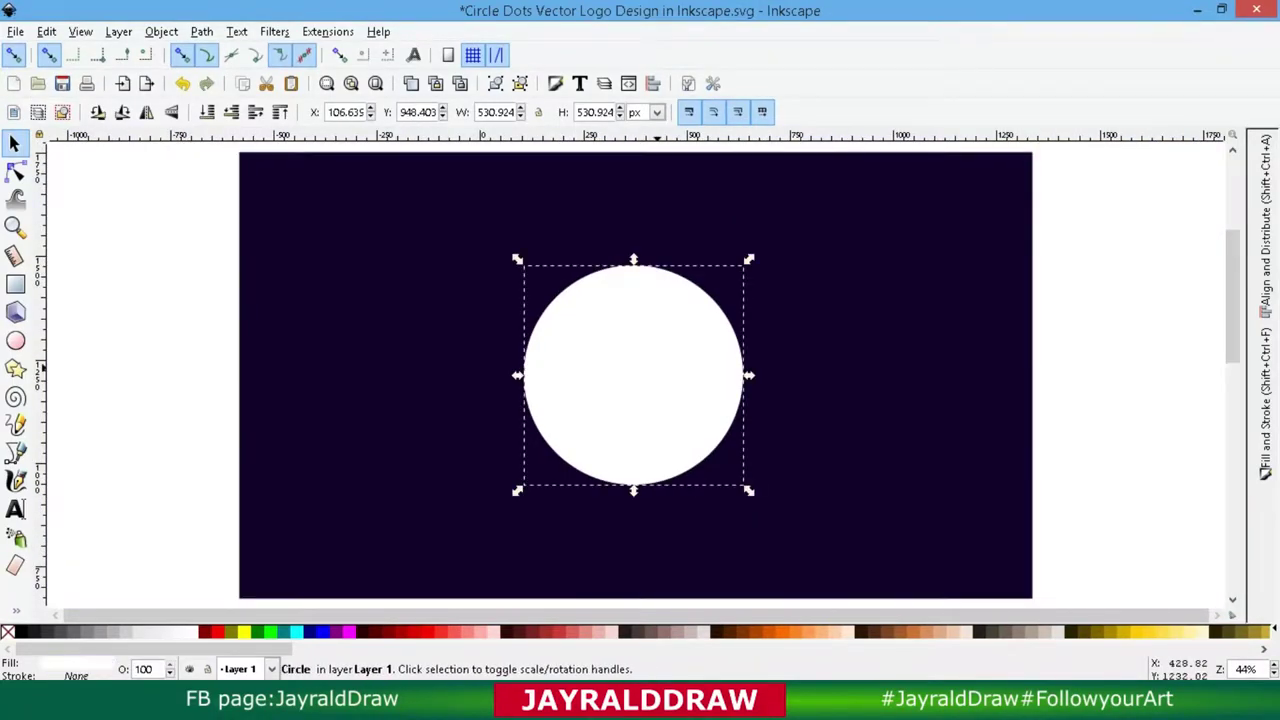
Step: Duplicate the white circle and make the copy red at about 56% opacity
{"action": "left_click", "coordinate": [662, 367], "text": "alt"}
{"action": "right_click", "coordinate": [625, 328]}
{"action": "key", "text": "Escape"}
{"action": "left_click", "coordinate": [216, 632]}
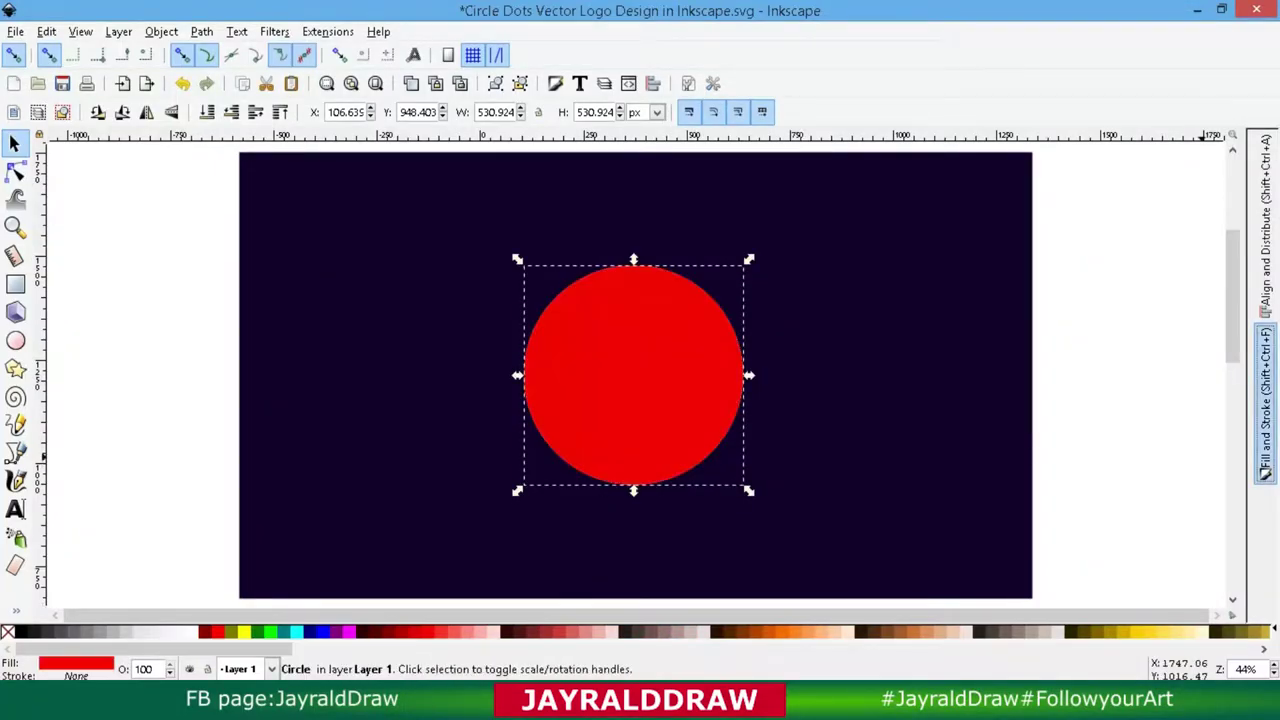
{"action": "key", "text": "shift+ctrl+f"}
{"action": "left_click", "coordinate": [1112, 455]}
{"action": "left_click_drag", "start_coordinate": [749, 259], "coordinate": [655, 355]}
Step: Shrink the red circle to about 116 px and place it on the white circle
{"action": "left_click_drag", "start_coordinate": [590, 420], "coordinate": [525, 295]}
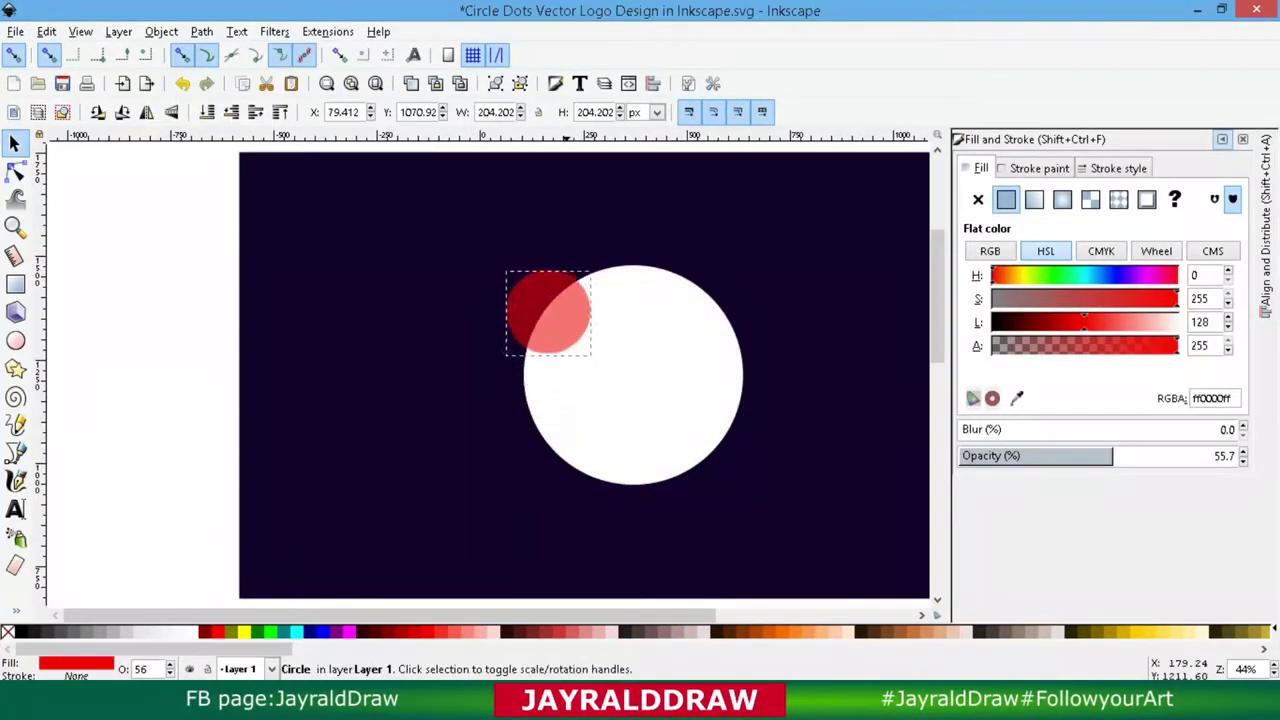
{"action": "key", "text": "plus"}
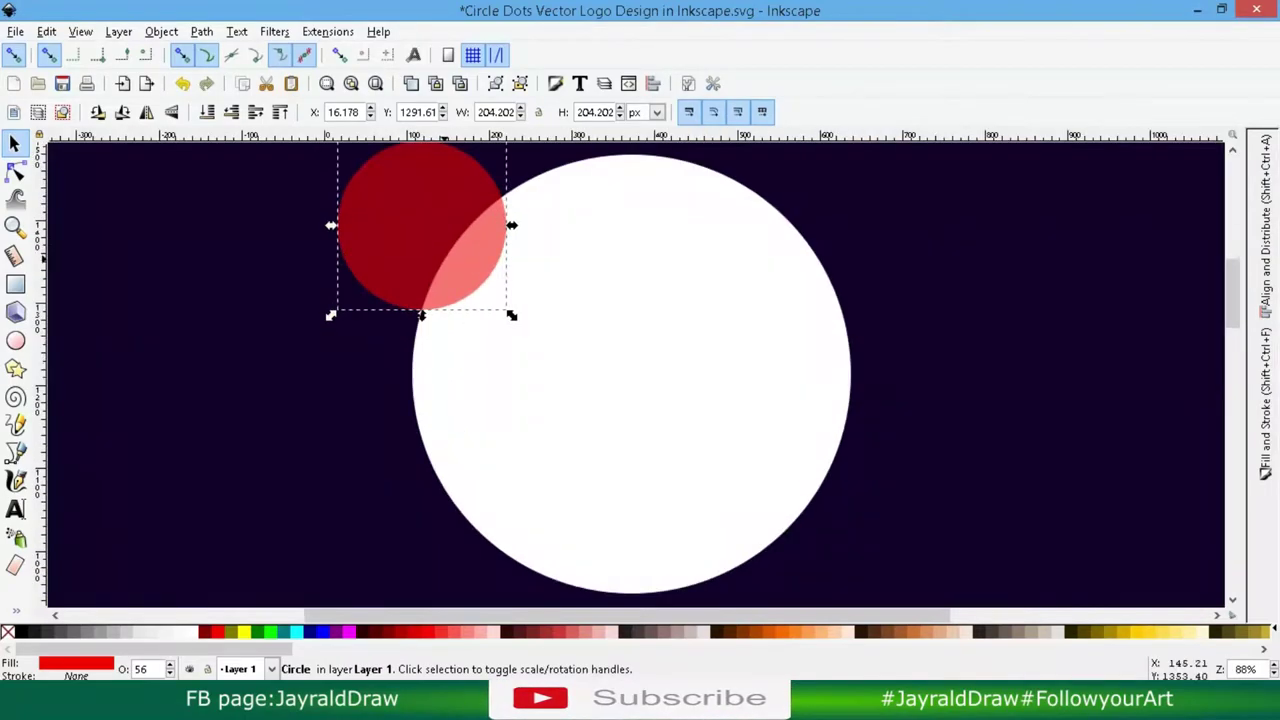
{"action": "left_click_drag", "start_coordinate": [423, 226], "coordinate": [614, 289]}
{"action": "left_click_drag", "start_coordinate": [706, 380], "coordinate": [640, 328]}
Step: Add two copies below it: a larger 161 px circle, then a small one beneath
{"action": "right_click", "coordinate": [584, 262]}
{"action": "left_click", "coordinate": [630, 397]}
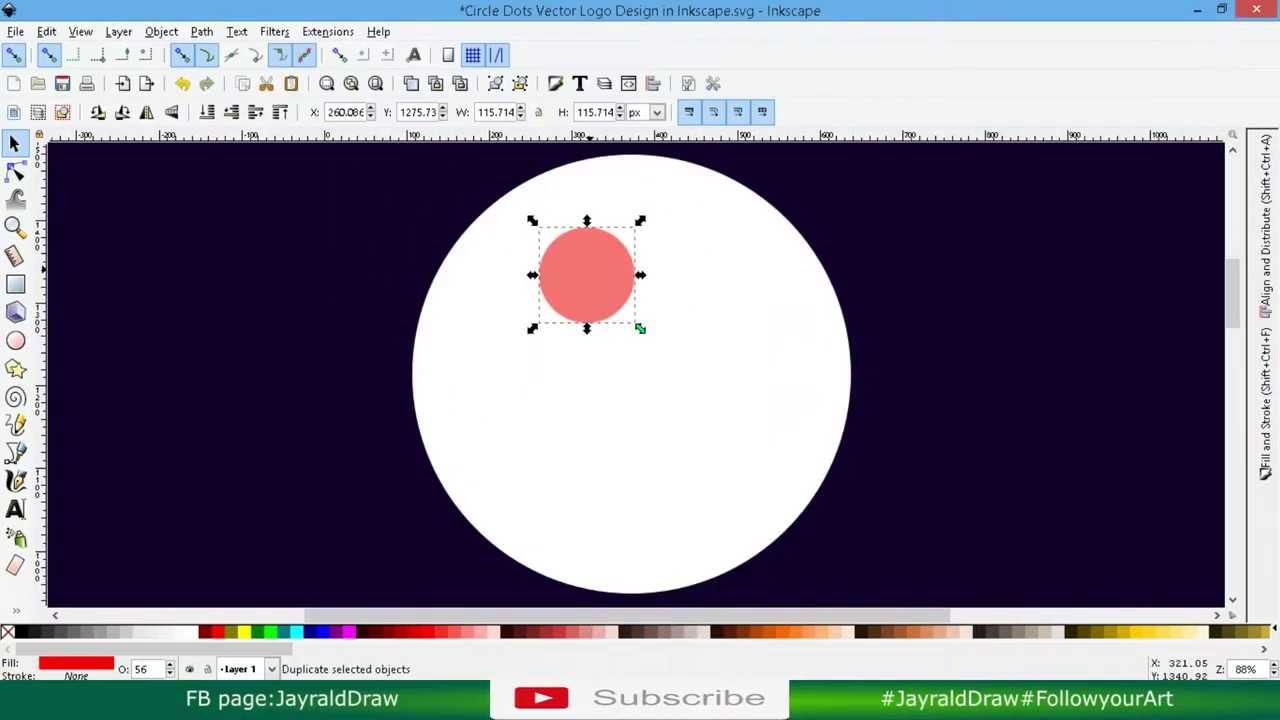
{"action": "left_click_drag", "start_coordinate": [586, 275], "coordinate": [586, 370]}
{"action": "left_click_drag", "start_coordinate": [640, 423], "coordinate": [678, 461]}
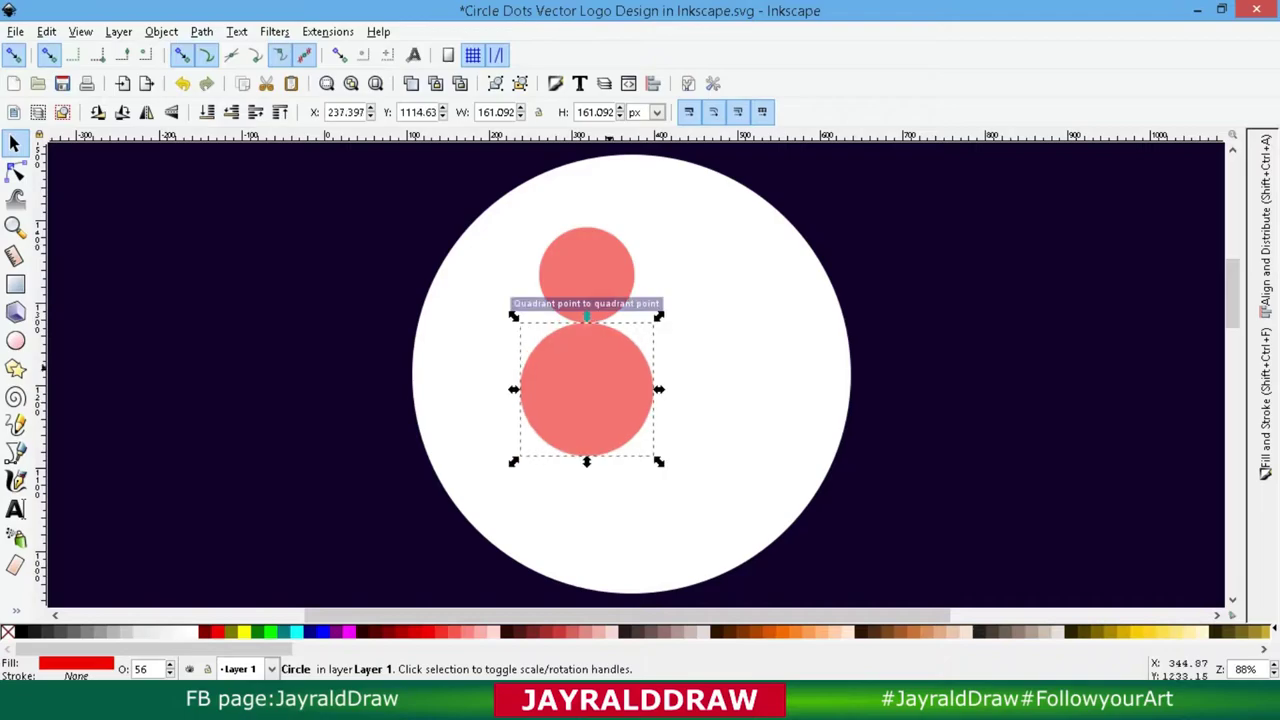
{"action": "right_click", "coordinate": [576, 256]}
{"action": "left_click", "coordinate": [600, 380]}
{"action": "left_click_drag", "start_coordinate": [591, 279], "coordinate": [610, 504]}
Step: Centre the three red circles on one vertical axis and scale them up together
{"action": "left_click", "coordinate": [605, 500]}
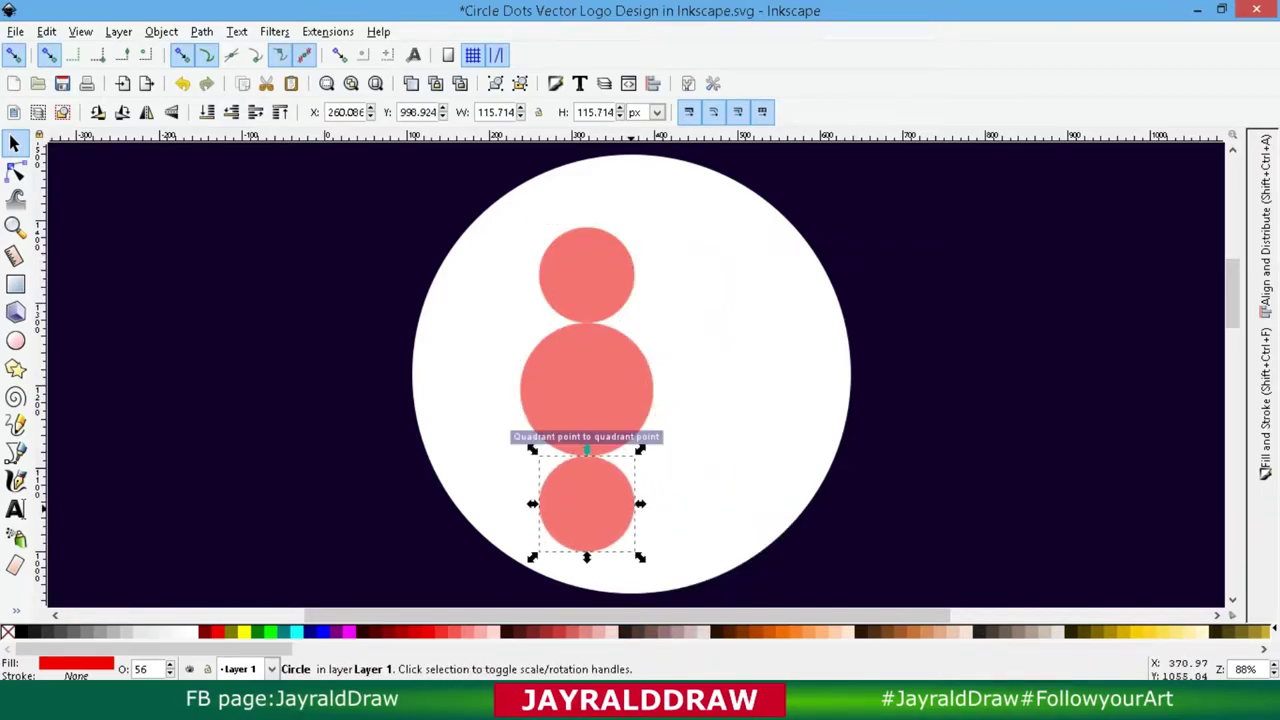
{"action": "left_click", "coordinate": [586, 390], "text": "shift"}
{"action": "left_click", "coordinate": [586, 275], "text": "shift"}
{"action": "key", "text": "ctrl+alt+KP_5"}
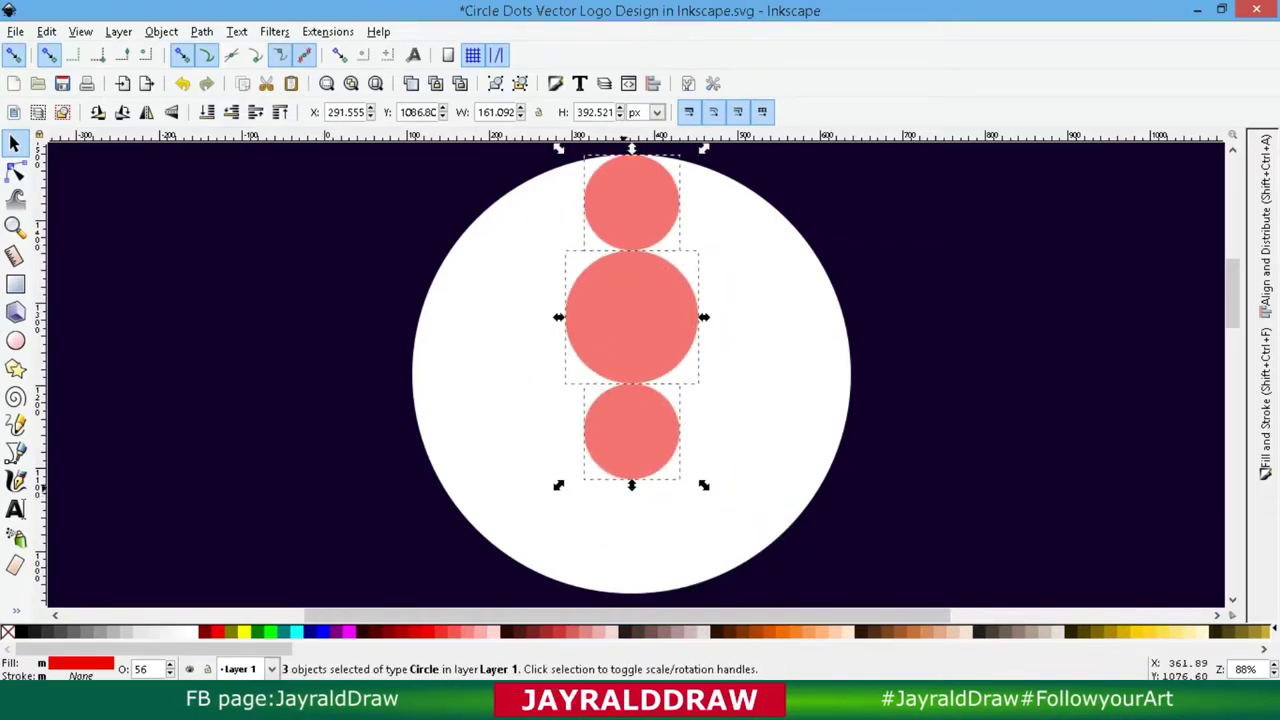
{"action": "left_click_drag", "start_coordinate": [631, 485], "coordinate": [631, 592]}
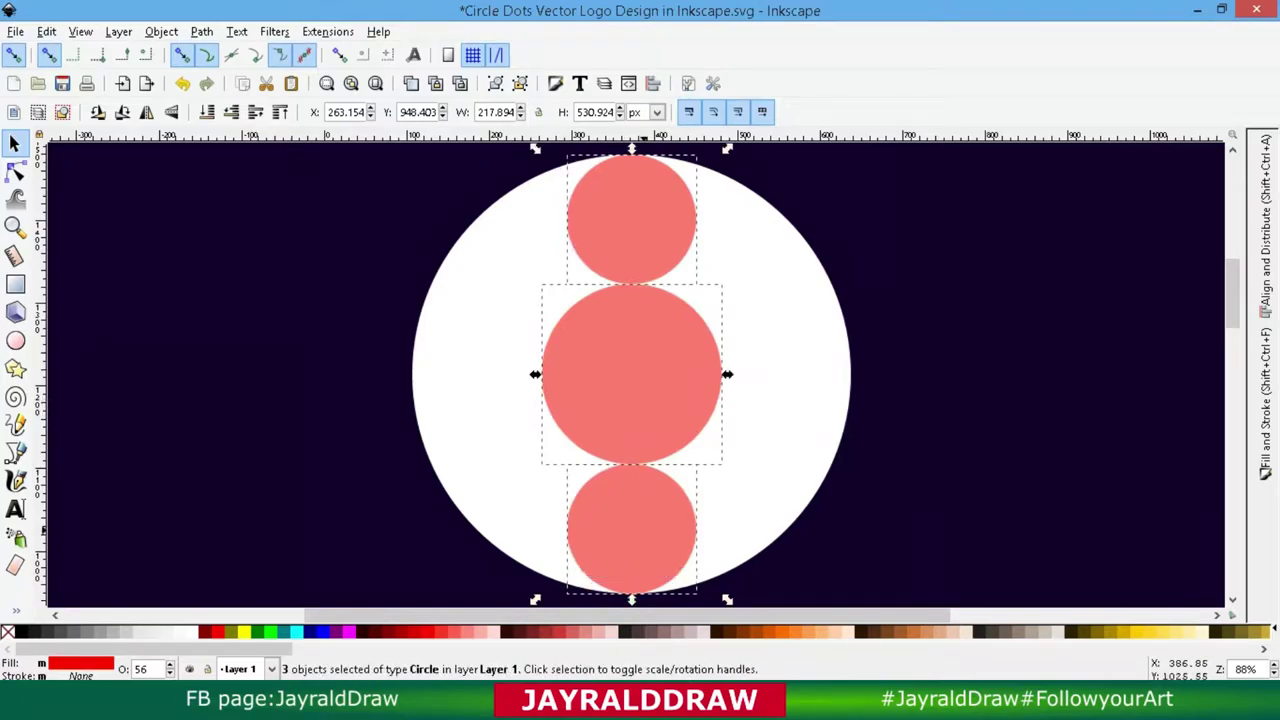
Step: Enlarge the middle circle and move all three onto the white circle's left edge
{"action": "left_click", "coordinate": [610, 400]}
{"action": "left_click_drag", "start_coordinate": [534, 463], "coordinate": [510, 463]}
{"action": "left_click_drag", "start_coordinate": [703, 469], "coordinate": [703, 470]}
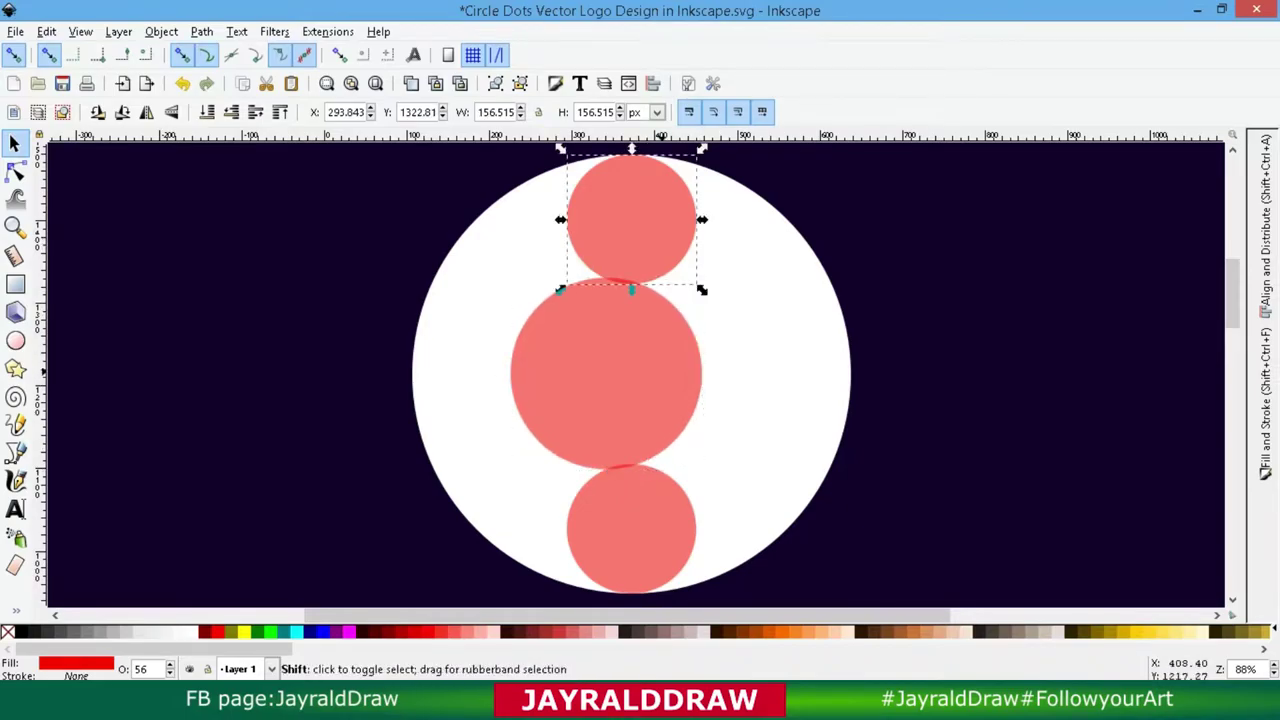
{"action": "left_click", "coordinate": [664, 371], "text": "shift"}
{"action": "left_click", "coordinate": [630, 530], "text": "shift"}
{"action": "left_click_drag", "start_coordinate": [641, 337], "coordinate": [470, 337]}
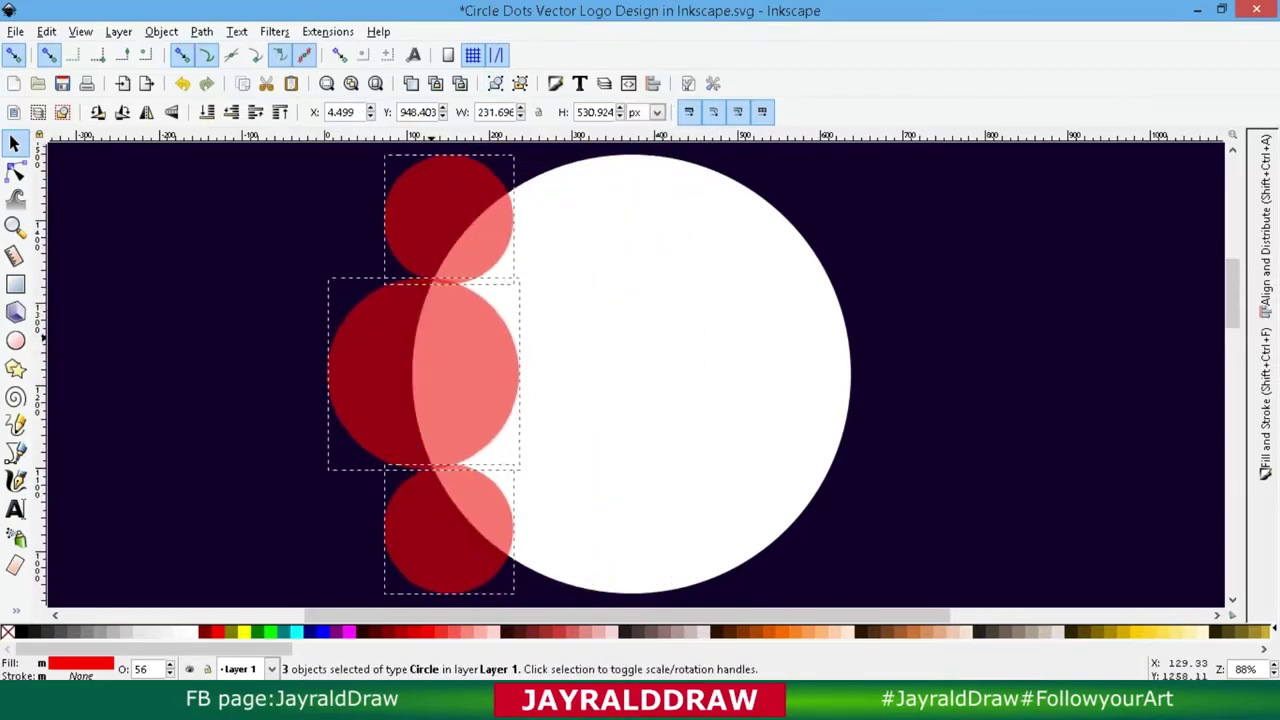
{"action": "key", "text": "minus"}
{"action": "key", "text": "minus"}
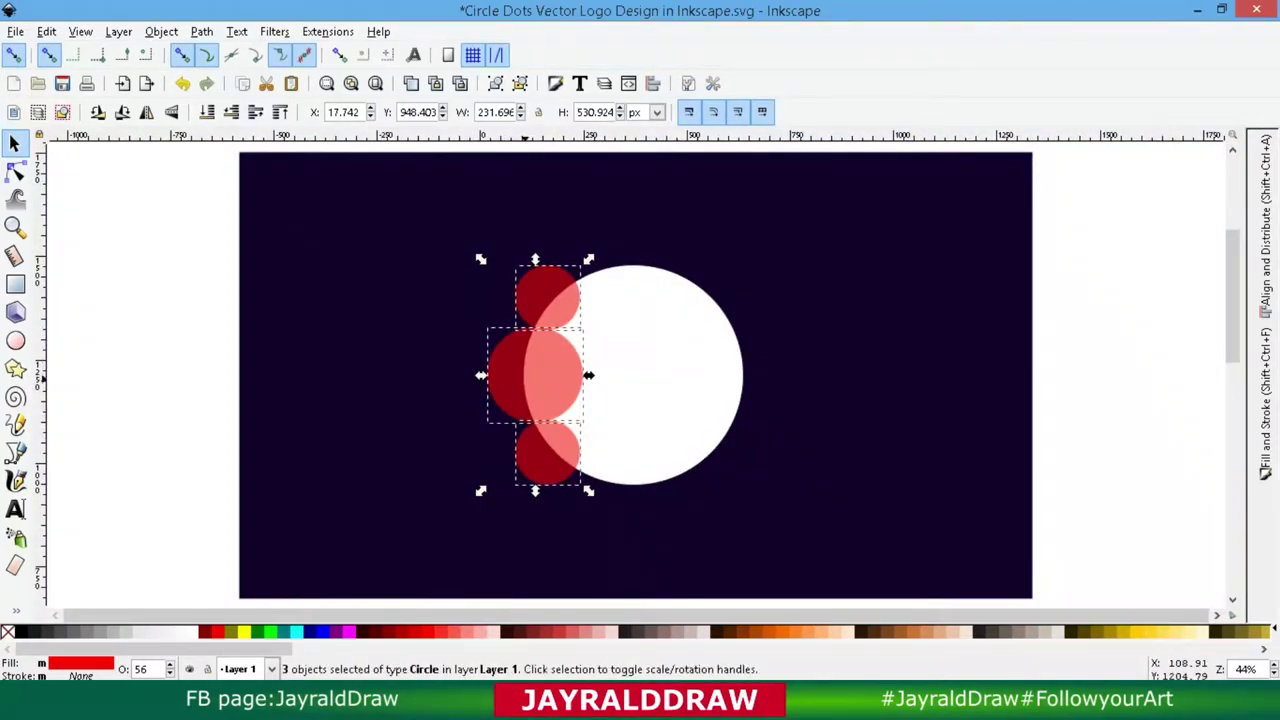
Step: Duplicate the three red circles to the white circle's right edge and fill them yellow
{"action": "right_click", "coordinate": [530, 370]}
{"action": "left_click", "coordinate": [571, 123]}
{"action": "left_click_drag", "start_coordinate": [540, 375], "coordinate": [735, 375]}
{"action": "left_click", "coordinate": [243, 631]}
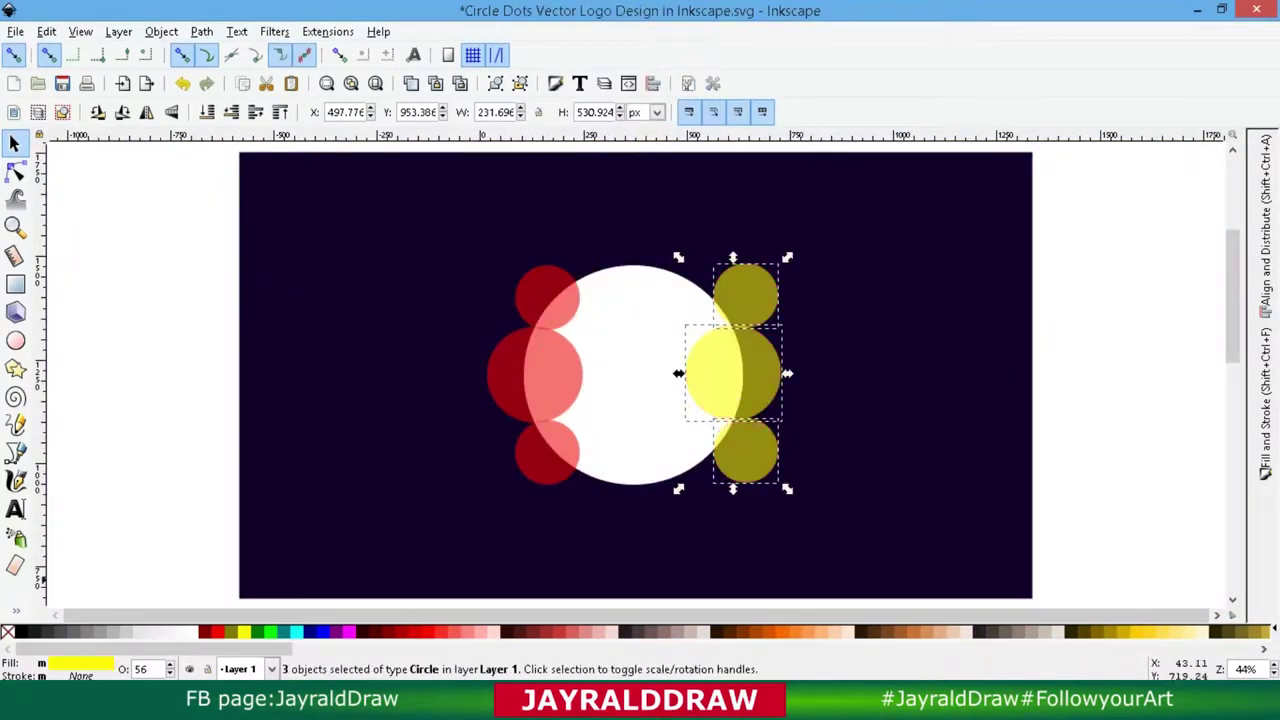
Step: Make the left red circles opaque white and union them with the big circle
{"action": "left_click", "coordinate": [545, 295]}
{"action": "left_click", "coordinate": [535, 420], "text": "shift"}
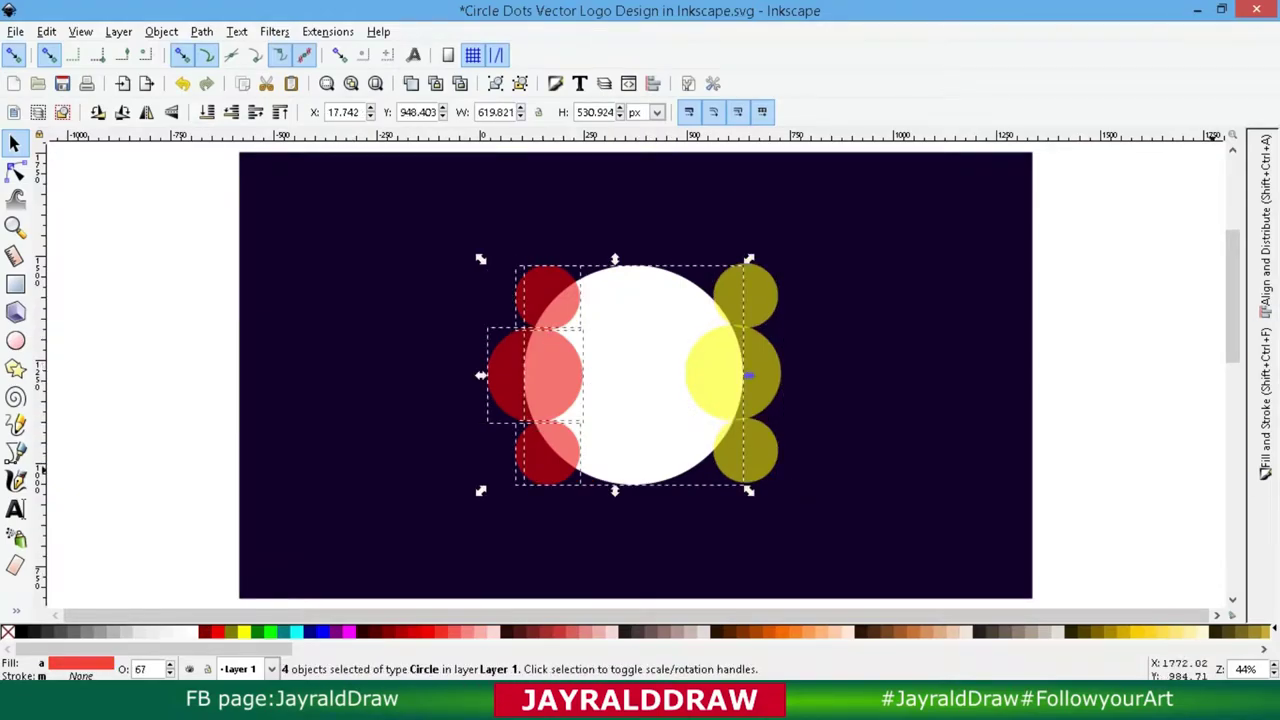
{"action": "left_click", "coordinate": [1265, 400]}
{"action": "left_click", "coordinate": [1215, 455]}
{"action": "left_click", "coordinate": [188, 631]}
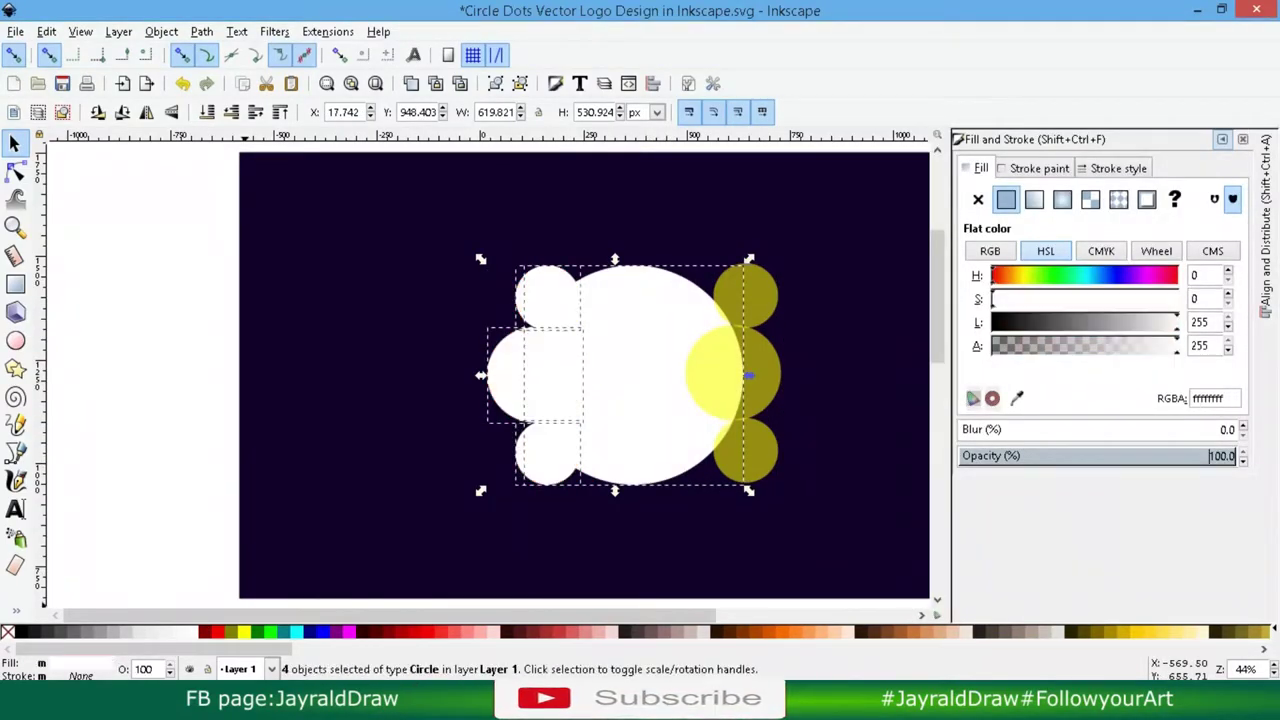
{"action": "left_click", "coordinate": [201, 31]}
{"action": "left_click", "coordinate": [235, 134]}
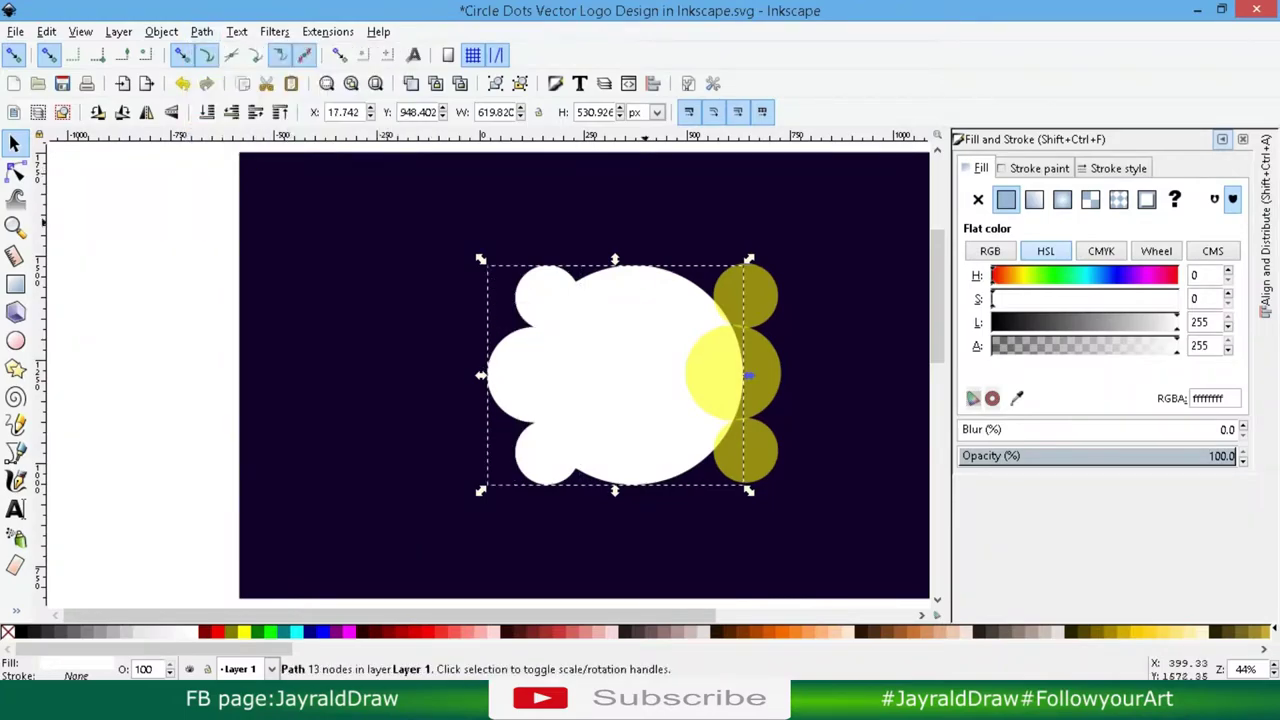
Step: Rearrange the yellow circles above, below and to the left of the white shape
{"action": "left_click", "coordinate": [765, 351]}
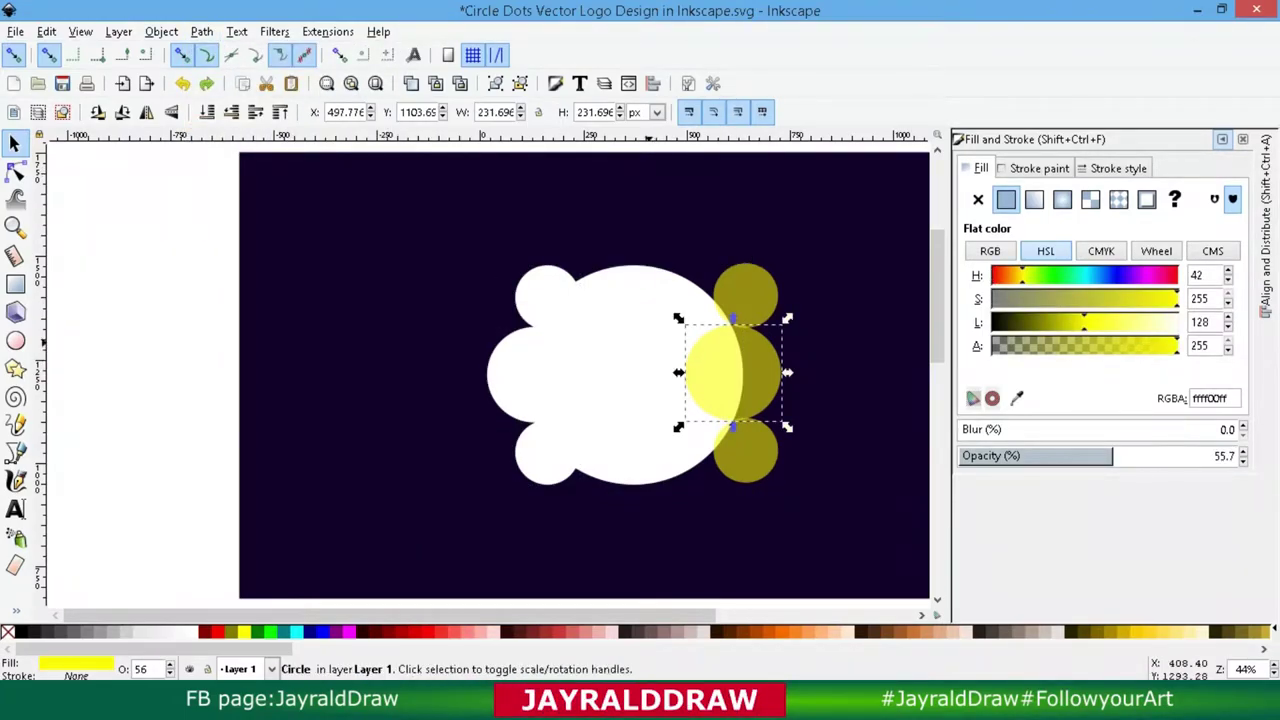
{"action": "key", "text": "Tab"}
{"action": "key", "text": "Tab"}
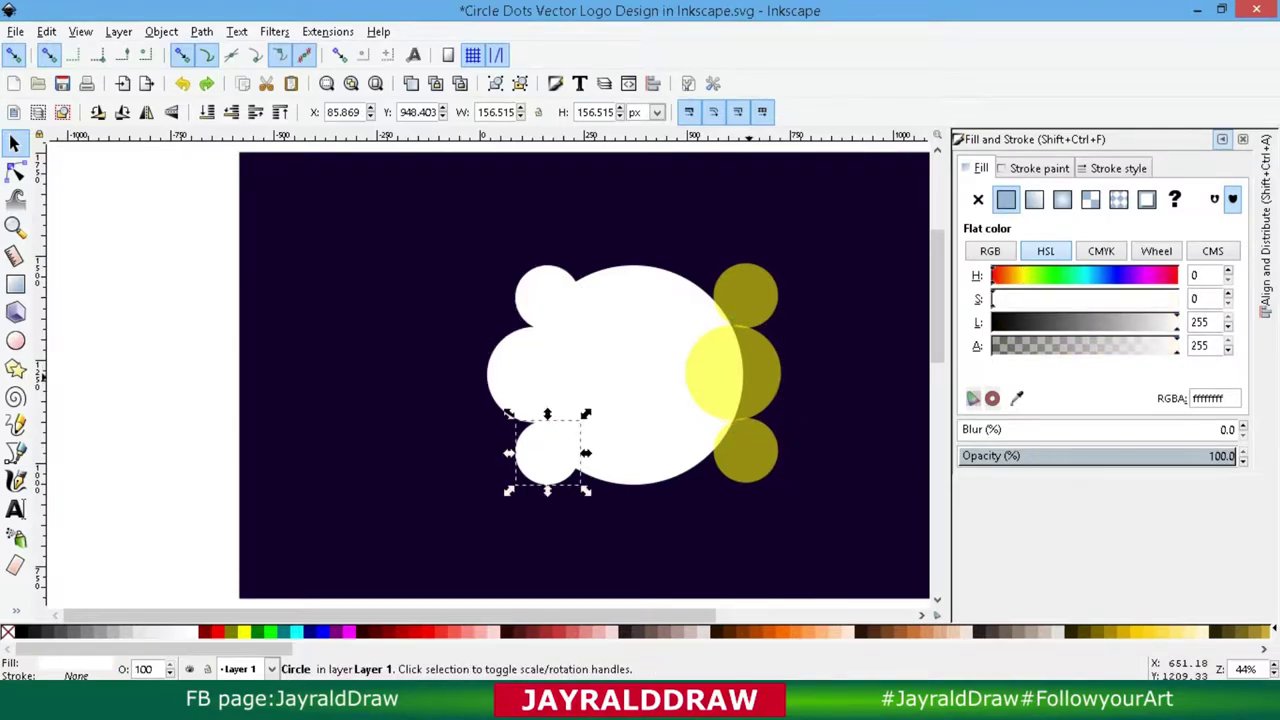
{"action": "key", "text": "Tab"}
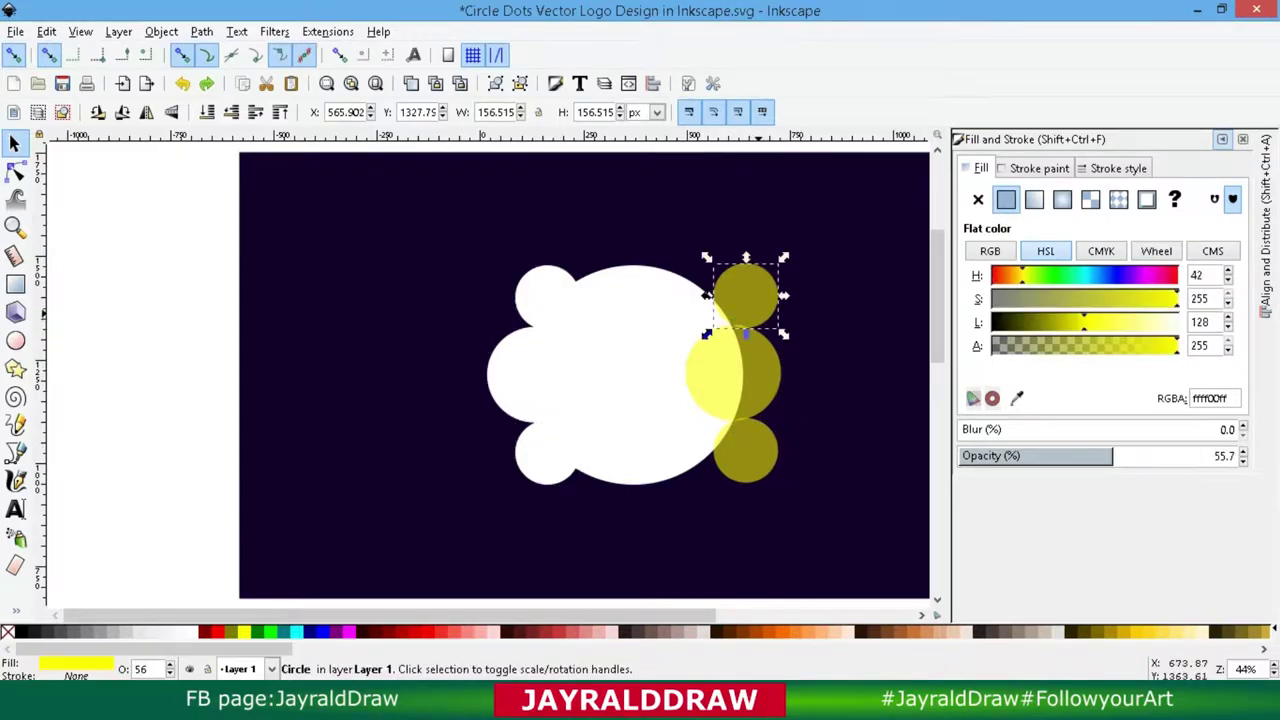
{"action": "left_click_drag", "start_coordinate": [757, 300], "coordinate": [592, 245]}
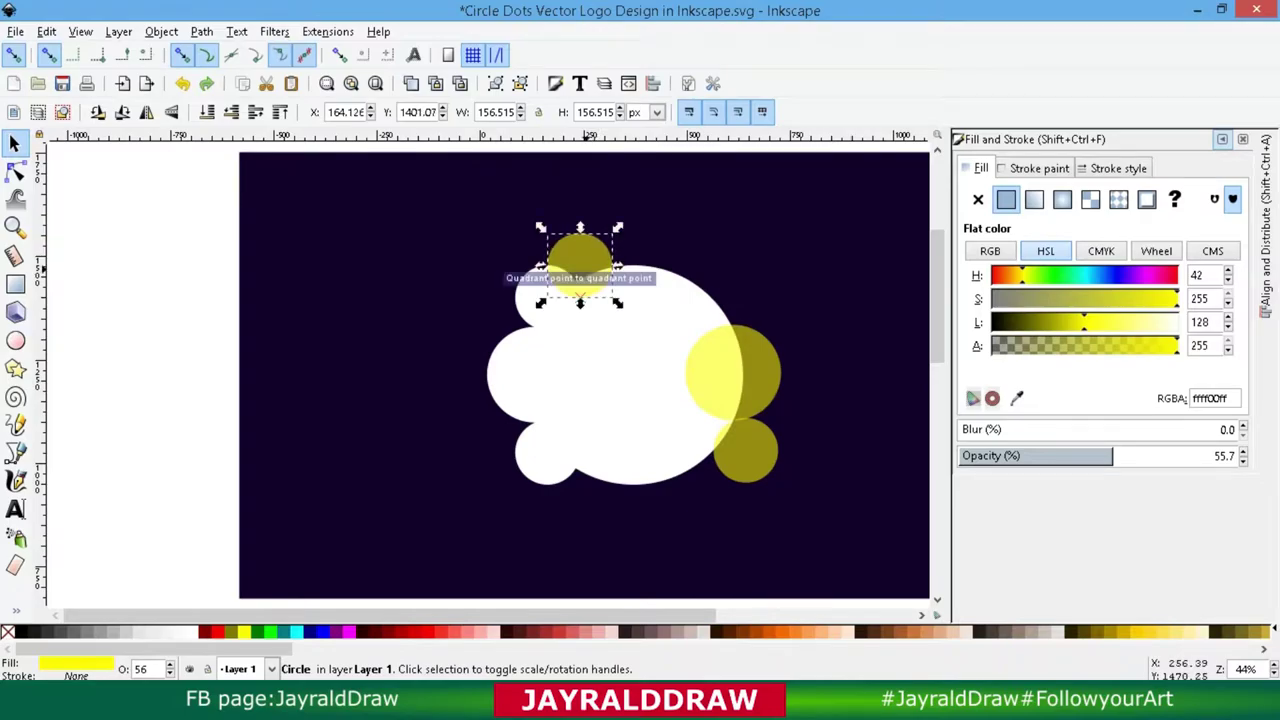
{"action": "left_click_drag", "start_coordinate": [745, 440], "coordinate": [582, 495]}
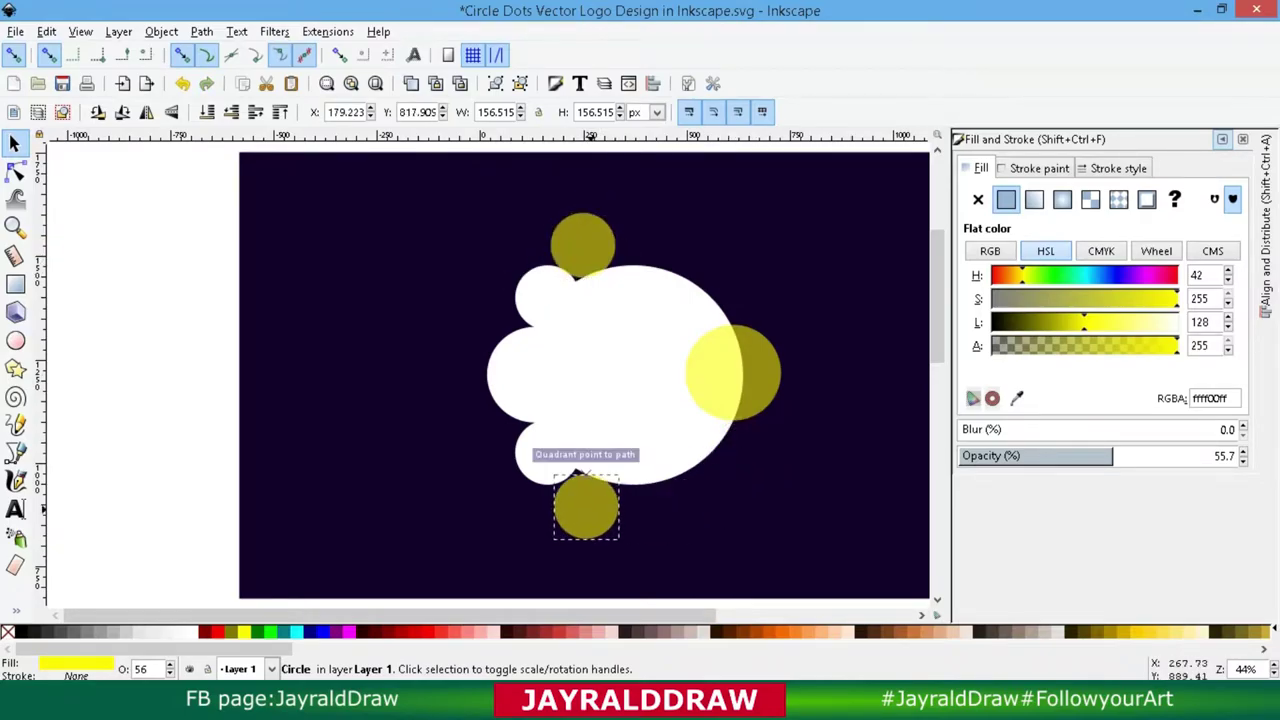
{"action": "key", "text": "plus"}
{"action": "key", "text": "plus"}
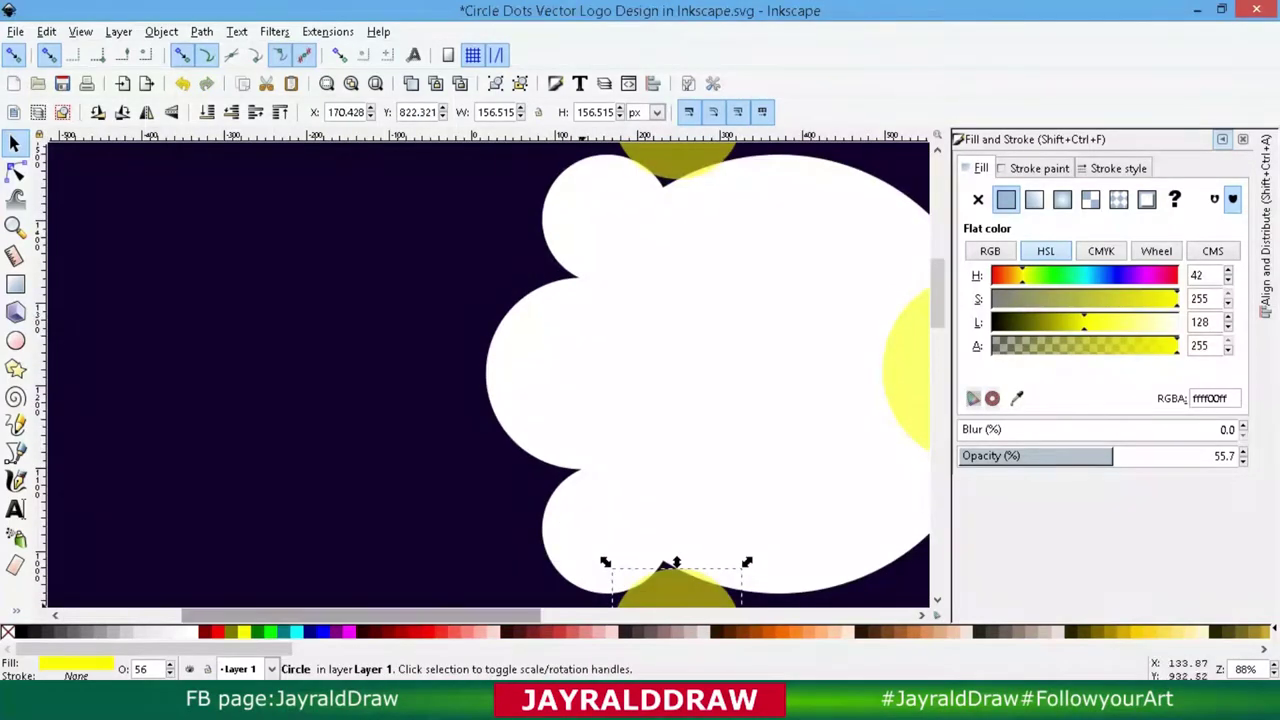
{"action": "scroll", "coordinate": [490, 375], "scroll_direction": "right", "scroll_amount": 3}
{"action": "mouse_move", "coordinate": [766, 373]}
{"action": "left_mouse_down"}
{"action": "mouse_move", "coordinate": [208, 365]}
{"action": "mouse_move", "coordinate": [361, 370]}
{"action": "left_mouse_up"}
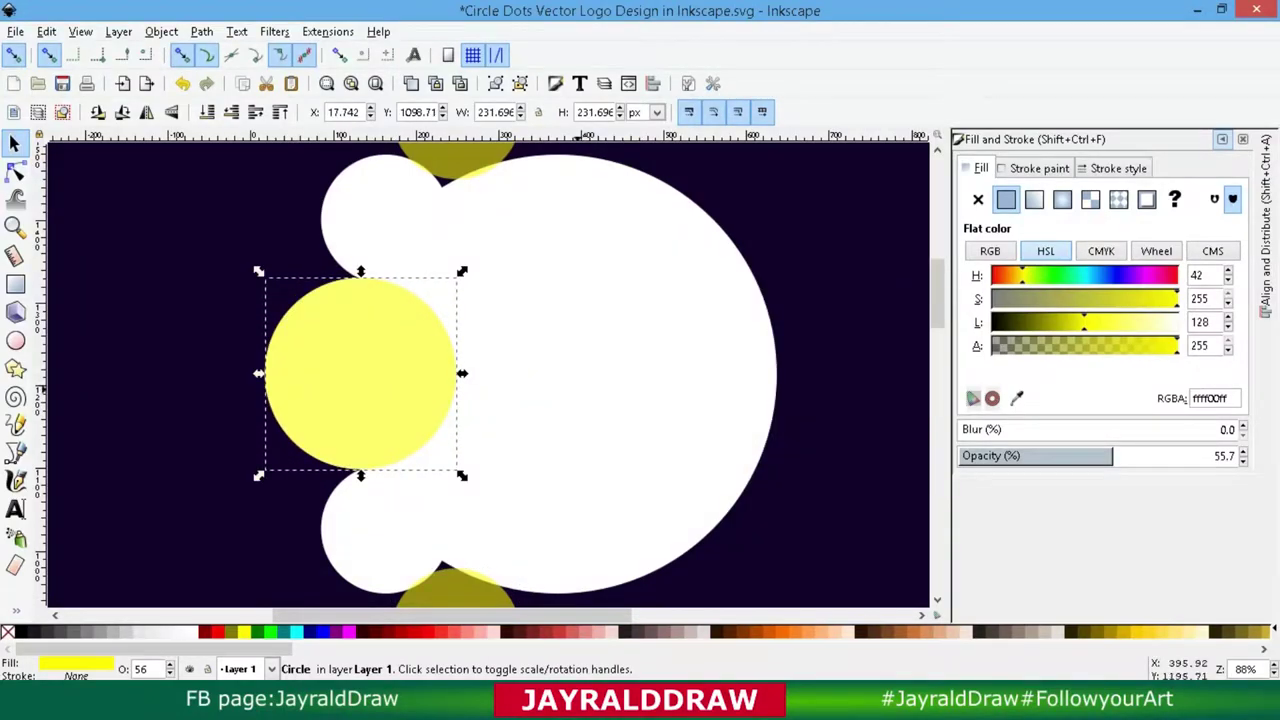
{"action": "key", "text": "minus"}
{"action": "key", "text": "minus"}
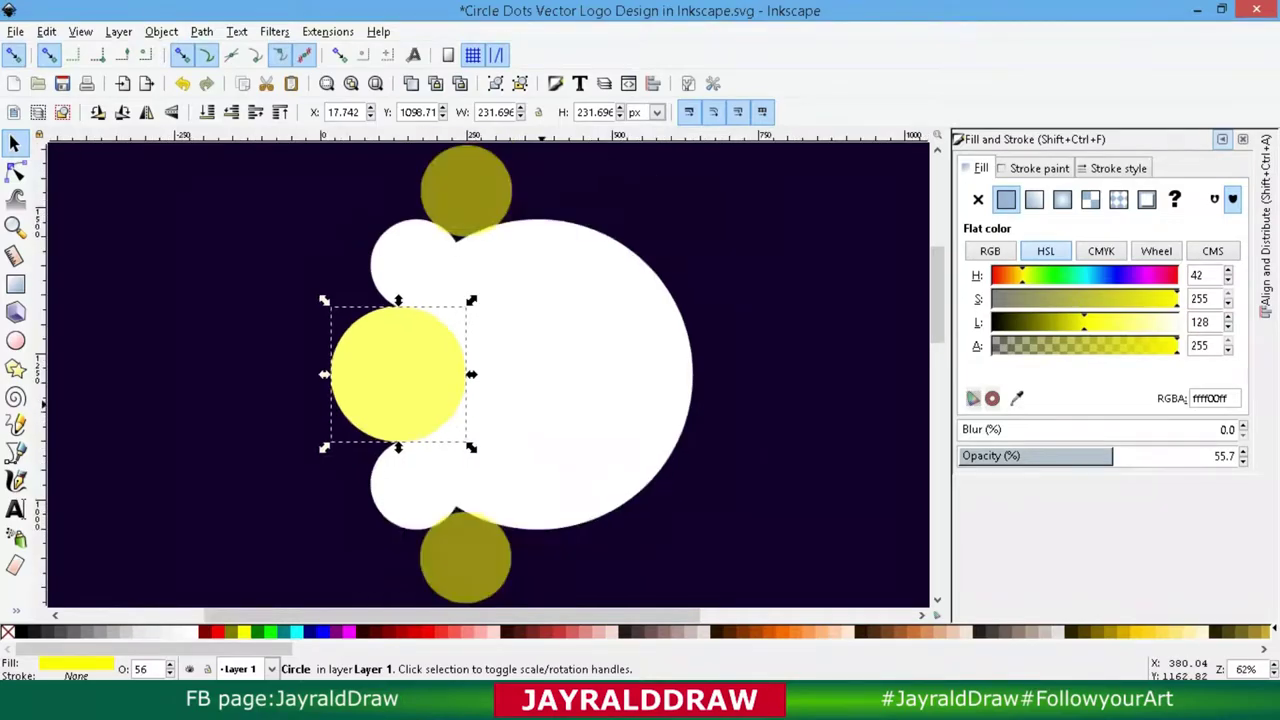
Step: Shrink the small white circle and snap the olive circle against it
{"action": "left_click", "coordinate": [425, 290]}
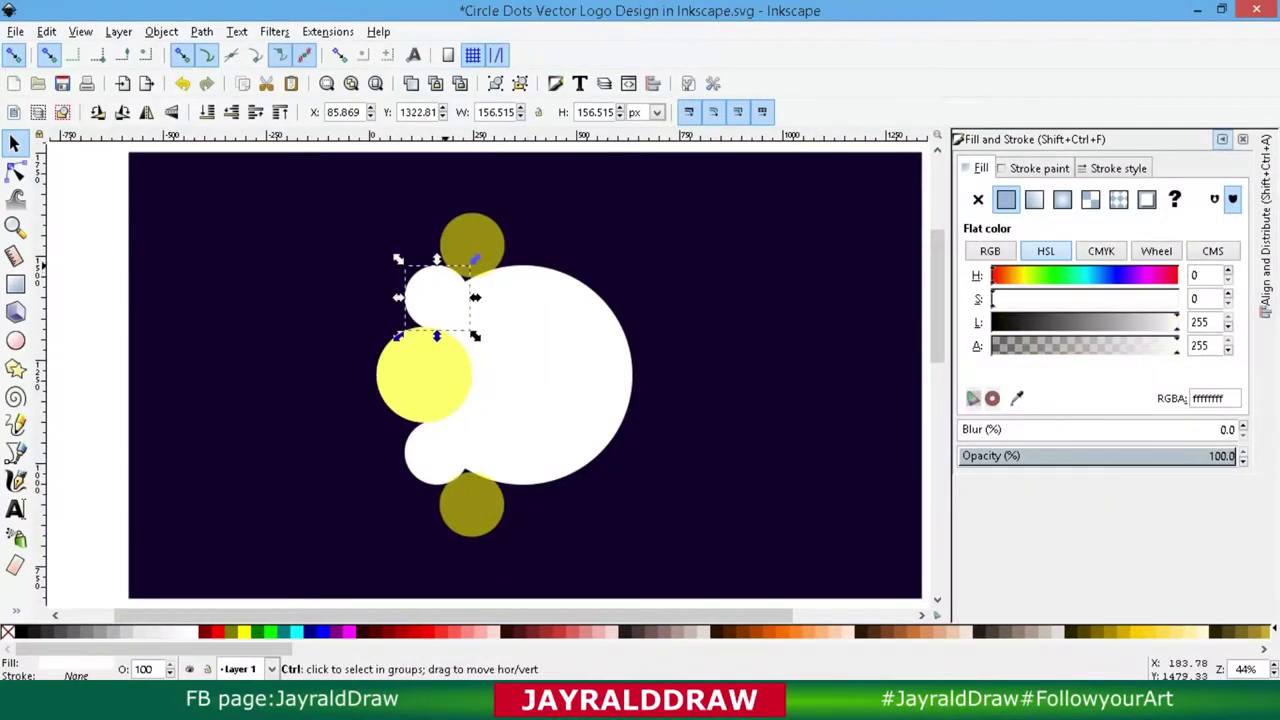
{"action": "left_click_drag", "start_coordinate": [397, 254], "coordinate": [410, 295]}
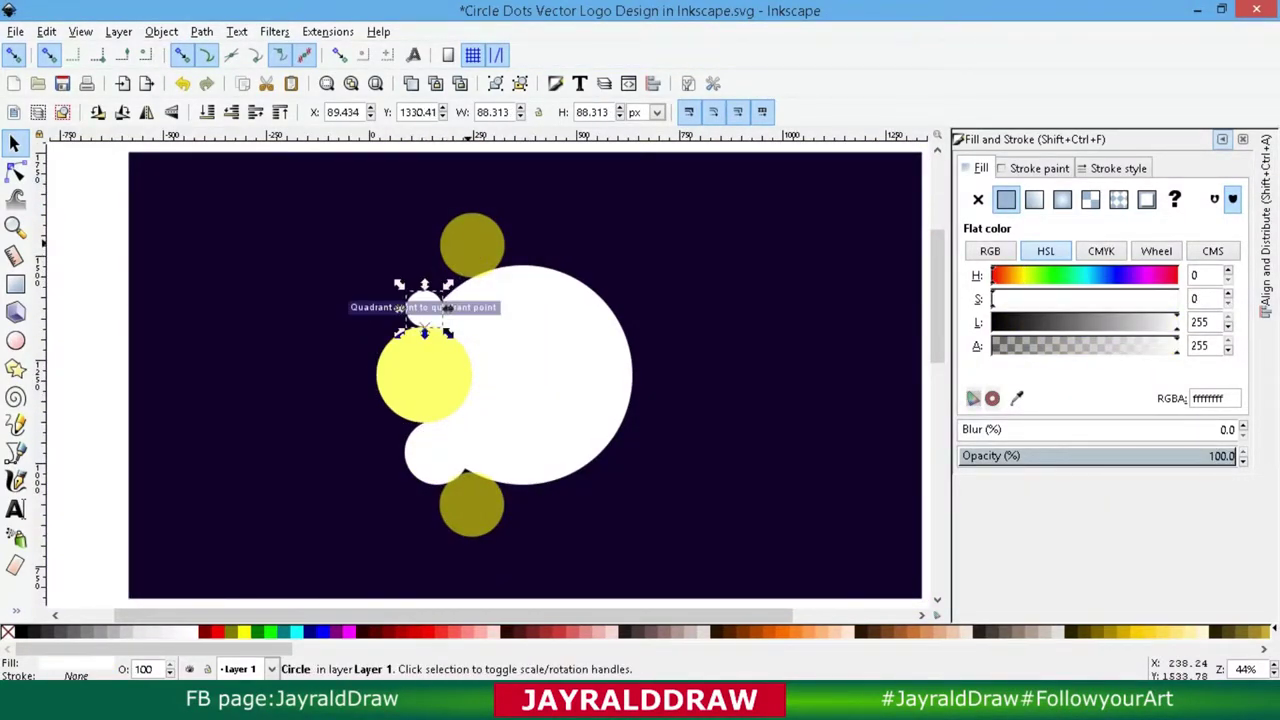
{"action": "mouse_move", "coordinate": [472, 248]}
{"action": "left_mouse_down"}
{"action": "mouse_move", "coordinate": [440, 268]}
{"action": "mouse_move", "coordinate": [436, 258]}
{"action": "left_mouse_up"}
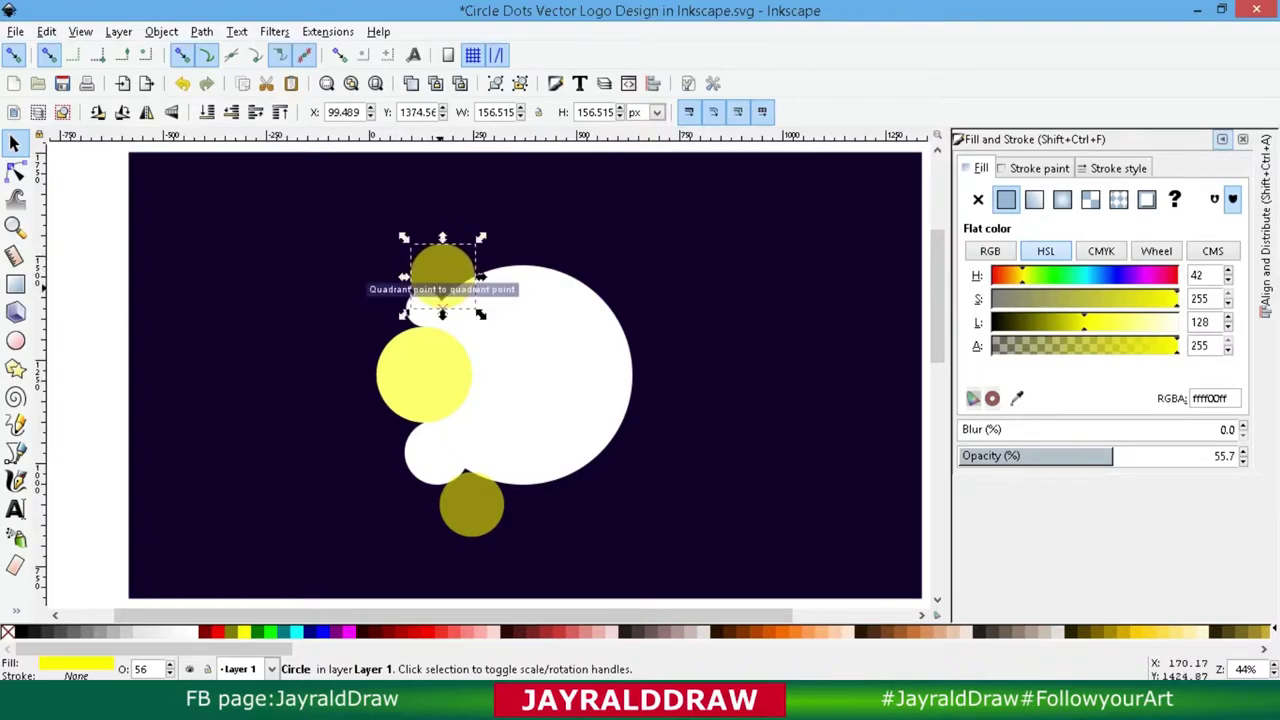
{"action": "key", "text": "plus"}
{"action": "key", "text": "plus"}
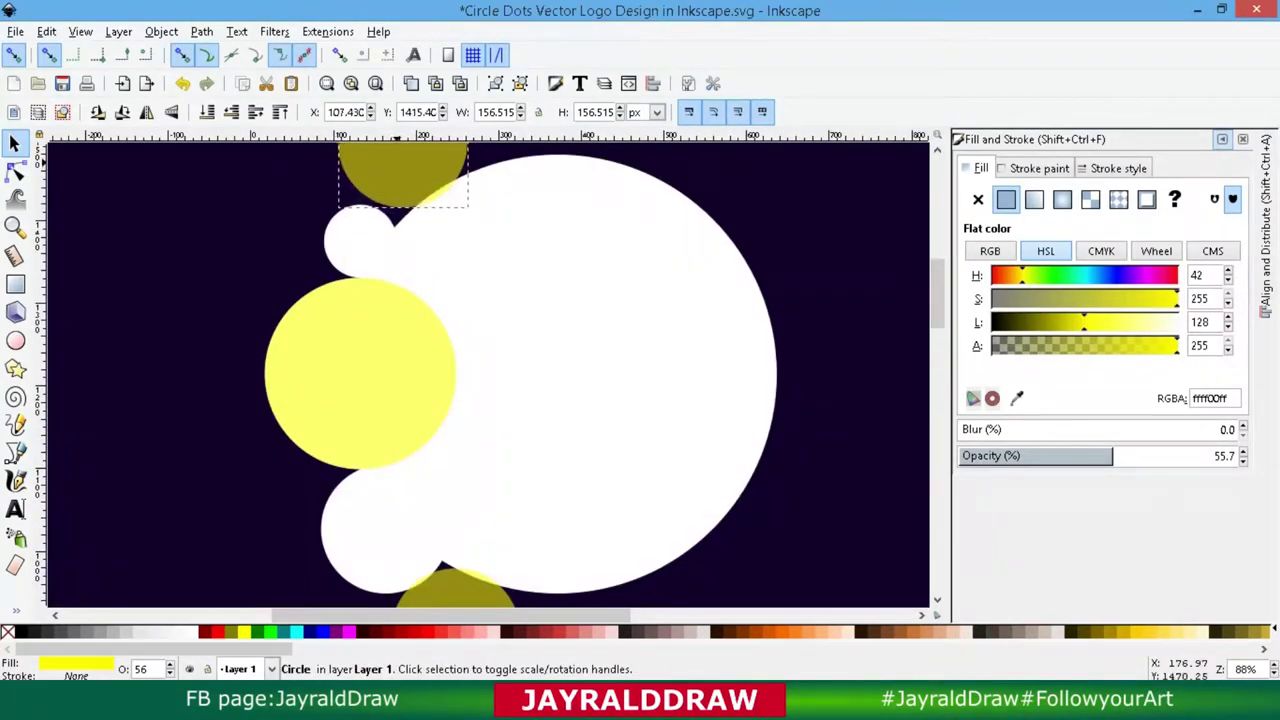
{"action": "left_click_drag", "start_coordinate": [393, 212], "coordinate": [395, 220]}
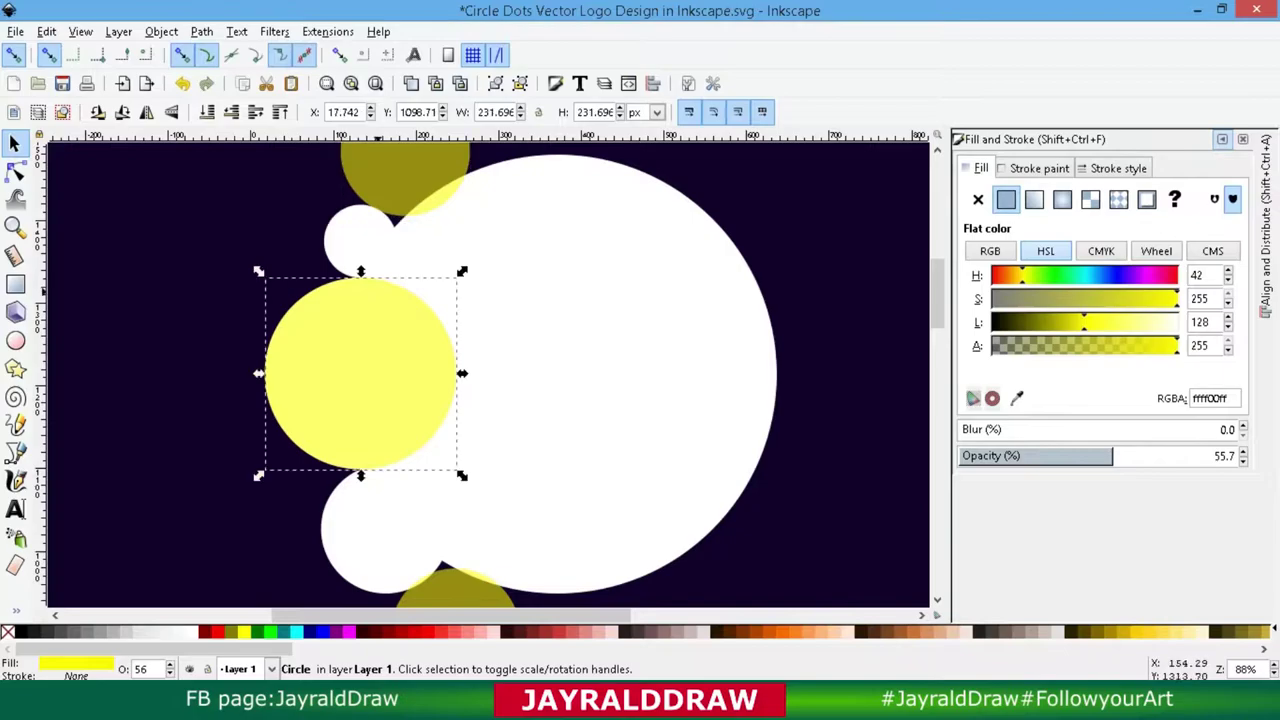
{"action": "left_click", "coordinate": [365, 240], "text": "shift"}
{"action": "left_click", "coordinate": [393, 185], "text": "shift"}
{"action": "left_click_drag", "start_coordinate": [360, 372], "coordinate": [624, 380]}
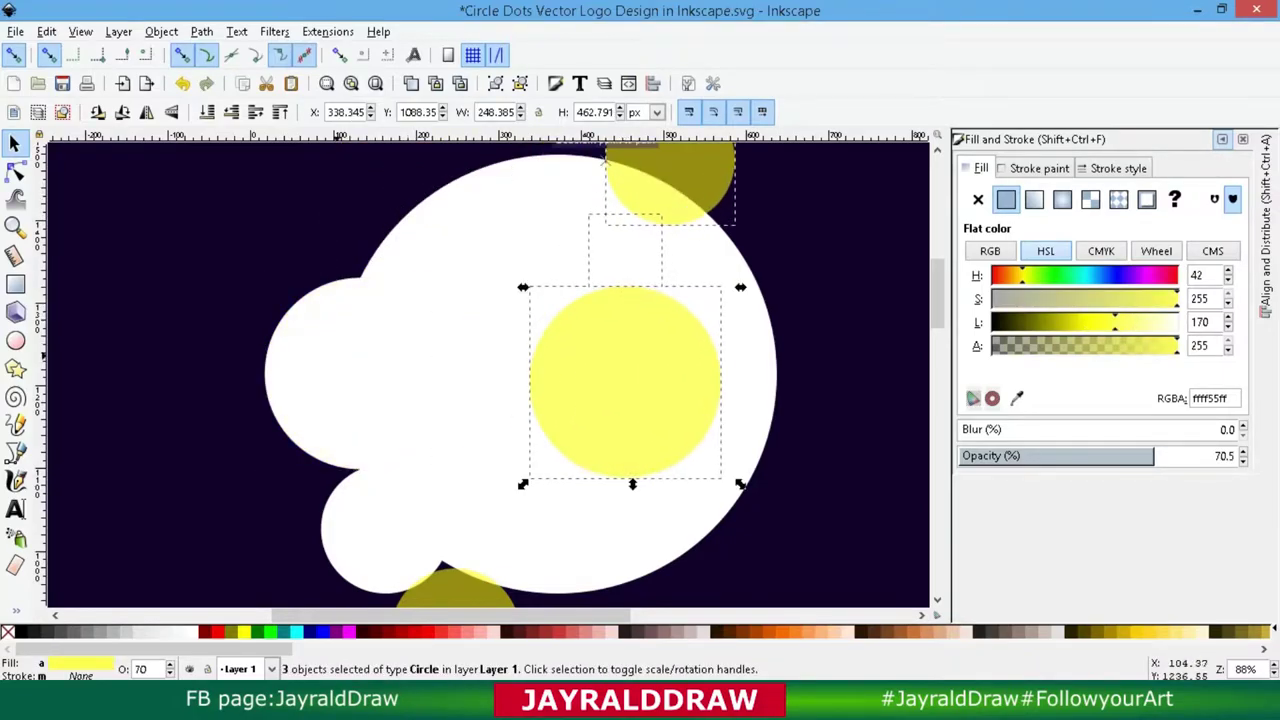
Step: Undo the move and place the olive and white circle pair at the upper left
{"action": "key", "text": "ctrl+z"}
{"action": "key", "text": "ctrl+z"}
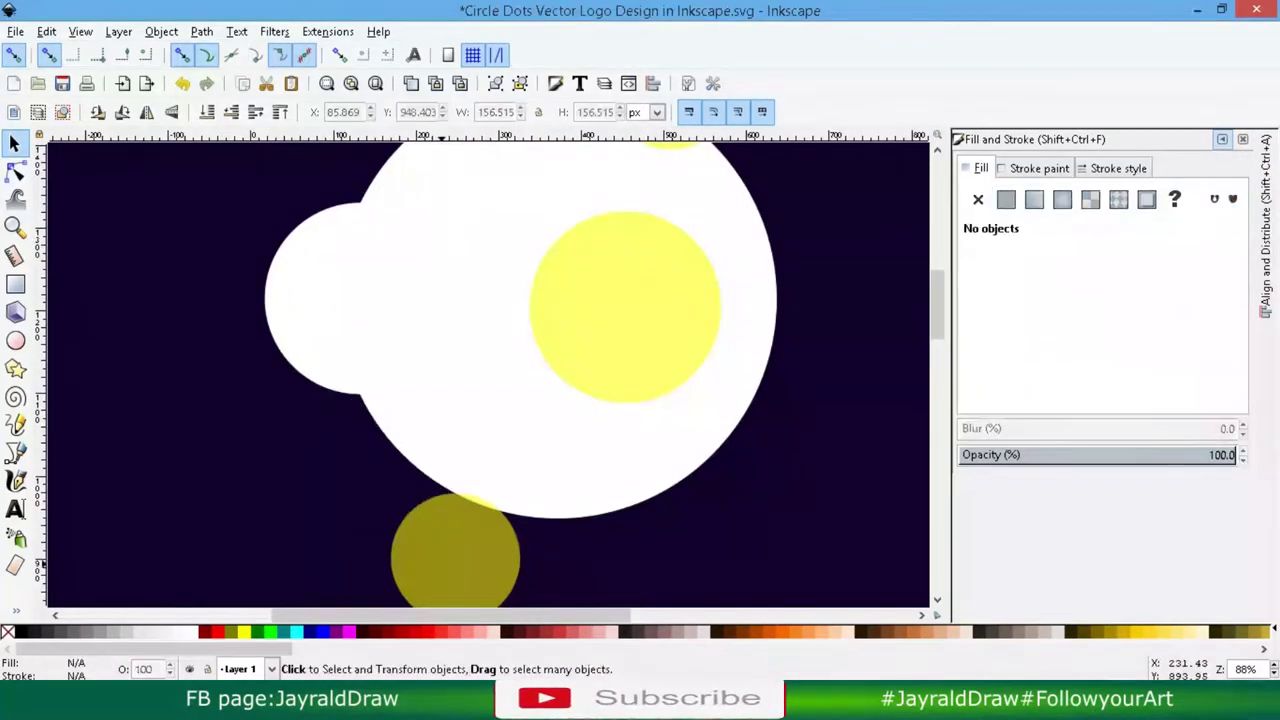
{"action": "key", "text": "ctrl+z"}
{"action": "key", "text": "ctrl+z"}
{"action": "left_click", "coordinate": [625, 380]}
{"action": "left_click", "coordinate": [625, 250]}
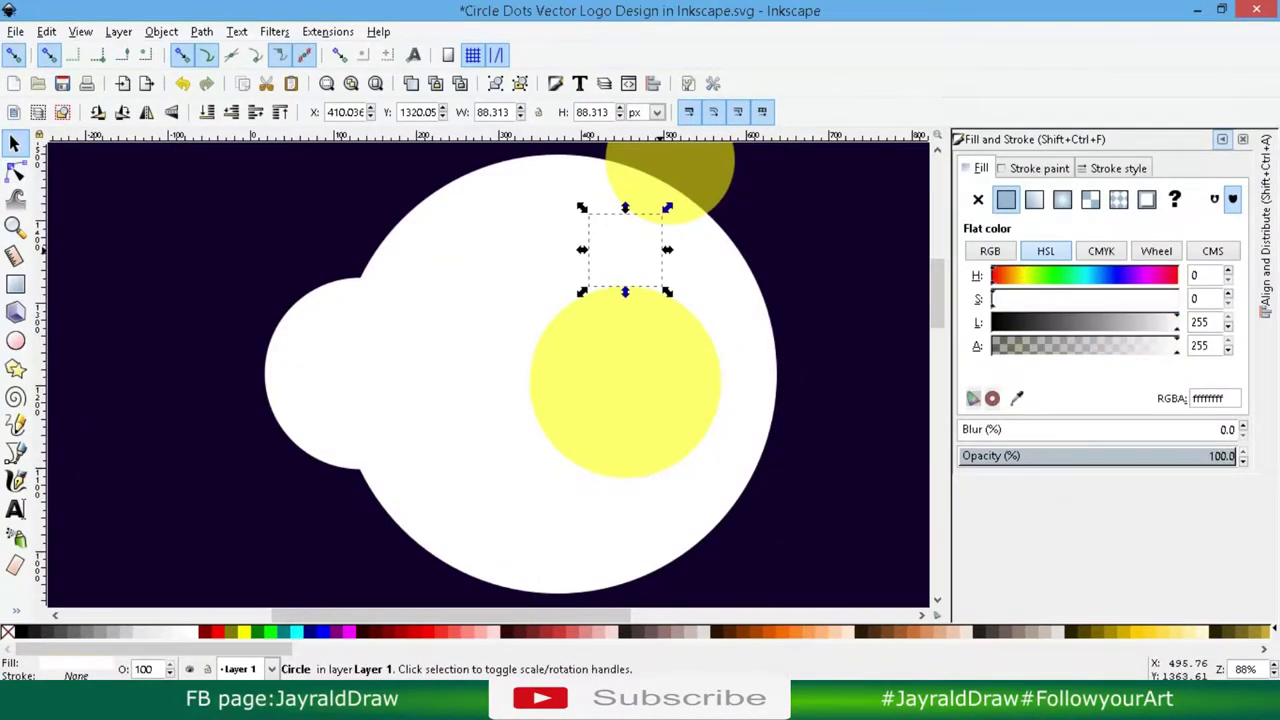
{"action": "left_click", "coordinate": [625, 380], "text": "shift"}
{"action": "left_click", "coordinate": [670, 175]}
{"action": "left_click", "coordinate": [625, 250], "text": "shift"}
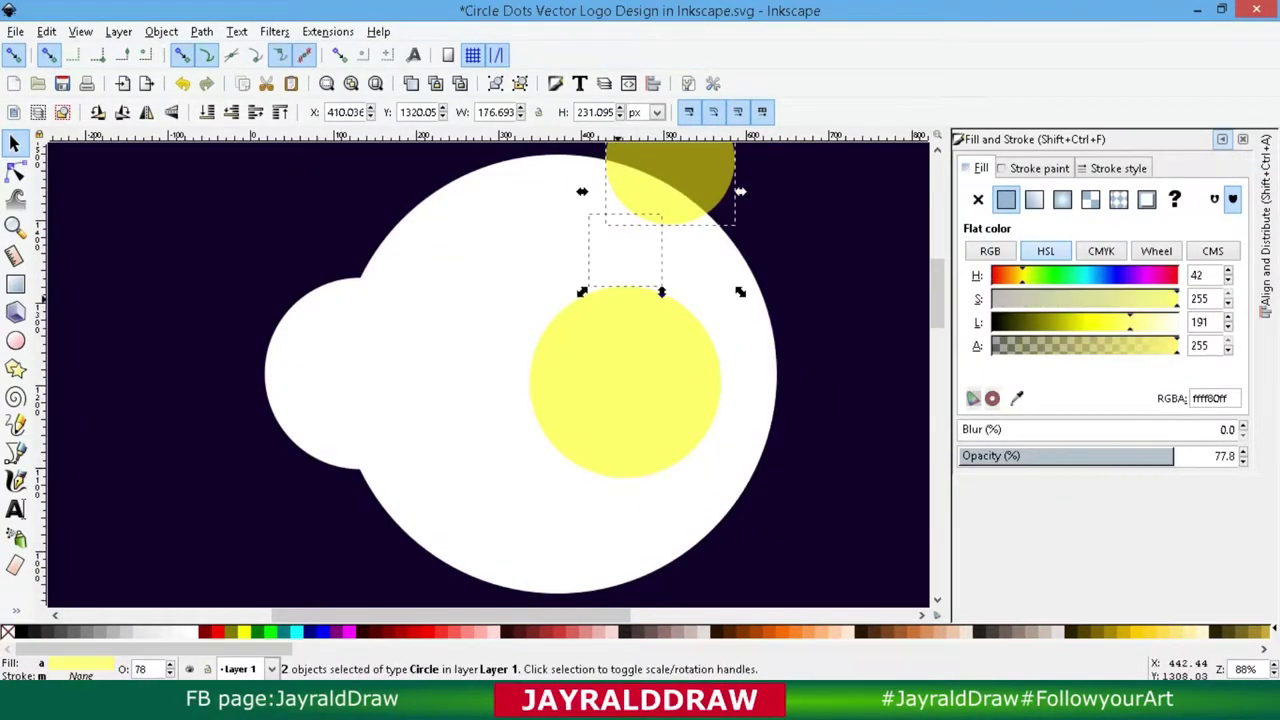
{"action": "left_click_drag", "start_coordinate": [624, 283], "coordinate": [361, 278]}
Step: Duplicate the pair, flip it vertically and move it to the shape's bottom
{"action": "right_click", "coordinate": [350, 234]}
{"action": "left_click", "coordinate": [400, 357]}
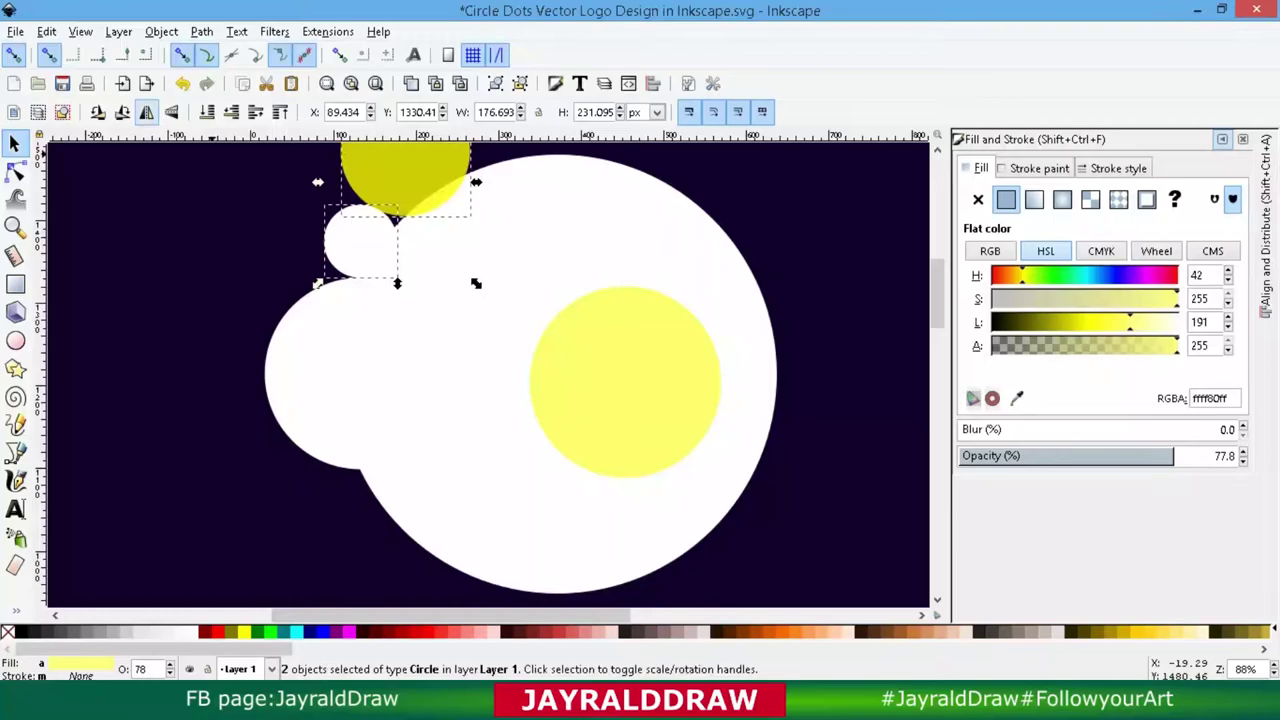
{"action": "key", "text": "v"}
{"action": "mouse_move", "coordinate": [420, 240]}
{"action": "left_mouse_down"}
{"action": "mouse_move", "coordinate": [410, 630]}
{"action": "mouse_move", "coordinate": [404, 597]}
{"action": "left_mouse_up"}
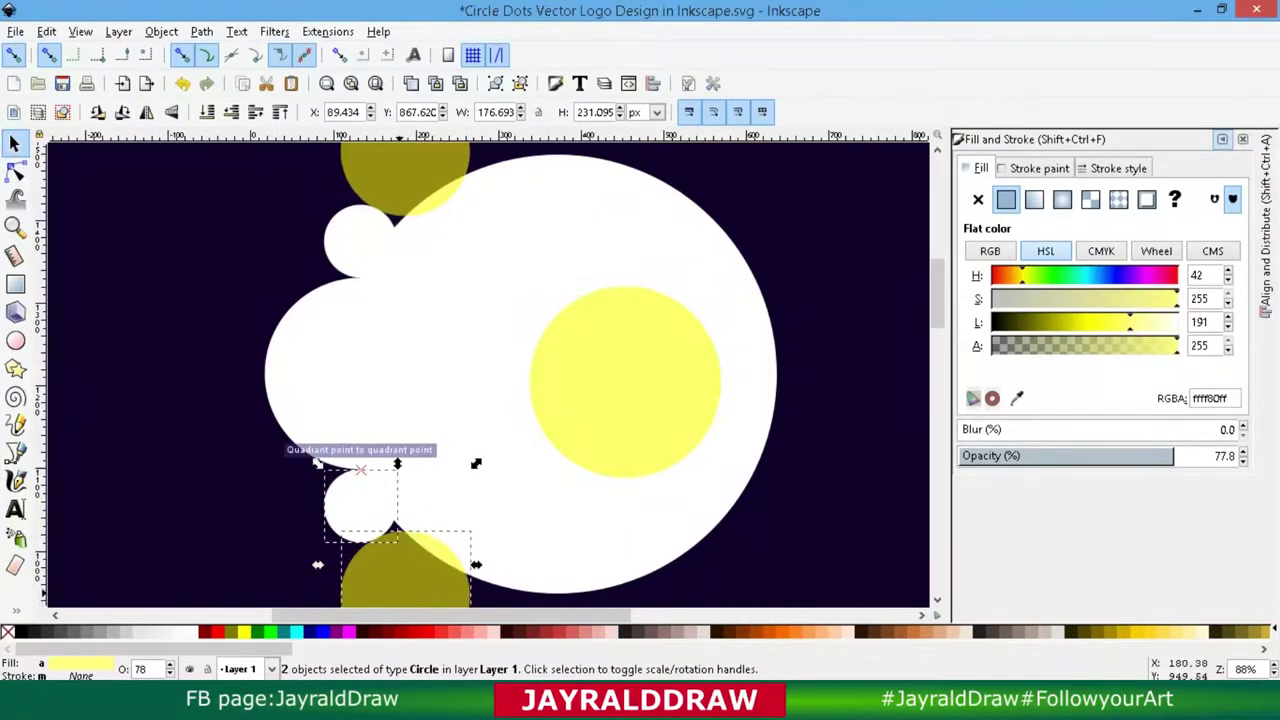
Step: Fill the left lobe circle with the inner circle's pale yellow using the Dropper
{"action": "left_click", "coordinate": [363, 372]}
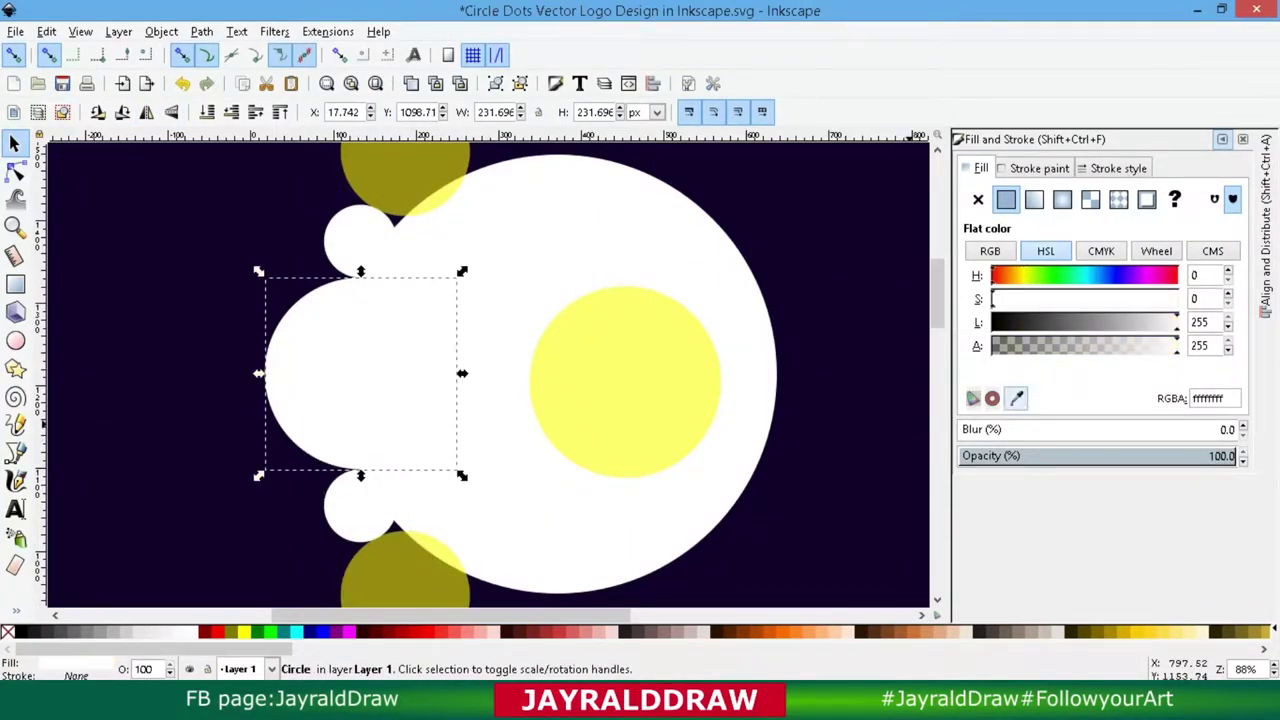
{"action": "key", "text": "d"}
{"action": "left_click", "coordinate": [625, 380]}
{"action": "left_click", "coordinate": [332, 374], "text": "alt"}
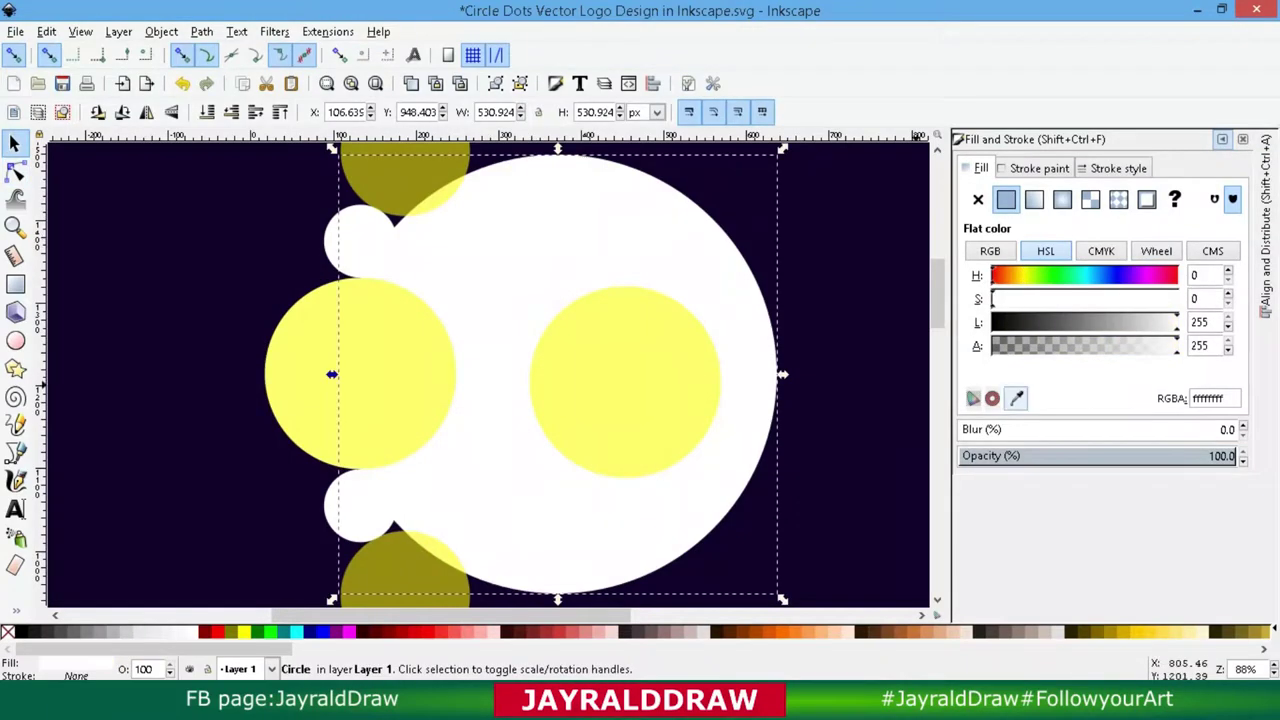
Step: Fill the big inner circle with the sampled pale yellow using the Dropper
{"action": "key", "text": "d"}
{"action": "left_click", "coordinate": [581, 353]}
{"action": "key", "text": "d"}
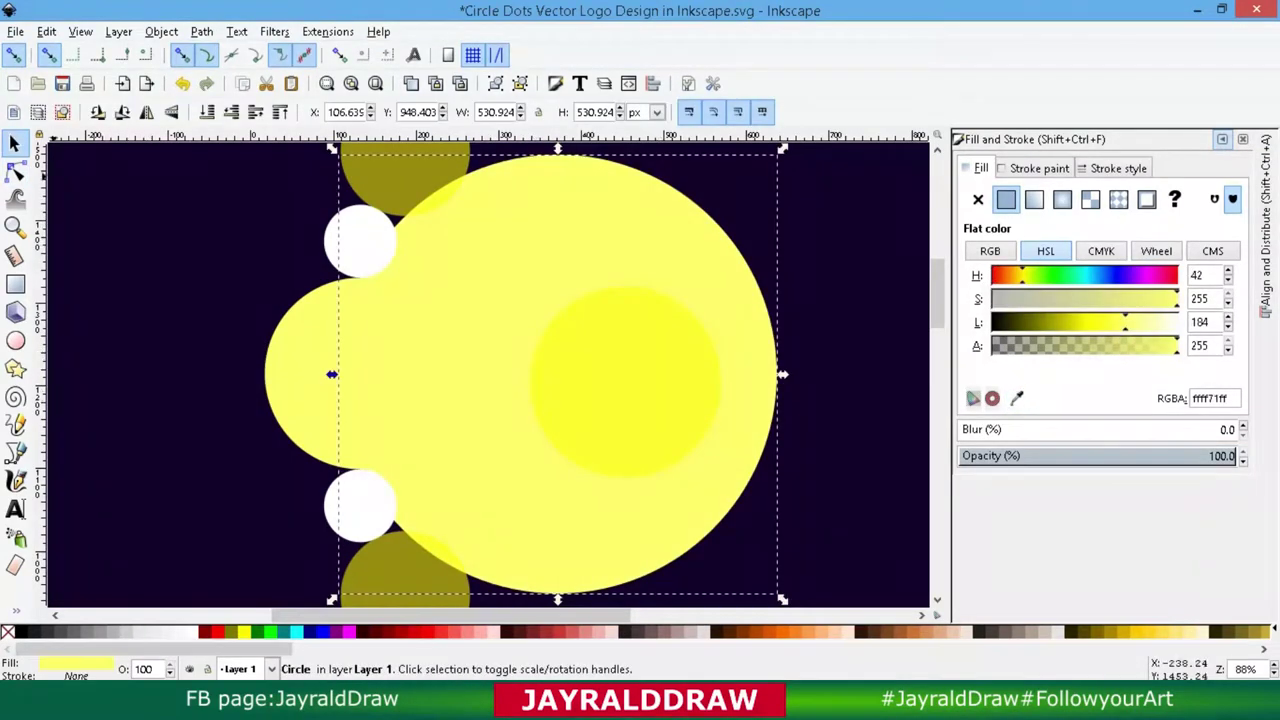
{"action": "left_click", "coordinate": [581, 353]}
{"action": "key", "text": "Escape"}
Step: Make the lower and upper olive circles fully opaque yellow
{"action": "key", "text": "minus"}
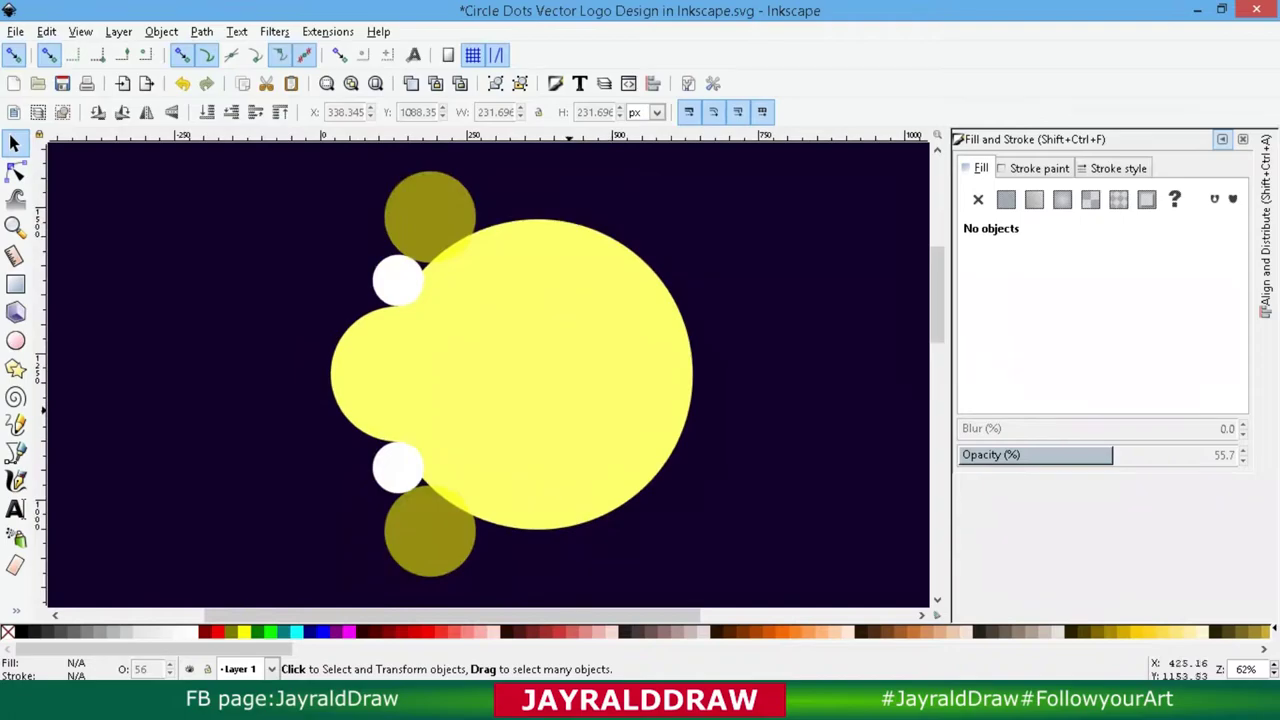
{"action": "left_click", "coordinate": [460, 540]}
{"action": "left_click", "coordinate": [1235, 456]}
{"action": "left_click", "coordinate": [430, 215]}
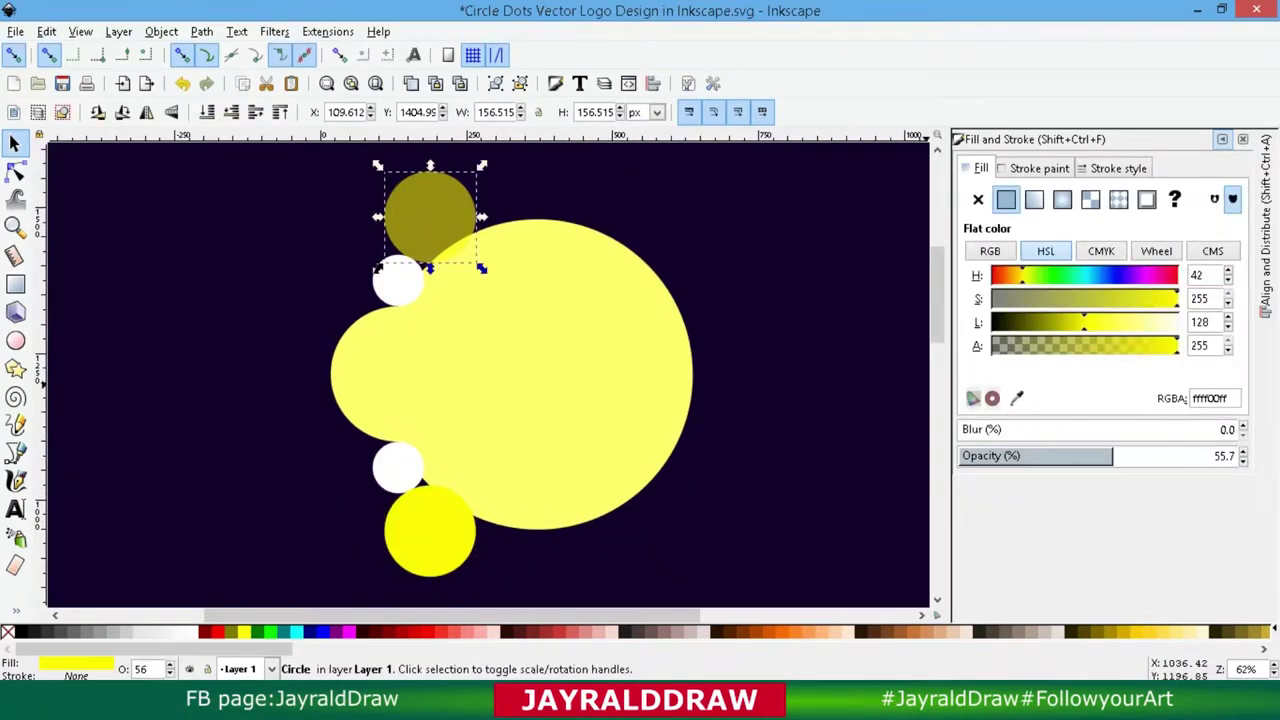
{"action": "left_click", "coordinate": [1235, 456]}
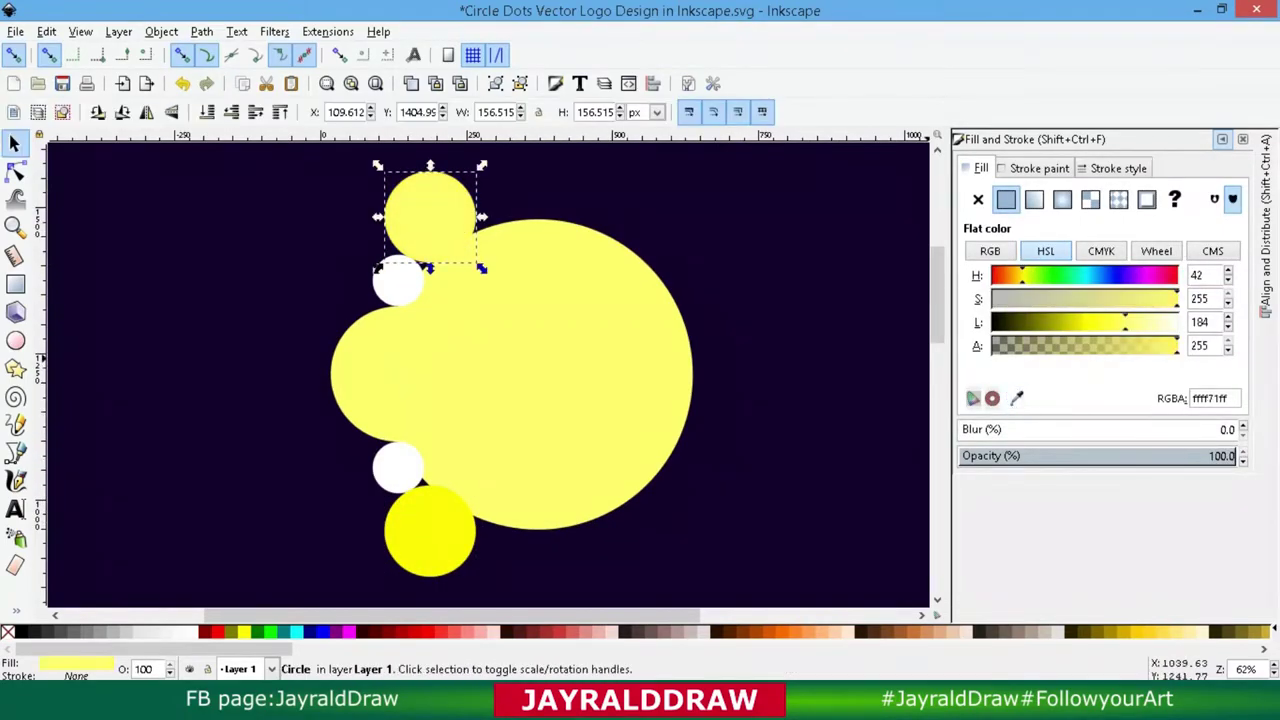
Step: Recolour the upper and lower circles with the sampled pale yellow
{"action": "key", "text": "d"}
{"action": "key", "text": "d"}
{"action": "key", "text": "d"}
{"action": "left_click", "coordinate": [543, 377]}
{"action": "key", "text": "d"}
{"action": "left_click", "coordinate": [430, 530]}
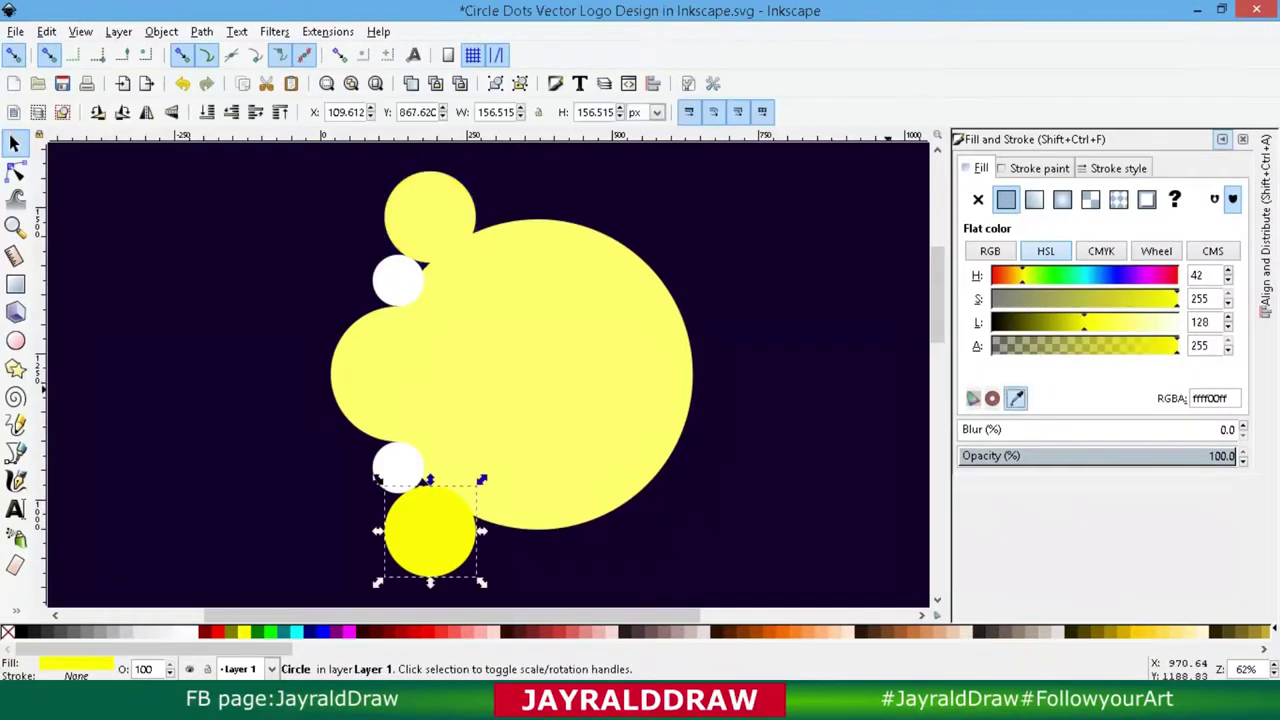
{"action": "key", "text": "d"}
{"action": "left_click", "coordinate": [543, 377]}
Step: Shrink the upper and lower yellow circles and fit them against the cloud edge
{"action": "left_click", "coordinate": [400, 467]}
{"action": "left_click", "coordinate": [440, 525]}
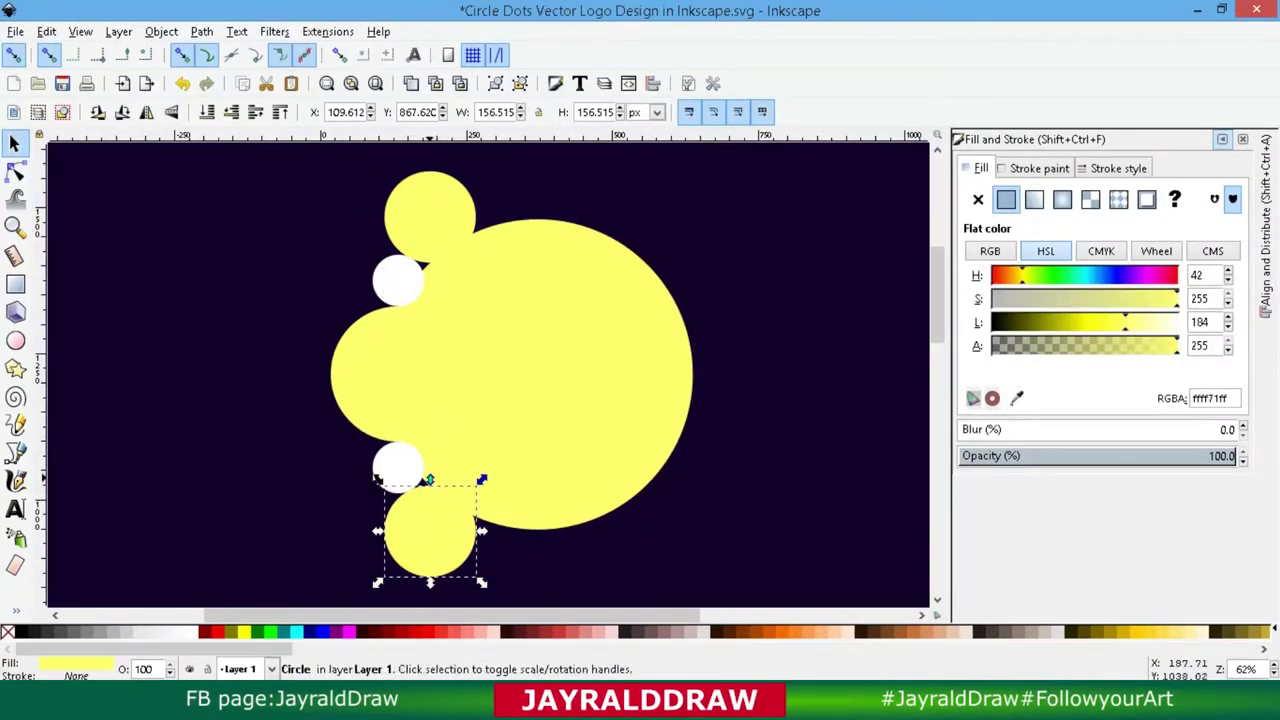
{"action": "left_click", "coordinate": [432, 212], "text": "shift"}
{"action": "left_click_drag", "start_coordinate": [430, 583], "coordinate": [473, 514]}
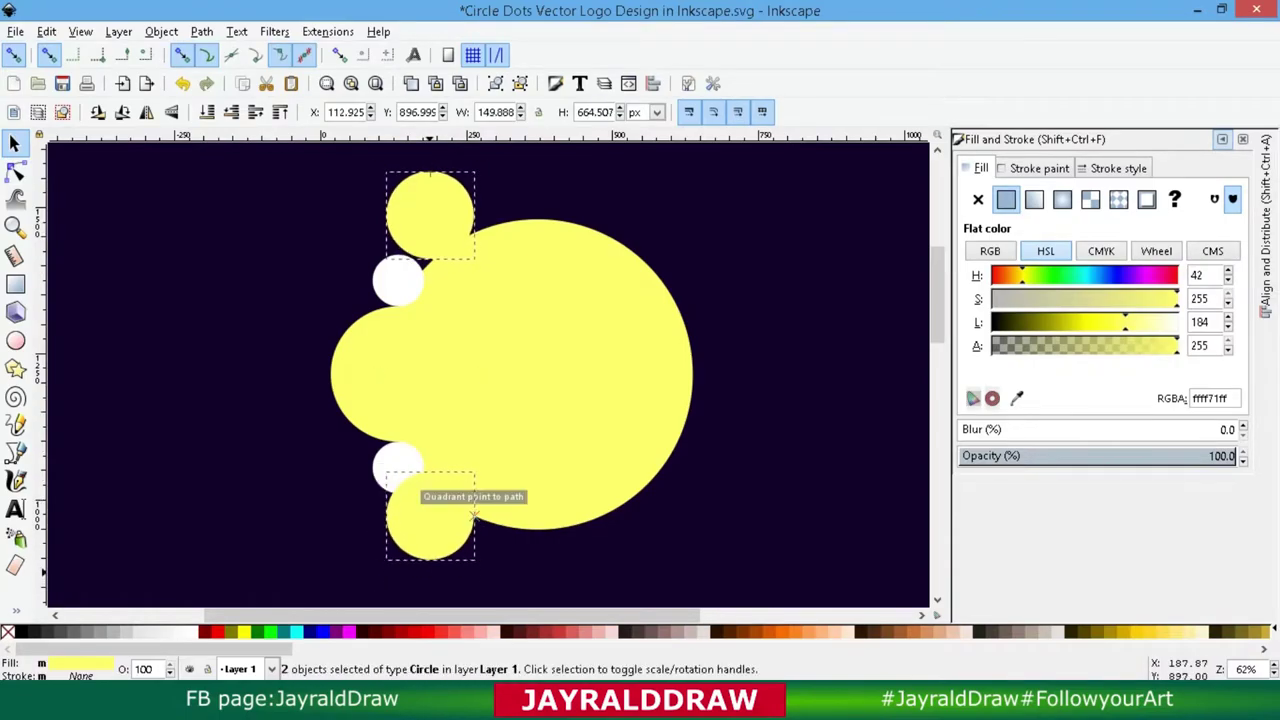
{"action": "left_click_drag", "start_coordinate": [430, 165], "coordinate": [472, 232]}
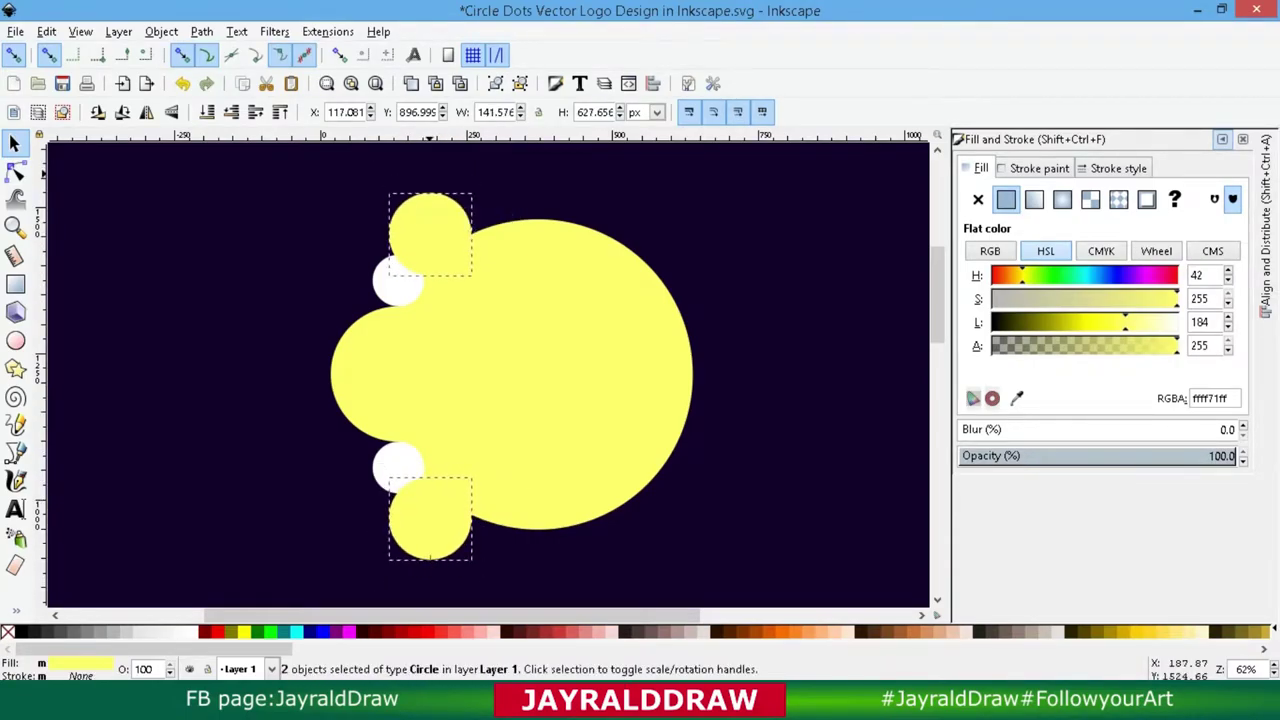
{"action": "left_click_drag", "start_coordinate": [430, 193], "coordinate": [430, 176]}
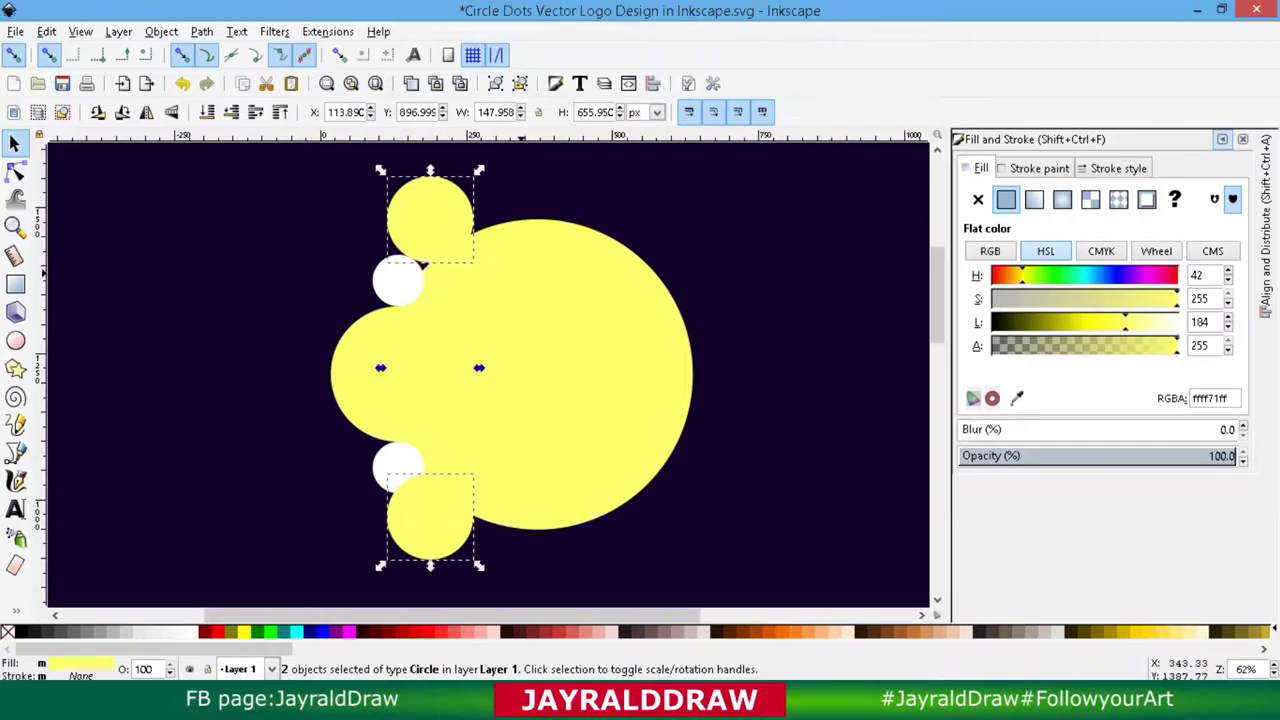
{"action": "left_click_drag", "start_coordinate": [438, 512], "coordinate": [438, 526]}
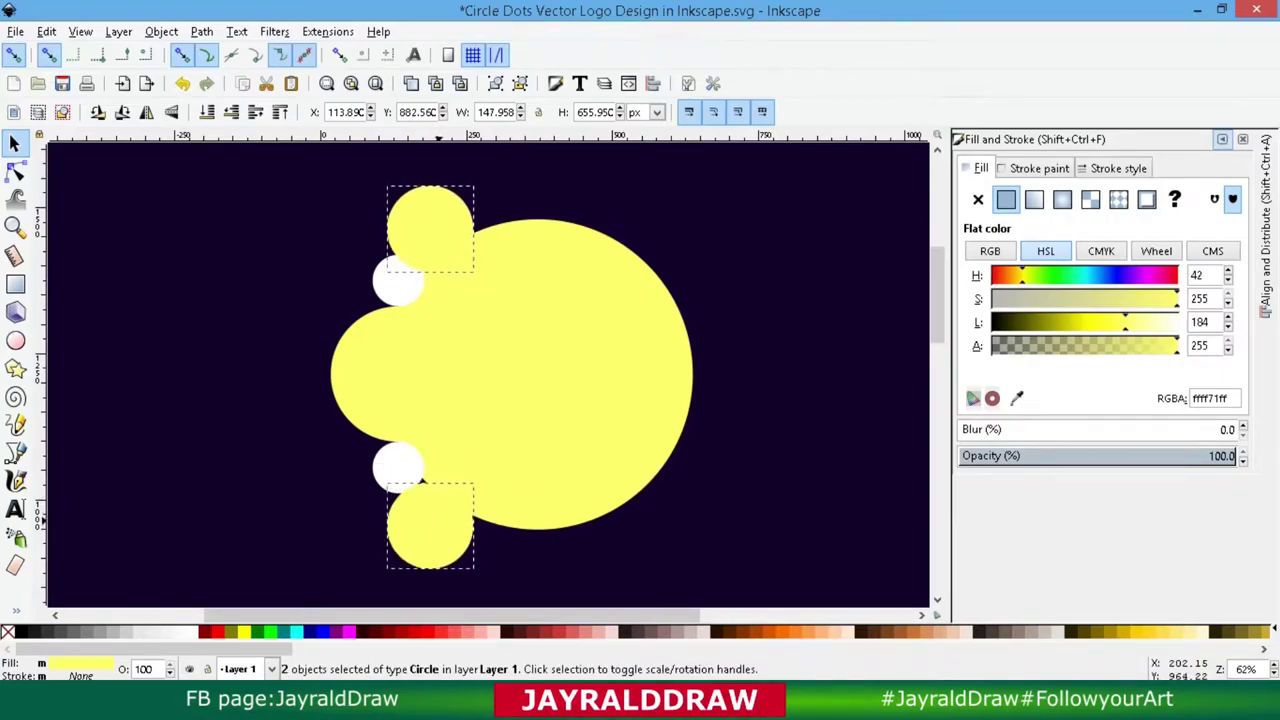
{"action": "left_click_drag", "start_coordinate": [472, 512], "coordinate": [428, 280]}
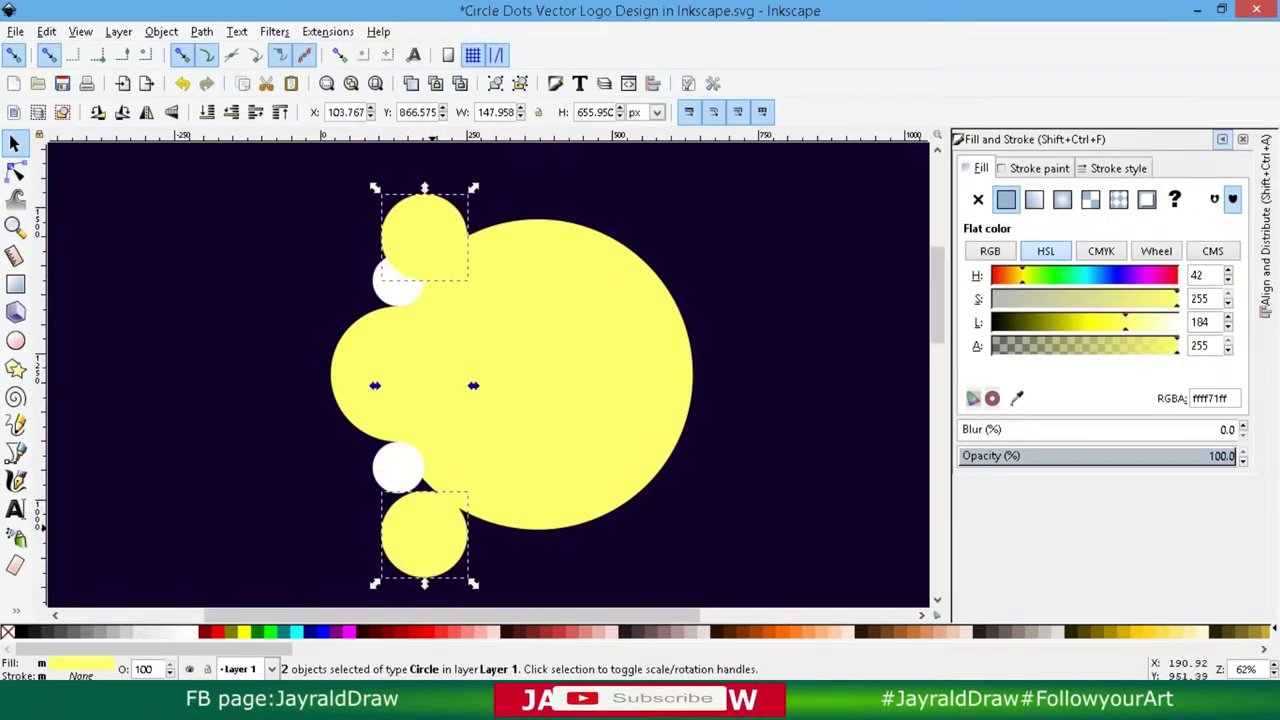
Step: Revert the circles to translucent olive and the large circle to white
{"action": "left_click_drag", "start_coordinate": [1125, 322], "coordinate": [1084, 322]}
{"action": "left_click_drag", "start_coordinate": [1235, 455], "coordinate": [1112, 455]}
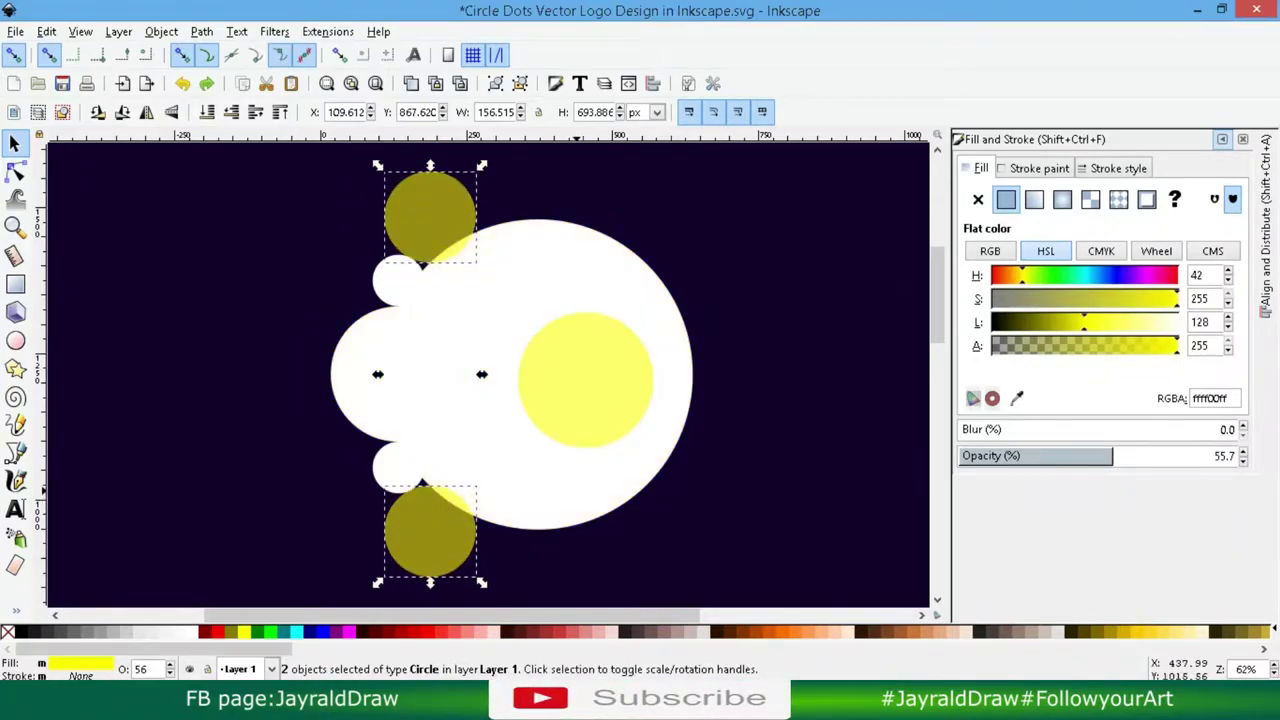
{"action": "left_click_drag", "start_coordinate": [430, 532], "coordinate": [424, 280]}
Step: Move the small white and olive circle pair below the cloud
{"action": "left_click", "coordinate": [398, 190]}
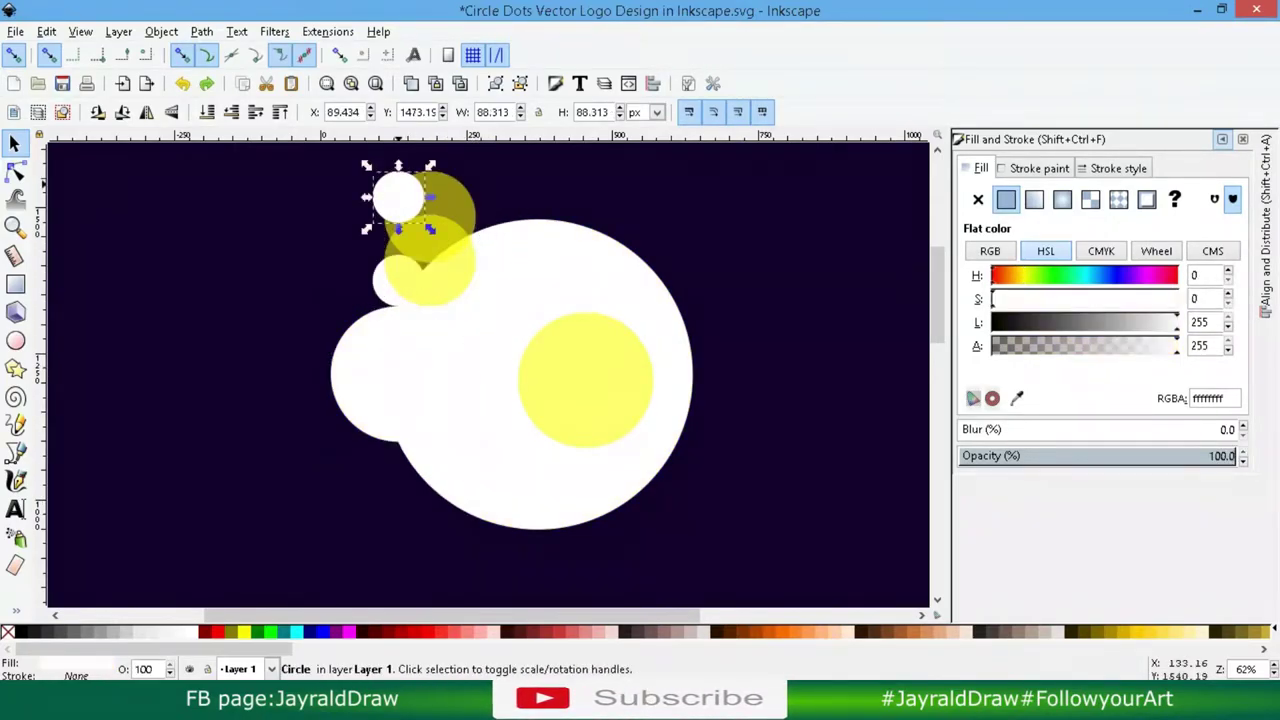
{"action": "left_click", "coordinate": [440, 255], "text": "shift"}
{"action": "left_click_drag", "start_coordinate": [398, 172], "coordinate": [397, 441]}
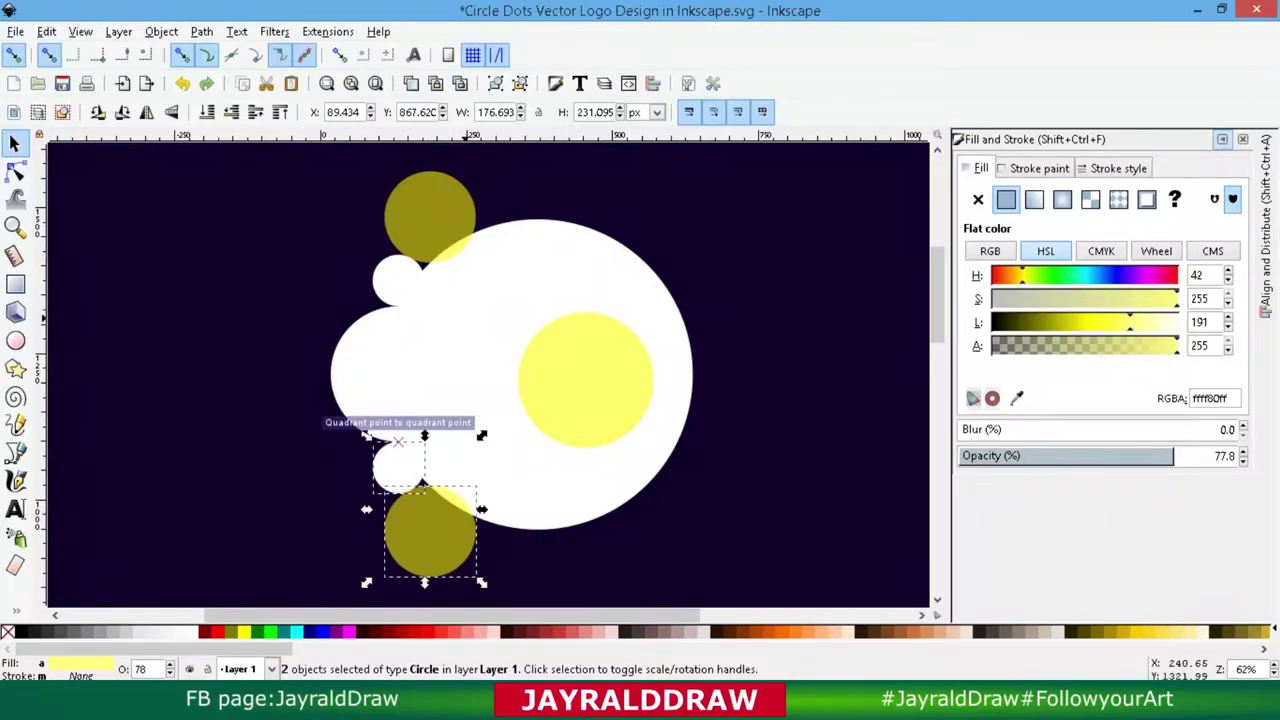
Step: Place the top olive circle, at original size, on the cloud's upper-left edge
{"action": "left_click", "coordinate": [400, 278]}
{"action": "left_click", "coordinate": [430, 240]}
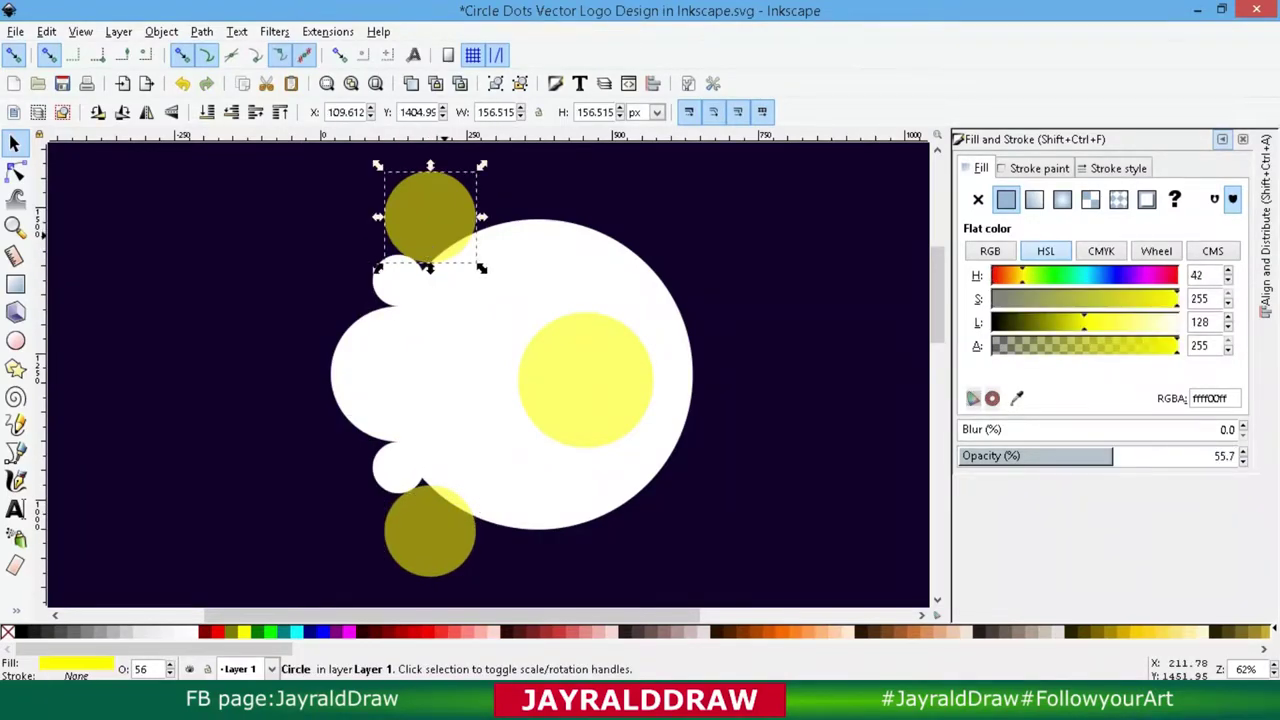
{"action": "left_click_drag", "start_coordinate": [482, 165], "coordinate": [456, 190]}
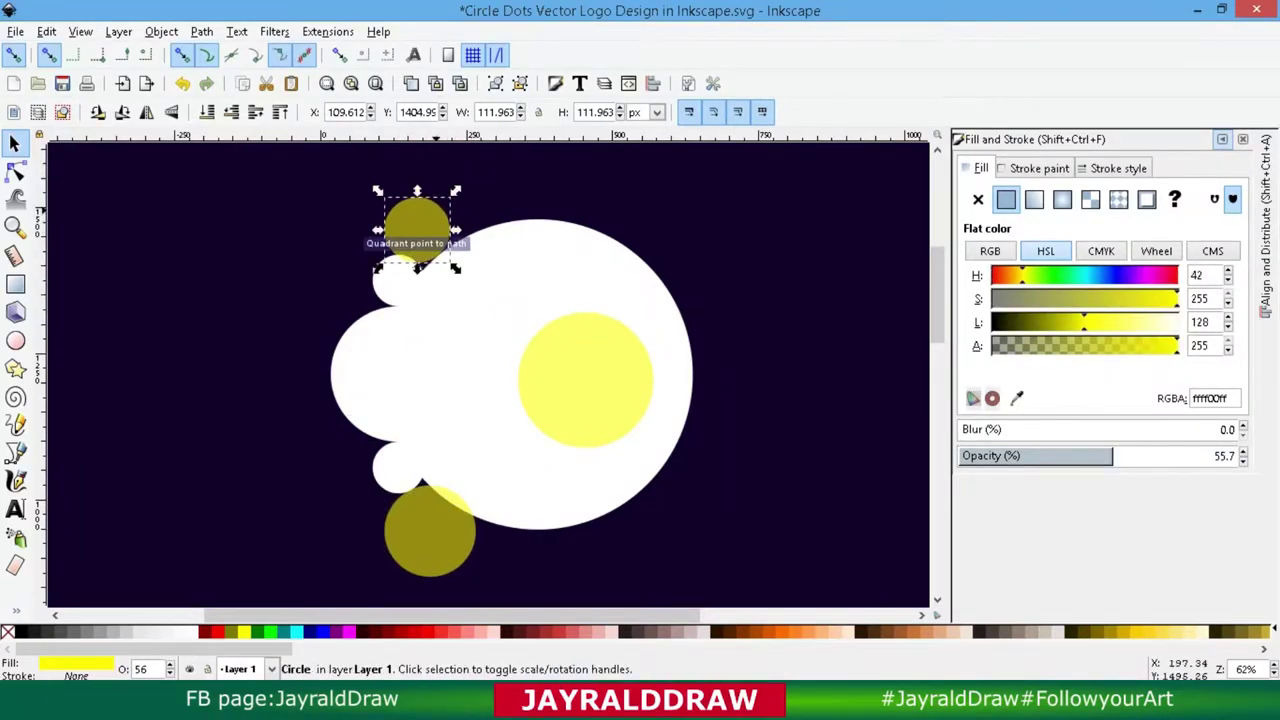
{"action": "left_click_drag", "start_coordinate": [437, 243], "coordinate": [452, 275]}
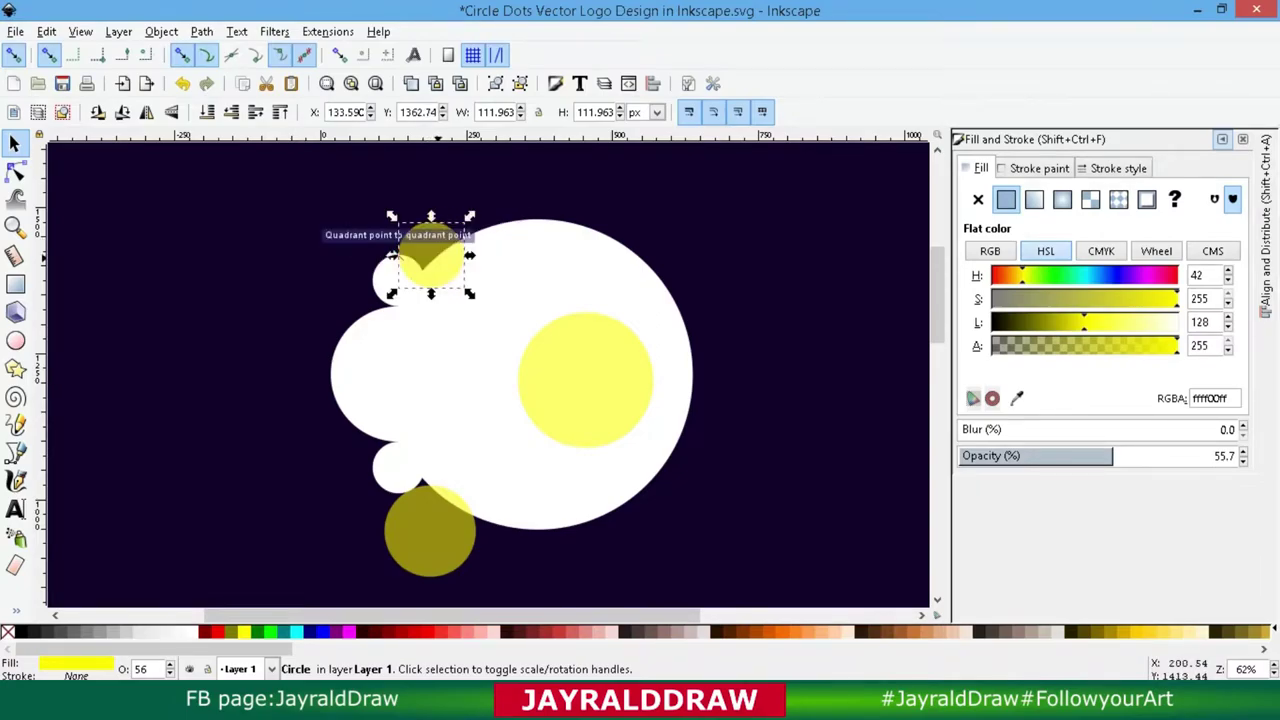
{"action": "key", "text": "minus"}
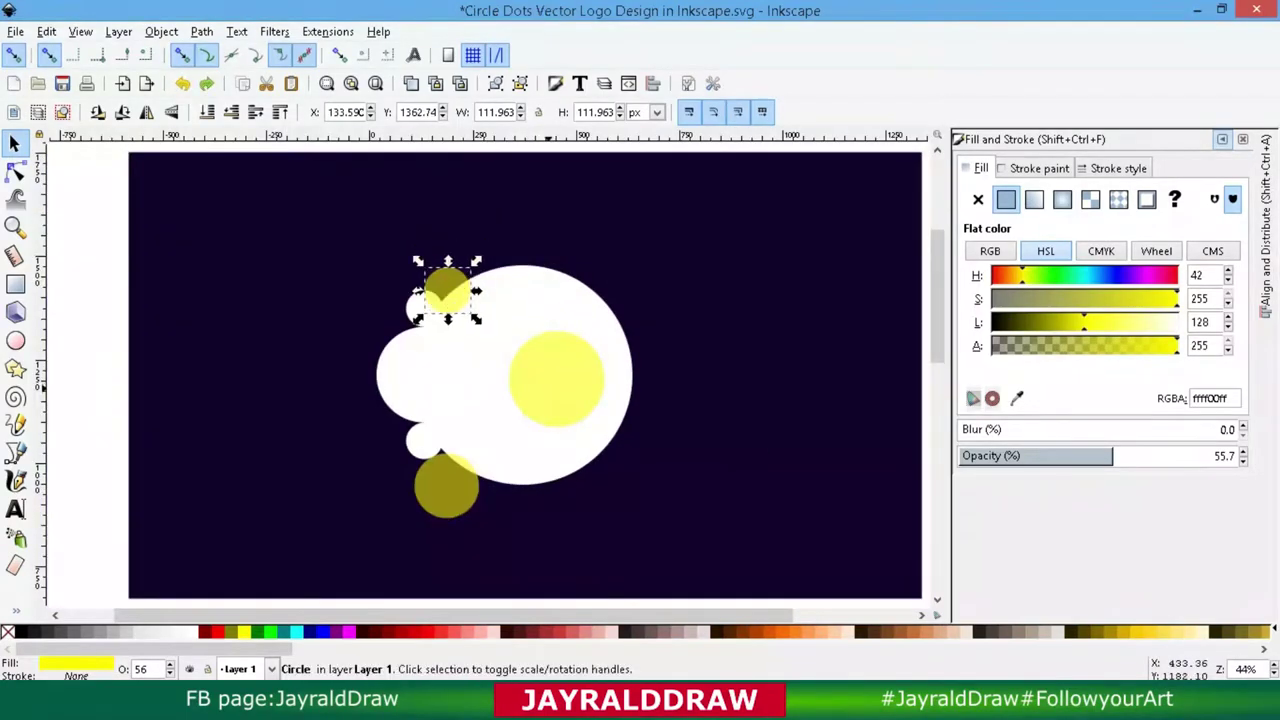
{"action": "key", "text": "ctrl+z"}
{"action": "key", "text": "ctrl+z"}
{"action": "key", "text": "plus"}
{"action": "key", "text": "plus"}
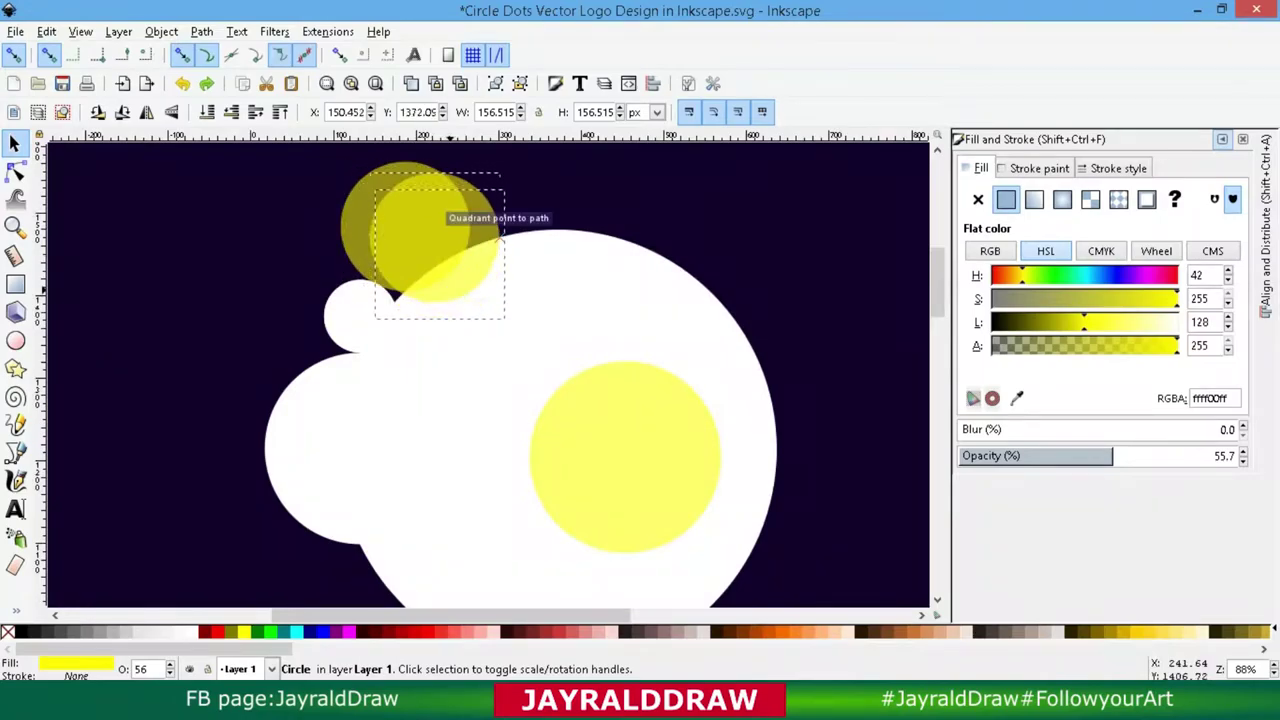
{"action": "mouse_move", "coordinate": [424, 215]}
{"action": "left_mouse_down"}
{"action": "mouse_move", "coordinate": [474, 260]}
{"action": "mouse_move", "coordinate": [447, 262]}
{"action": "mouse_move", "coordinate": [461, 268]}
{"action": "left_mouse_up"}
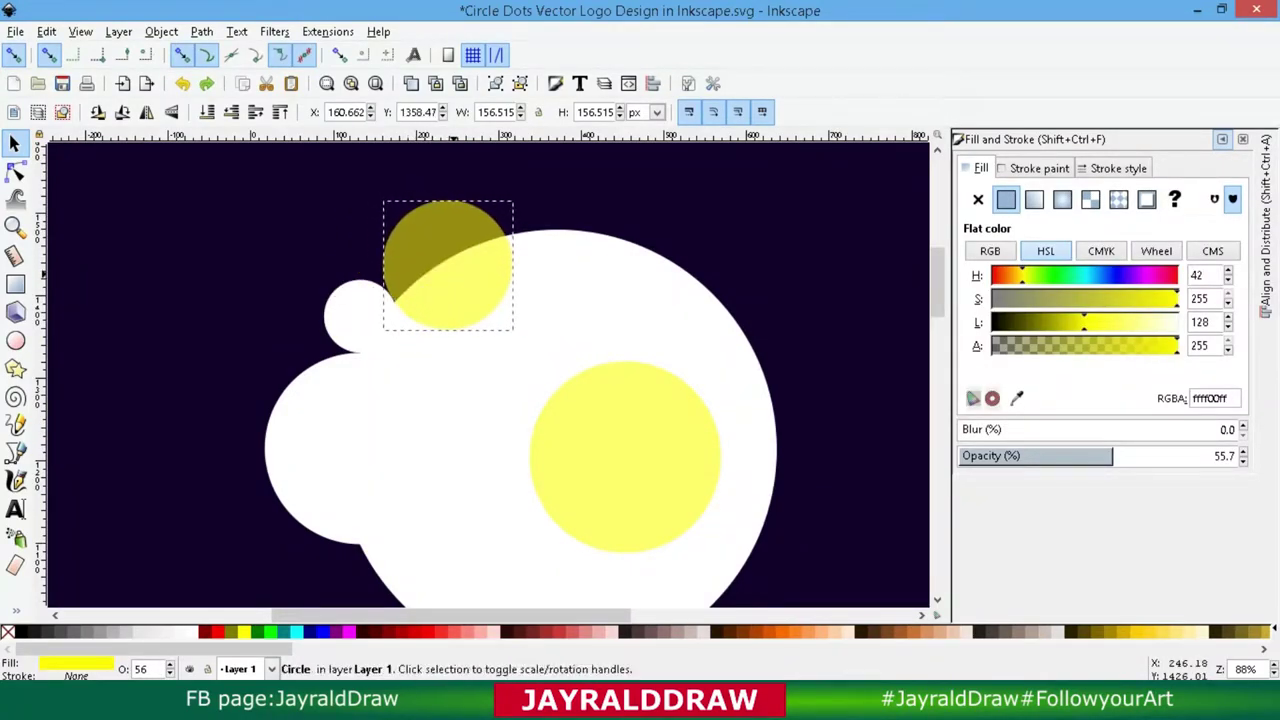
Step: Duplicate the olive and white circle pair onto the cloud's lower-left edge
{"action": "scroll", "coordinate": [479, 376], "scroll_direction": "down", "scroll_amount": 2}
{"action": "left_click", "coordinate": [350, 240], "text": "shift"}
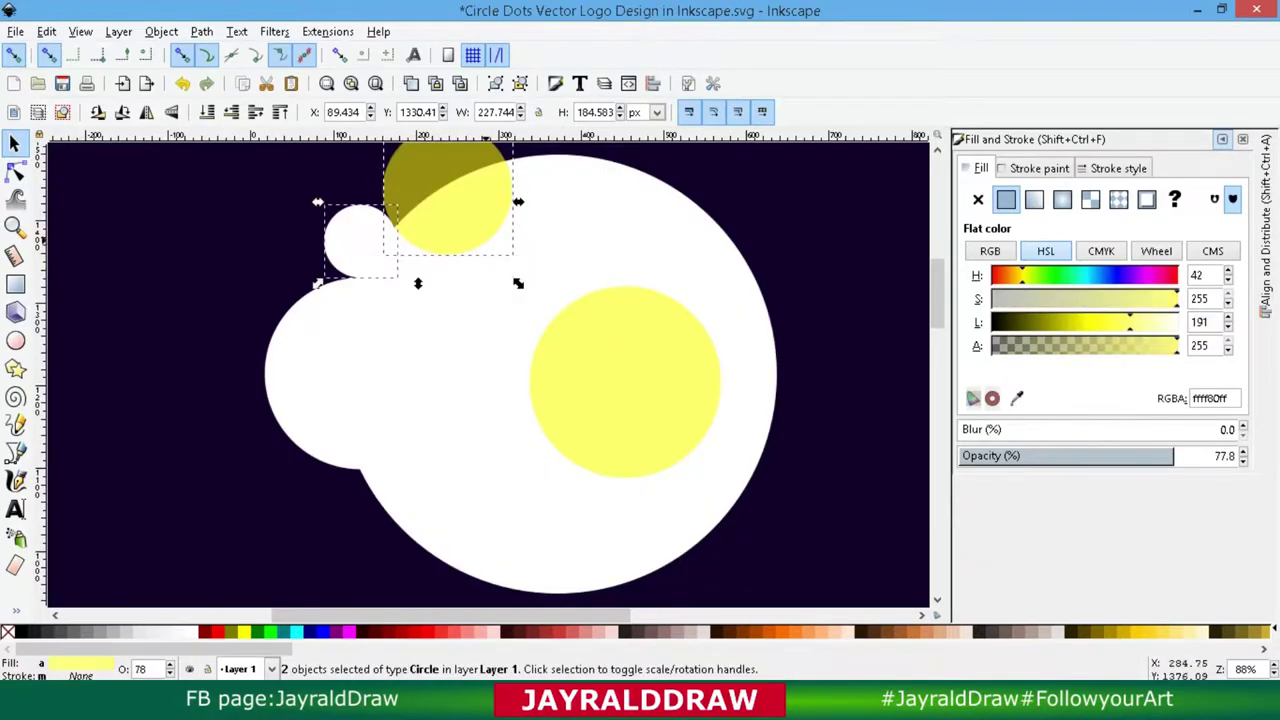
{"action": "key", "text": "ctrl+d"}
{"action": "mouse_move", "coordinate": [420, 230]}
{"action": "left_mouse_down"}
{"action": "mouse_move", "coordinate": [381, 514]}
{"action": "mouse_move", "coordinate": [396, 512]}
{"action": "left_mouse_up"}
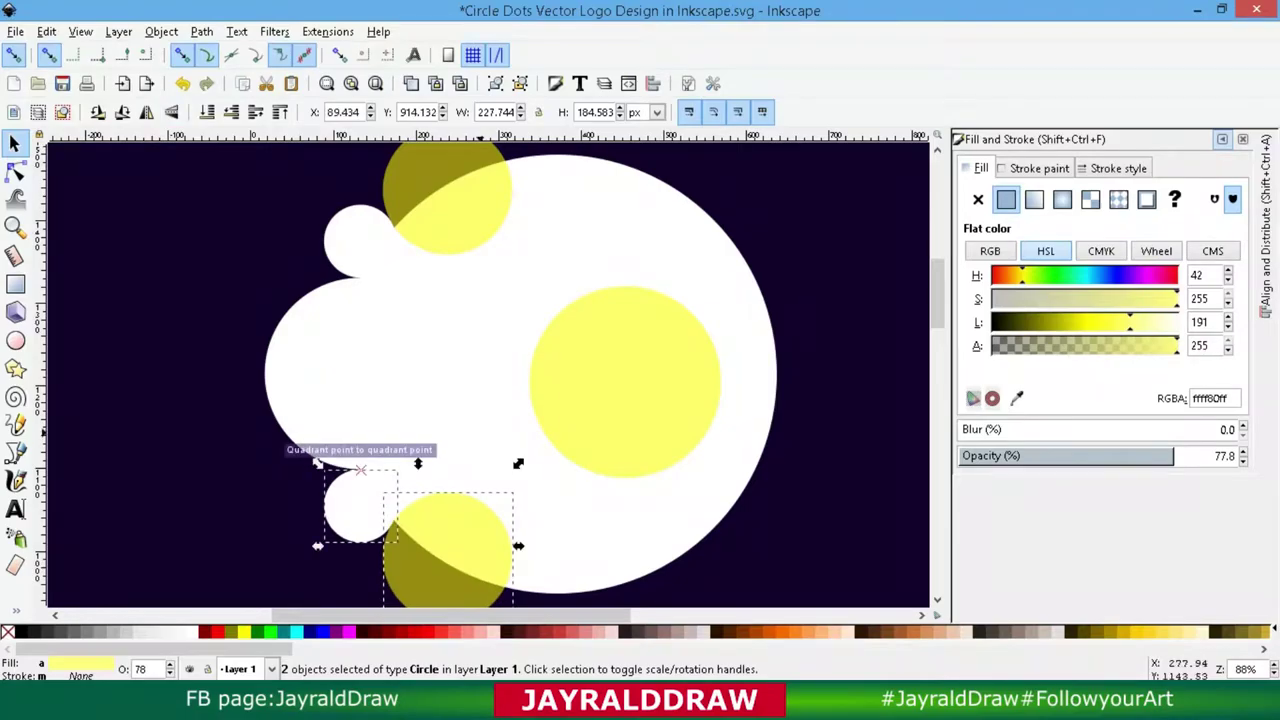
{"action": "left_click", "coordinate": [355, 240]}
Step: Fill both small circles with the sampled pale yellow
{"action": "left_click", "coordinate": [355, 505], "text": "shift"}
{"action": "key", "text": "d"}
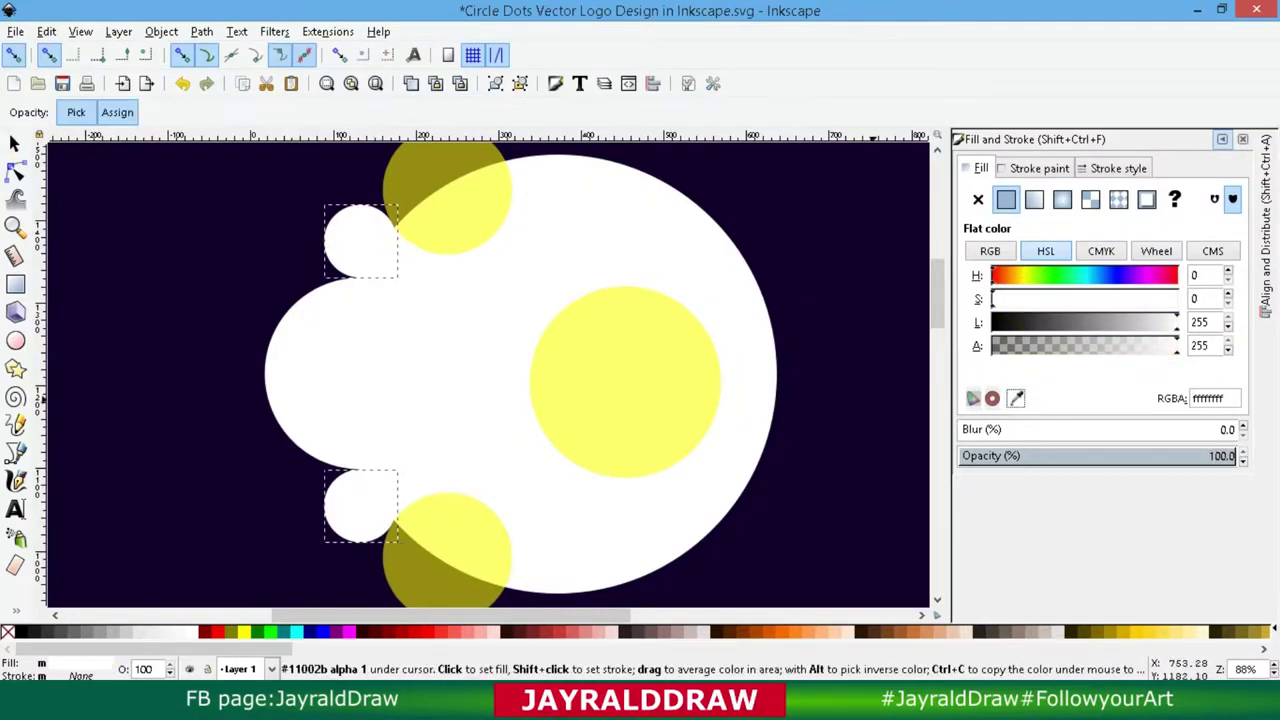
{"action": "left_click", "coordinate": [632, 380]}
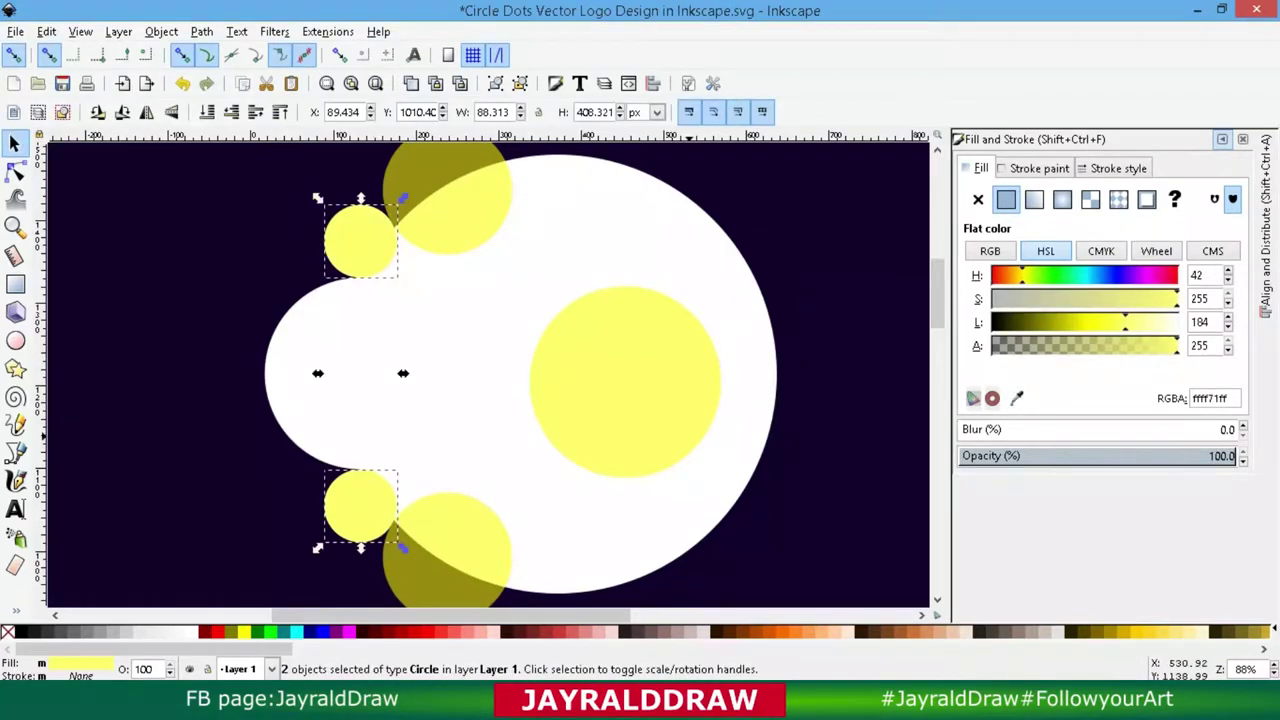
Step: Make both large olive circles fully opaque and sample white onto them
{"action": "left_click", "coordinate": [447, 555]}
{"action": "left_click", "coordinate": [447, 195], "text": "shift"}
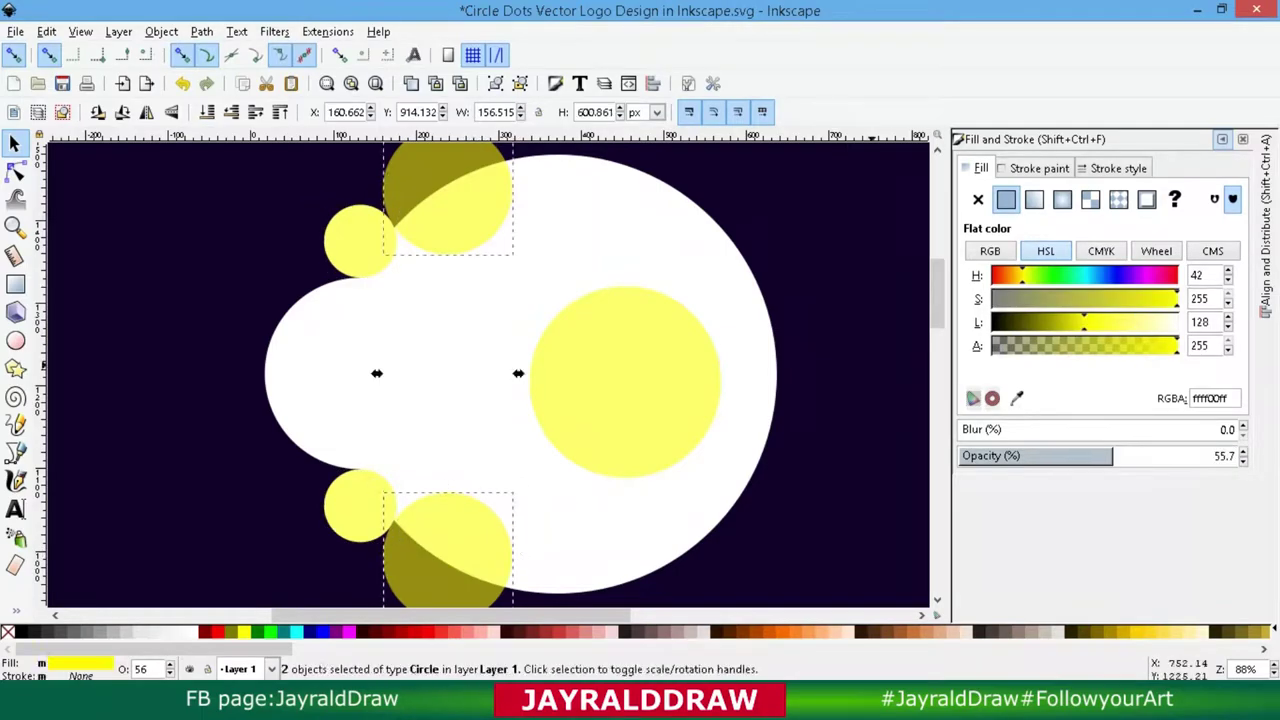
{"action": "left_click_drag", "start_coordinate": [1090, 345], "coordinate": [1176, 345]}
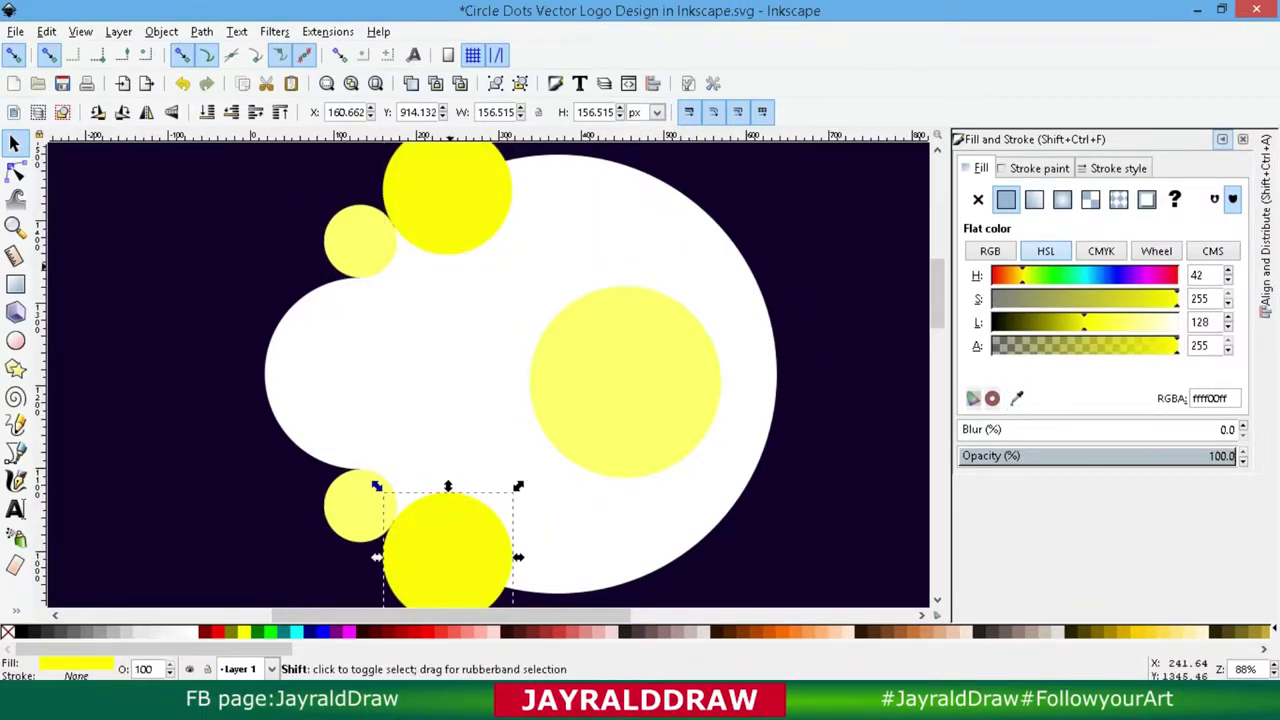
{"action": "key", "text": "d"}
{"action": "left_click", "coordinate": [560, 250]}
Step: Delete the centre yellow circle
{"action": "key", "text": "s"}
{"action": "left_click", "coordinate": [625, 380]}
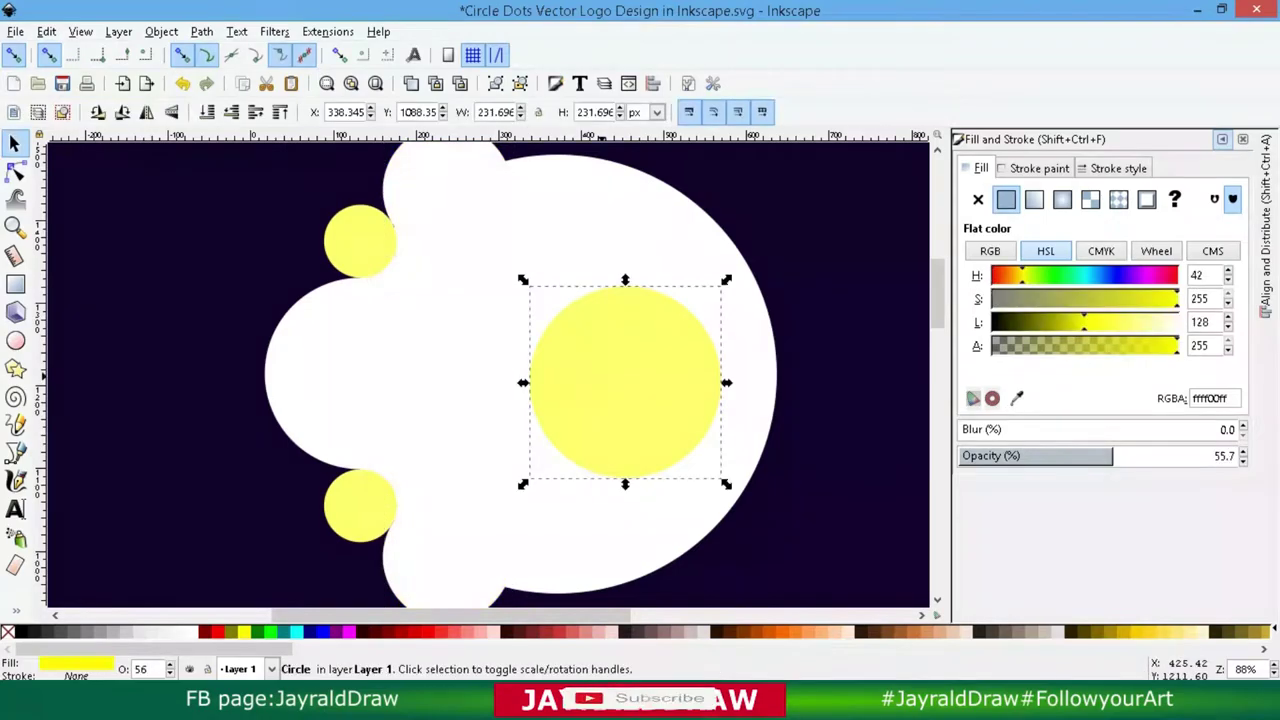
{"action": "key", "text": "Delete"}
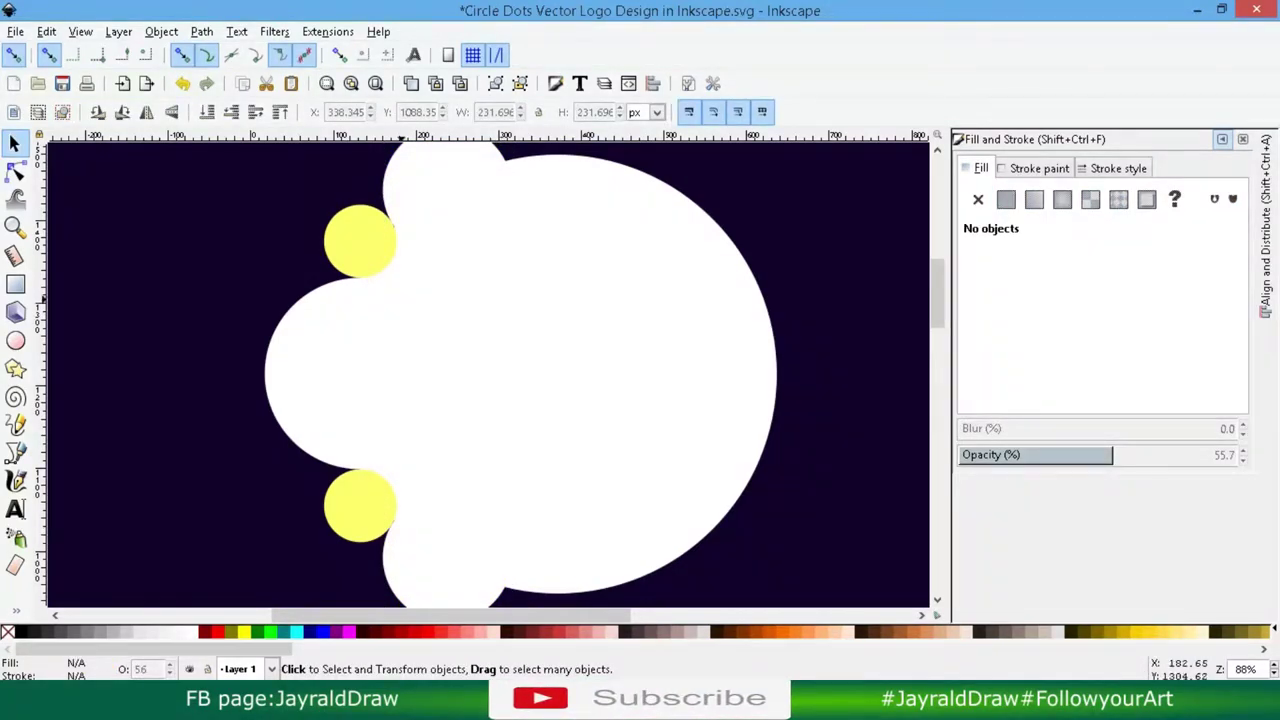
Step: Resize the lower yellow circle slightly where it meets the white circles
{"action": "scroll", "coordinate": [489, 487], "scroll_direction": "up", "scroll_amount": 2, "text": "ctrl"}
{"action": "scroll", "coordinate": [489, 487], "scroll_direction": "down", "scroll_amount": 2}
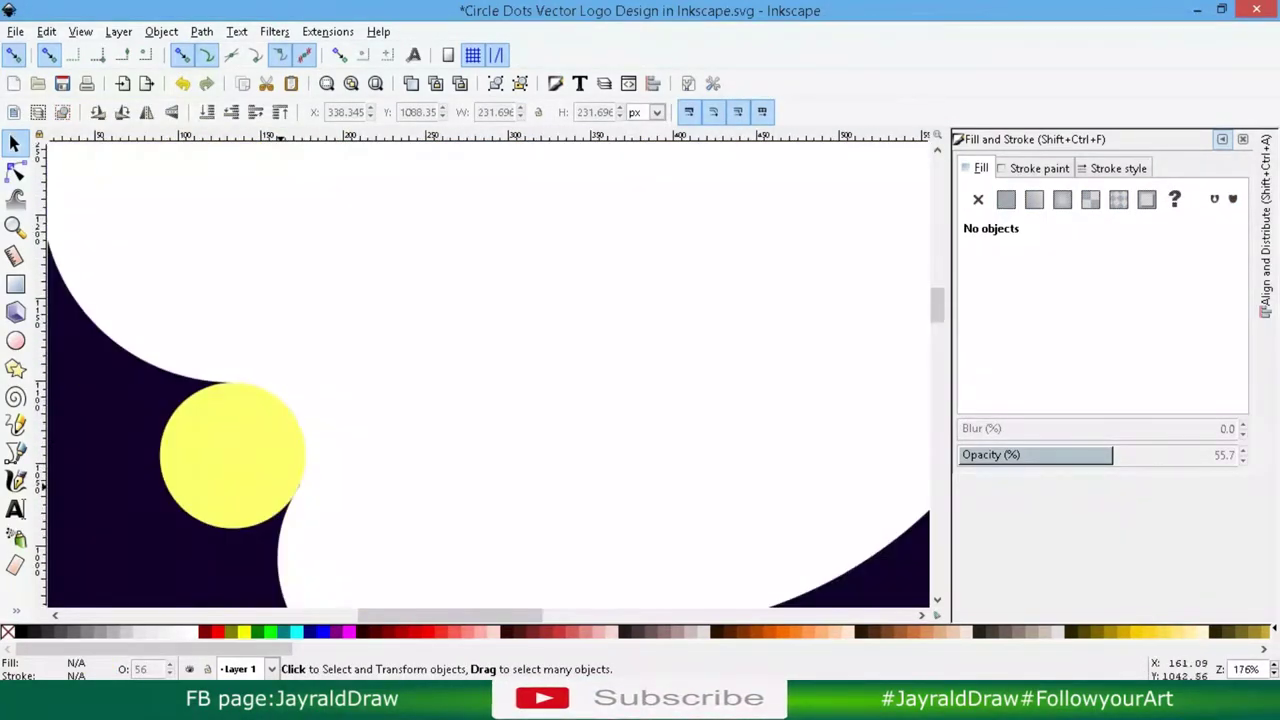
{"action": "left_click", "coordinate": [233, 455]}
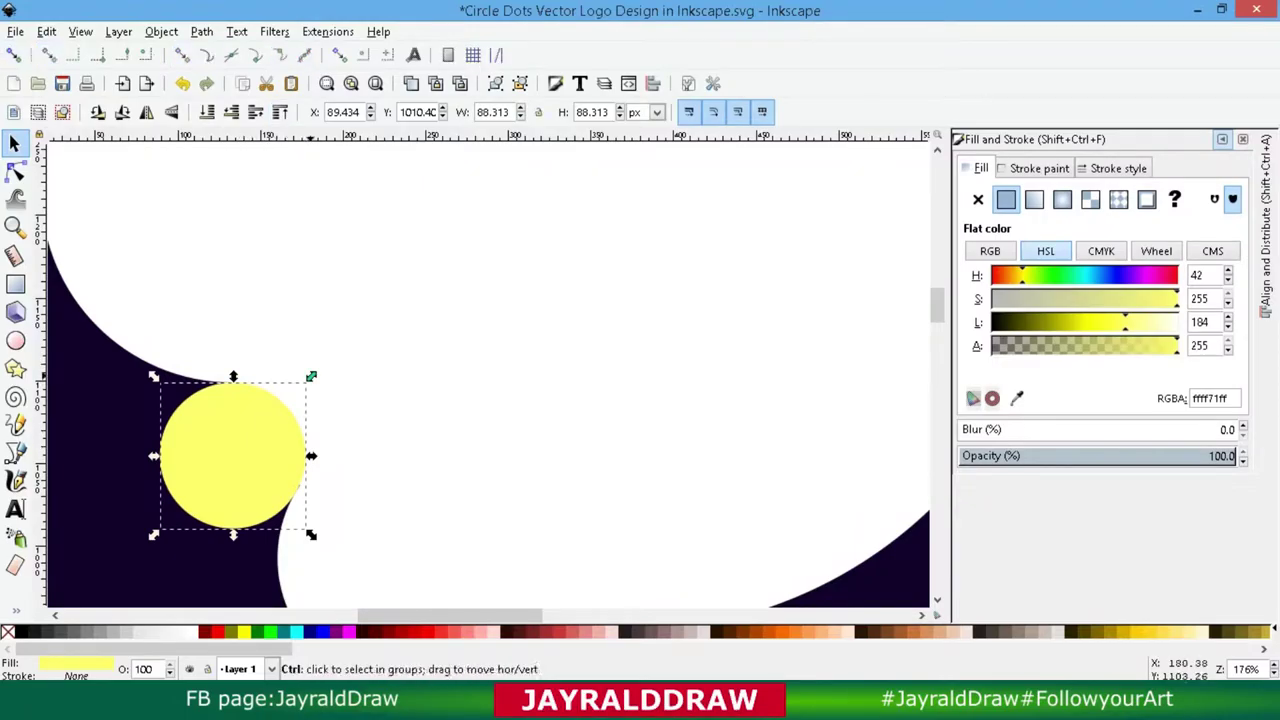
{"action": "left_click_drag", "start_coordinate": [311, 377], "coordinate": [307, 381]}
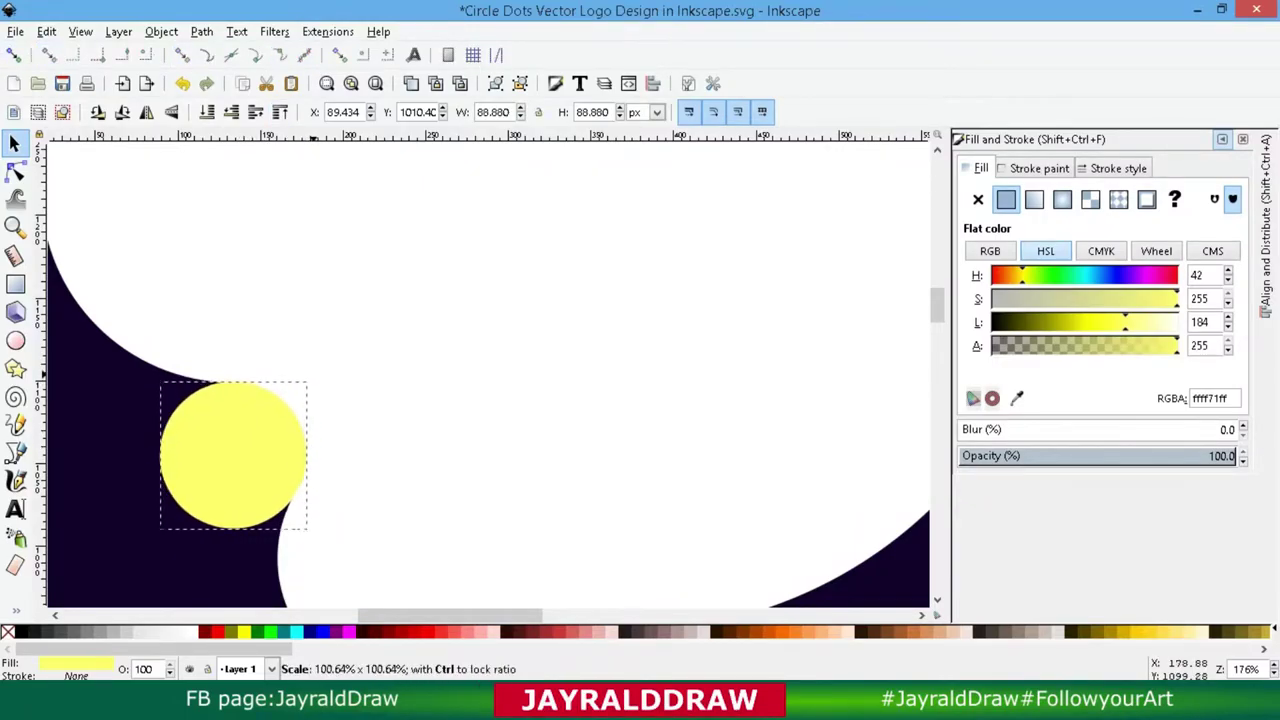
{"action": "key", "text": "Tab"}
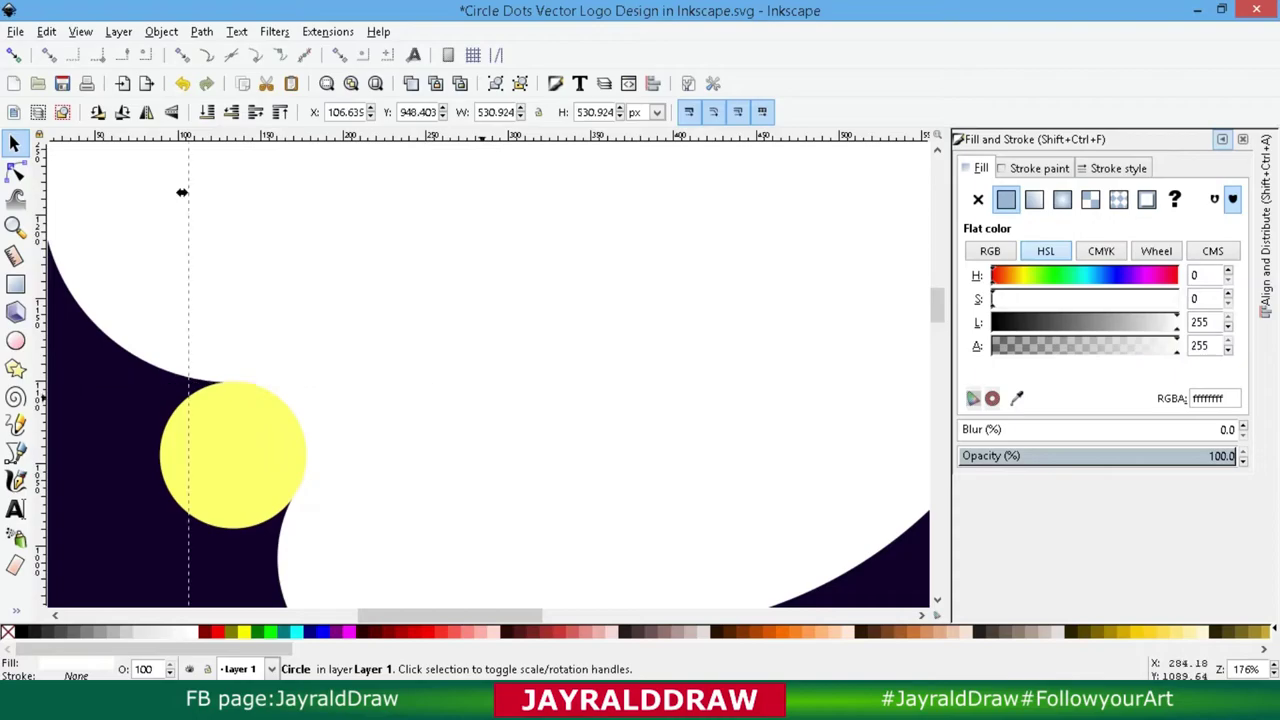
{"action": "key", "text": "minus"}
{"action": "key", "text": "minus"}
{"action": "key", "text": "minus"}
Step: Merge all the white circles into one cloud shape with Path > Union
{"action": "left_click", "coordinate": [380, 360]}
{"action": "left_click", "coordinate": [470, 500], "text": "shift"}
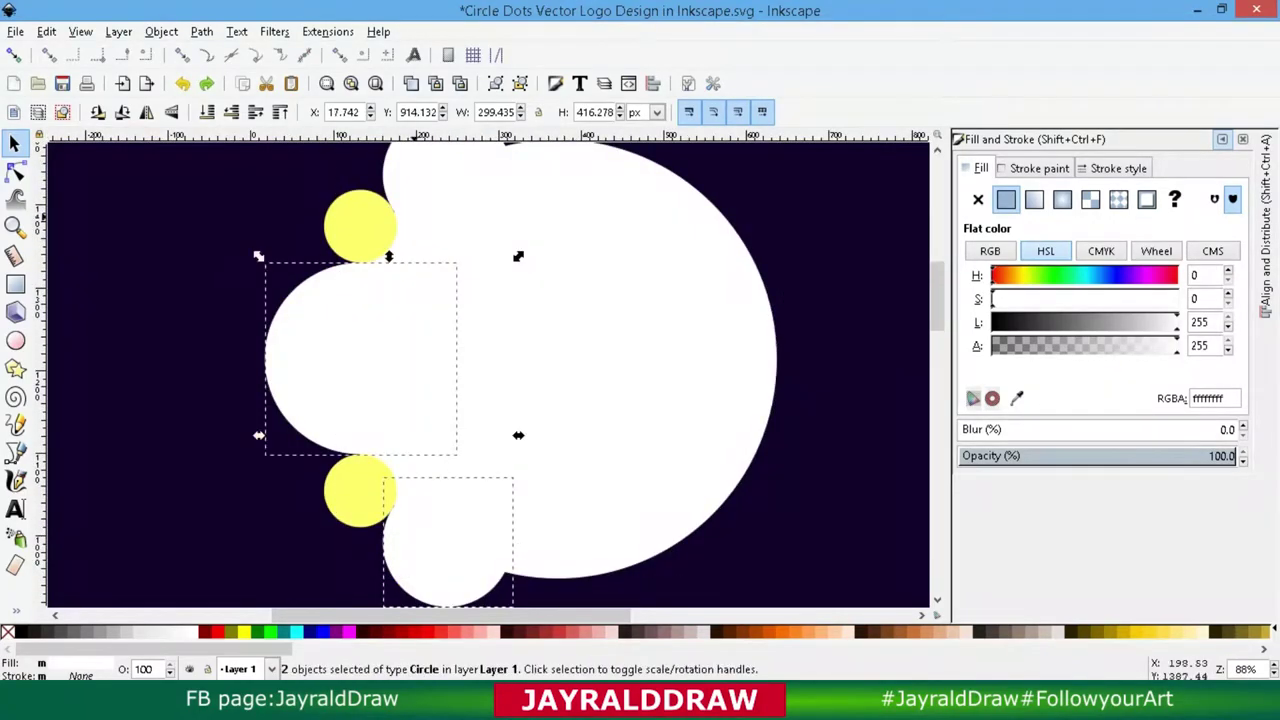
{"action": "left_click", "coordinate": [201, 31]}
{"action": "left_click", "coordinate": [240, 121]}
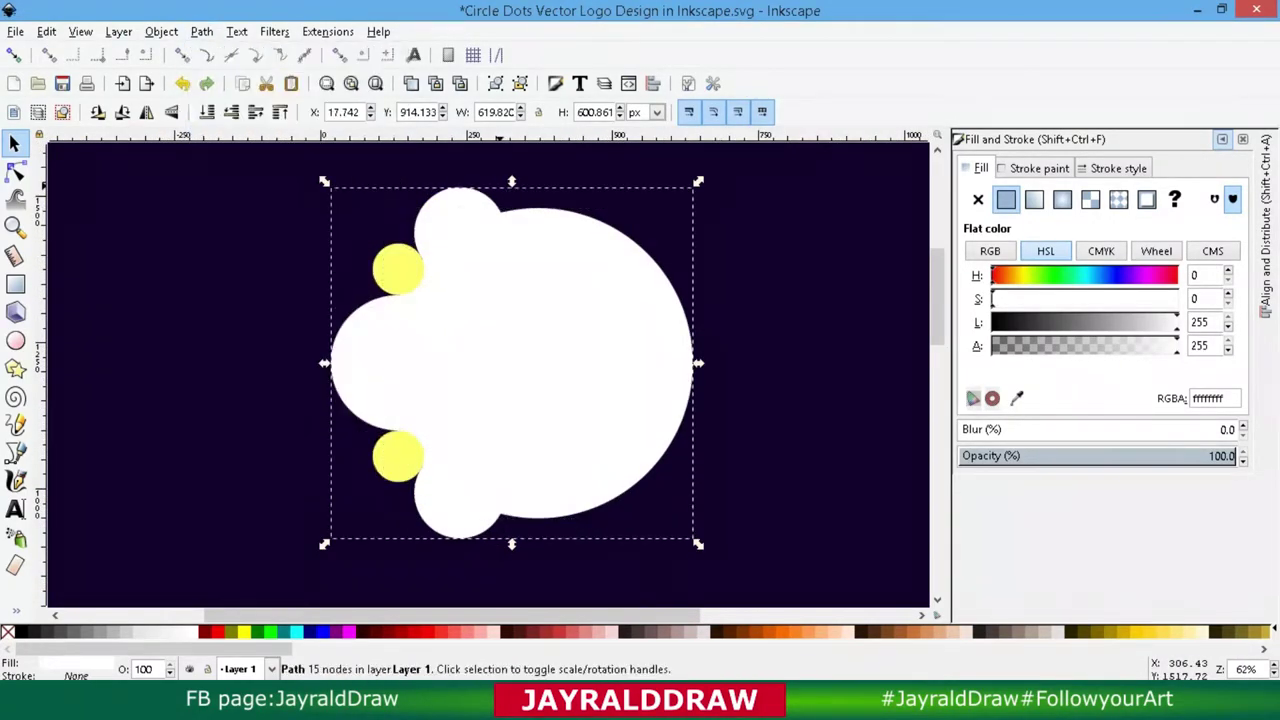
{"action": "left_click", "coordinate": [398, 268]}
Step: Cut the upper yellow circle out of the cloud with Path > Difference
{"action": "left_click", "coordinate": [398, 457], "text": "shift"}
{"action": "left_click", "coordinate": [560, 360], "text": "shift"}
{"action": "left_click", "coordinate": [201, 31]}
{"action": "key", "text": "ctrl+minus"}
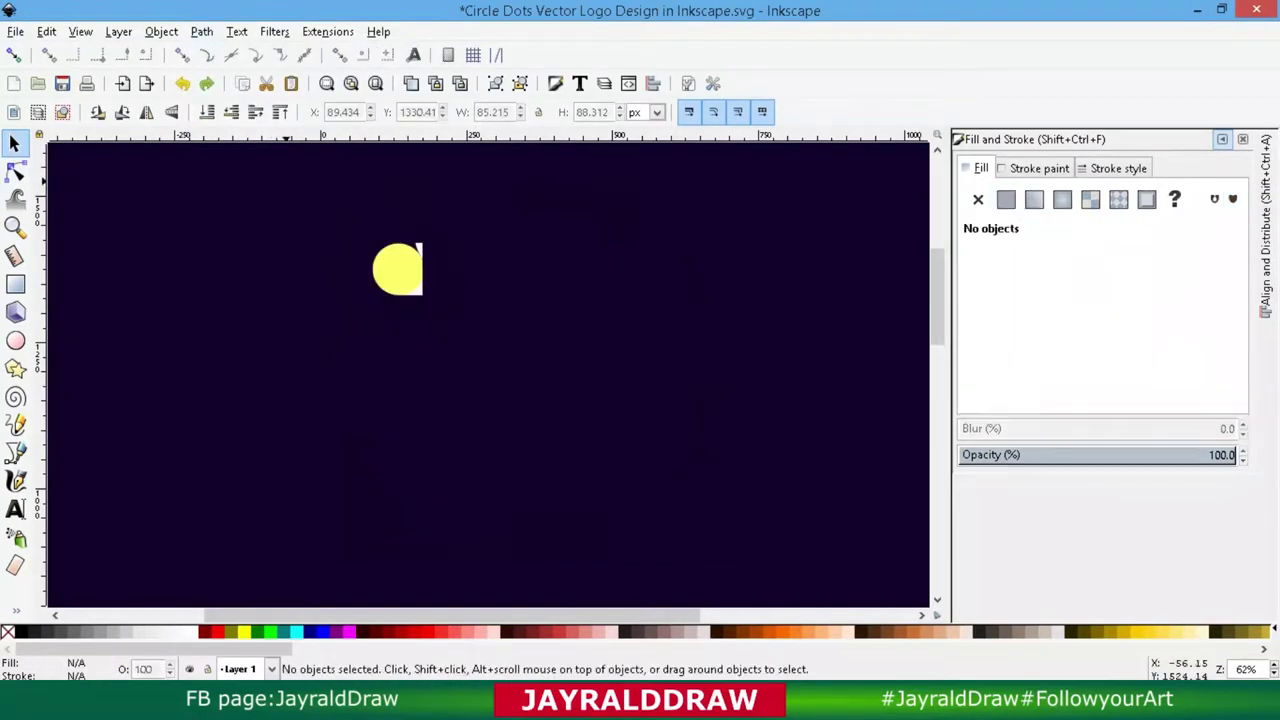
{"action": "key", "text": "5"}
{"action": "left_click", "coordinate": [560, 420]}
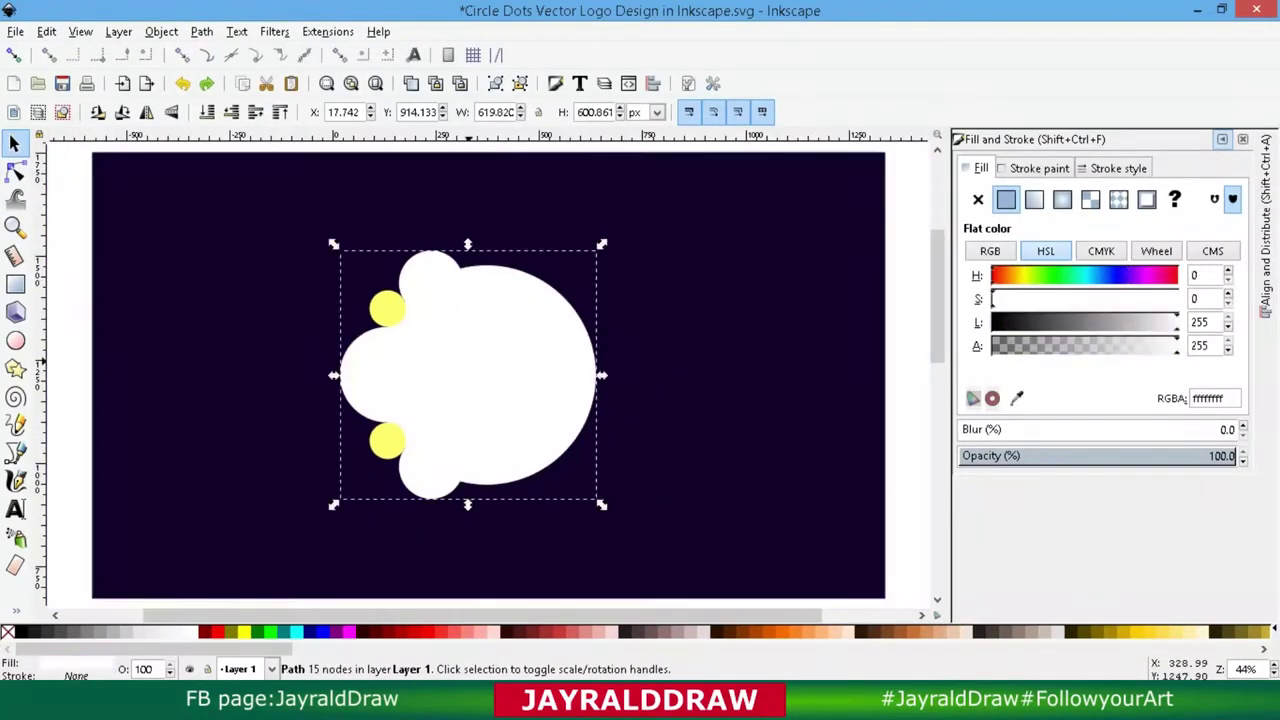
{"action": "key", "text": "3"}
{"action": "left_click", "coordinate": [343, 257]}
{"action": "left_click", "coordinate": [343, 505], "text": "shift"}
{"action": "left_click", "coordinate": [560, 360], "text": "shift"}
{"action": "left_click", "coordinate": [201, 31]}
{"action": "left_click", "coordinate": [235, 160]}
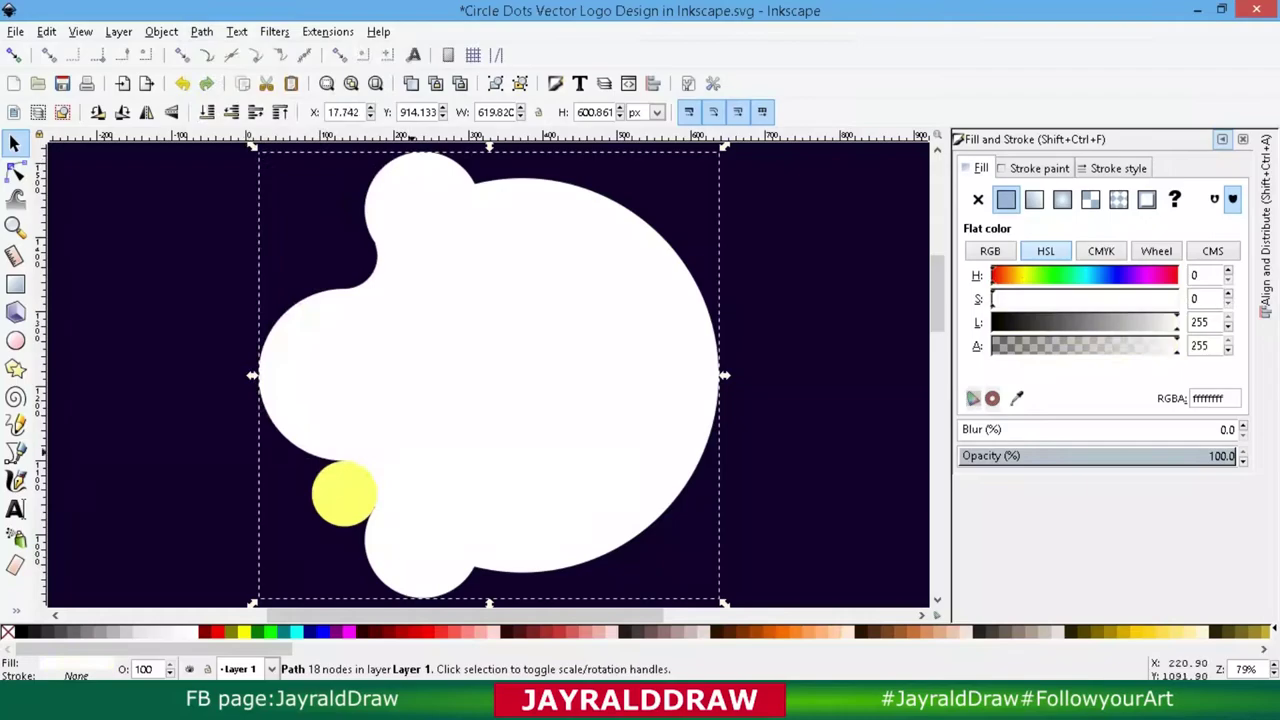
Step: Cut the lower yellow circle out of the cloud, then undo it
{"action": "left_click", "coordinate": [343, 505], "text": "shift"}
{"action": "left_click", "coordinate": [201, 31]}
{"action": "left_click", "coordinate": [235, 160]}
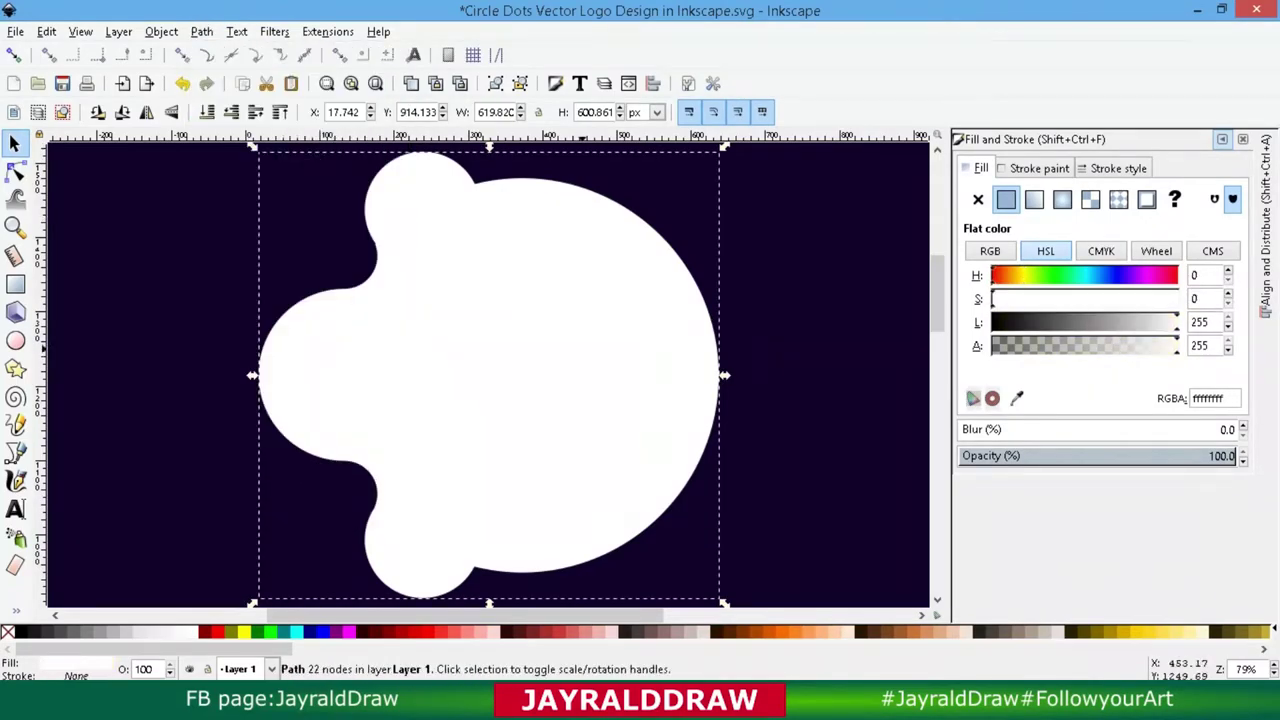
{"action": "key", "text": "ctrl+z"}
Step: Cut the lower yellow circle out of the cloud with Path > Difference
{"action": "left_click", "coordinate": [343, 491]}
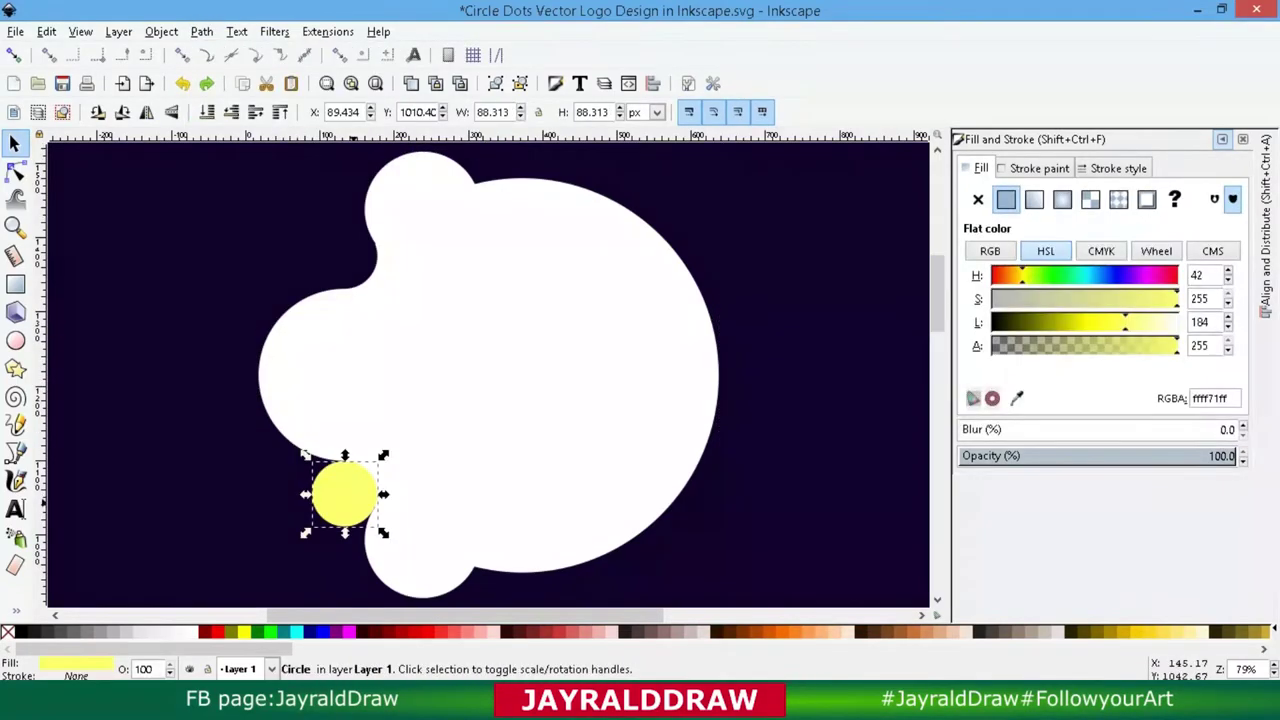
{"action": "mouse_move", "coordinate": [343, 491]}
{"action": "left_mouse_down"}
{"action": "mouse_move", "coordinate": [370, 458]}
{"action": "mouse_move", "coordinate": [340, 255]}
{"action": "left_mouse_up"}
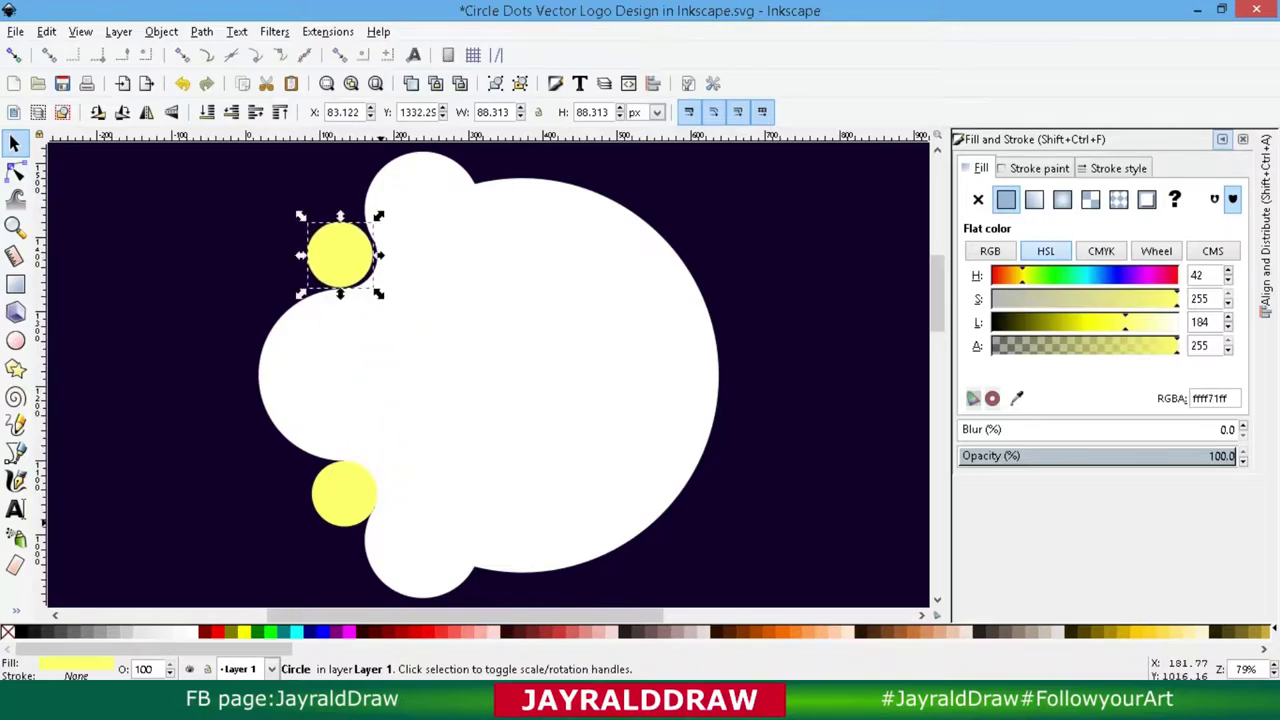
{"action": "left_click", "coordinate": [343, 491]}
{"action": "left_click", "coordinate": [420, 520], "text": "shift"}
{"action": "left_click", "coordinate": [201, 31]}
Step: Shrink the upper notch's yellow circle and duplicate it into the lower notch
{"action": "left_click", "coordinate": [235, 157]}
{"action": "left_click", "coordinate": [344, 246]}
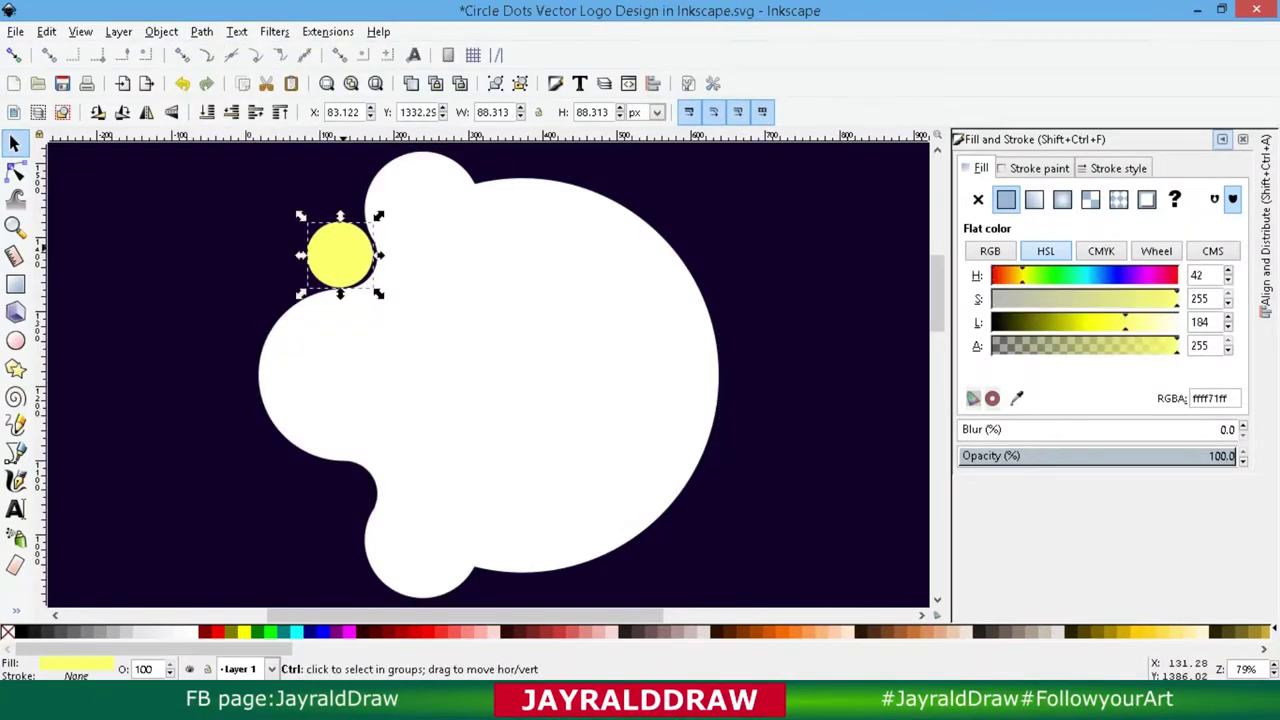
{"action": "left_click_drag", "start_coordinate": [343, 248], "coordinate": [345, 490]}
{"action": "key", "text": "ctrl+minus"}
{"action": "left_click", "coordinate": [345, 255]}
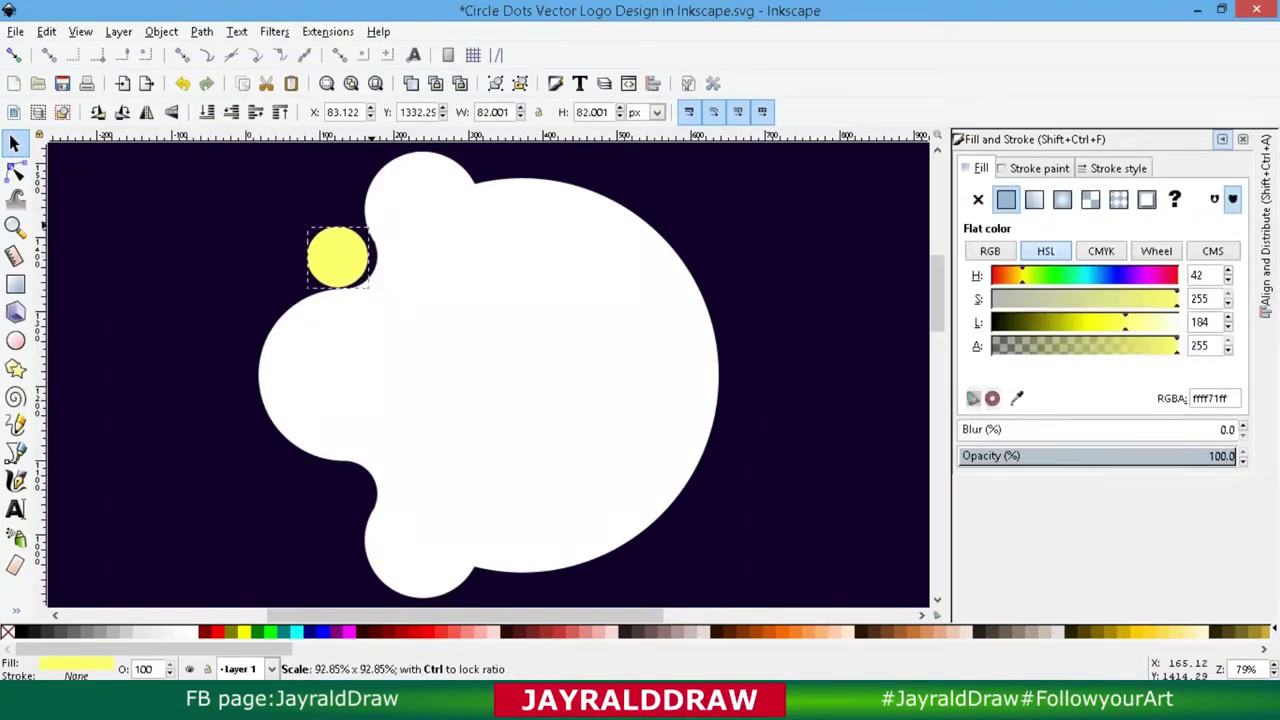
{"action": "right_click", "coordinate": [345, 255]}
{"action": "left_click", "coordinate": [391, 374]}
{"action": "left_click_drag", "start_coordinate": [345, 255], "coordinate": [345, 493]}
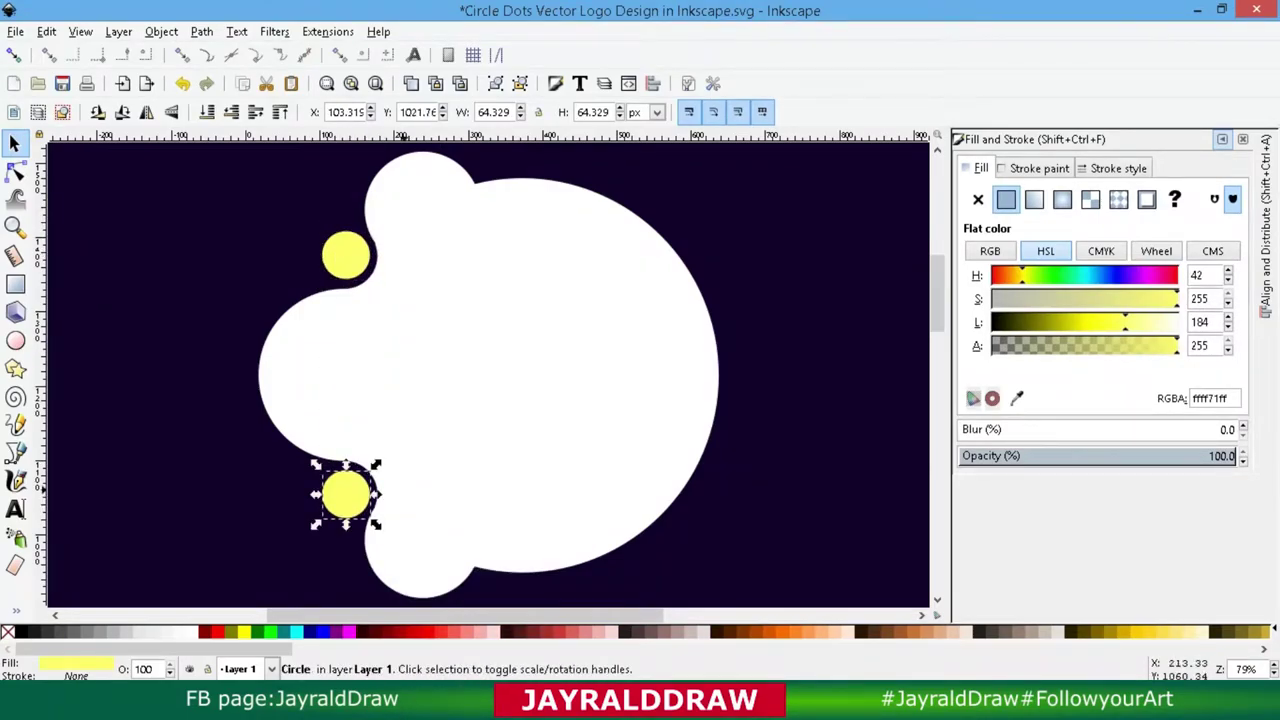
Step: Duplicate the lower yellow circle to the cloud's left, shrinking it to about 29 px
{"action": "key", "text": "minus"}
{"action": "right_click", "coordinate": [388, 460]}
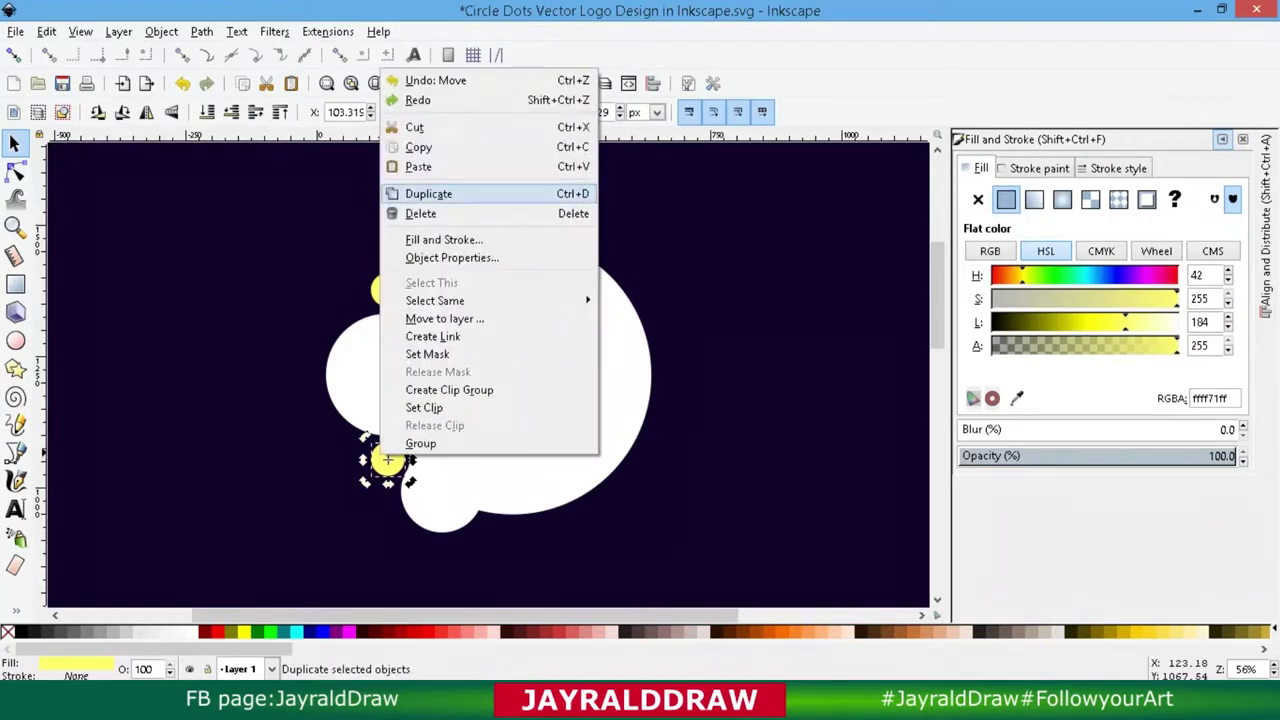
{"action": "left_click", "coordinate": [430, 193]}
{"action": "left_click_drag", "start_coordinate": [388, 460], "coordinate": [320, 446]}
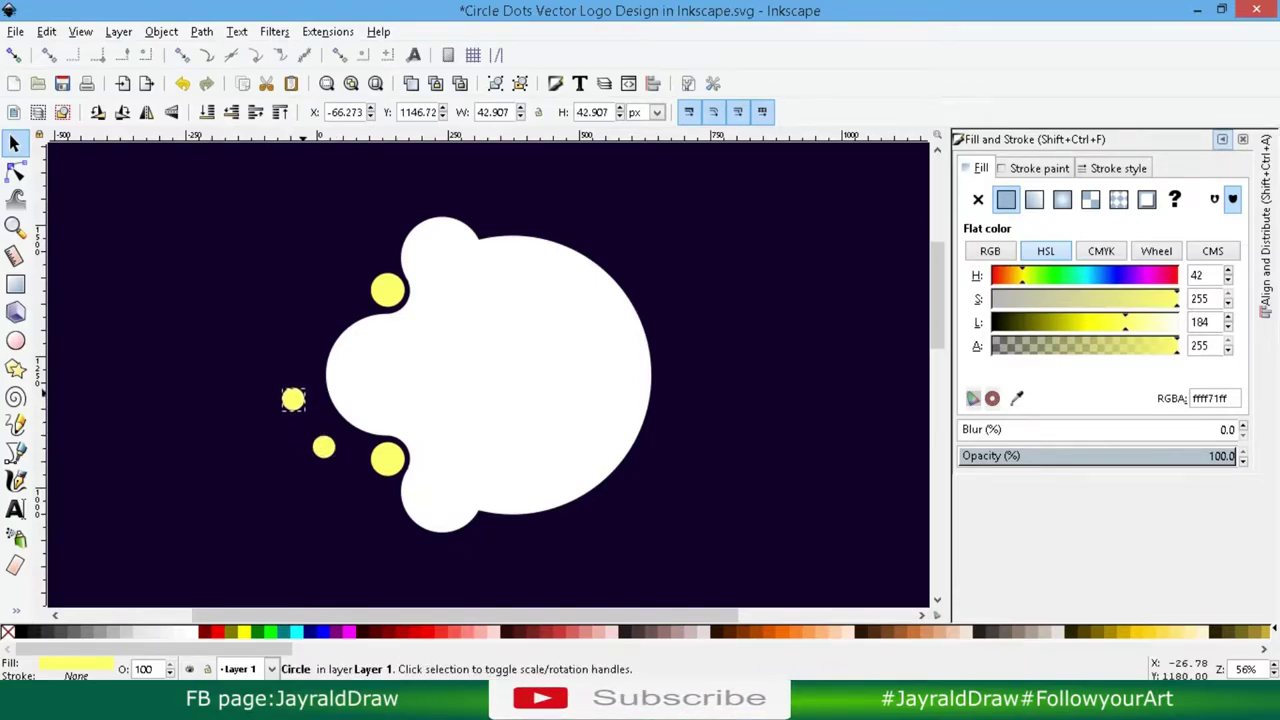
{"action": "left_click_drag", "start_coordinate": [304, 390], "coordinate": [298, 394]}
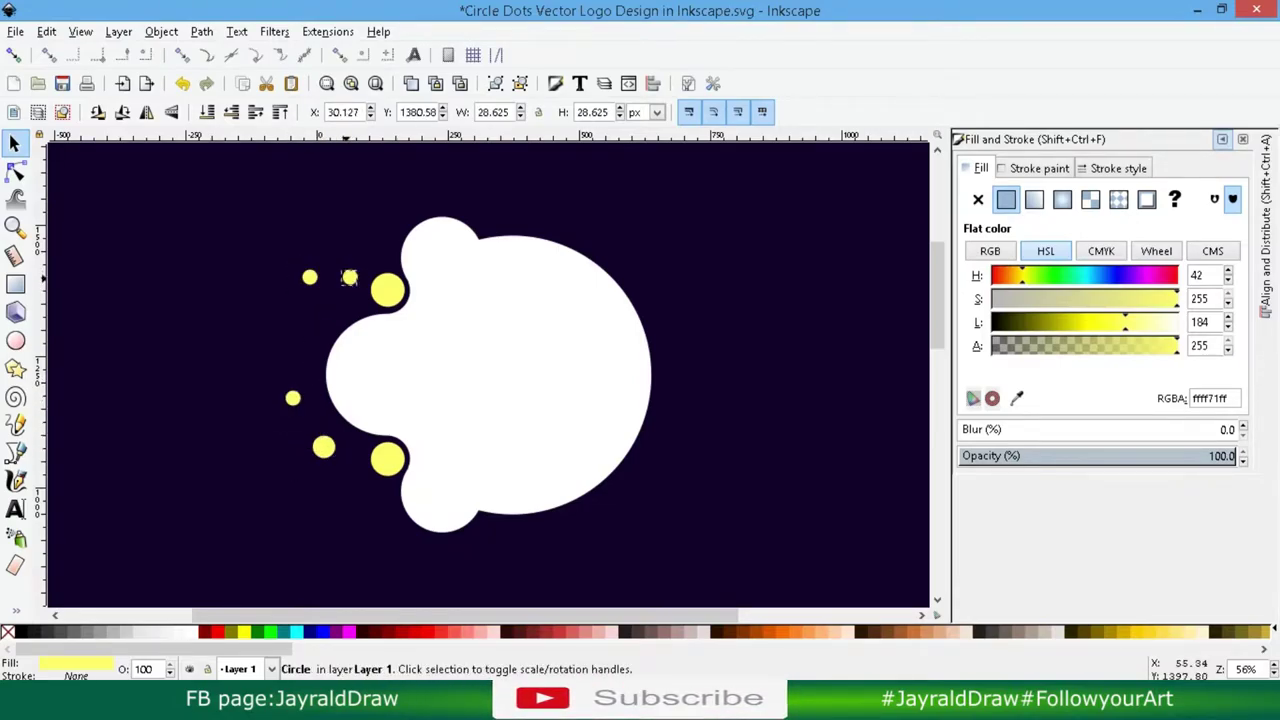
Step: Scatter more duplicated yellow dots of varying sizes near the upper notch
{"action": "key", "text": "ctrl+d"}
{"action": "key", "text": "ctrl+d"}
{"action": "mouse_move", "coordinate": [311, 282]}
{"action": "left_mouse_down"}
{"action": "mouse_move", "coordinate": [249, 301]}
{"action": "mouse_move", "coordinate": [285, 318]}
{"action": "left_mouse_up"}
{"action": "mouse_move", "coordinate": [285, 318]}
{"action": "left_mouse_down"}
{"action": "mouse_move", "coordinate": [306, 338]}
{"action": "mouse_move", "coordinate": [326, 290]}
{"action": "left_mouse_up"}
{"action": "key", "text": "ctrl+d"}
{"action": "mouse_move", "coordinate": [319, 240]}
{"action": "left_mouse_down"}
{"action": "mouse_move", "coordinate": [264, 232]}
{"action": "mouse_move", "coordinate": [274, 242]}
{"action": "mouse_move", "coordinate": [245, 256]}
{"action": "left_mouse_up"}
{"action": "key", "text": "ctrl+d"}
{"action": "key", "text": "ctrl+d"}
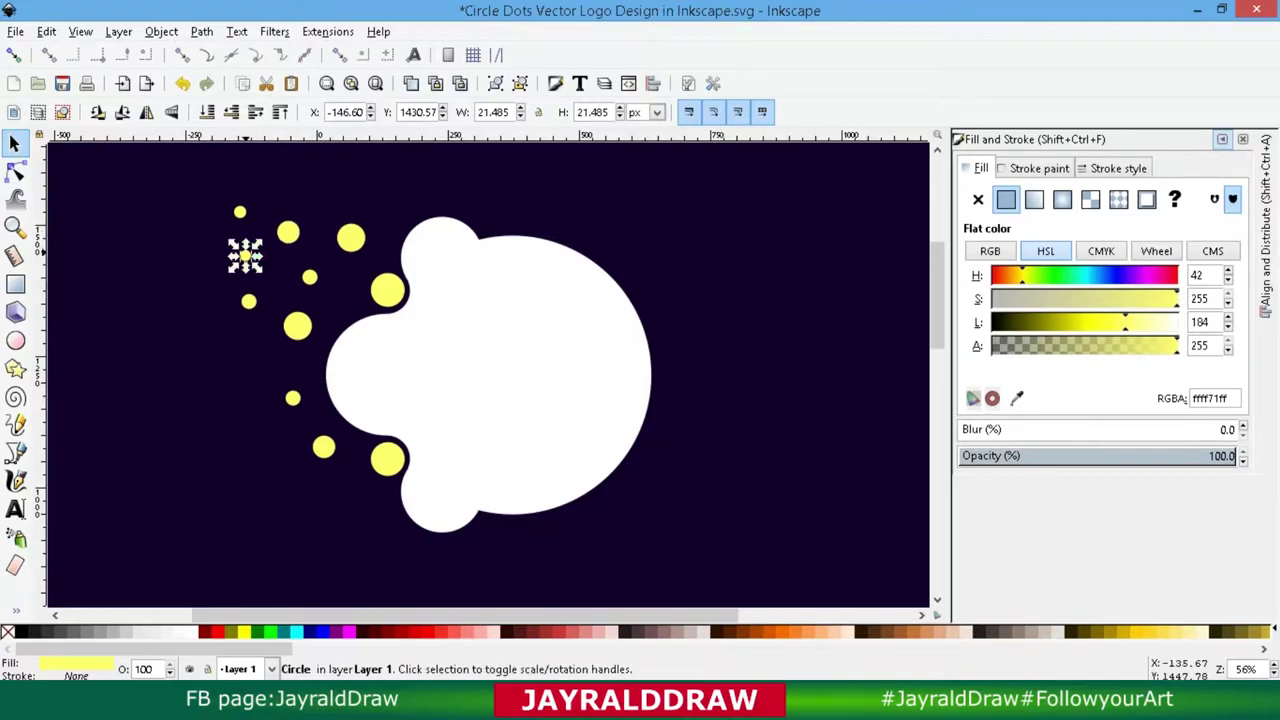
{"action": "key", "text": "ctrl+z"}
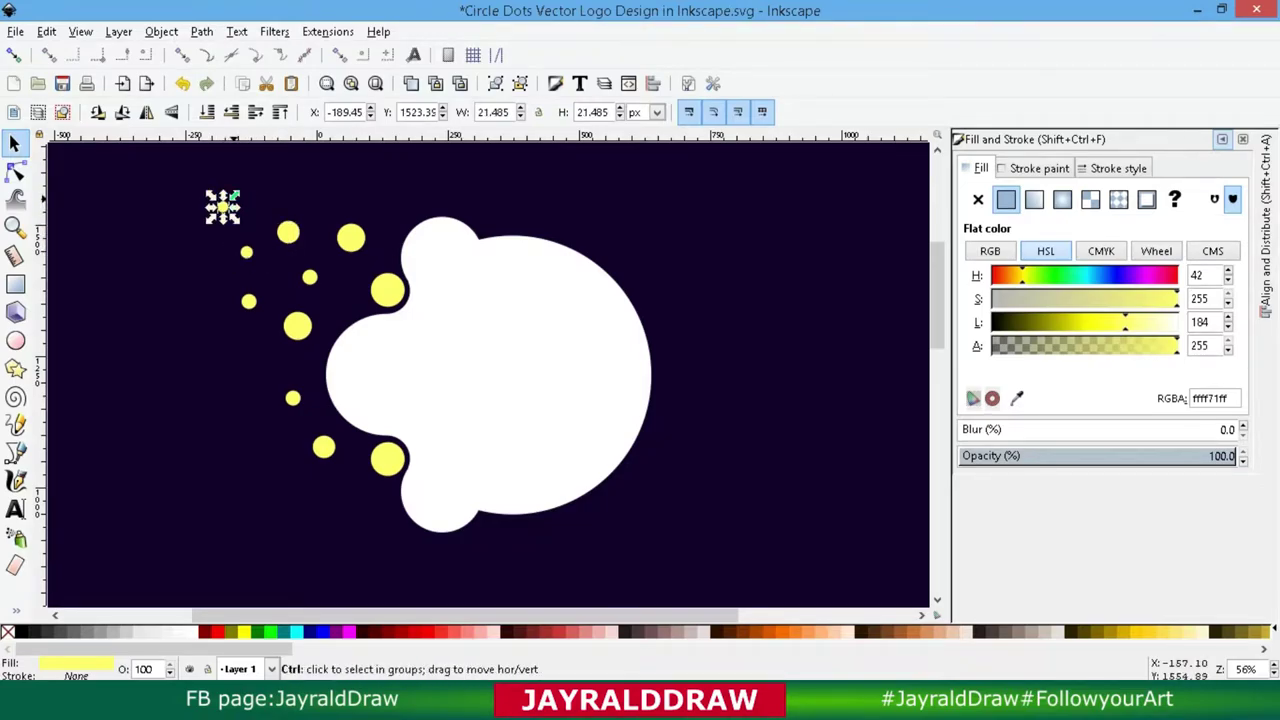
Step: Select all eleven yellow dots and group them
{"action": "left_click", "coordinate": [236, 207]}
{"action": "left_click", "coordinate": [246, 252], "text": "shift"}
{"action": "left_click", "coordinate": [288, 232], "text": "shift"}
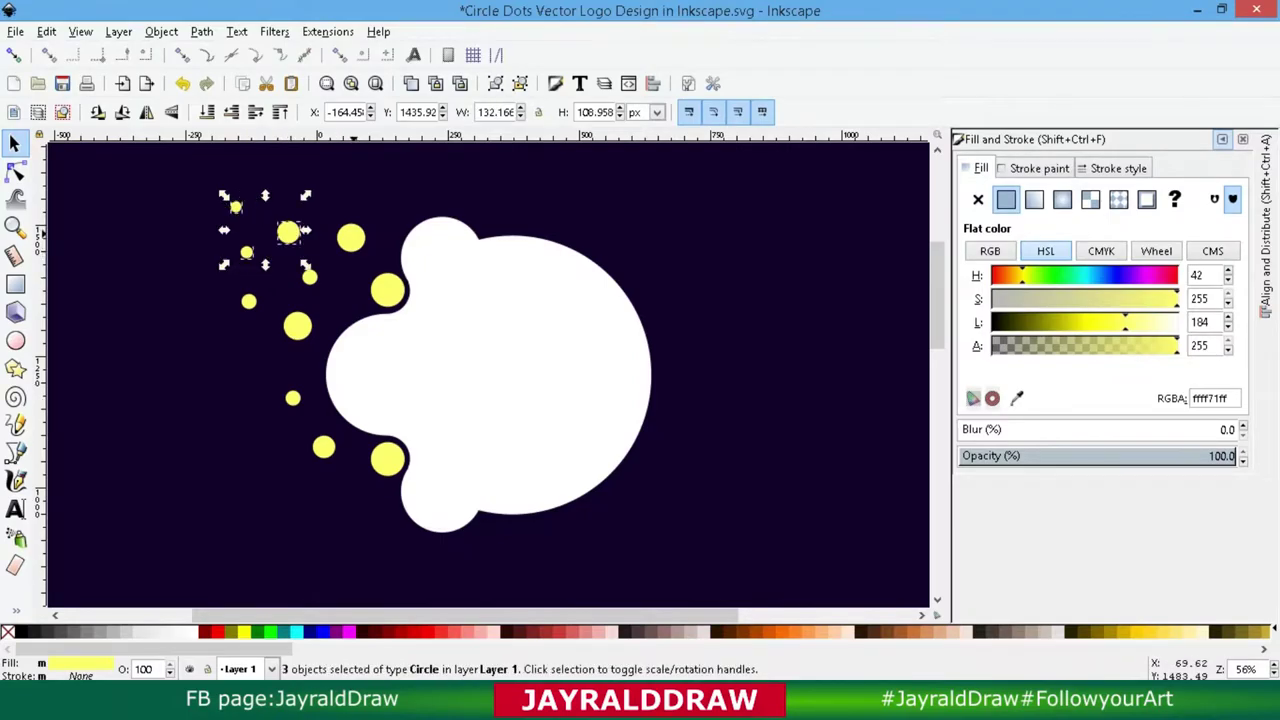
{"action": "left_click", "coordinate": [323, 447], "text": "shift"}
{"action": "left_click", "coordinate": [388, 459], "text": "shift"}
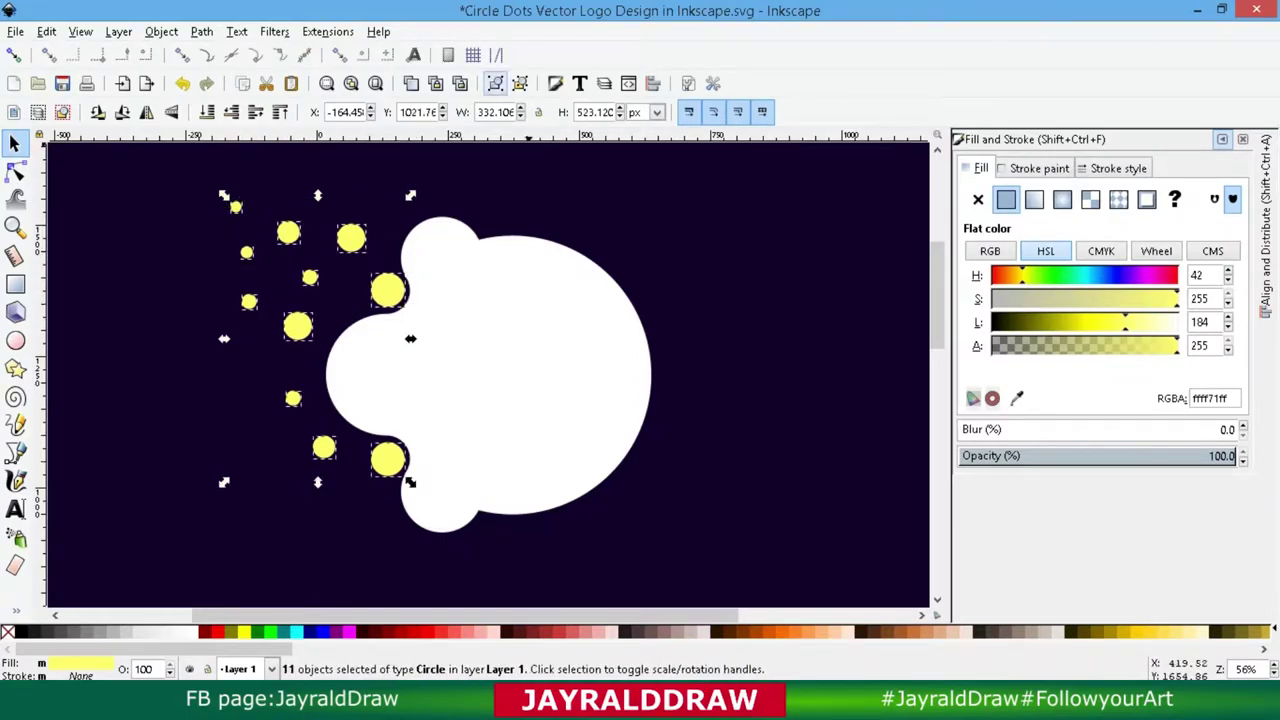
{"action": "left_click", "coordinate": [495, 83]}
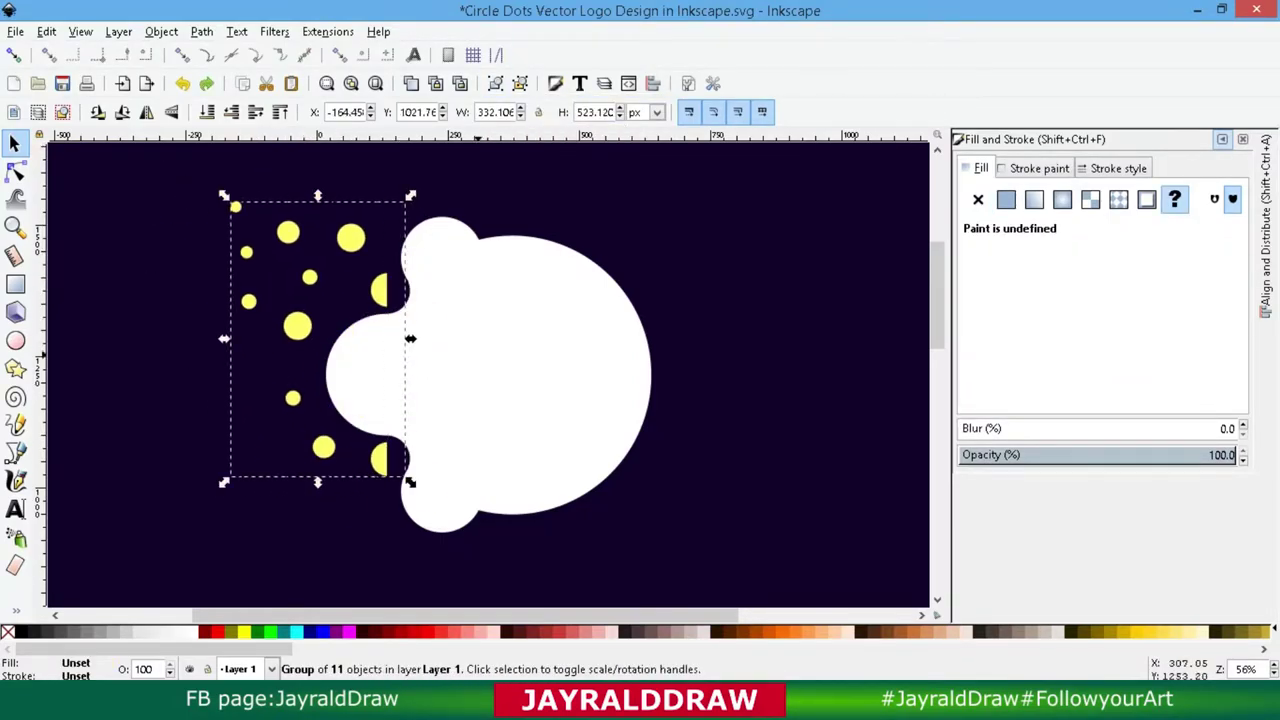
{"action": "left_click", "coordinate": [534, 393]}
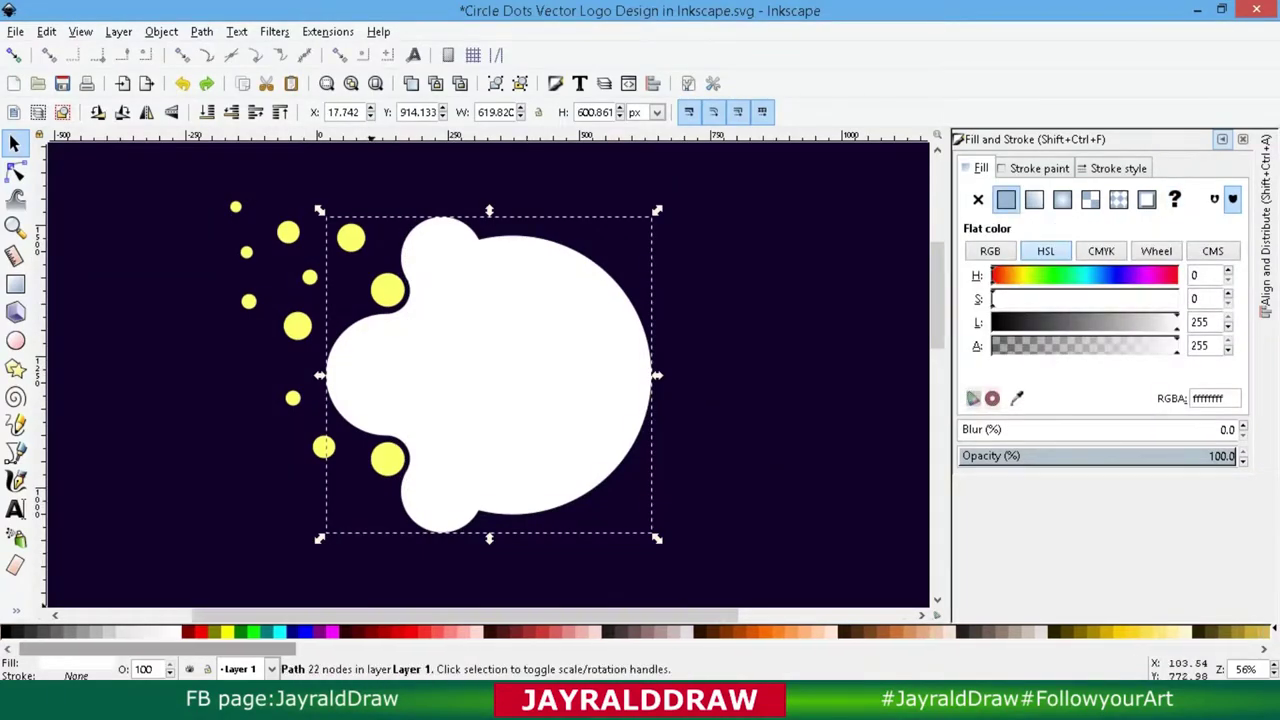
Step: Give the cloud a diagonal linear gradient from its upper left to below its right side
{"action": "left_click", "coordinate": [1034, 199]}
{"action": "key", "text": "g"}
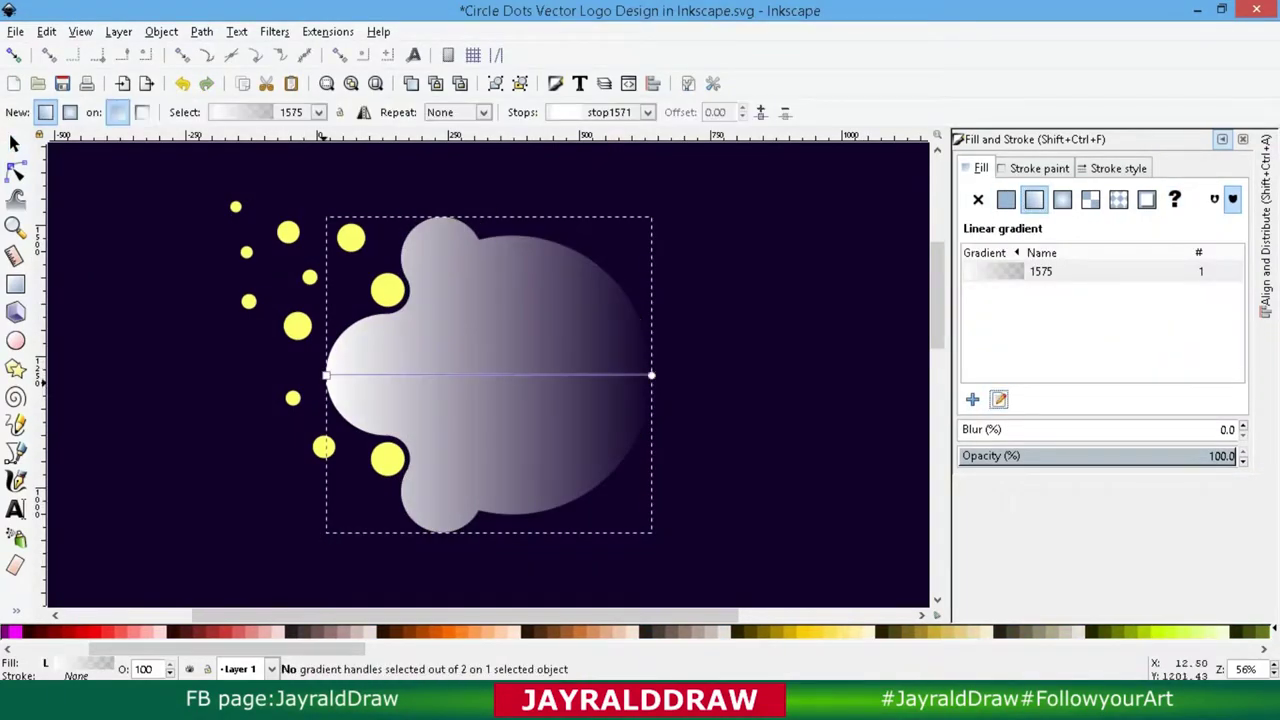
{"action": "left_click_drag", "start_coordinate": [327, 375], "coordinate": [387, 281]}
{"action": "left_click_drag", "start_coordinate": [651, 375], "coordinate": [669, 458]}
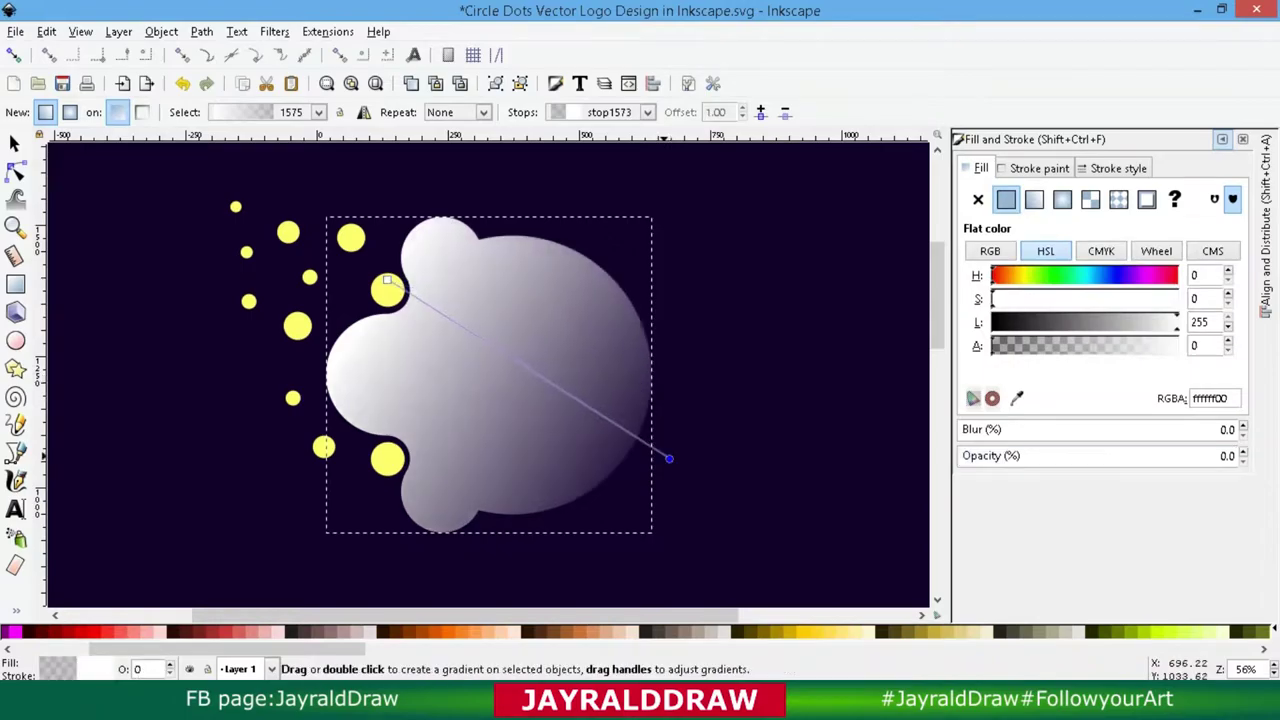
{"action": "scroll", "coordinate": [505, 631], "scroll_direction": "down", "scroll_amount": 3}
{"action": "scroll", "coordinate": [505, 631], "scroll_direction": "down", "scroll_amount": 3}
{"action": "scroll", "coordinate": [505, 631], "scroll_direction": "down", "scroll_amount": 3}
{"action": "scroll", "coordinate": [505, 631], "scroll_direction": "down", "scroll_amount": 3}
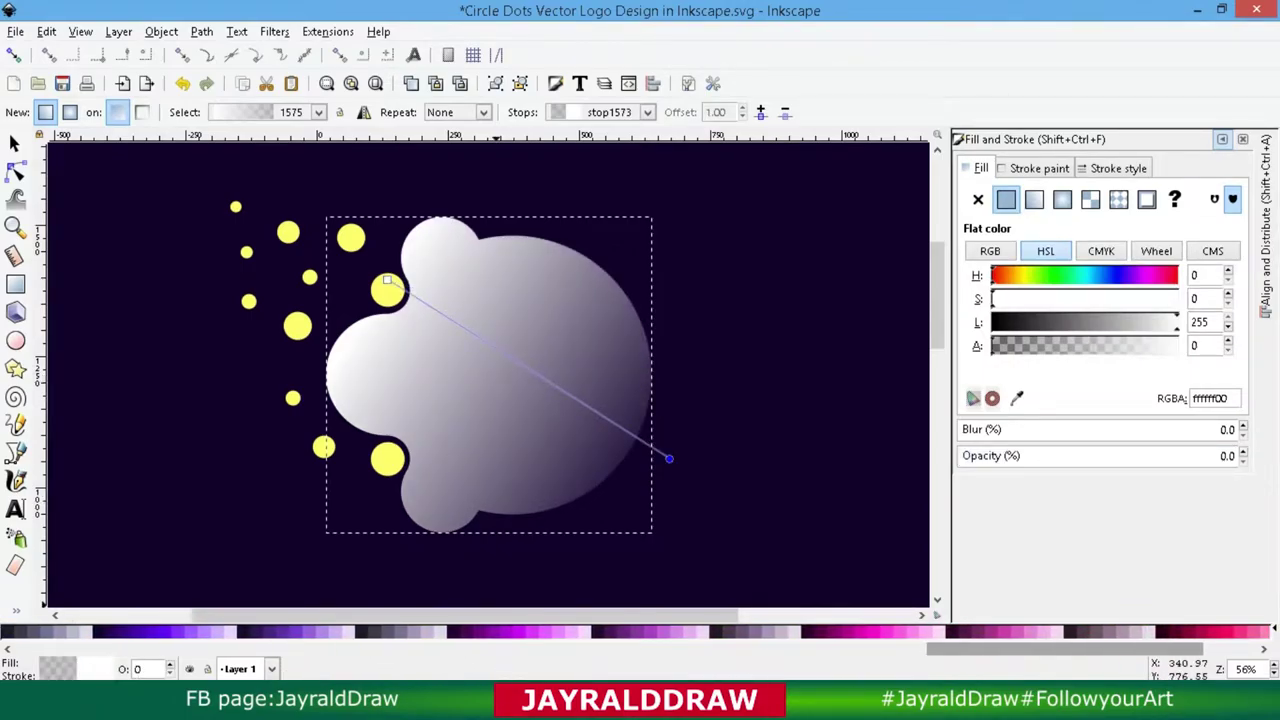
{"action": "scroll", "coordinate": [505, 631], "scroll_direction": "down", "scroll_amount": 3}
{"action": "scroll", "coordinate": [505, 631], "scroll_direction": "down", "scroll_amount": 1}
{"action": "scroll", "coordinate": [505, 631], "scroll_direction": "down", "scroll_amount": 3}
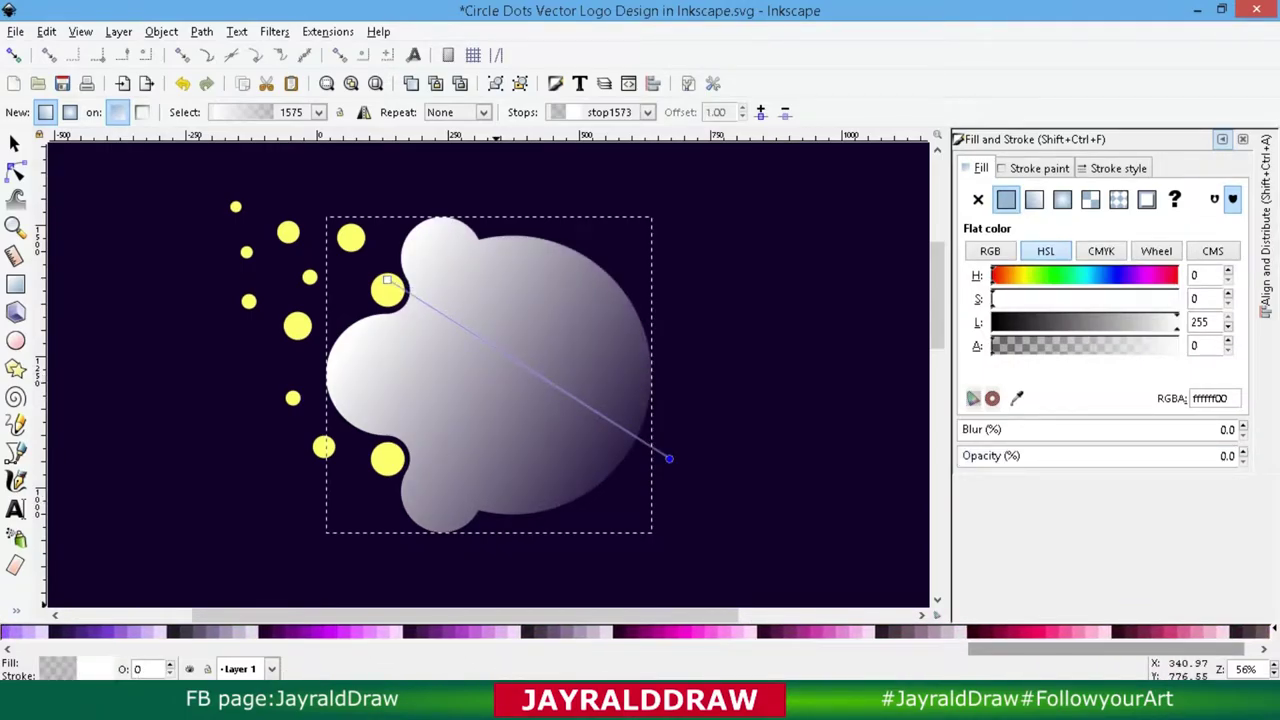
Step: Try pink and cyan for the gradient's end stop, settling on dark purple #330080
{"action": "scroll", "coordinate": [505, 631], "scroll_direction": "up", "scroll_amount": 2}
{"action": "scroll", "coordinate": [505, 631], "scroll_direction": "up", "scroll_amount": 2}
{"action": "scroll", "coordinate": [505, 631], "scroll_direction": "up", "scroll_amount": 2}
{"action": "scroll", "coordinate": [505, 631], "scroll_direction": "up", "scroll_amount": 2}
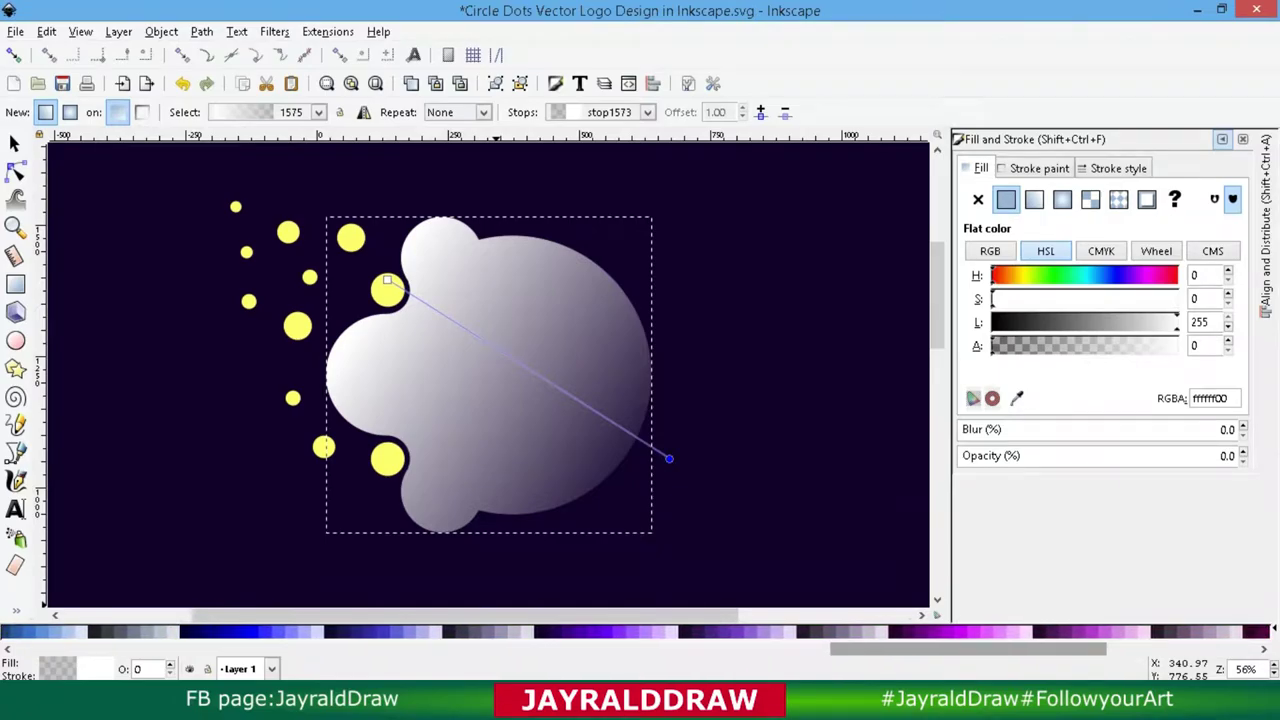
{"action": "scroll", "coordinate": [505, 631], "scroll_direction": "up", "scroll_amount": 2}
{"action": "scroll", "coordinate": [505, 631], "scroll_direction": "down", "scroll_amount": 4}
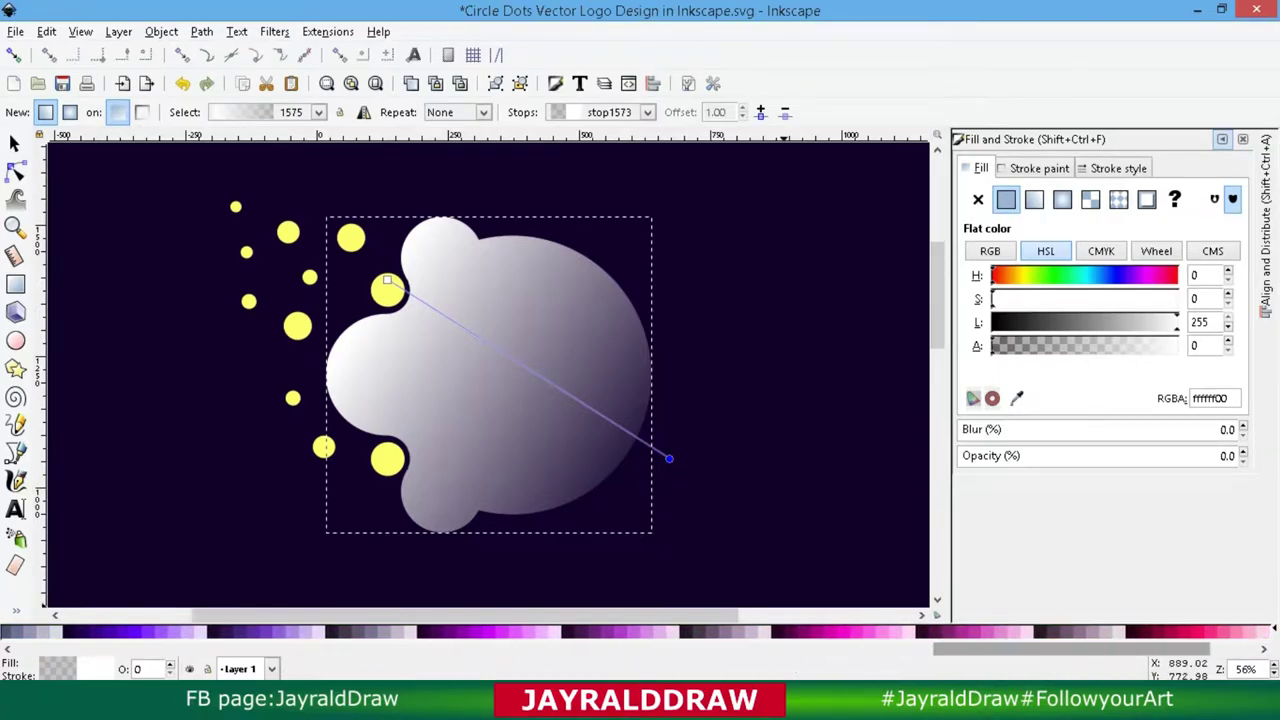
{"action": "scroll", "coordinate": [505, 631], "scroll_direction": "up", "scroll_amount": 2}
{"action": "scroll", "coordinate": [505, 631], "scroll_direction": "up", "scroll_amount": 2}
{"action": "scroll", "coordinate": [505, 631], "scroll_direction": "up", "scroll_amount": 2}
{"action": "scroll", "coordinate": [505, 631], "scroll_direction": "up", "scroll_amount": 2}
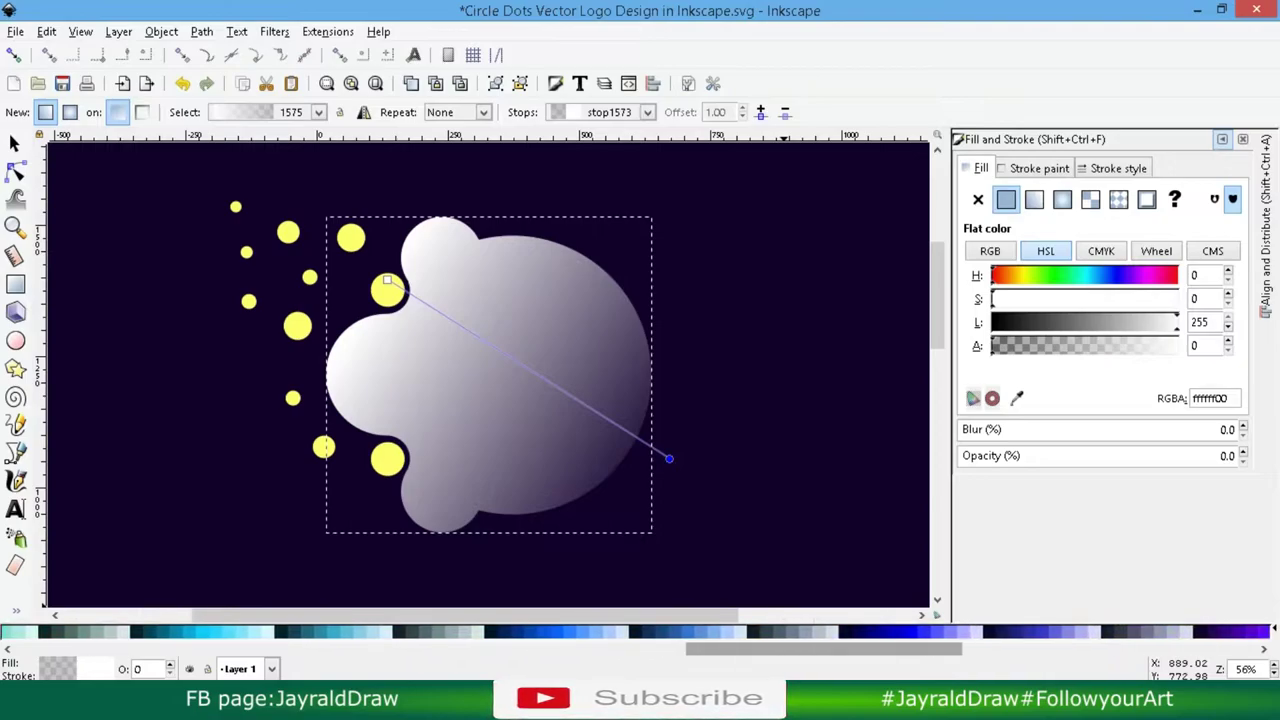
{"action": "scroll", "coordinate": [505, 631], "scroll_direction": "down", "scroll_amount": 2}
{"action": "scroll", "coordinate": [505, 631], "scroll_direction": "down", "scroll_amount": 2}
{"action": "scroll", "coordinate": [505, 631], "scroll_direction": "down", "scroll_amount": 2}
{"action": "left_click", "coordinate": [1035, 631]}
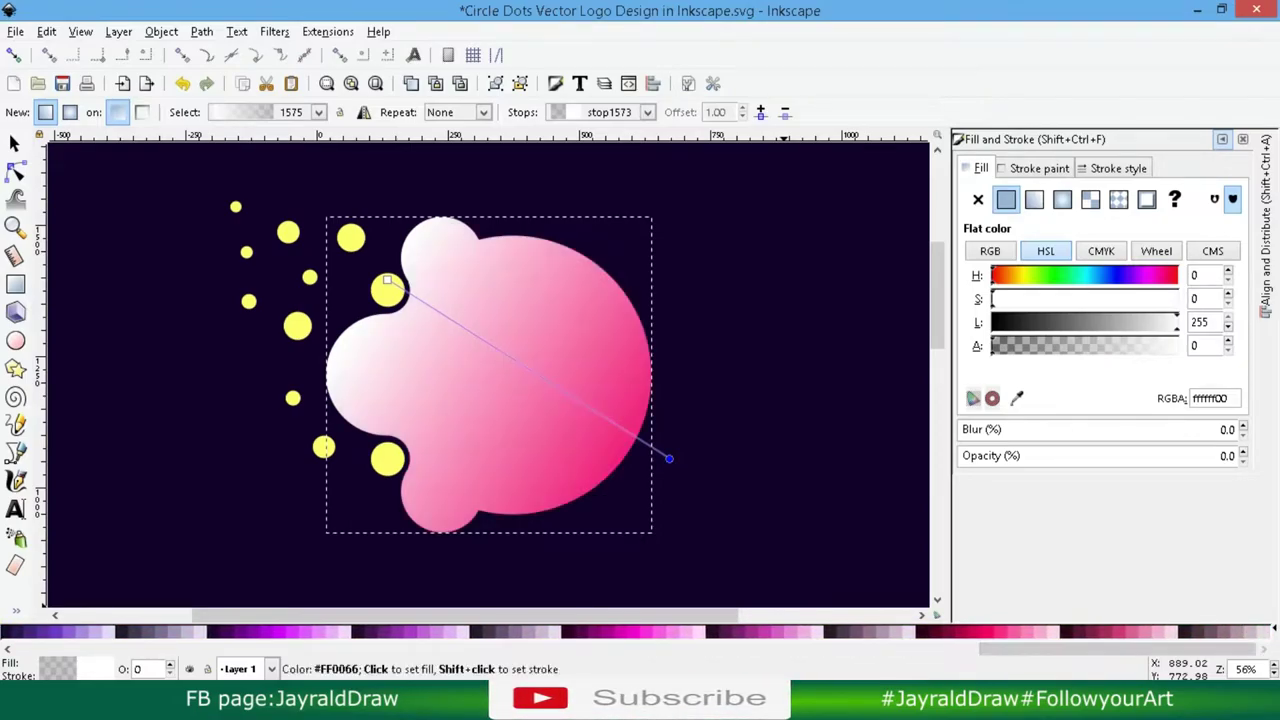
{"action": "scroll", "coordinate": [640, 631], "scroll_direction": "up", "scroll_amount": 5}
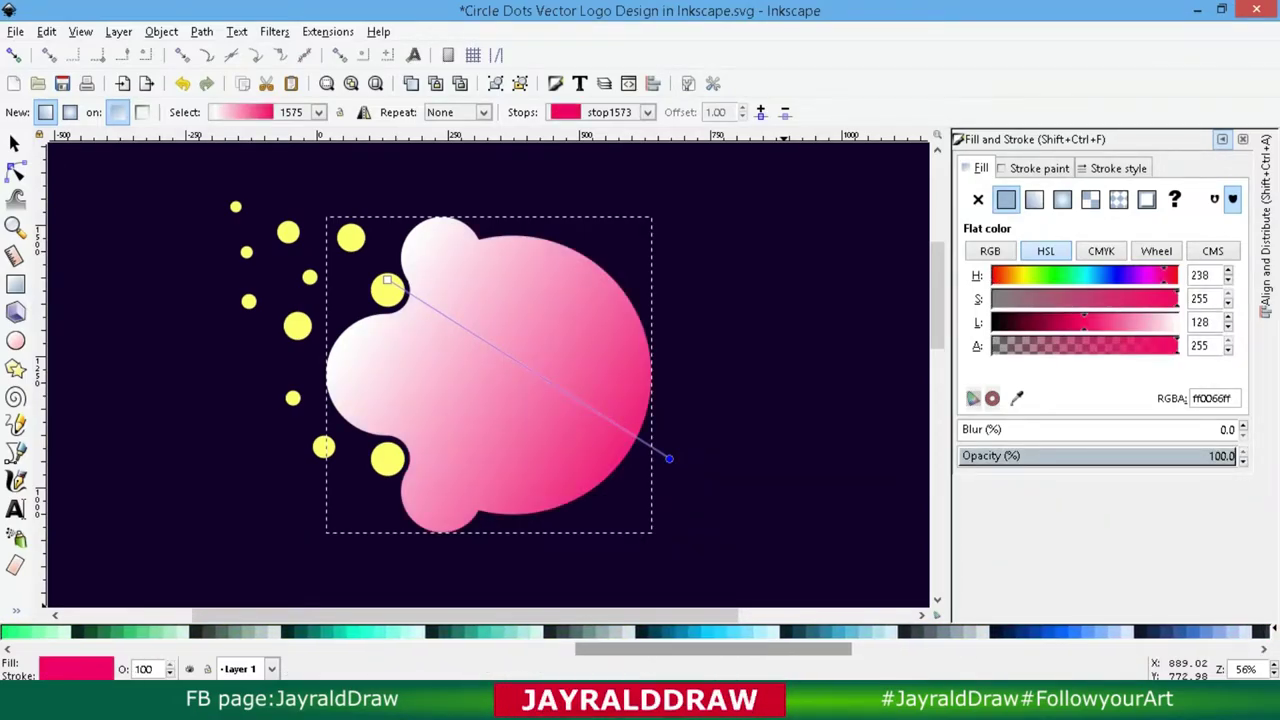
{"action": "scroll", "coordinate": [640, 631], "scroll_direction": "down", "scroll_amount": 2}
{"action": "left_click", "coordinate": [500, 631]}
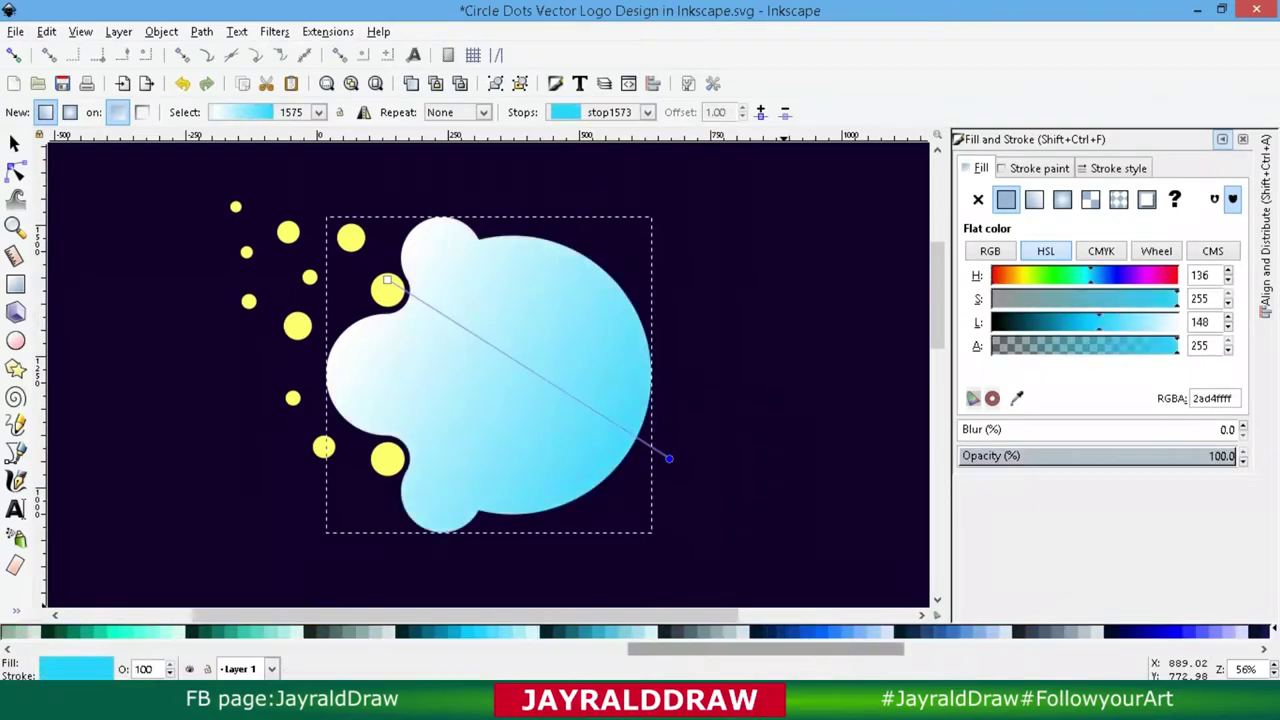
{"action": "scroll", "coordinate": [640, 631], "scroll_direction": "down", "scroll_amount": 2}
{"action": "scroll", "coordinate": [640, 631], "scroll_direction": "down", "scroll_amount": 1}
{"action": "left_click", "coordinate": [900, 631]}
{"action": "left_click", "coordinate": [870, 631]}
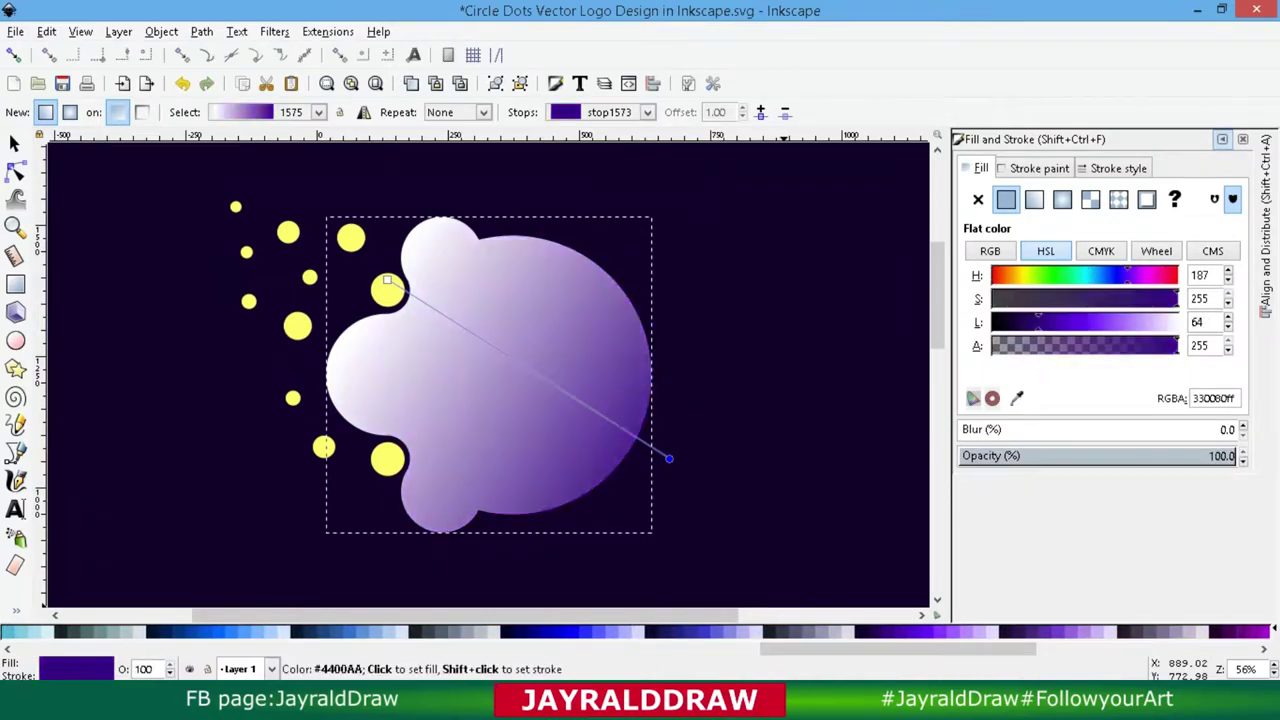
{"action": "left_click", "coordinate": [870, 631]}
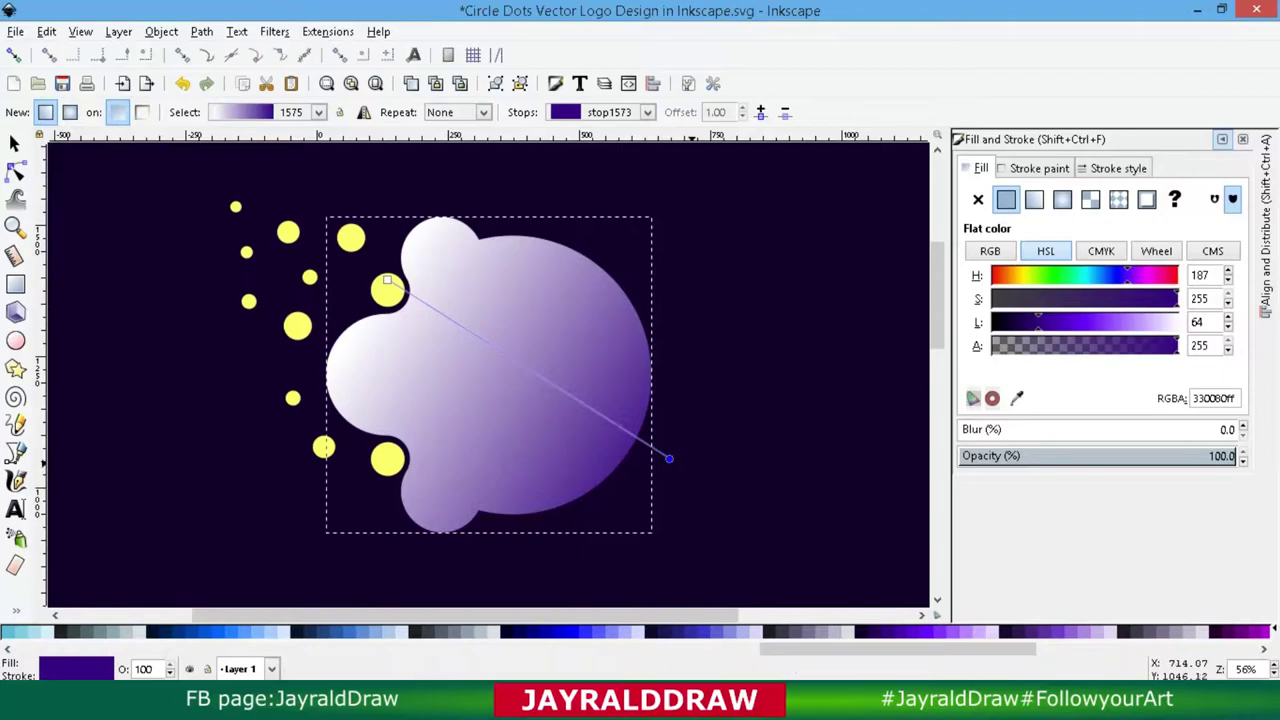
Step: Set the gradient start stop to violet #7F2AFF and the end stop to deep purple #220055
{"action": "left_click_drag", "start_coordinate": [669, 458], "coordinate": [527, 435]}
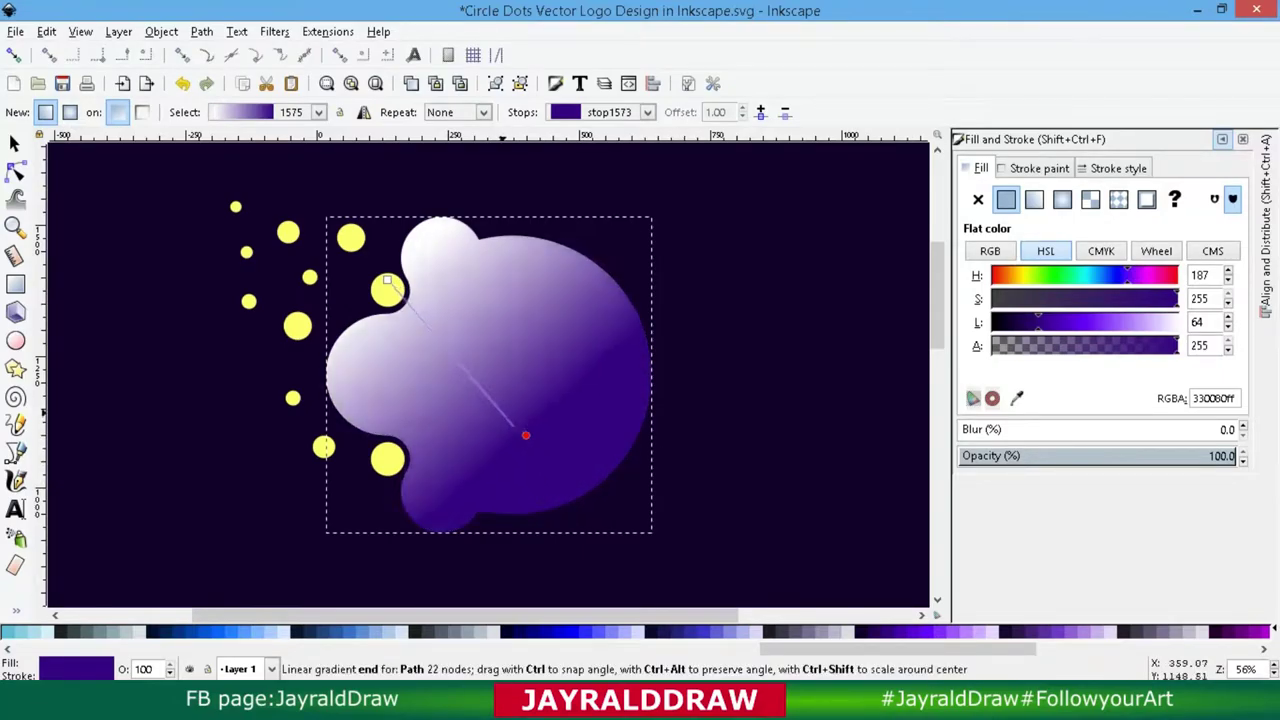
{"action": "left_click", "coordinate": [388, 281]}
{"action": "left_click", "coordinate": [900, 631]}
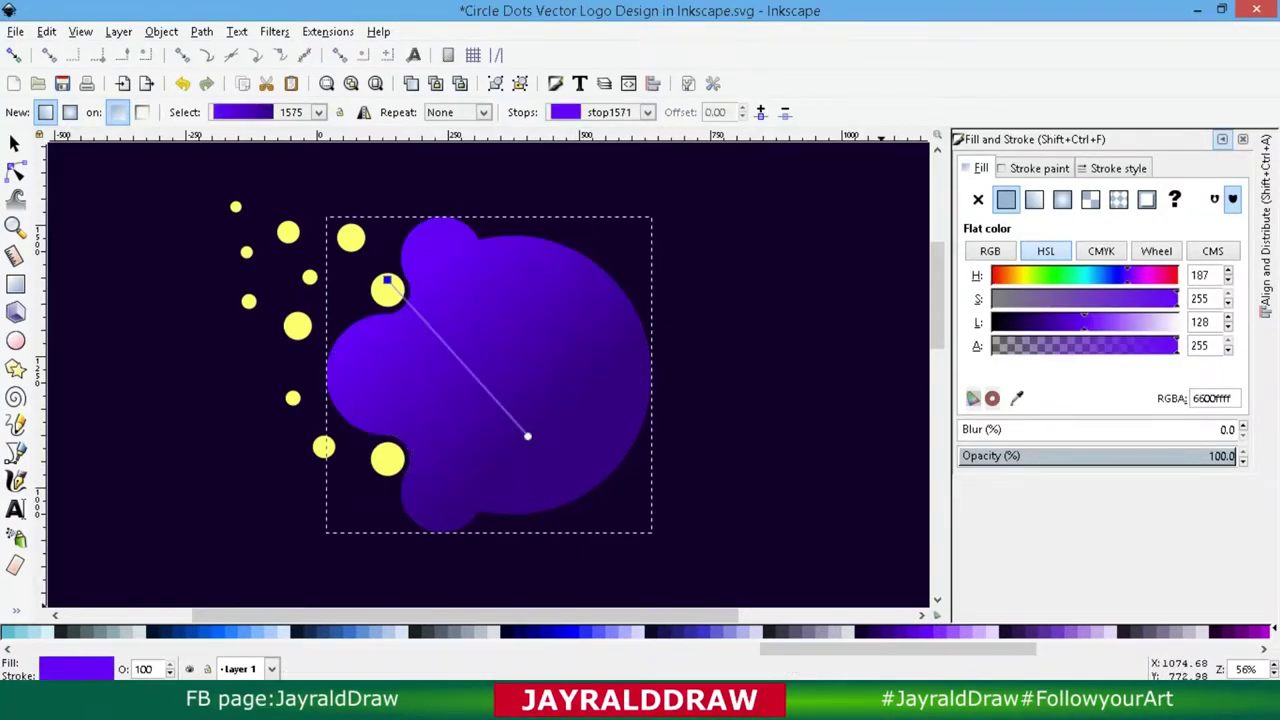
{"action": "left_click", "coordinate": [912, 631]}
{"action": "left_click_drag", "start_coordinate": [527, 436], "coordinate": [540, 440]}
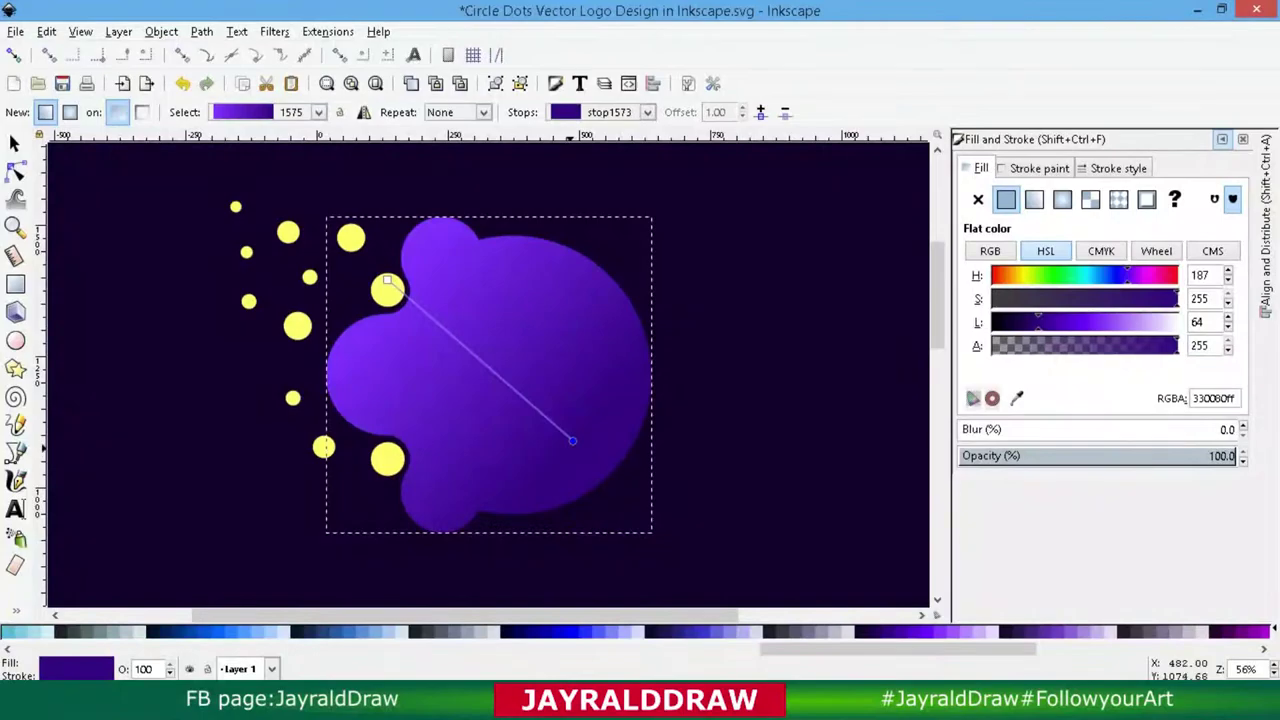
{"action": "left_click_drag", "start_coordinate": [1039, 322], "coordinate": [1023, 322]}
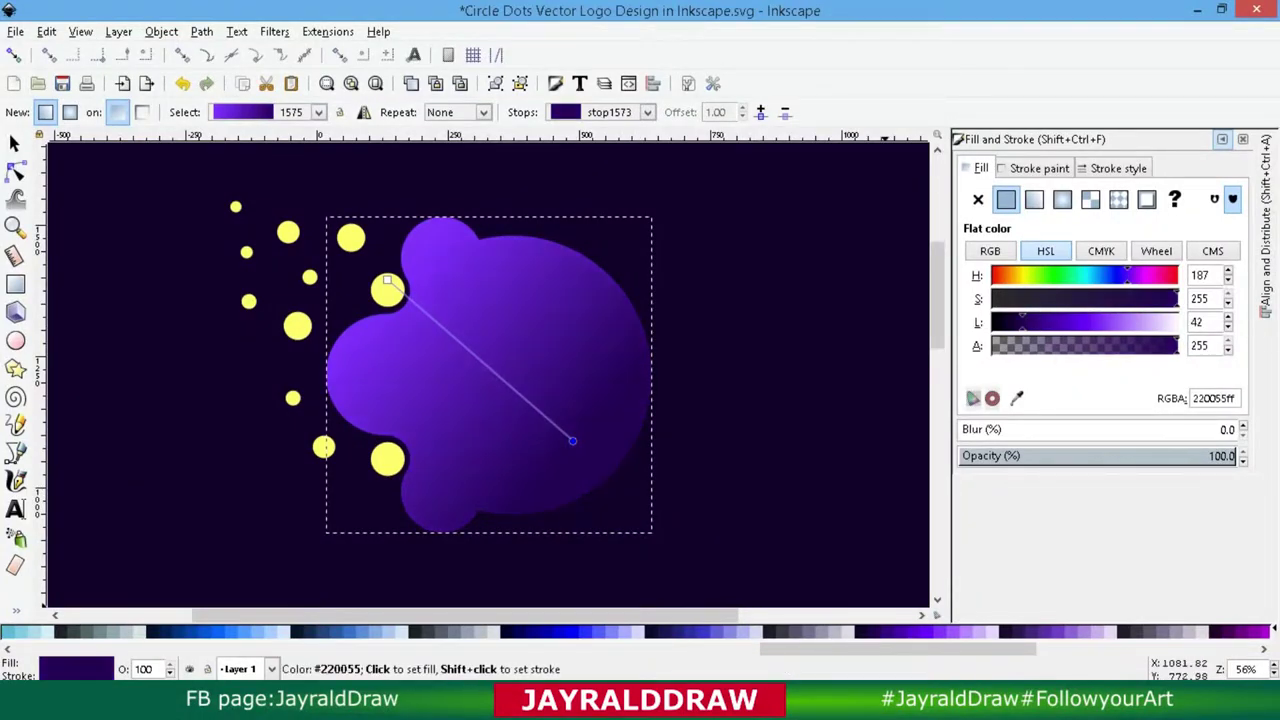
Step: Reposition the gradient handles so it runs from the cloud's centre-left to its right edge
{"action": "mouse_move", "coordinate": [378, 309]}
{"action": "left_mouse_down"}
{"action": "mouse_move", "coordinate": [420, 331]}
{"action": "mouse_move", "coordinate": [389, 337]}
{"action": "left_mouse_up"}
{"action": "left_click_drag", "start_coordinate": [572, 440], "coordinate": [576, 448]}
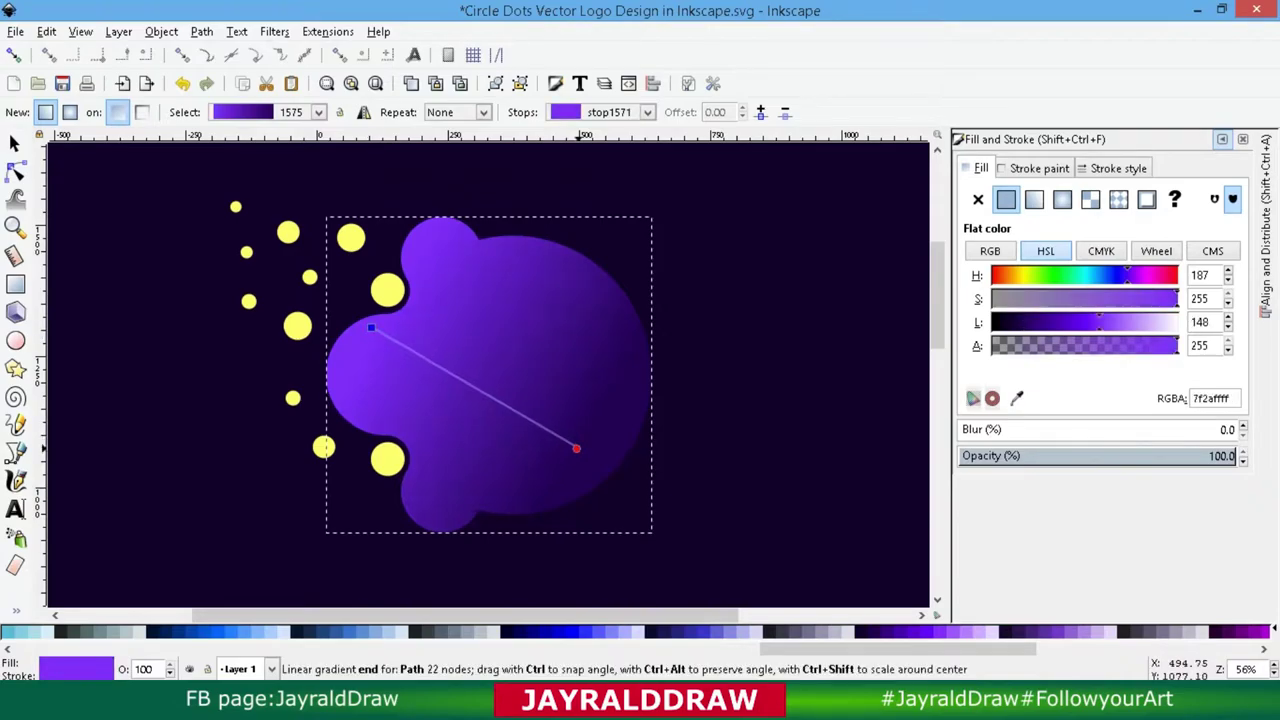
{"action": "left_click", "coordinate": [371, 328]}
{"action": "left_click_drag", "start_coordinate": [371, 328], "coordinate": [424, 377]}
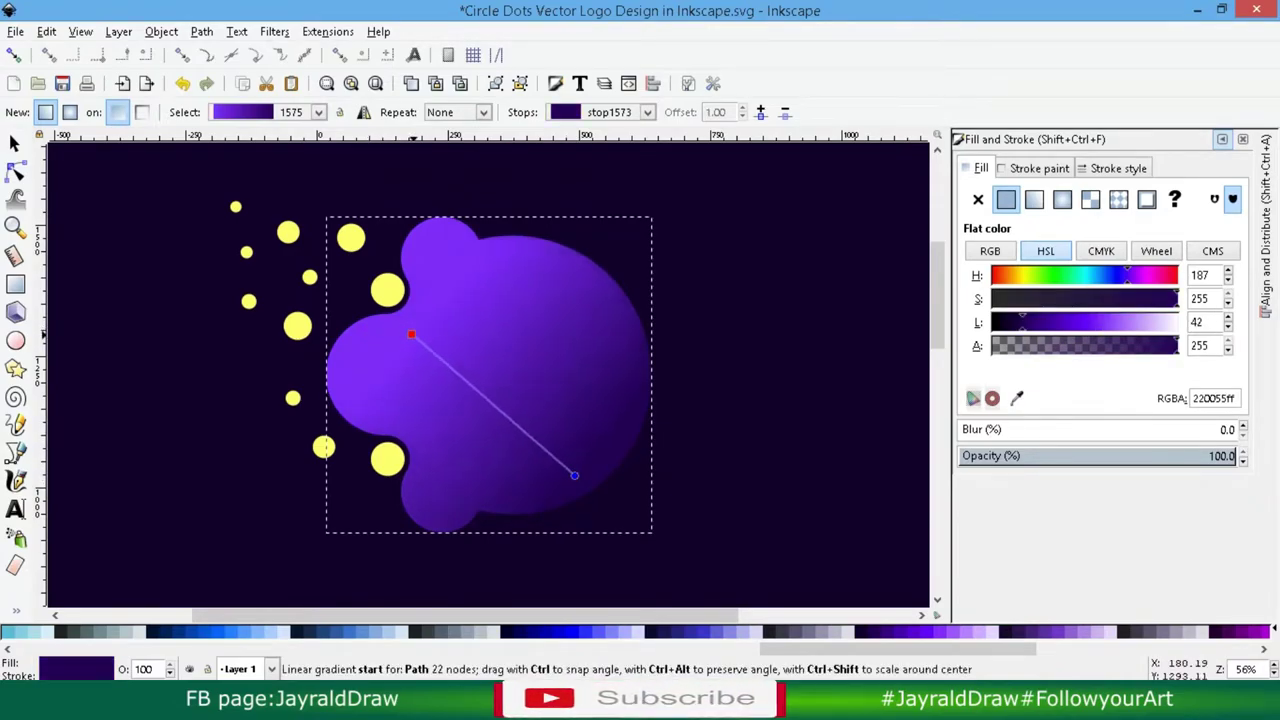
{"action": "left_click", "coordinate": [574, 475]}
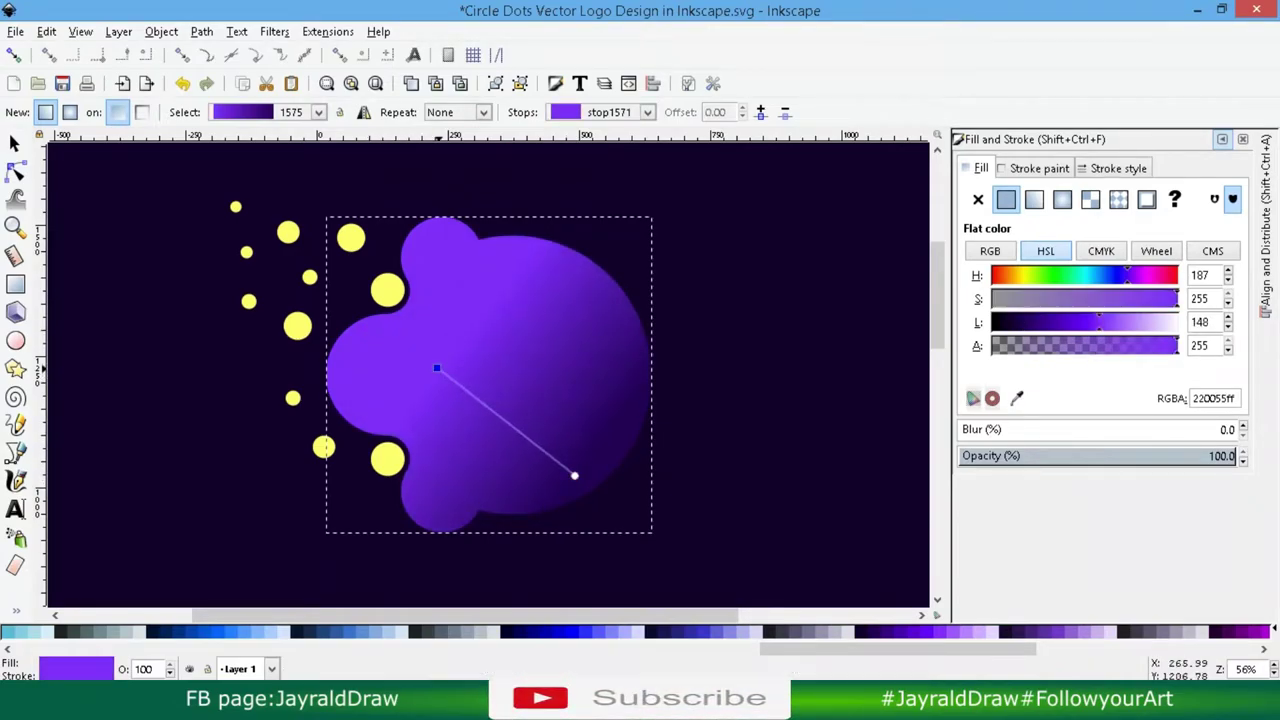
{"action": "mouse_move", "coordinate": [574, 475]}
{"action": "left_mouse_down"}
{"action": "mouse_move", "coordinate": [651, 456]}
{"action": "mouse_move", "coordinate": [628, 450]}
{"action": "left_mouse_up"}
{"action": "left_click", "coordinate": [436, 368]}
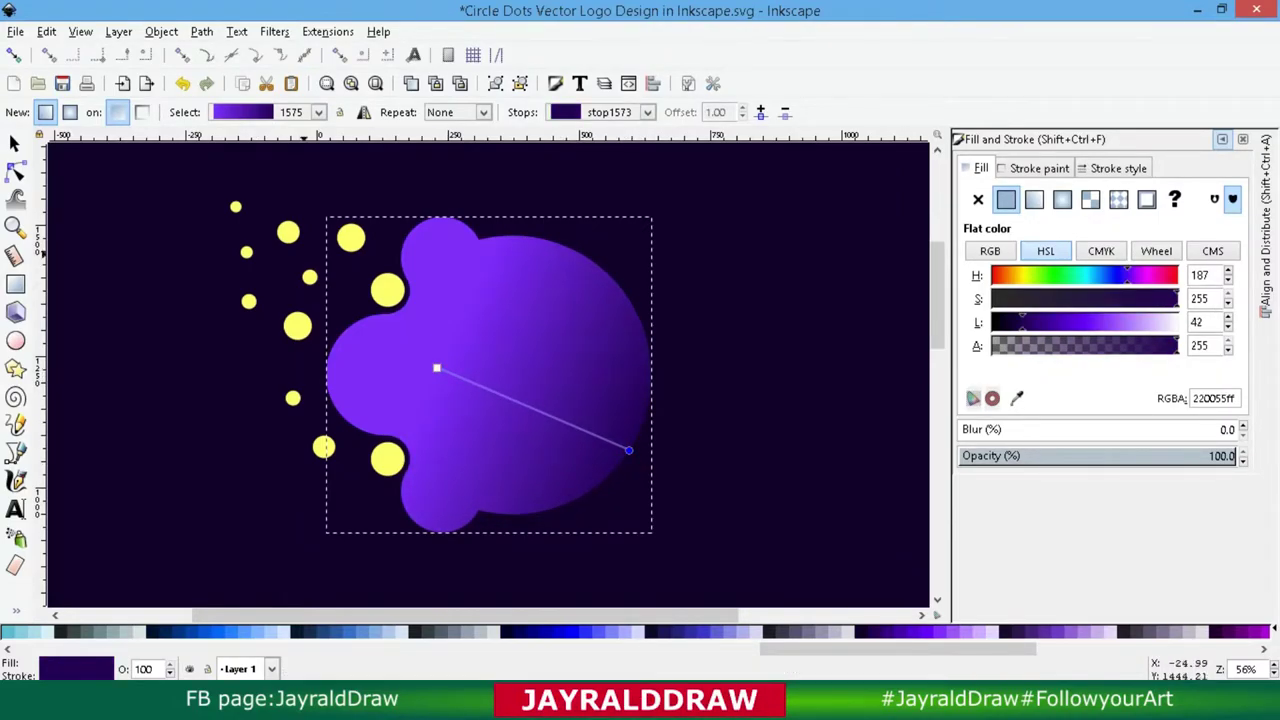
{"action": "left_click", "coordinate": [14, 143]}
Step: Fill the yellow dot group with the cloud's violet #7F2AFF using the dropper
{"action": "left_click", "coordinate": [297, 325]}
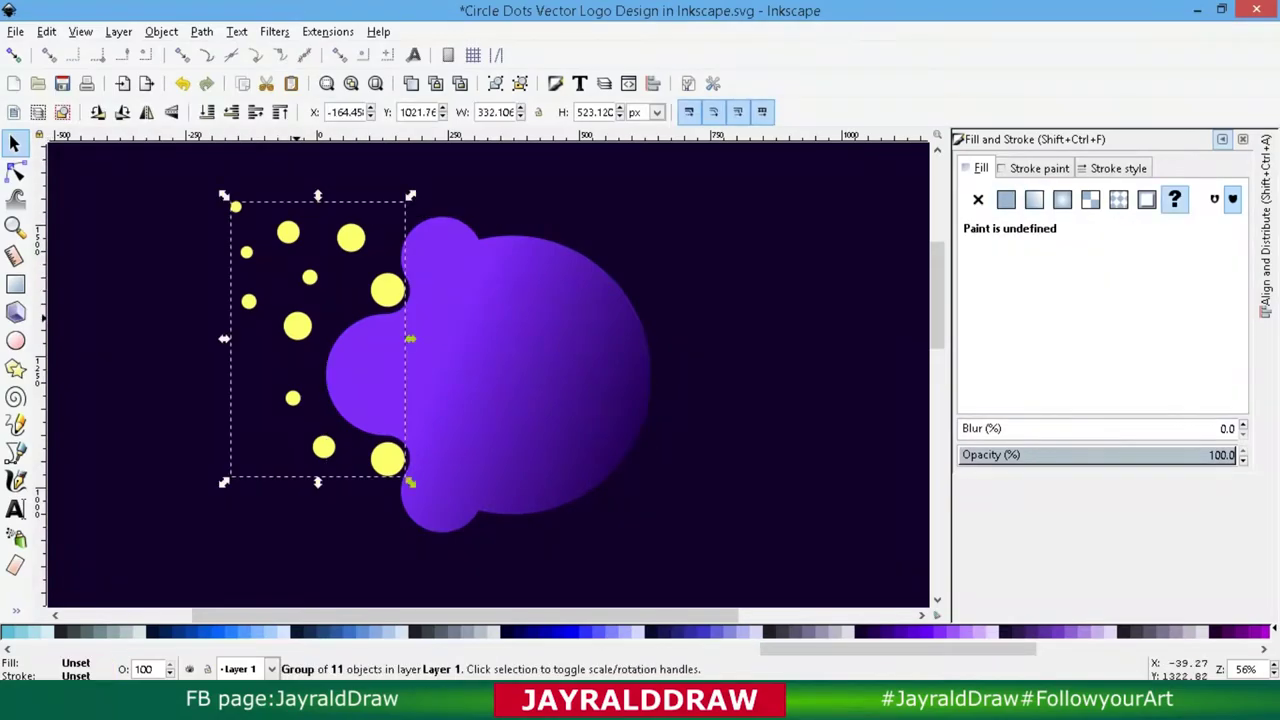
{"action": "left_click", "coordinate": [1006, 199]}
{"action": "left_click", "coordinate": [1016, 398]}
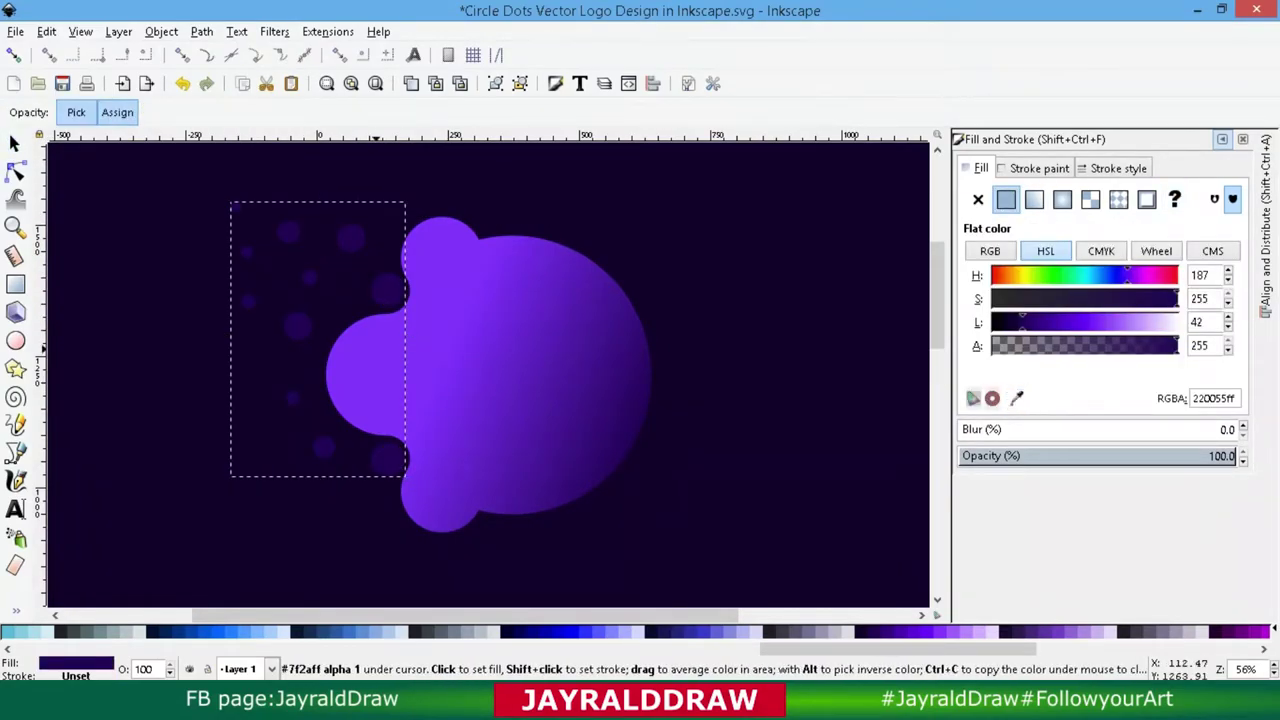
{"action": "left_click", "coordinate": [405, 347]}
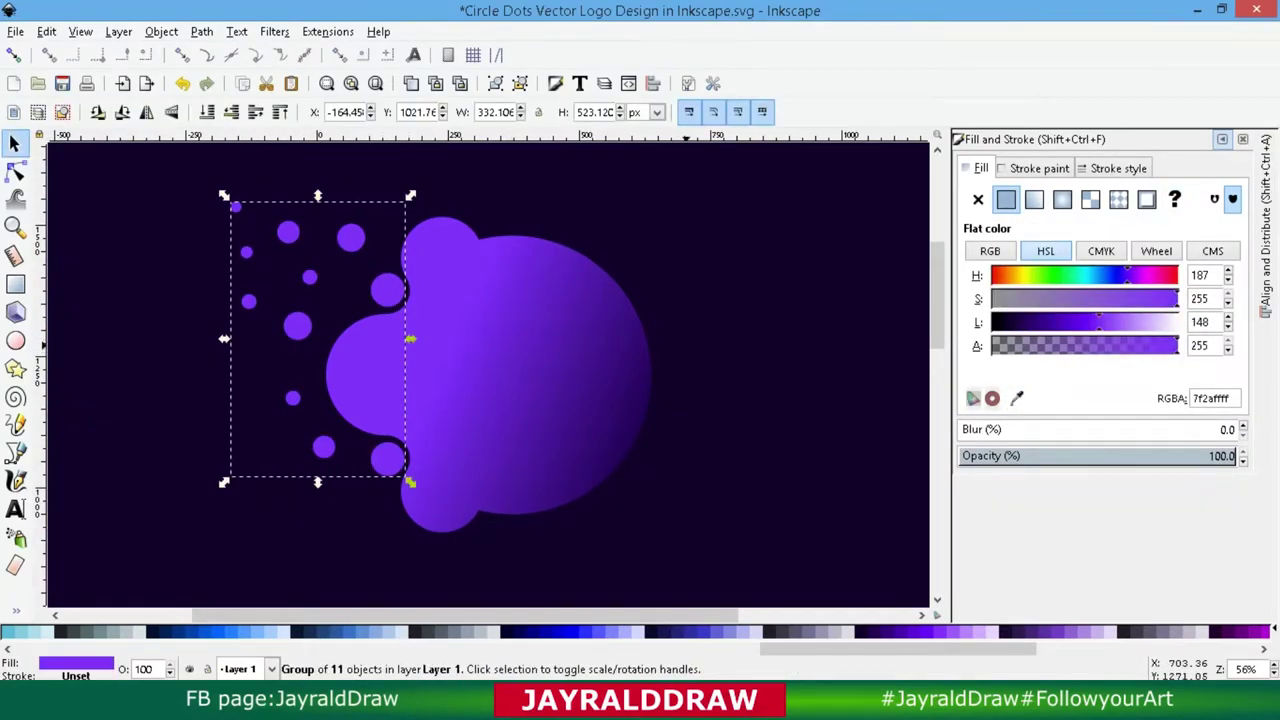
Step: Apply the purple linear gradient to the dots and adjust its handles to shade them
{"action": "left_click", "coordinate": [1034, 199]}
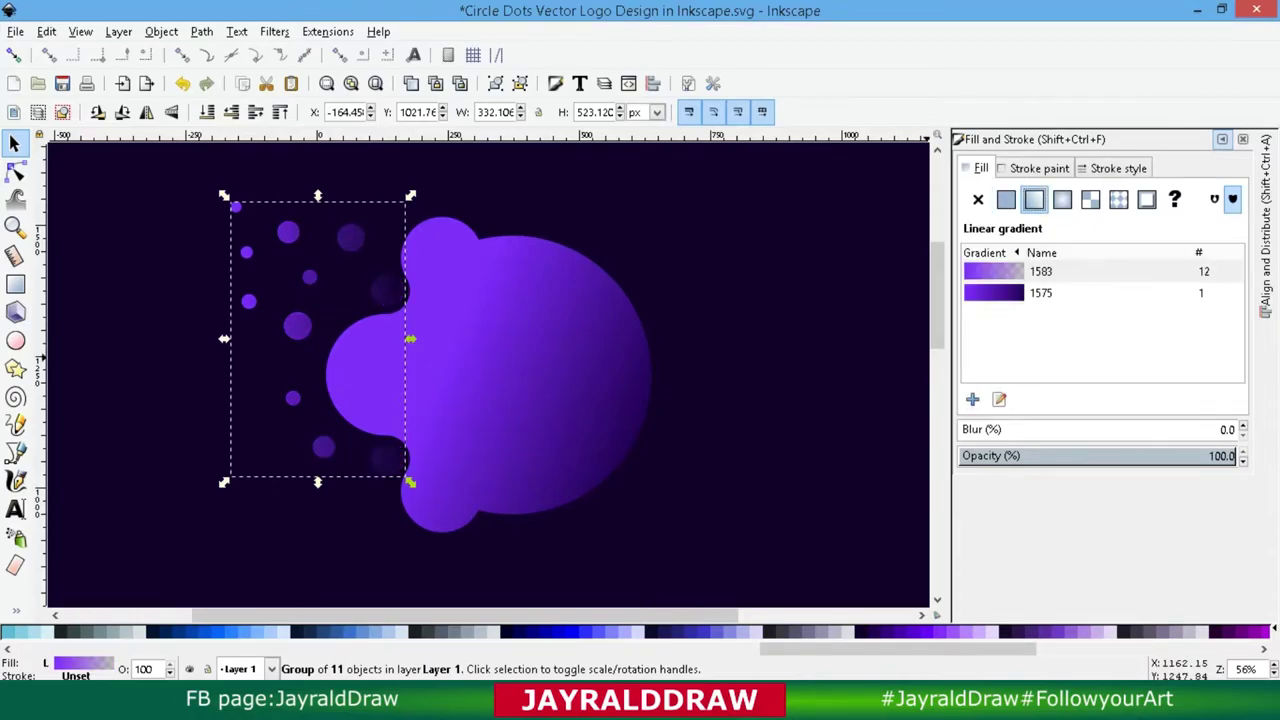
{"action": "left_click", "coordinate": [999, 399]}
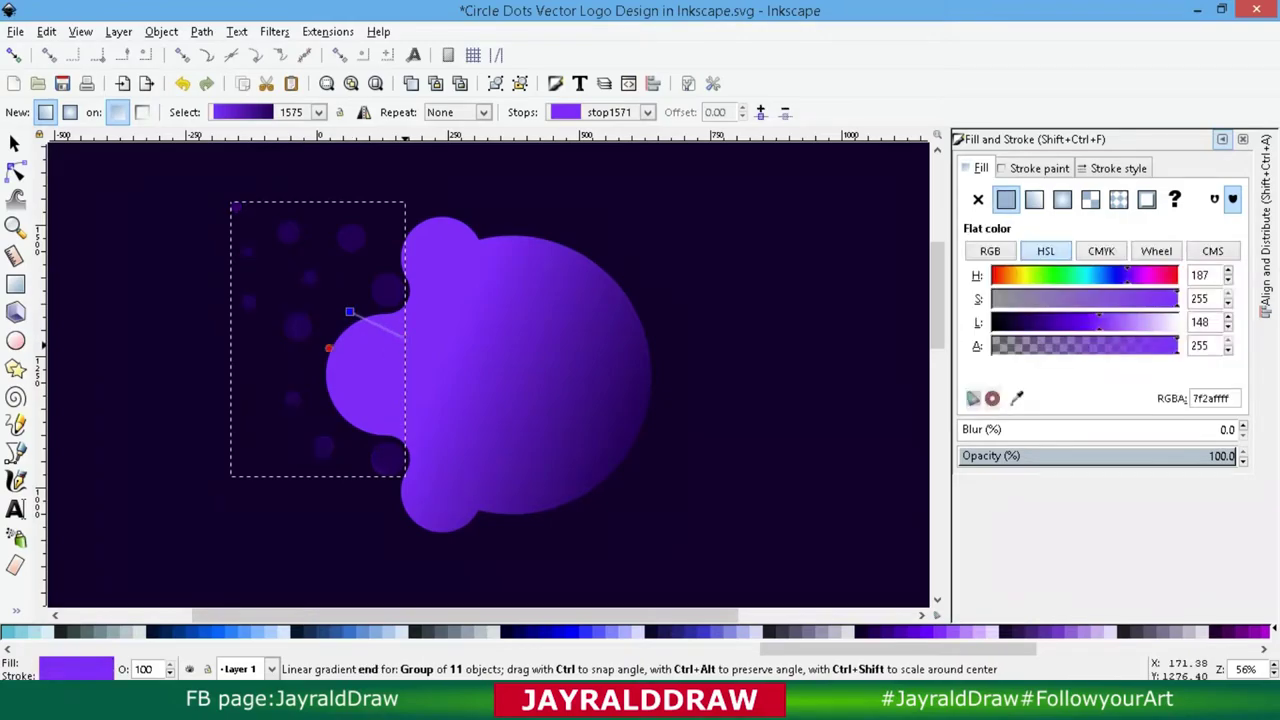
{"action": "left_click_drag", "start_coordinate": [405, 338], "coordinate": [310, 282]}
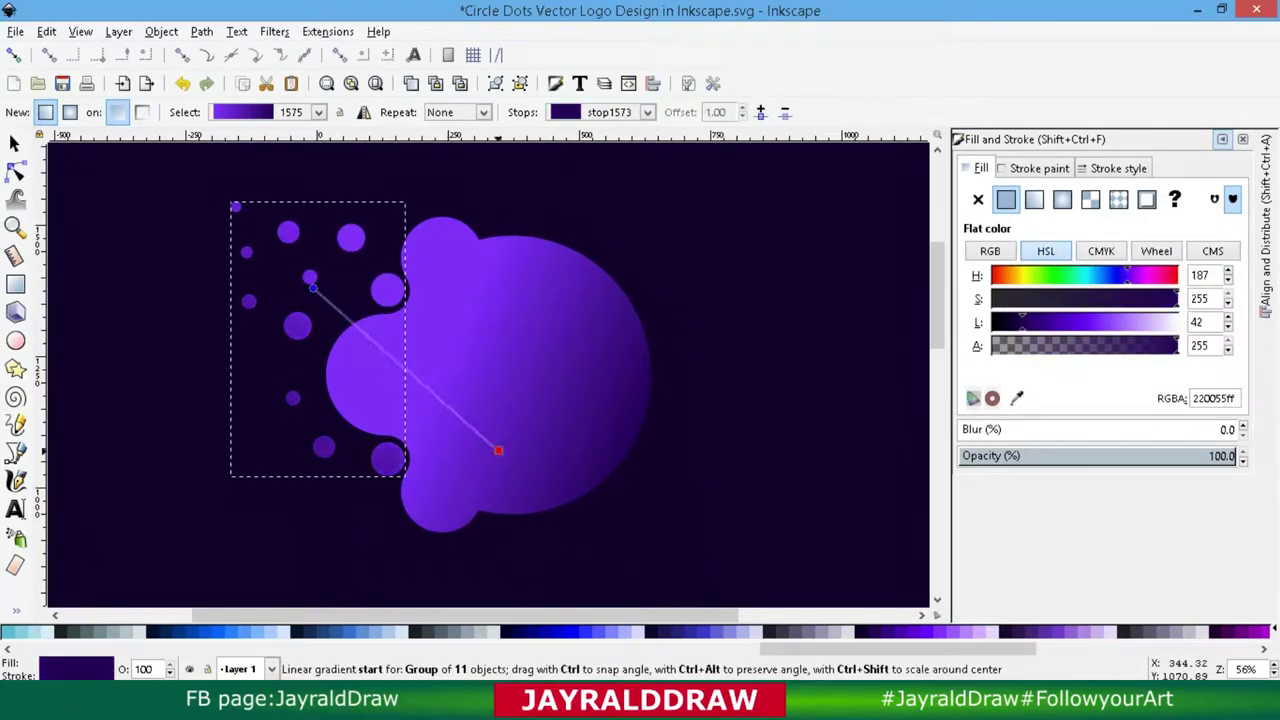
{"action": "left_click_drag", "start_coordinate": [498, 450], "coordinate": [457, 451]}
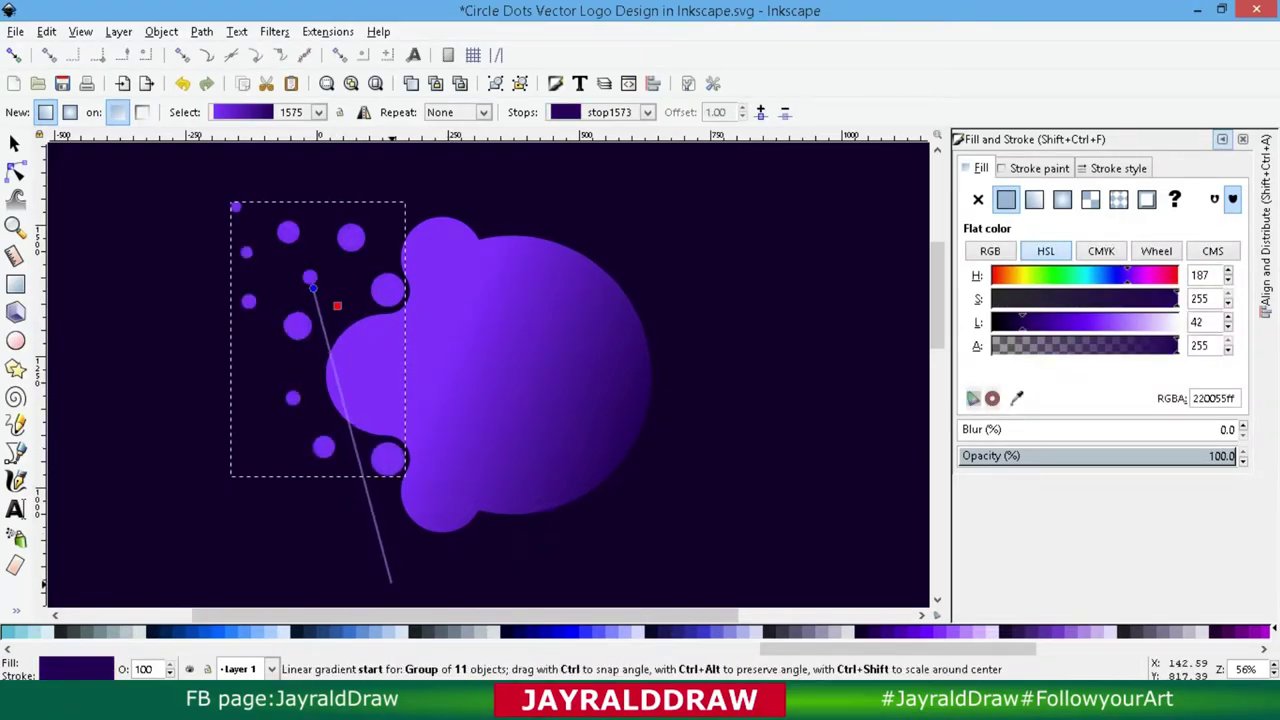
{"action": "mouse_move", "coordinate": [312, 288]}
{"action": "left_mouse_down"}
{"action": "mouse_move", "coordinate": [447, 262]}
{"action": "mouse_move", "coordinate": [428, 404]}
{"action": "left_mouse_up"}
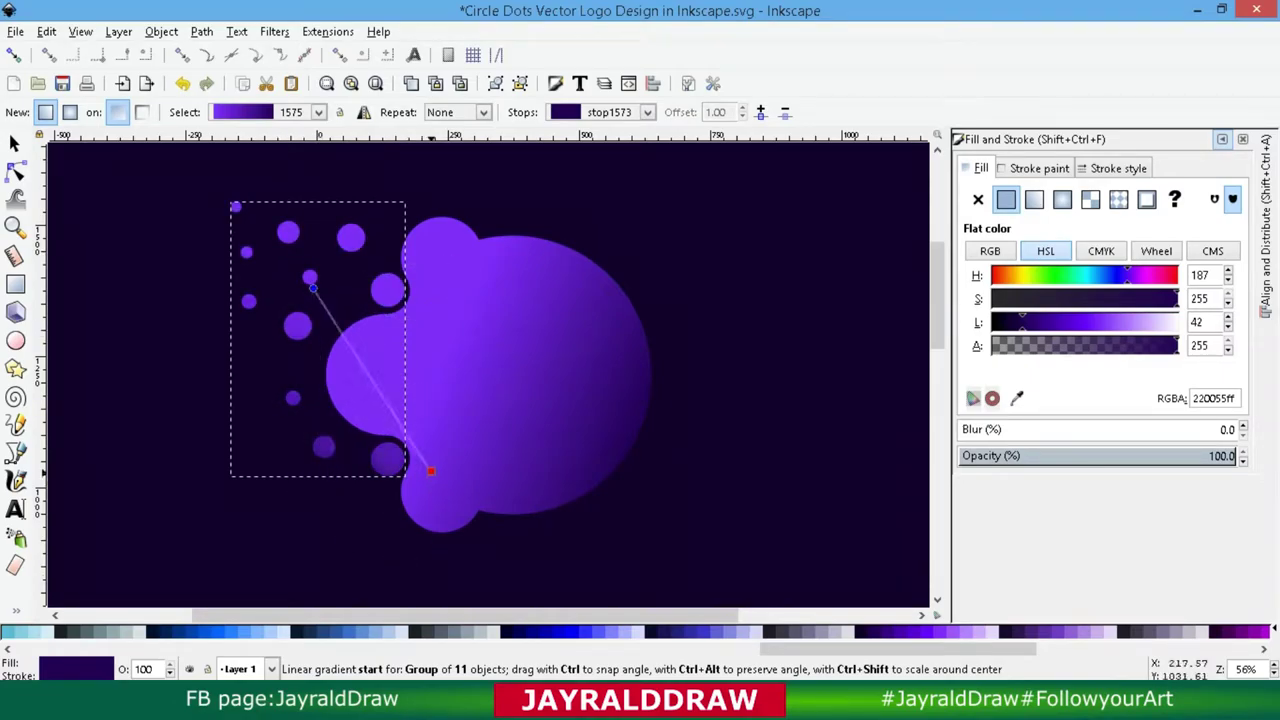
{"action": "left_click_drag", "start_coordinate": [430, 471], "coordinate": [488, 316]}
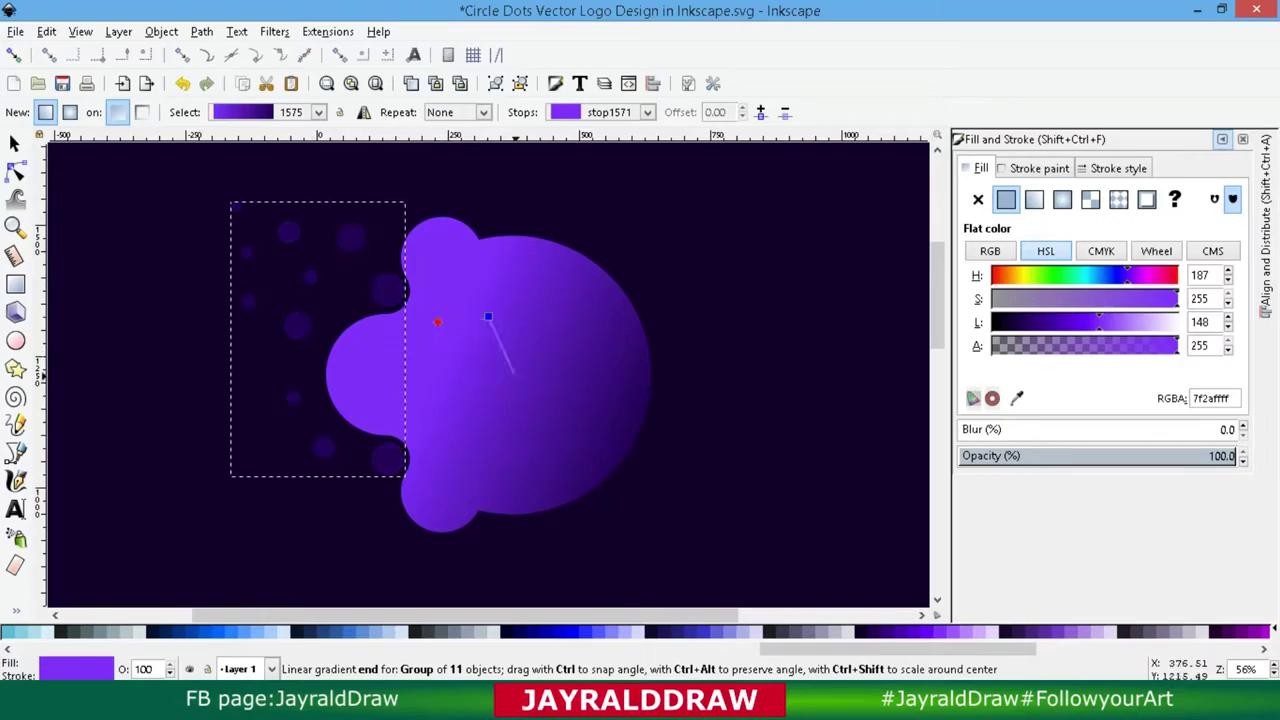
{"action": "mouse_move", "coordinate": [512, 372]}
{"action": "left_mouse_down"}
{"action": "mouse_move", "coordinate": [455, 272]}
{"action": "mouse_move", "coordinate": [447, 287]}
{"action": "left_mouse_up"}
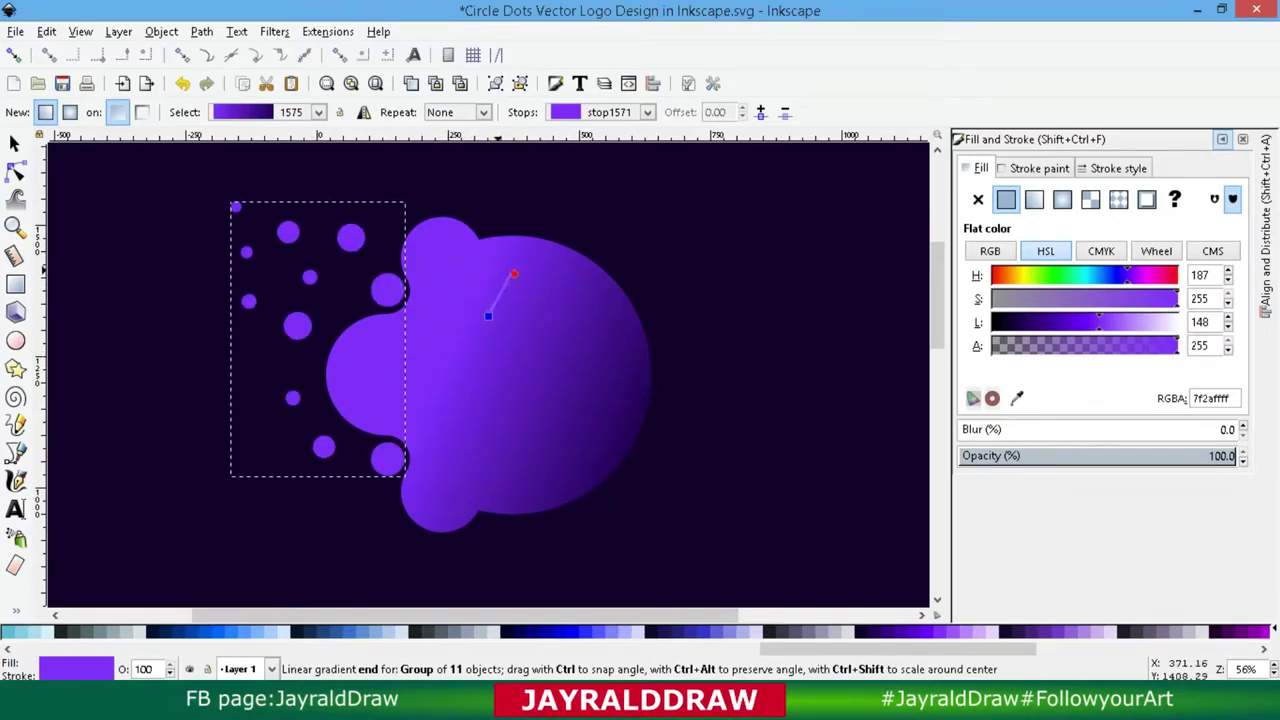
{"action": "mouse_move", "coordinate": [538, 331]}
{"action": "left_mouse_down"}
{"action": "mouse_move", "coordinate": [541, 346]}
{"action": "mouse_move", "coordinate": [443, 334]}
{"action": "mouse_move", "coordinate": [559, 326]}
{"action": "mouse_move", "coordinate": [580, 289]}
{"action": "mouse_move", "coordinate": [578, 266]}
{"action": "mouse_move", "coordinate": [497, 234]}
{"action": "left_mouse_up"}
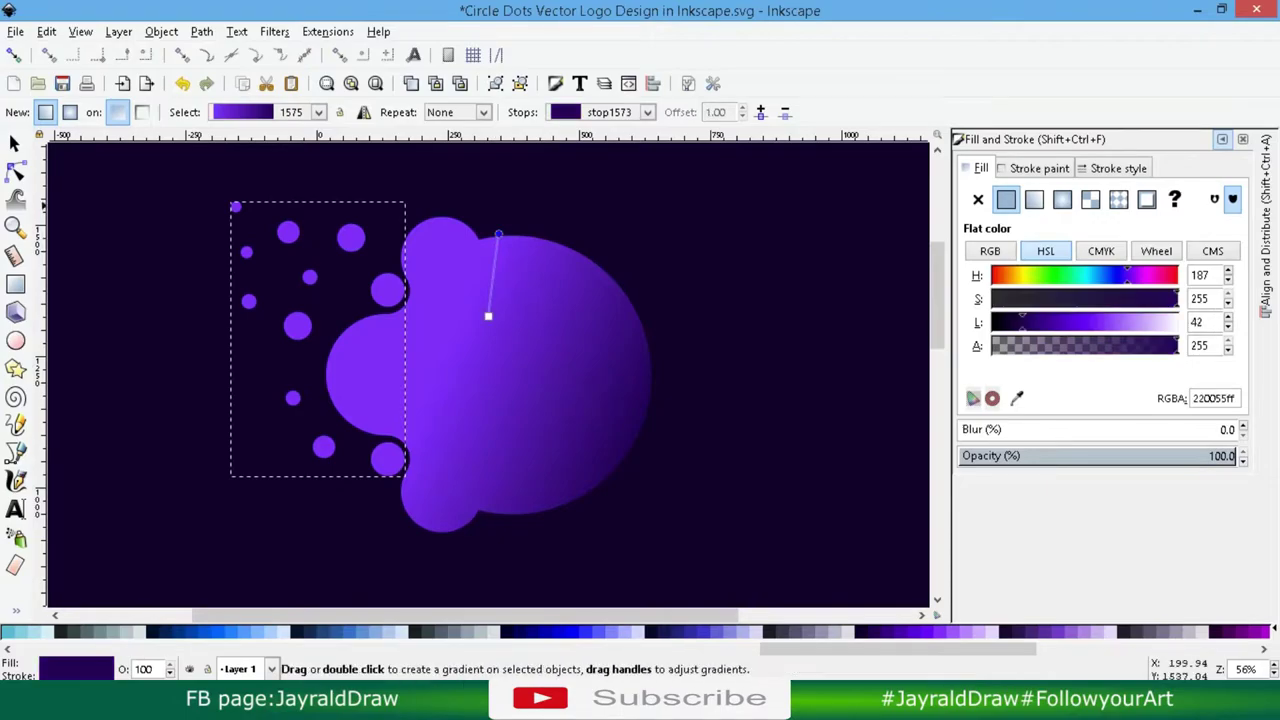
{"action": "left_click", "coordinate": [14, 143]}
{"action": "left_click", "coordinate": [741, 322]}
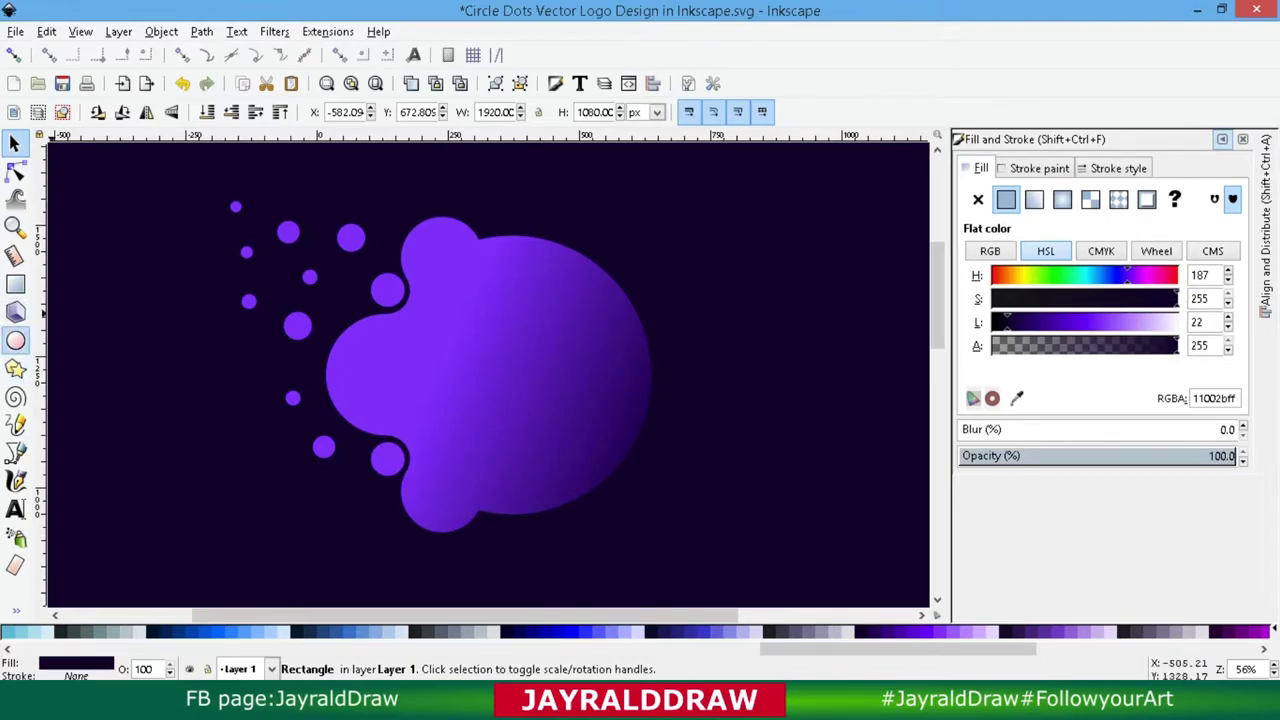
Step: Draw a white circle on the cloud and enlarge it
{"action": "left_click", "coordinate": [15, 340]}
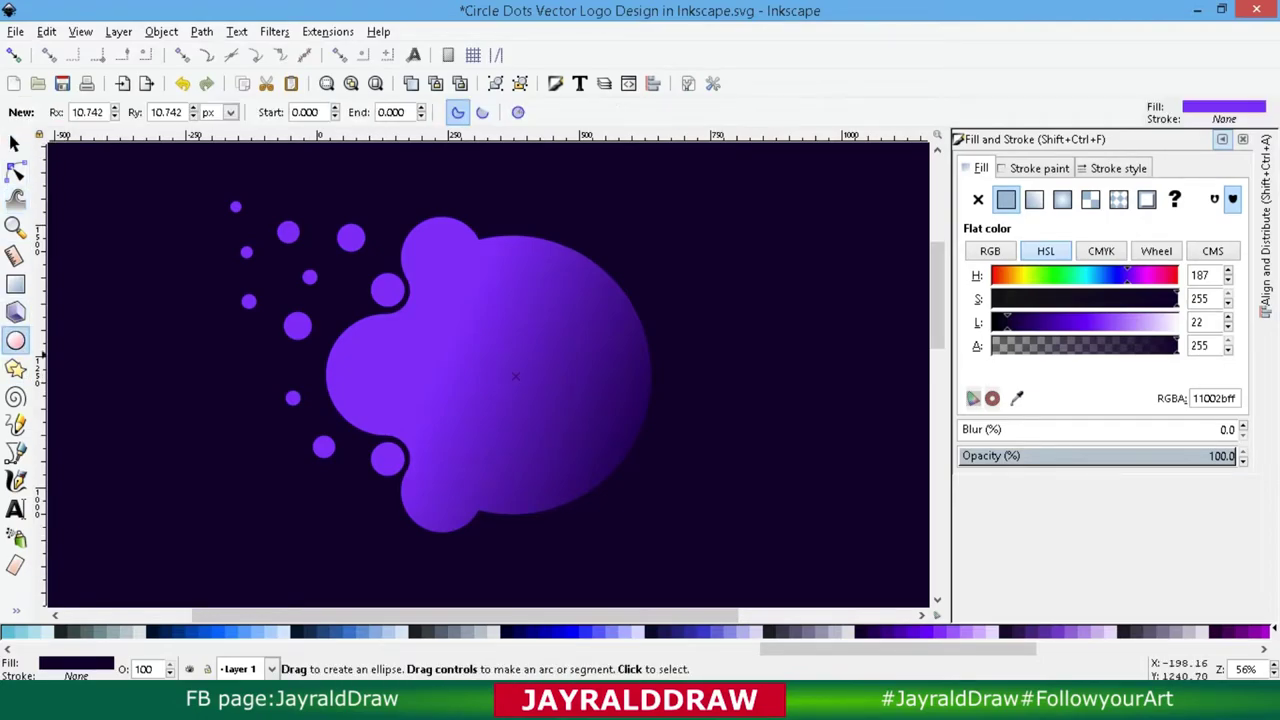
{"action": "left_click_drag", "start_coordinate": [500, 400], "coordinate": [444, 345]}
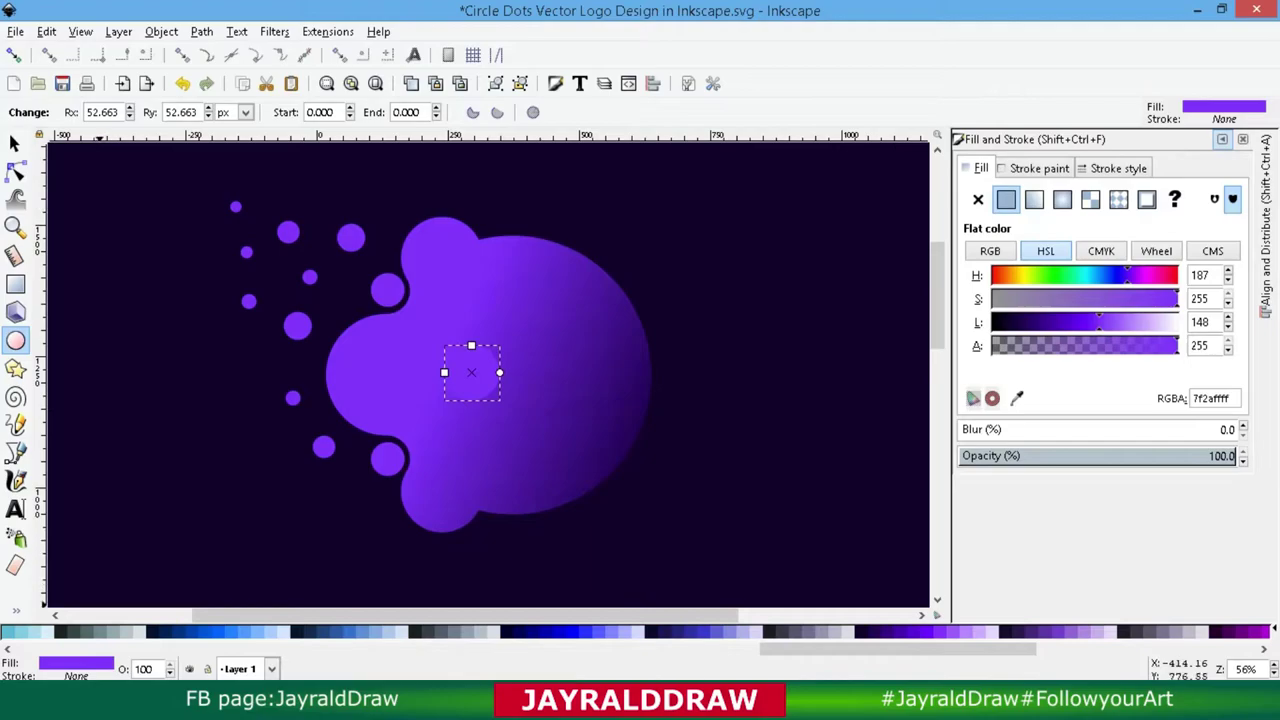
{"action": "scroll", "coordinate": [150, 632], "scroll_direction": "up", "scroll_amount": 3}
{"action": "left_click", "coordinate": [185, 632]}
{"action": "key", "text": "s"}
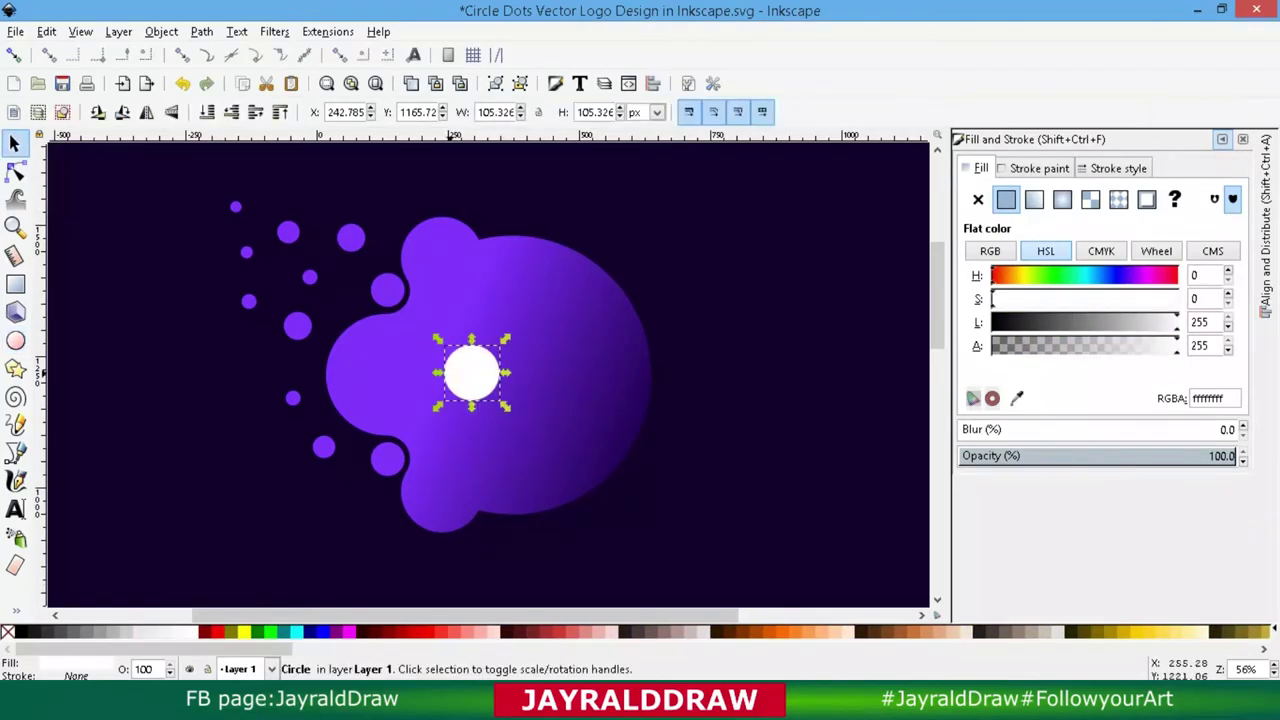
{"action": "left_click_drag", "start_coordinate": [503, 342], "coordinate": [547, 293]}
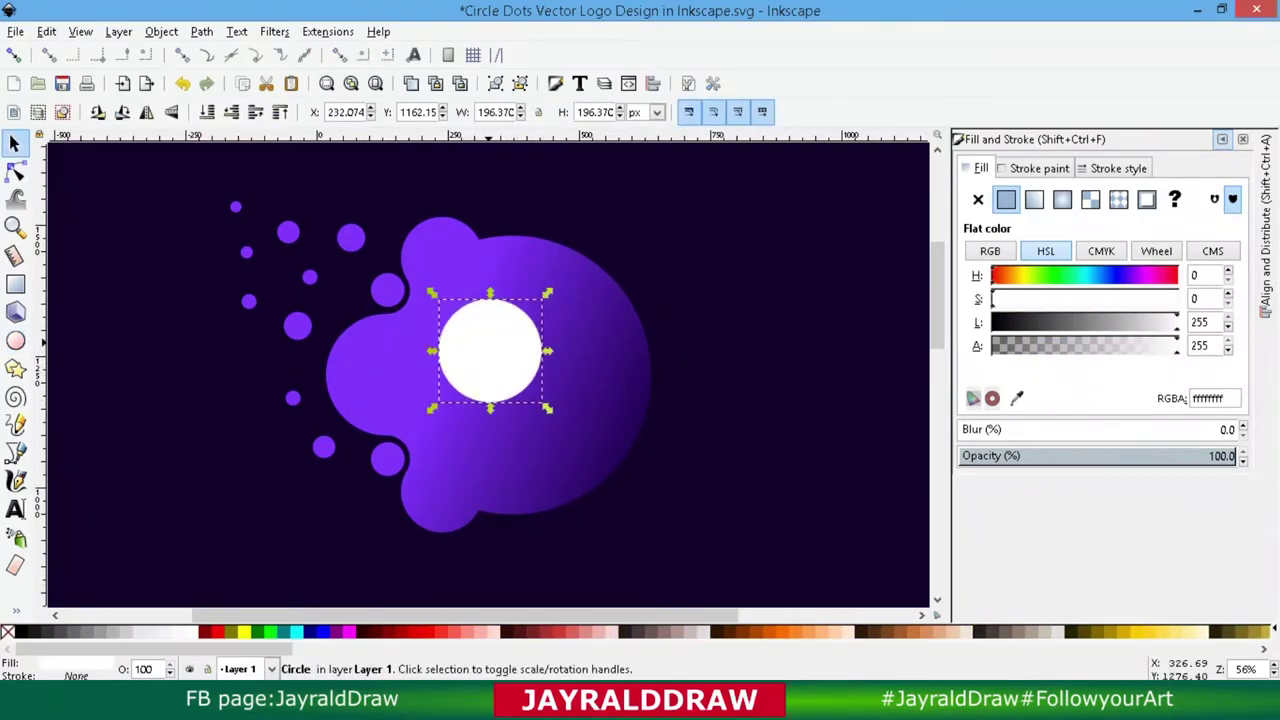
Step: Duplicate the circle, offset the copy down-right and fill it black
{"action": "right_click", "coordinate": [472, 324]}
{"action": "key", "text": "Escape"}
{"action": "mouse_move", "coordinate": [491, 347]}
{"action": "left_mouse_down"}
{"action": "mouse_move", "coordinate": [519, 369]}
{"action": "mouse_move", "coordinate": [539, 361]}
{"action": "left_mouse_up"}
{"action": "left_click", "coordinate": [1108, 456]}
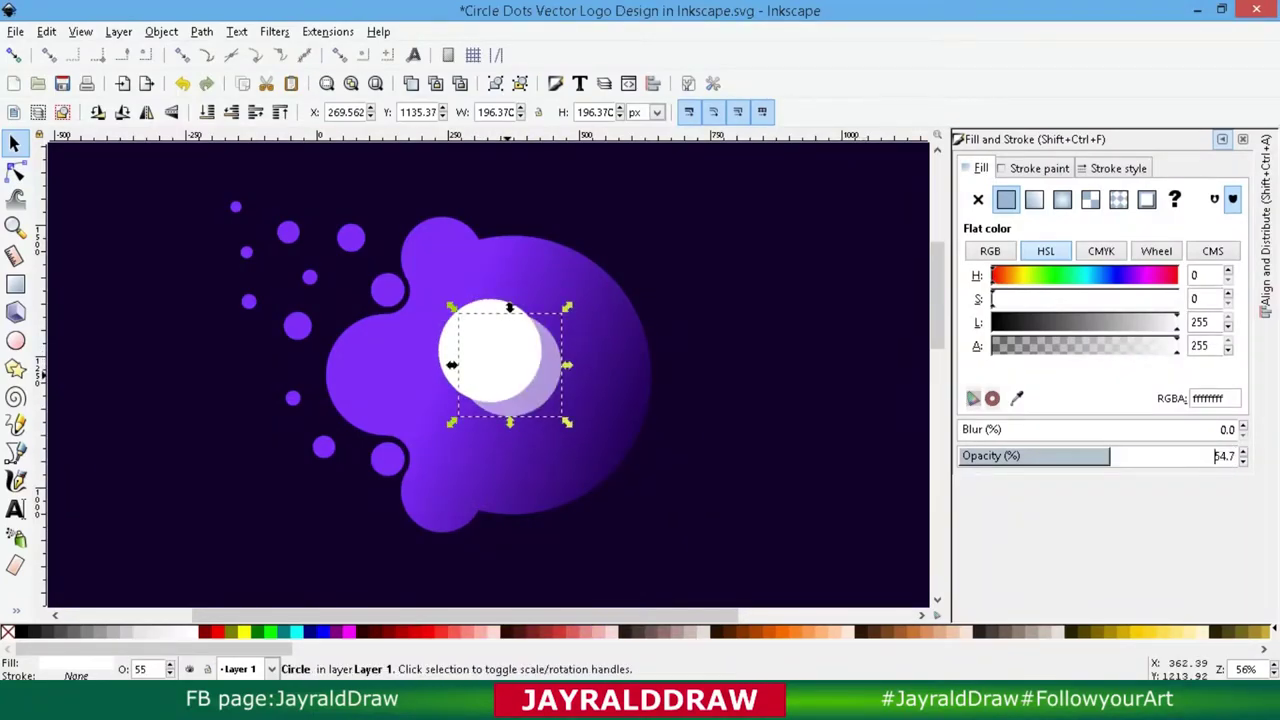
{"action": "key", "text": "ctrl+z"}
{"action": "key", "text": "ctrl+shift+z"}
{"action": "left_click", "coordinate": [20, 631]}
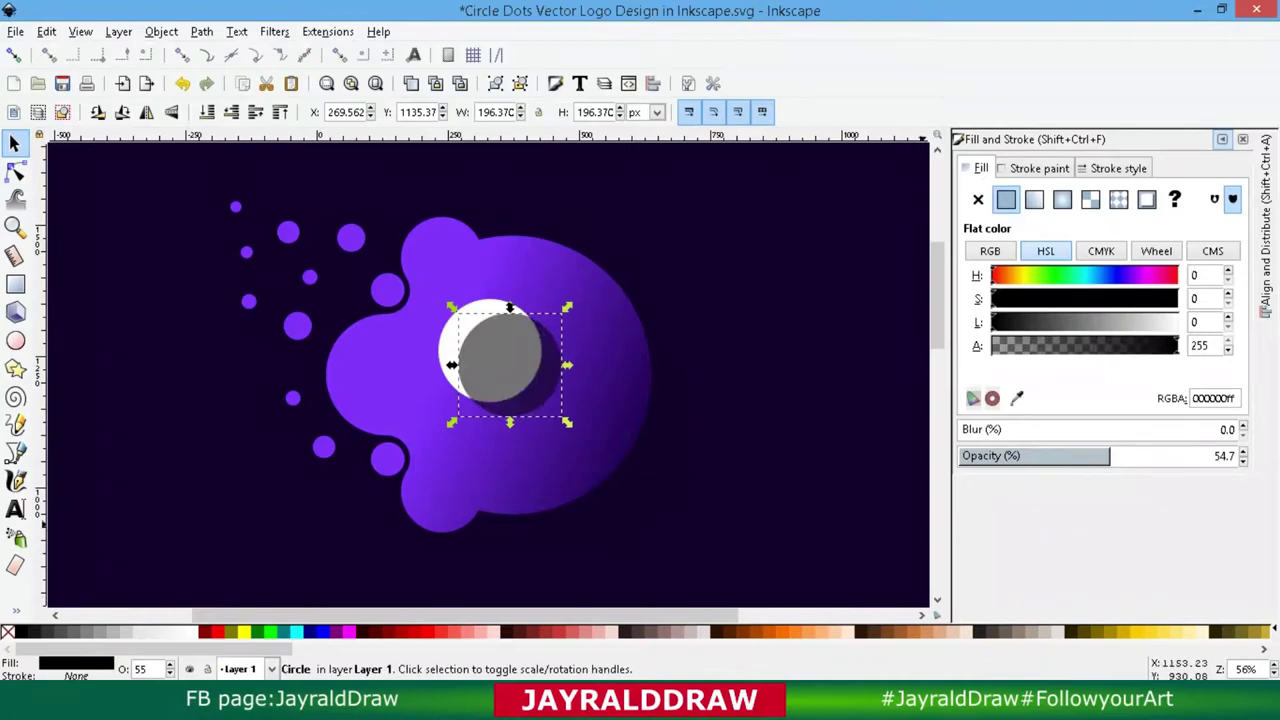
{"action": "left_click_drag", "start_coordinate": [497, 349], "coordinate": [510, 372]}
Step: Subtract the black circle from the white one with Path > Difference and blur the crescent to 8
{"action": "left_click", "coordinate": [442, 365], "text": "shift"}
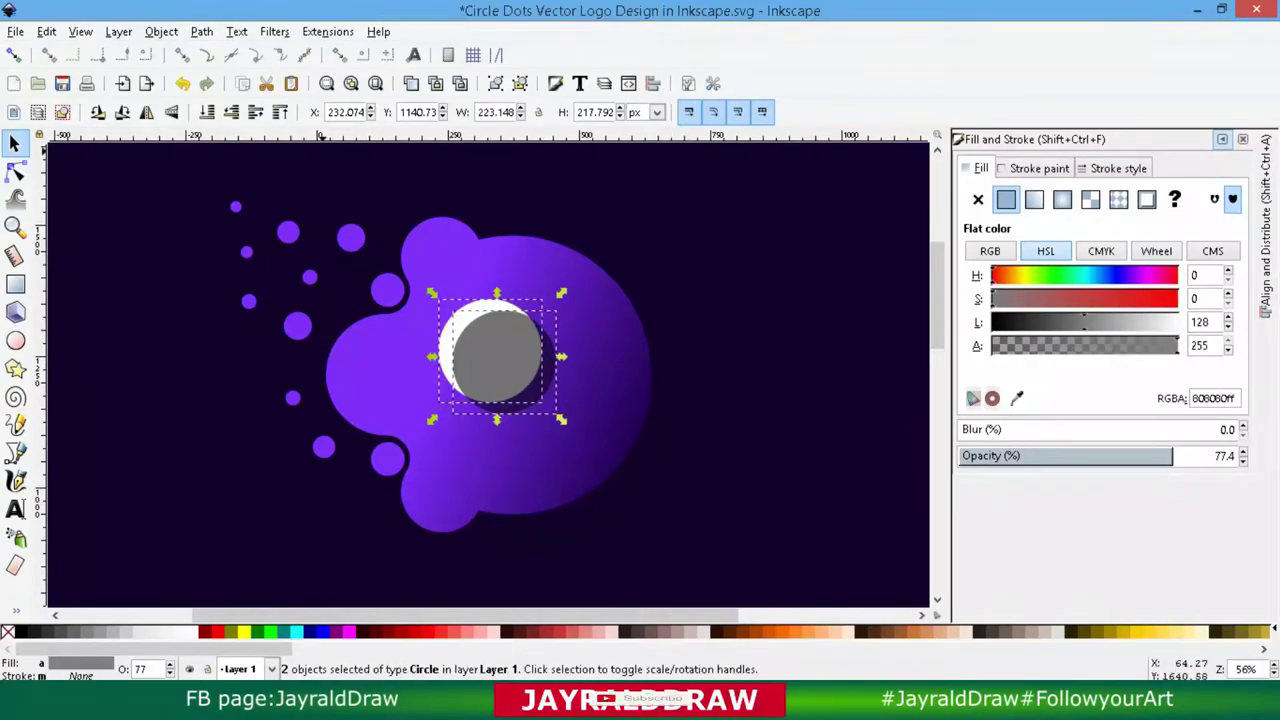
{"action": "left_click", "coordinate": [201, 31]}
{"action": "left_click", "coordinate": [228, 160]}
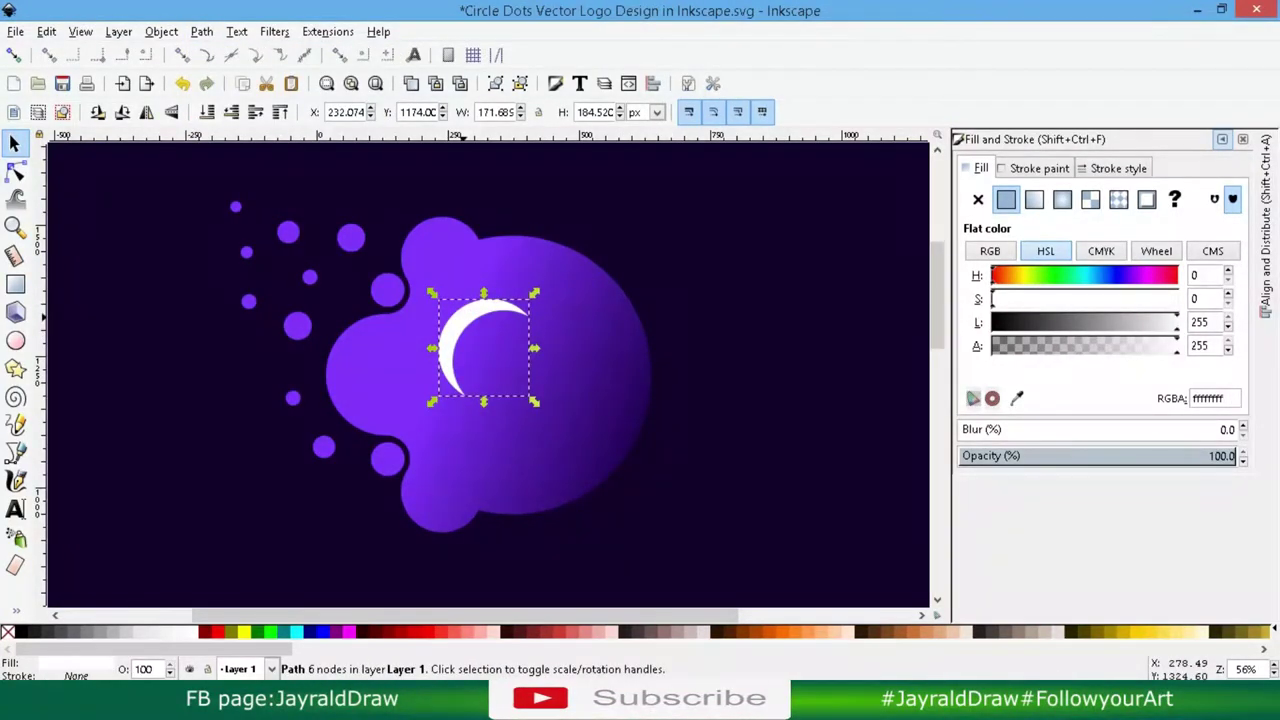
{"action": "type", "text": "1"}
{"action": "left_click", "coordinate": [970, 429]}
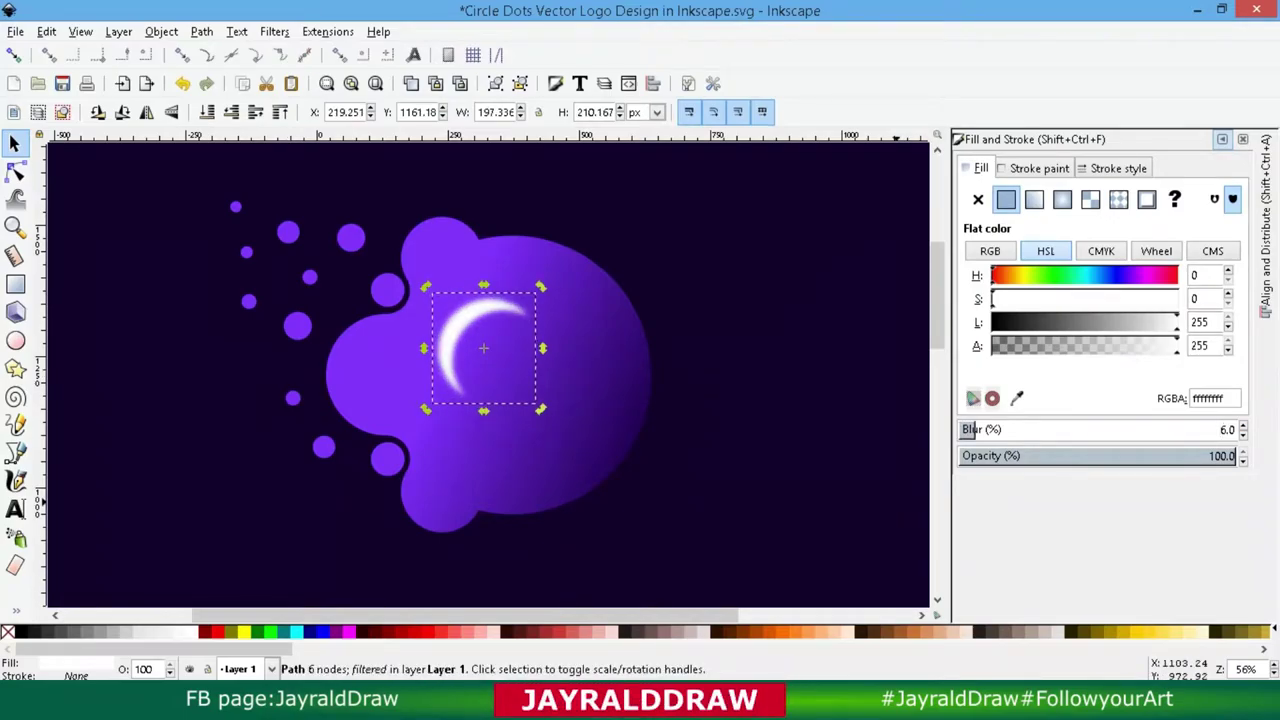
{"action": "left_click", "coordinate": [974, 429]}
Step: Move and rotate the crescent to follow the curve of the cloud's left lobe
{"action": "left_click_drag", "start_coordinate": [536, 292], "coordinate": [432, 316]}
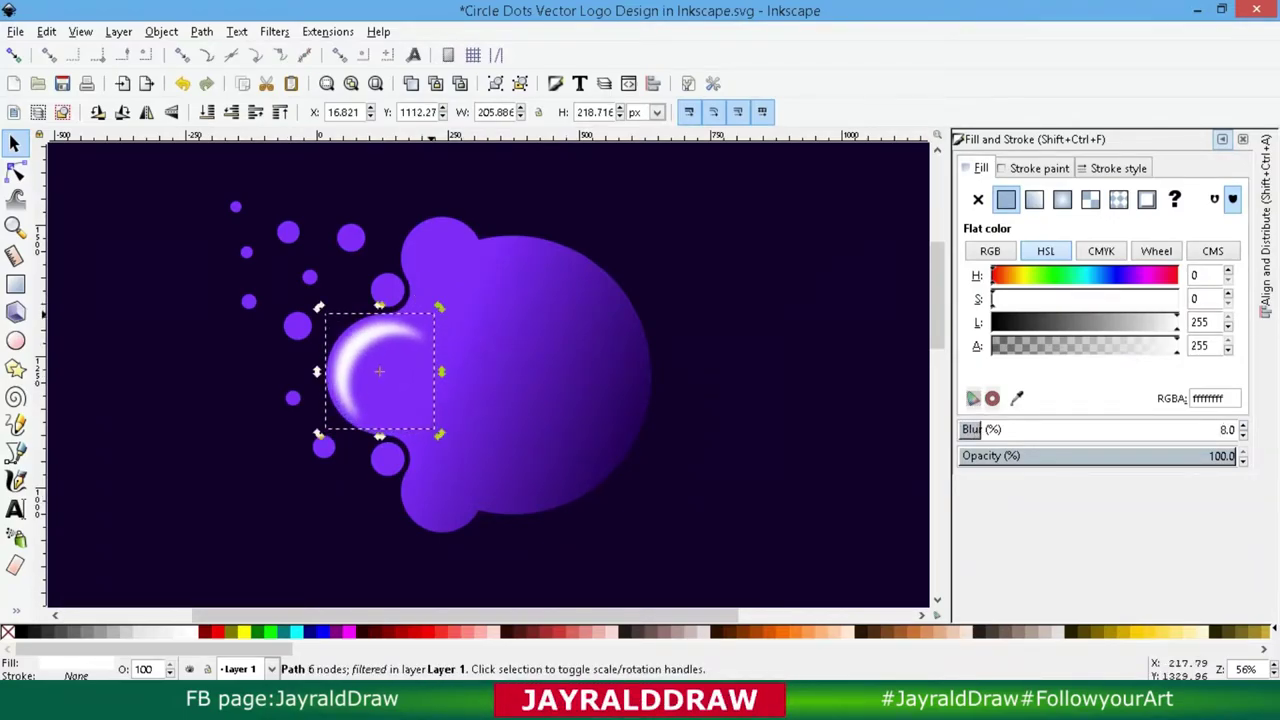
{"action": "left_click", "coordinate": [438, 317]}
{"action": "left_click_drag", "start_coordinate": [438, 317], "coordinate": [426, 301]}
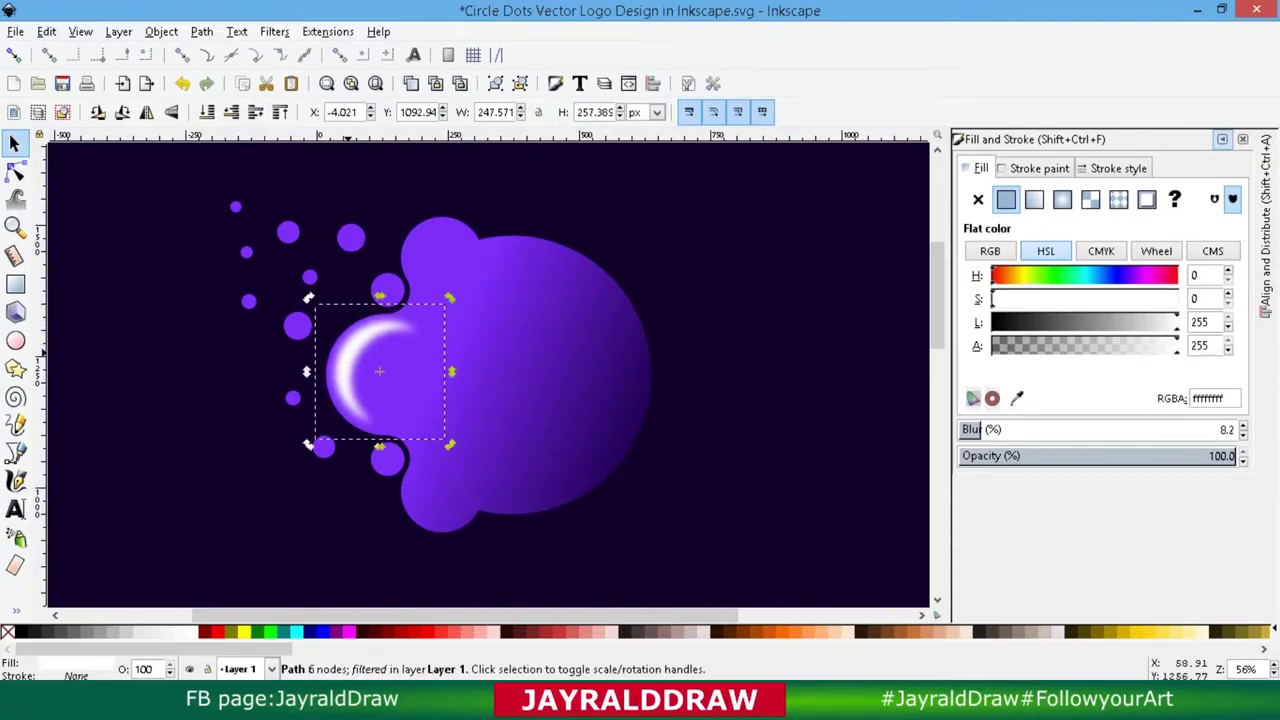
{"action": "left_click_drag", "start_coordinate": [350, 351], "coordinate": [347, 353]}
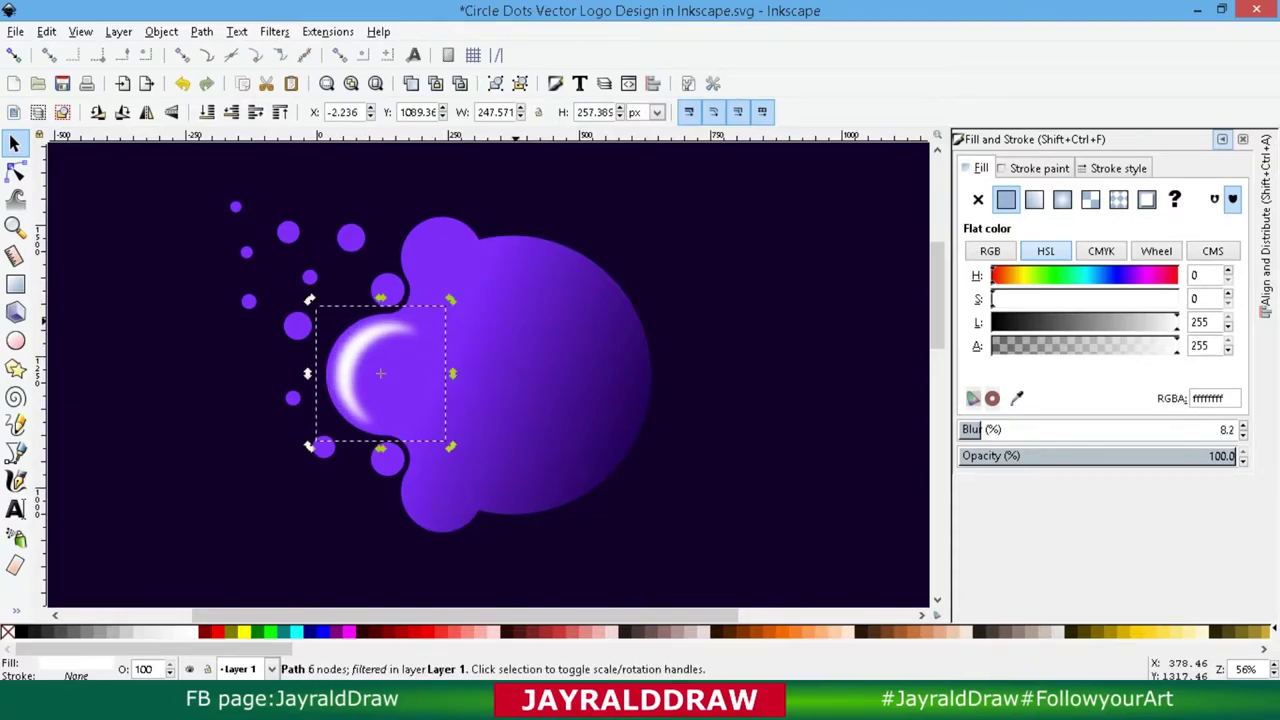
{"action": "left_click", "coordinate": [500, 300]}
Step: Duplicate the purple cloud, blur the copy to 3 and fill it flat pale lavender
{"action": "right_click", "coordinate": [500, 300]}
{"action": "left_click", "coordinate": [545, 428]}
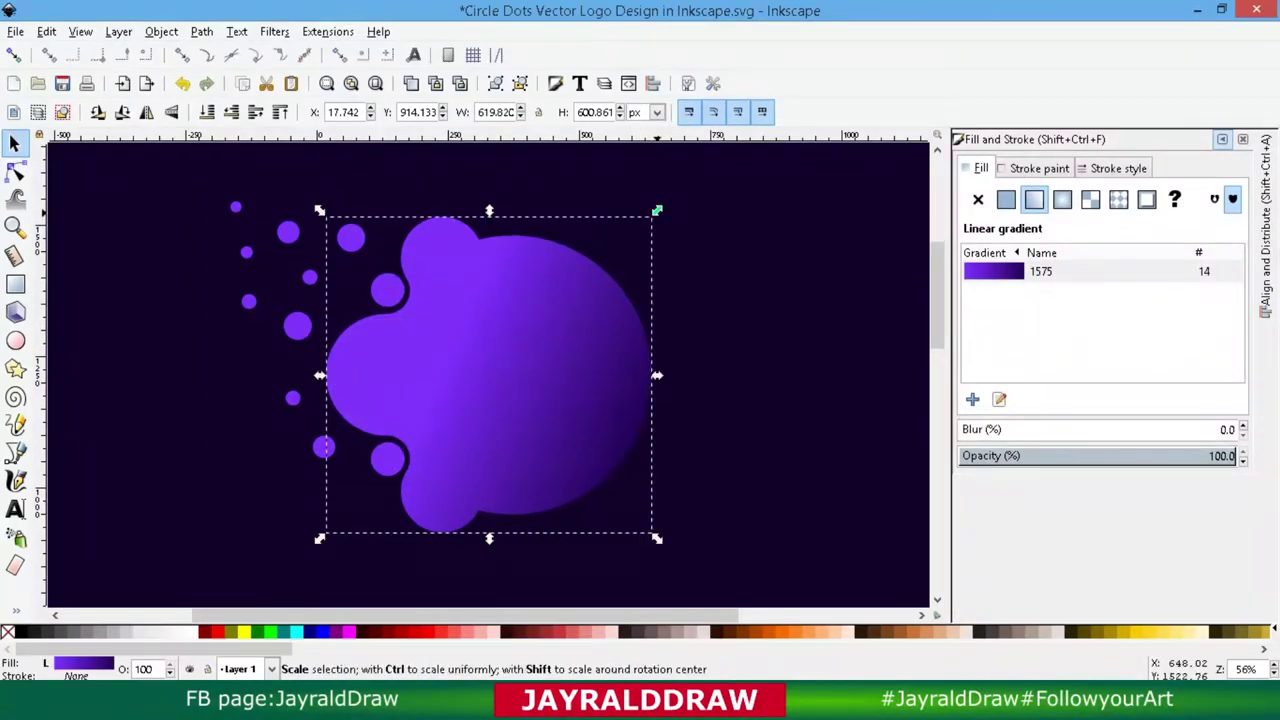
{"action": "left_click_drag", "start_coordinate": [656, 210], "coordinate": [608, 254]}
{"action": "left_click_drag", "start_coordinate": [446, 404], "coordinate": [488, 381]}
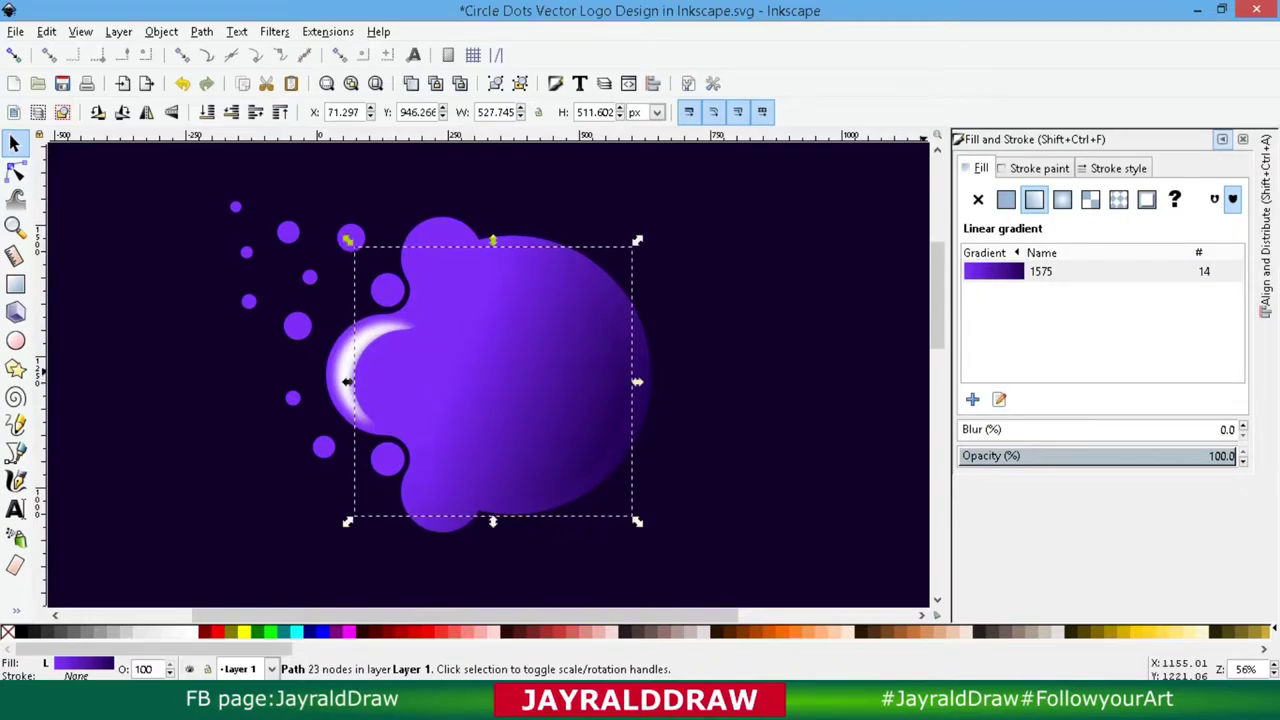
{"action": "key", "text": "ctrl+z"}
{"action": "key", "text": "ctrl+z"}
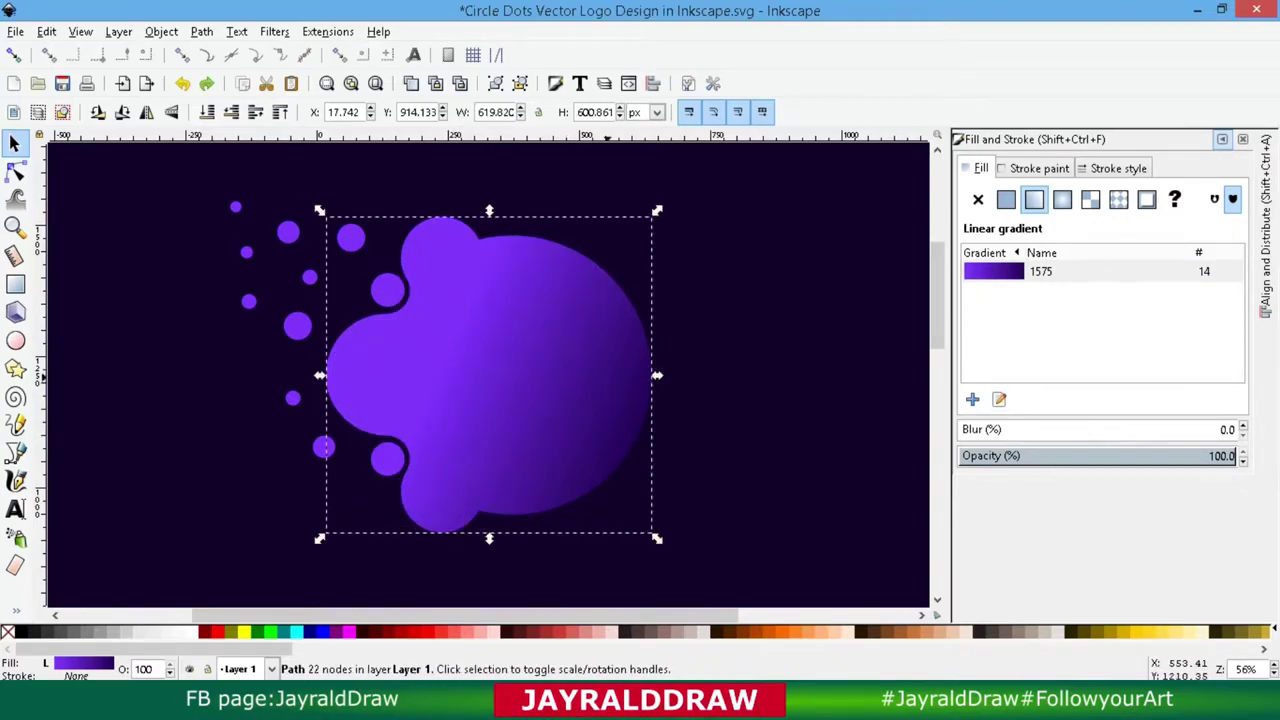
{"action": "left_click", "coordinate": [963, 429]}
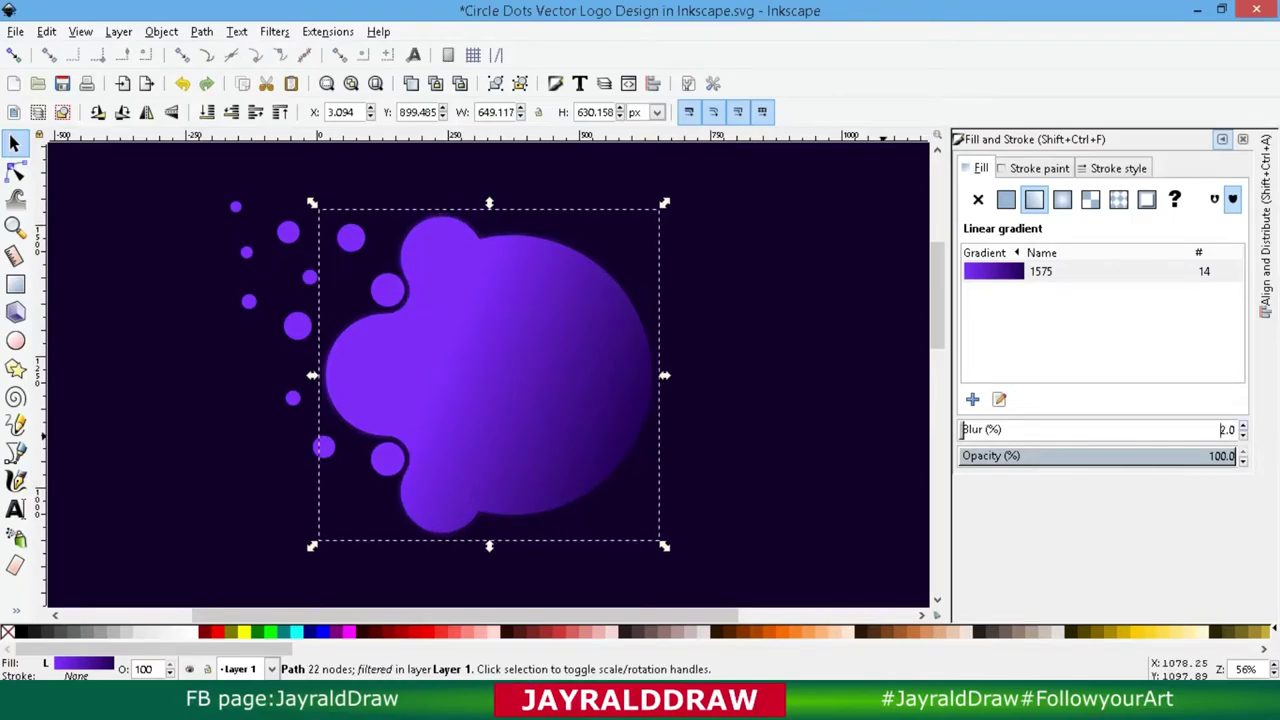
{"action": "left_click", "coordinate": [963, 429]}
{"action": "type", "text": "3"}
{"action": "left_click", "coordinate": [1006, 199]}
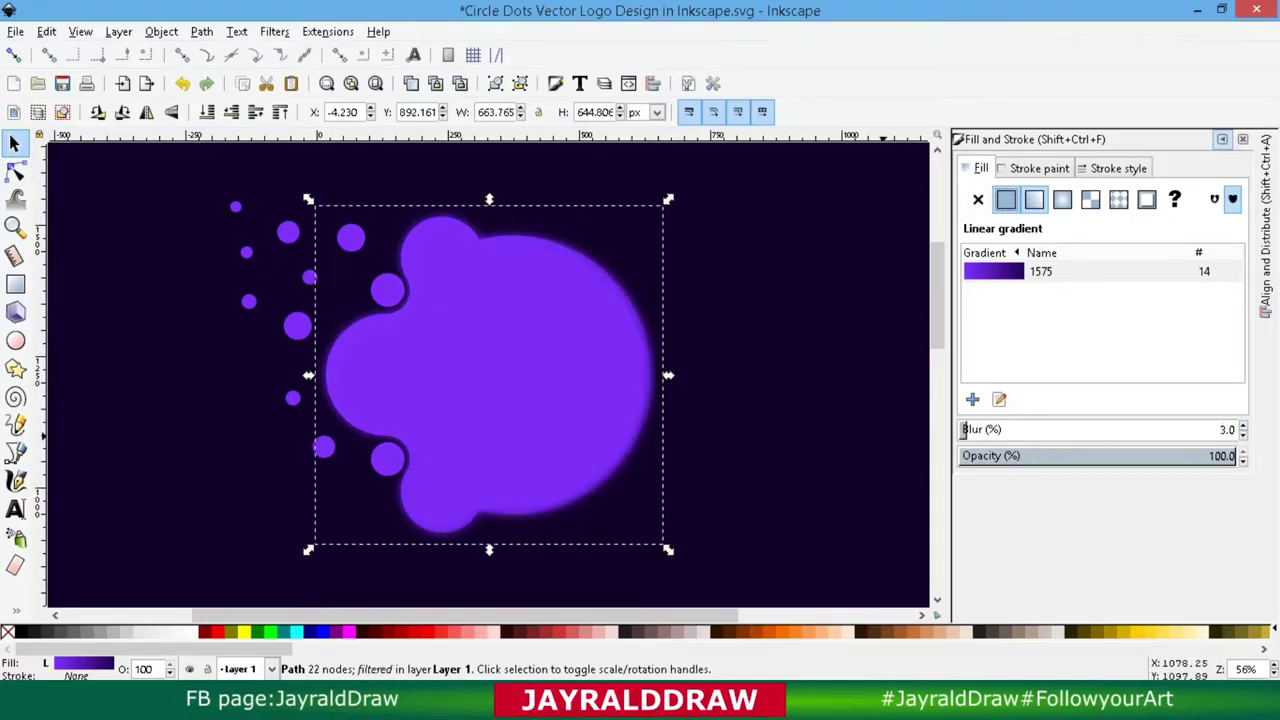
{"action": "left_click_drag", "start_coordinate": [1100, 322], "coordinate": [1168, 322]}
Step: Cut away the pale copy's right half using a rectangle and Path > Difference
{"action": "scroll", "coordinate": [964, 429], "scroll_direction": "up", "scroll_amount": 1}
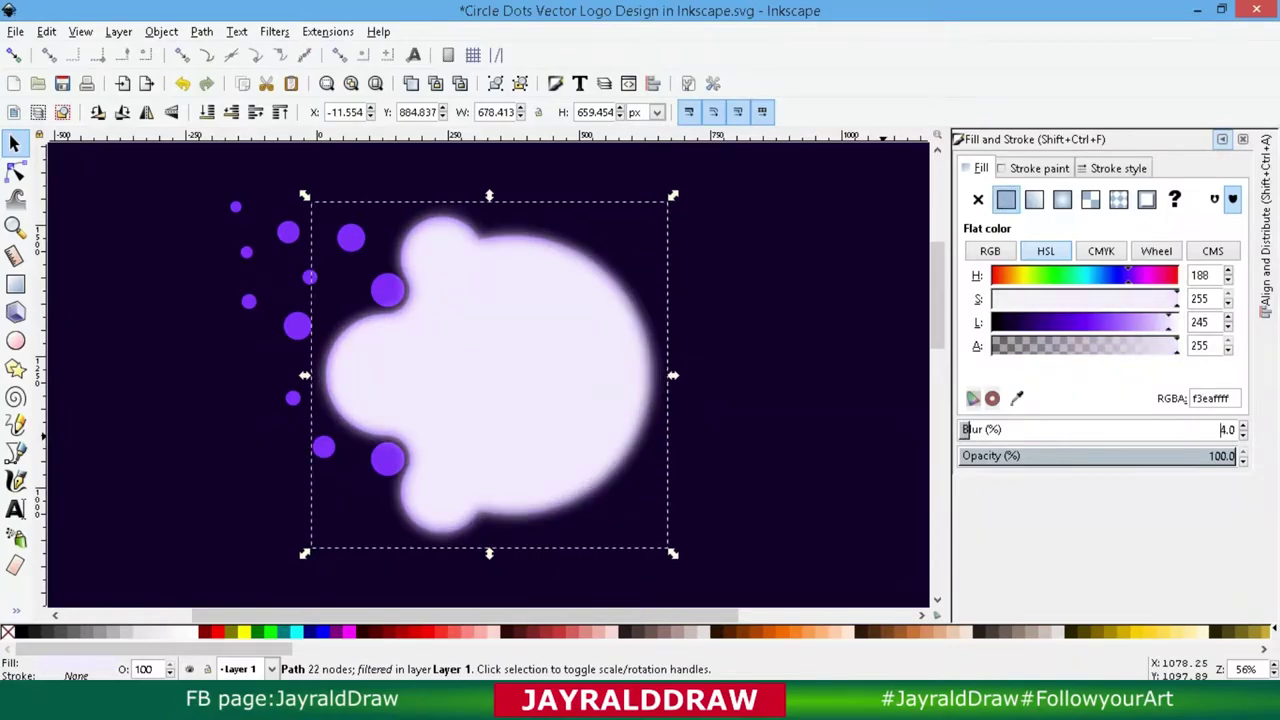
{"action": "left_click", "coordinate": [231, 111]}
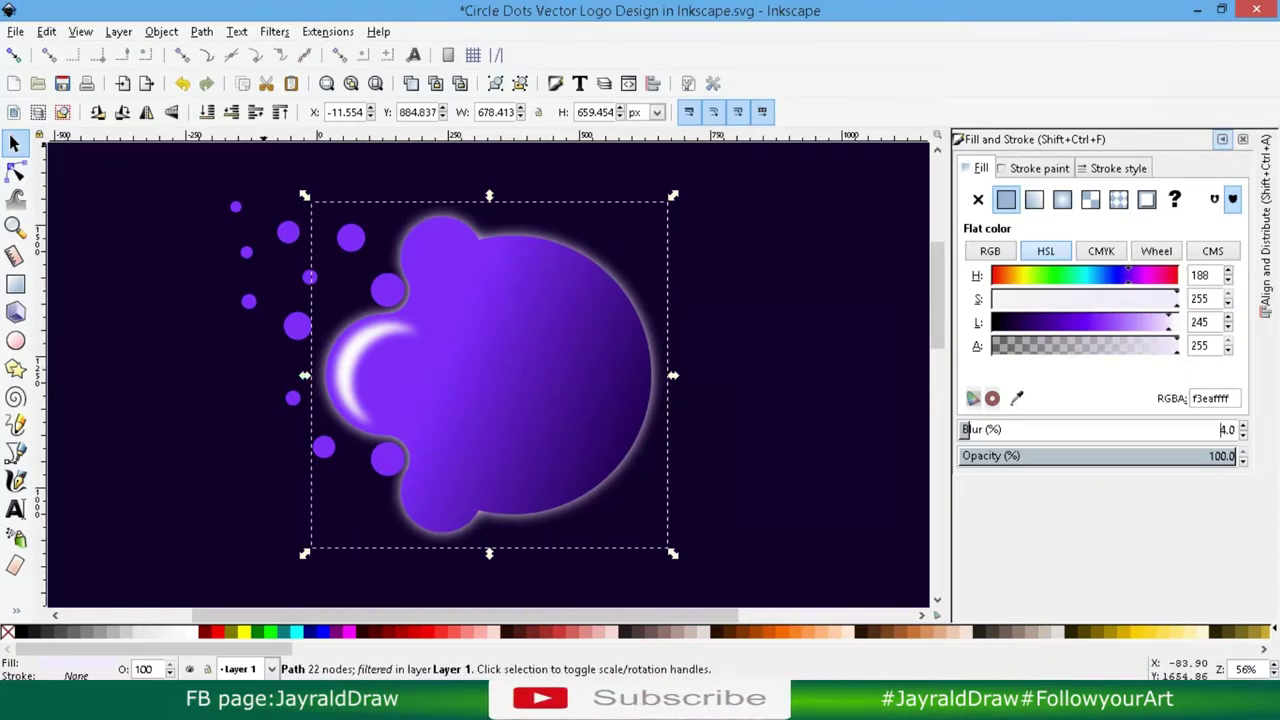
{"action": "left_click", "coordinate": [281, 111]}
{"action": "left_click_drag", "start_coordinate": [408, 355], "coordinate": [398, 351]}
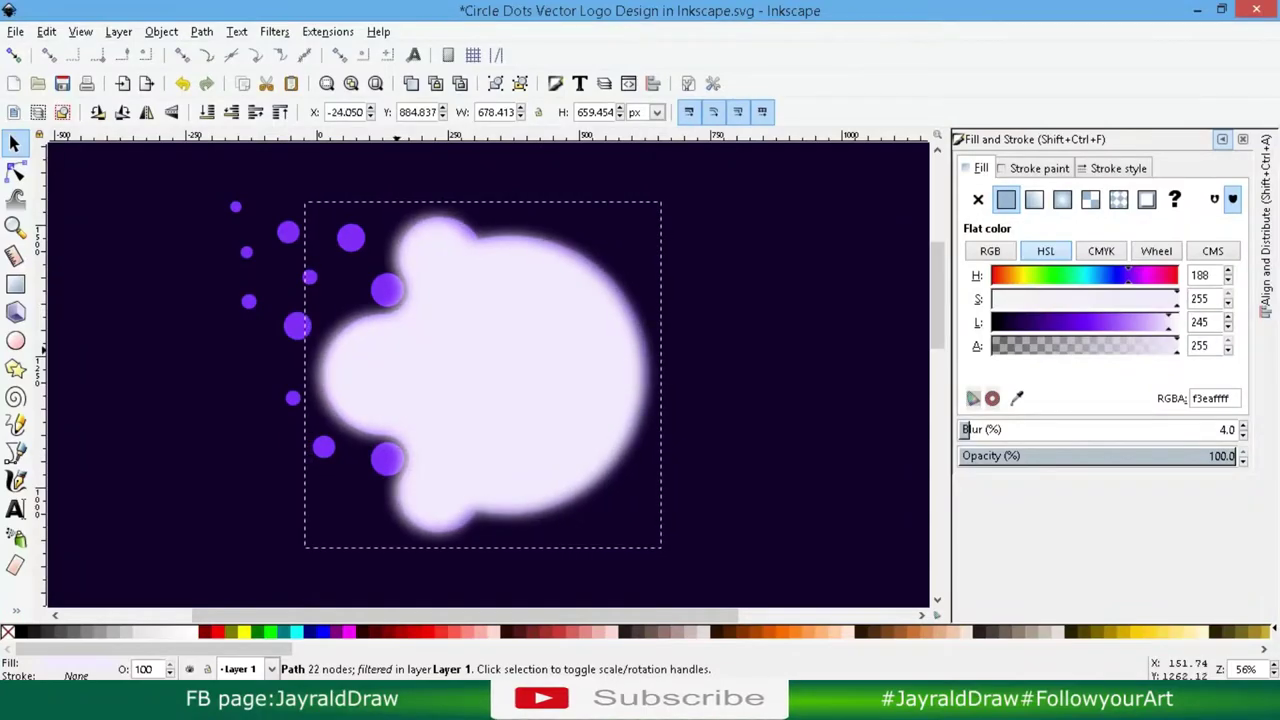
{"action": "key", "text": "ctrl+z"}
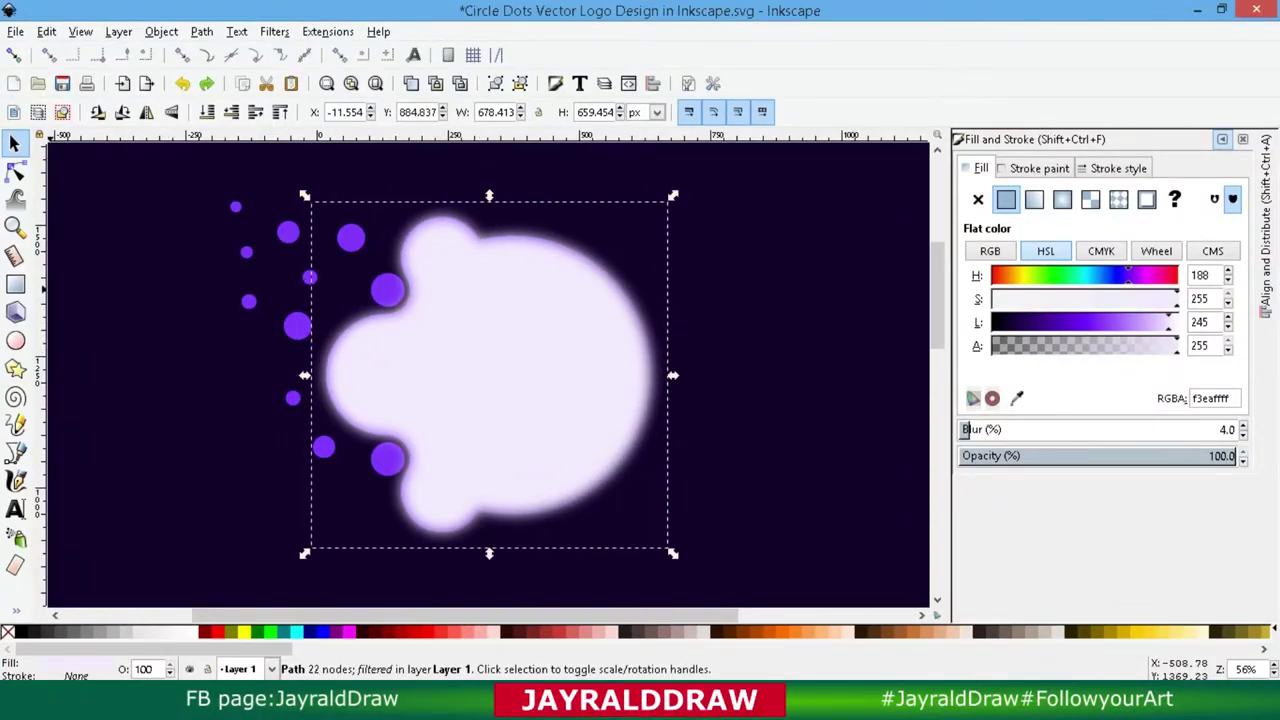
{"action": "key", "text": "r"}
{"action": "left_click_drag", "start_coordinate": [484, 188], "coordinate": [697, 577]}
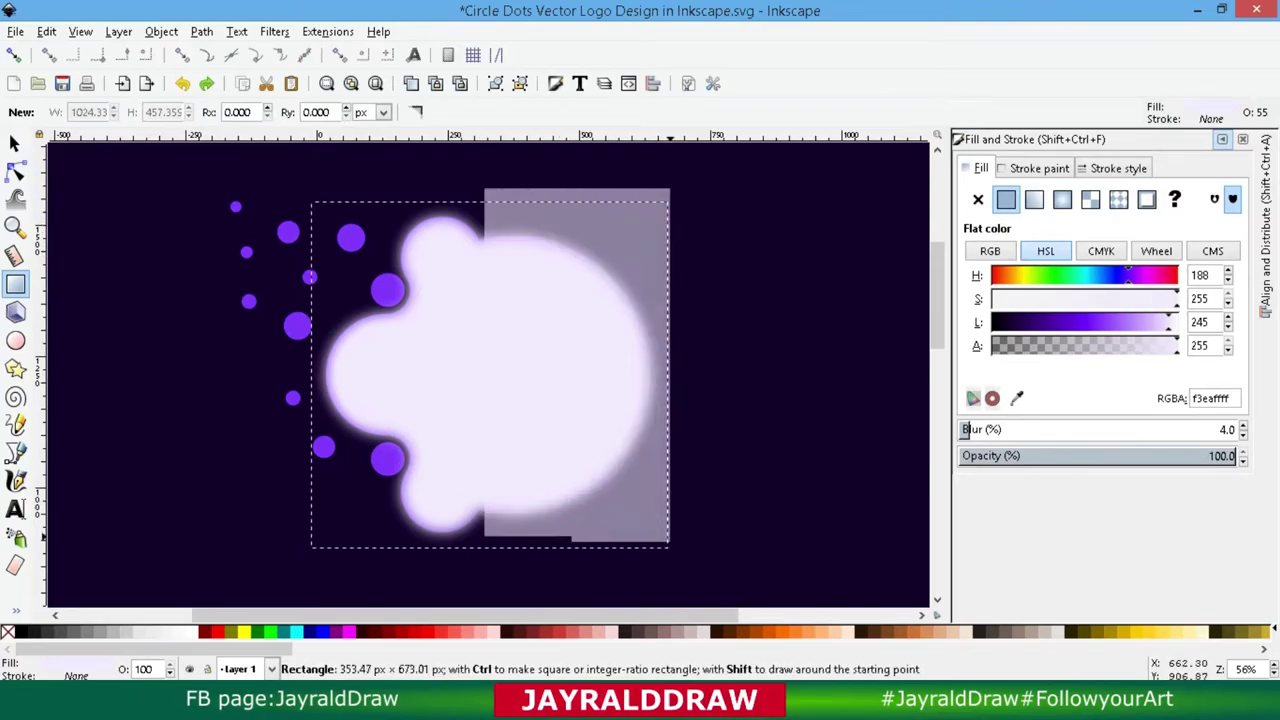
{"action": "key", "text": "s"}
{"action": "left_click", "coordinate": [340, 260], "text": "shift"}
{"action": "left_click", "coordinate": [201, 31]}
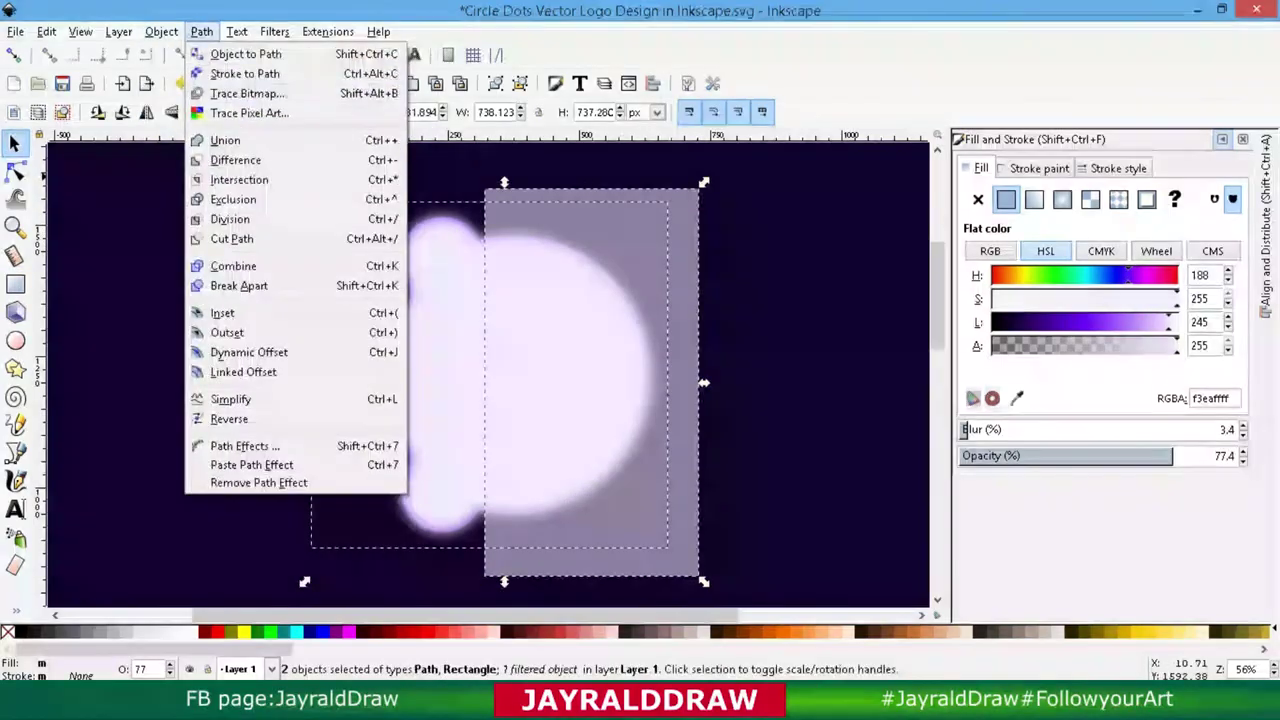
{"action": "left_click", "coordinate": [230, 157]}
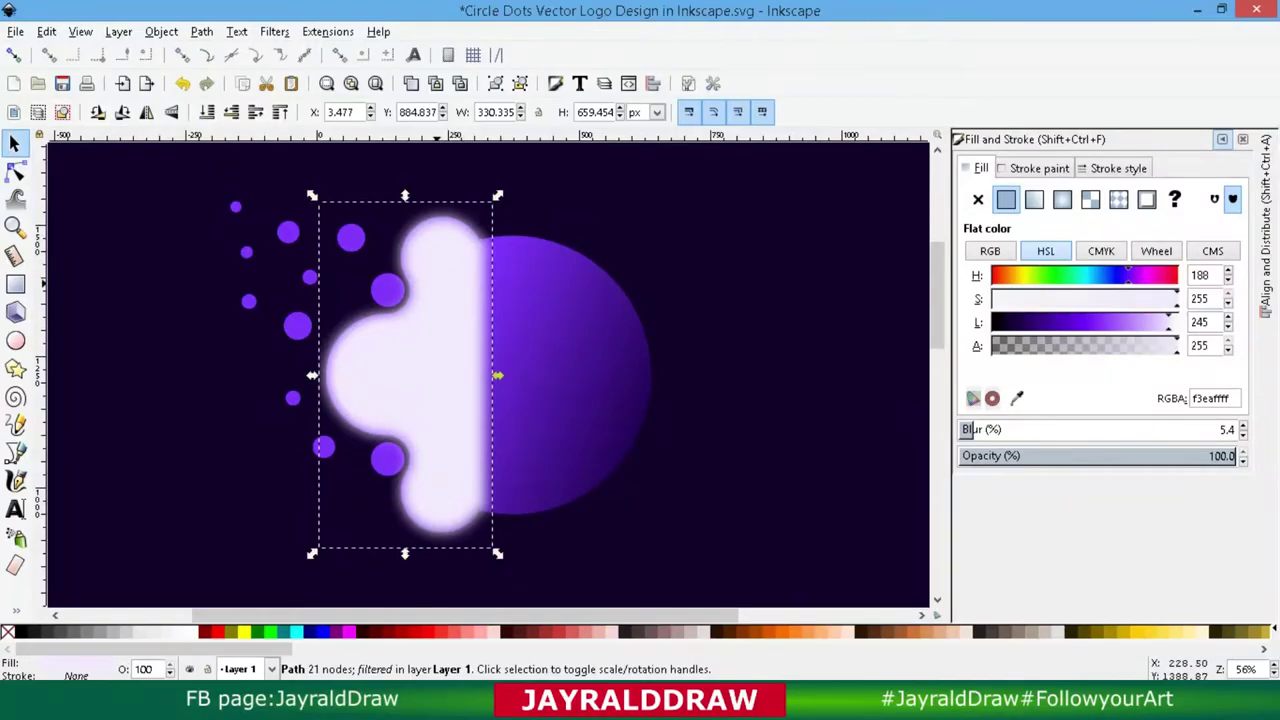
Step: Stretch the pale half-cloud slightly larger and lower it behind the purple cloud
{"action": "left_click_drag", "start_coordinate": [405, 195], "coordinate": [405, 187]}
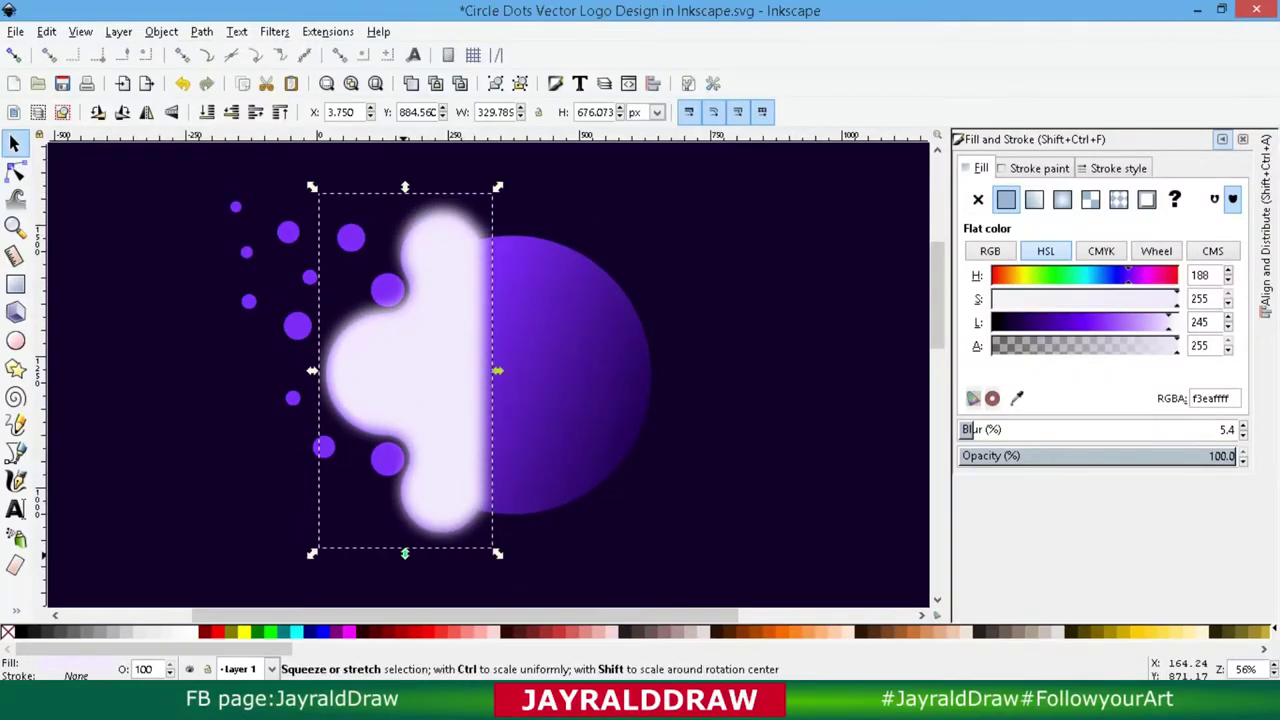
{"action": "left_click_drag", "start_coordinate": [405, 553], "coordinate": [405, 563]}
{"action": "left_click_drag", "start_coordinate": [312, 371], "coordinate": [305, 375]}
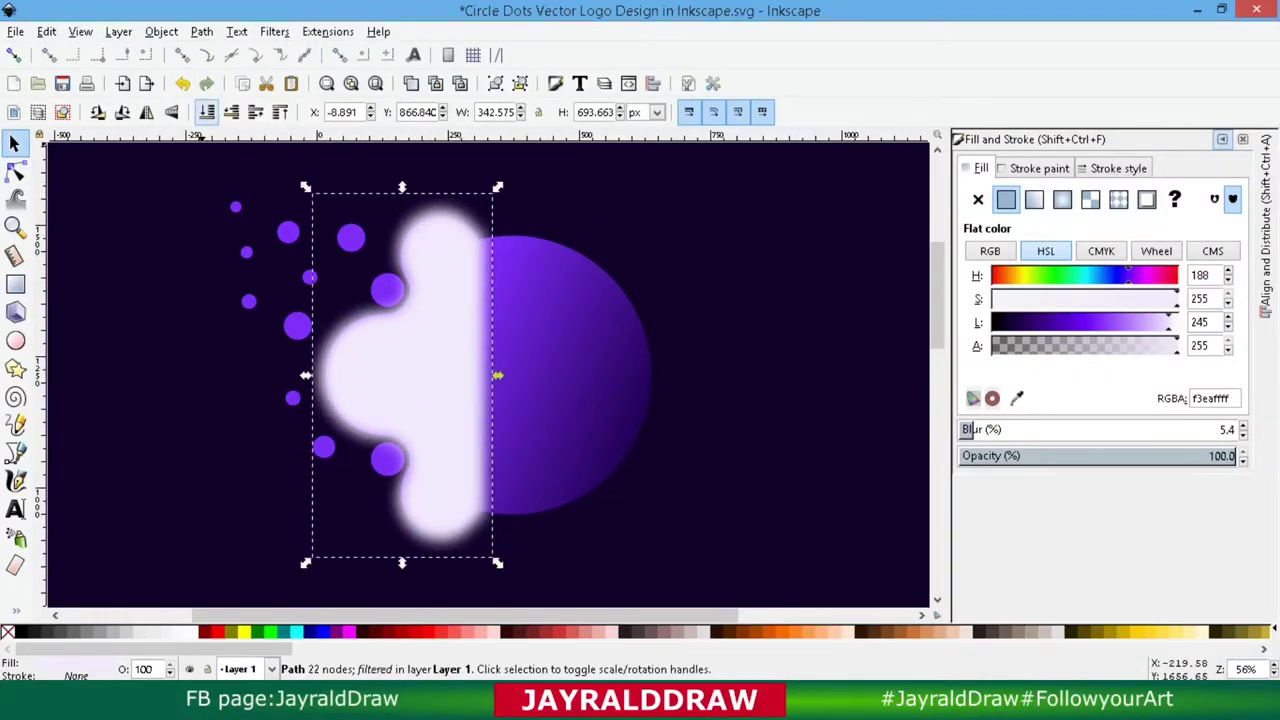
{"action": "left_click_drag", "start_coordinate": [497, 375], "coordinate": [503, 375]}
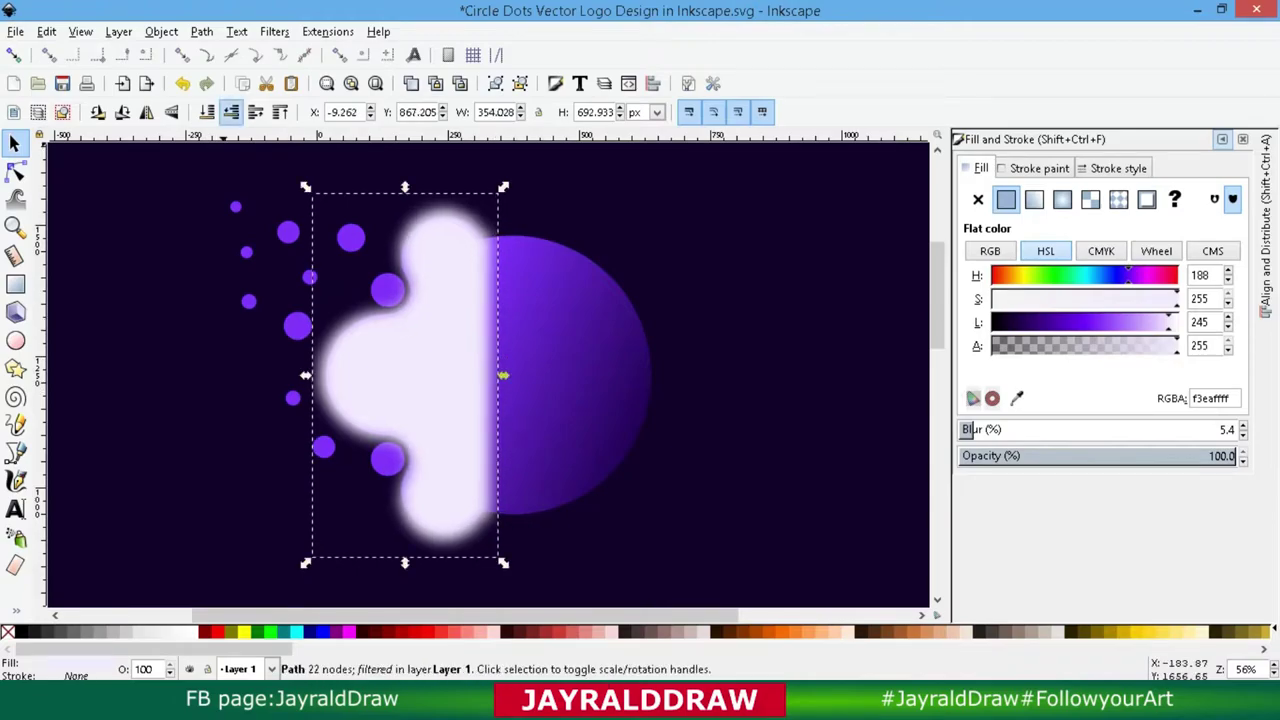
{"action": "left_click", "coordinate": [206, 111]}
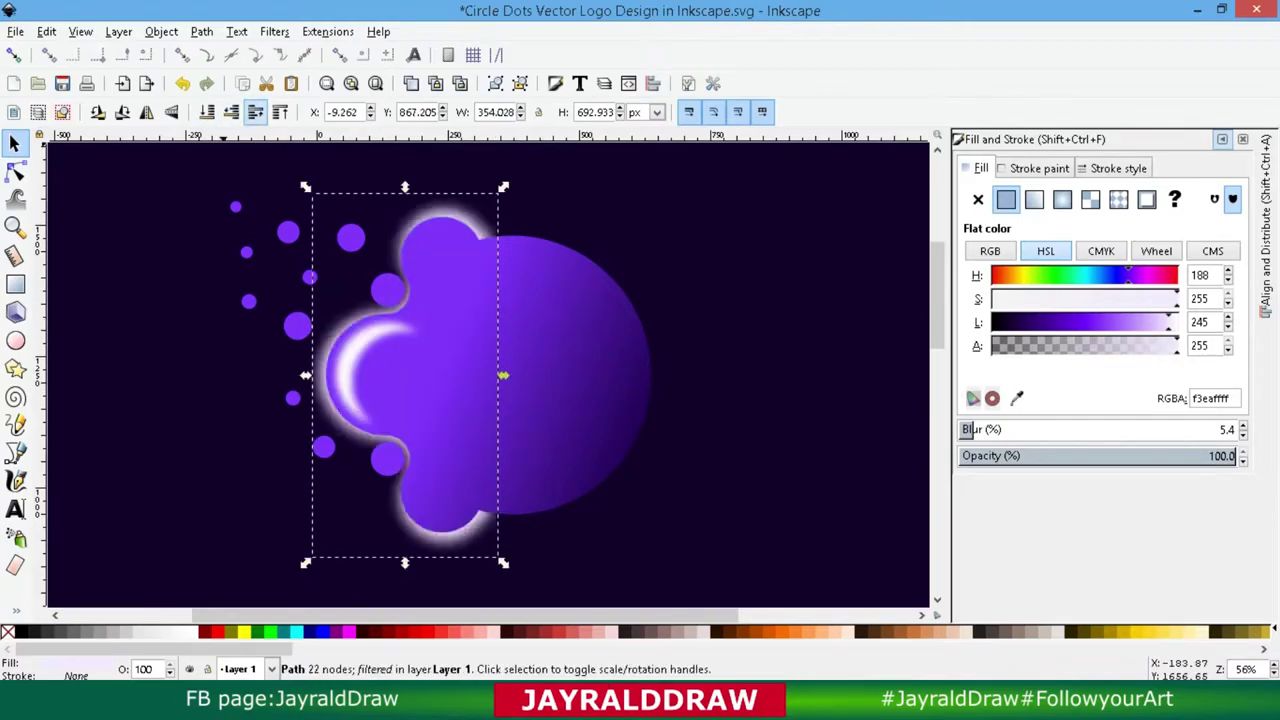
{"action": "left_click", "coordinate": [510, 375]}
Step: Duplicate the cloud as a flat dark-purple shadow copy with blur 6
{"action": "right_click", "coordinate": [523, 306]}
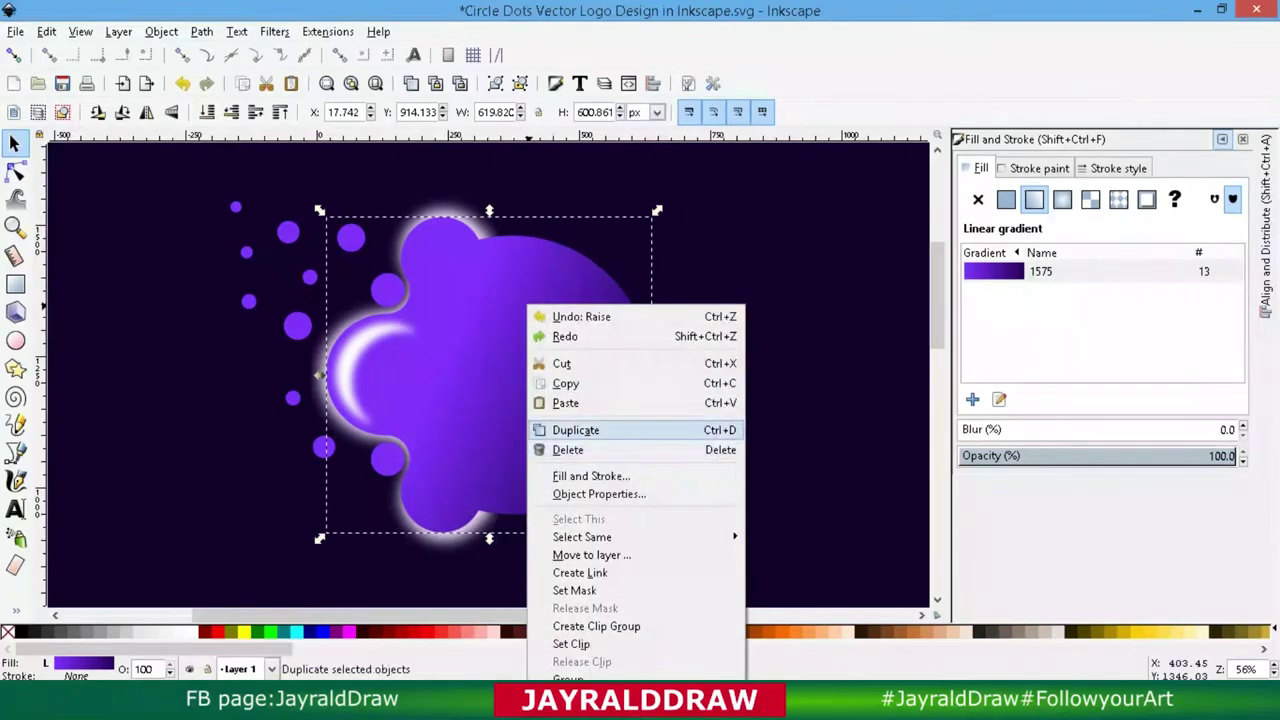
{"action": "left_click", "coordinate": [545, 430]}
{"action": "left_click", "coordinate": [1006, 199]}
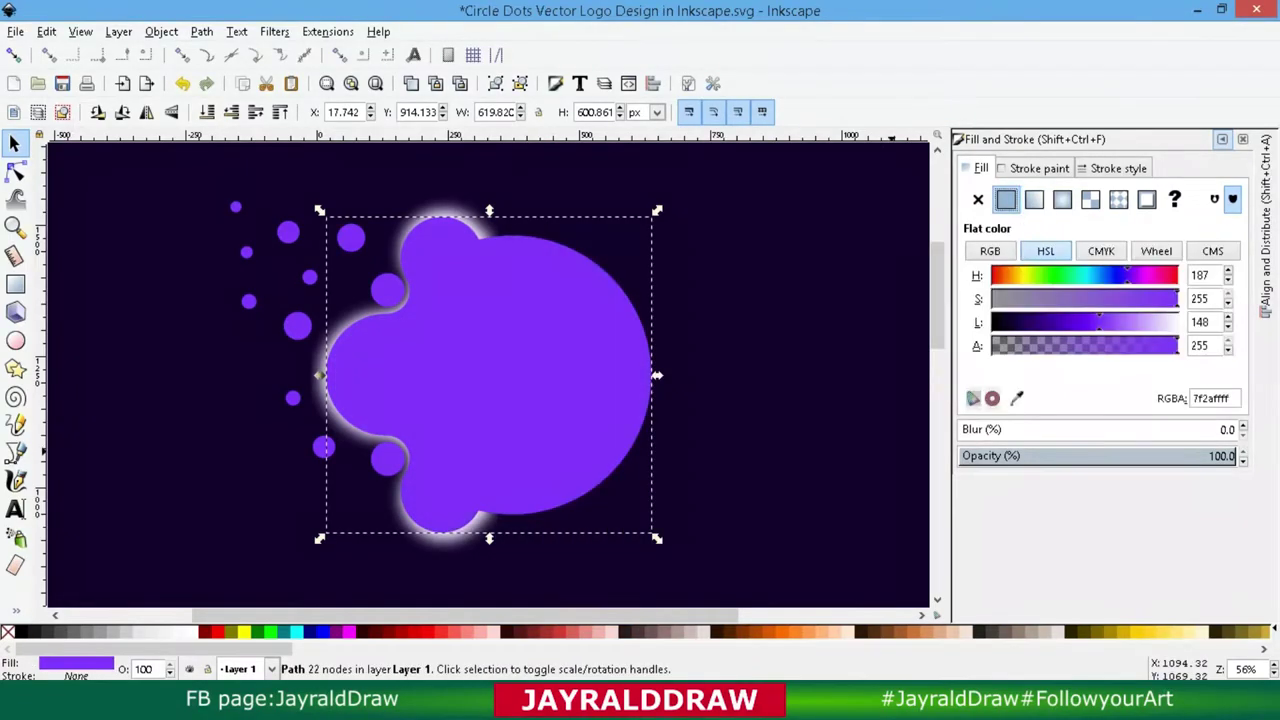
{"action": "left_click_drag", "start_coordinate": [1099, 322], "coordinate": [1038, 322]}
{"action": "left_click_drag", "start_coordinate": [963, 429], "coordinate": [975, 429]}
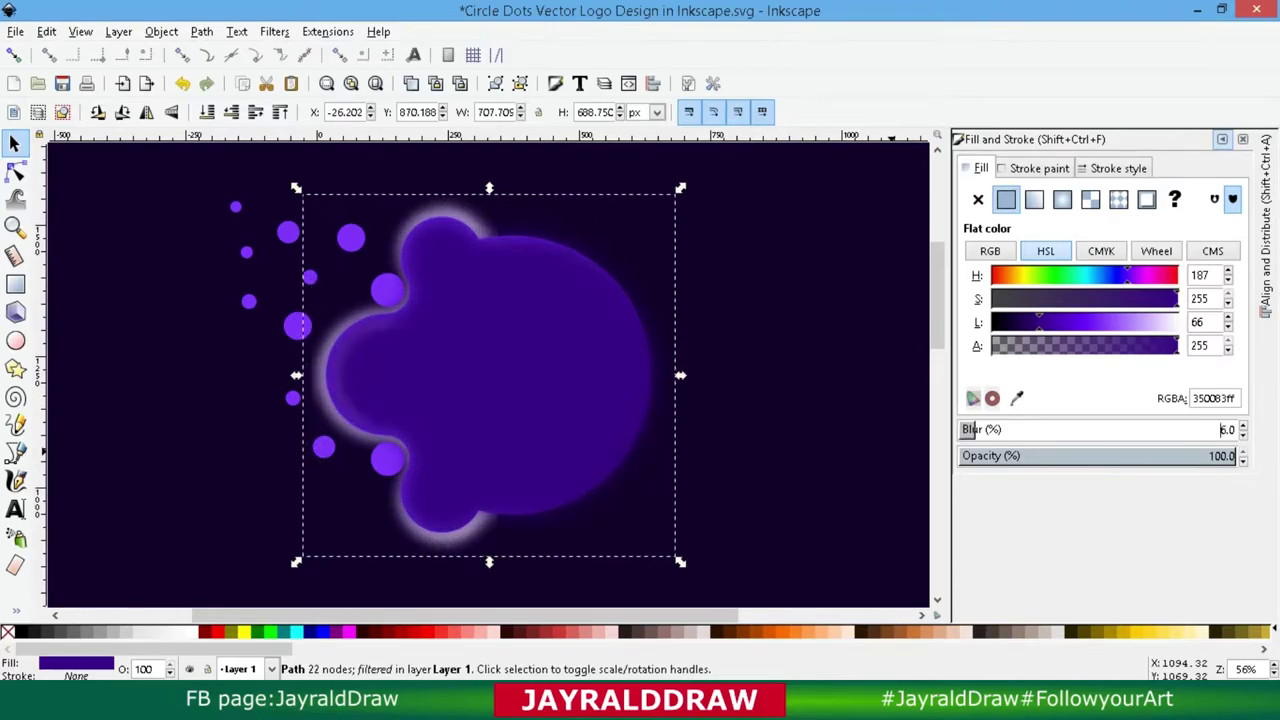
{"action": "left_click_drag", "start_coordinate": [1038, 322], "coordinate": [1010, 322]}
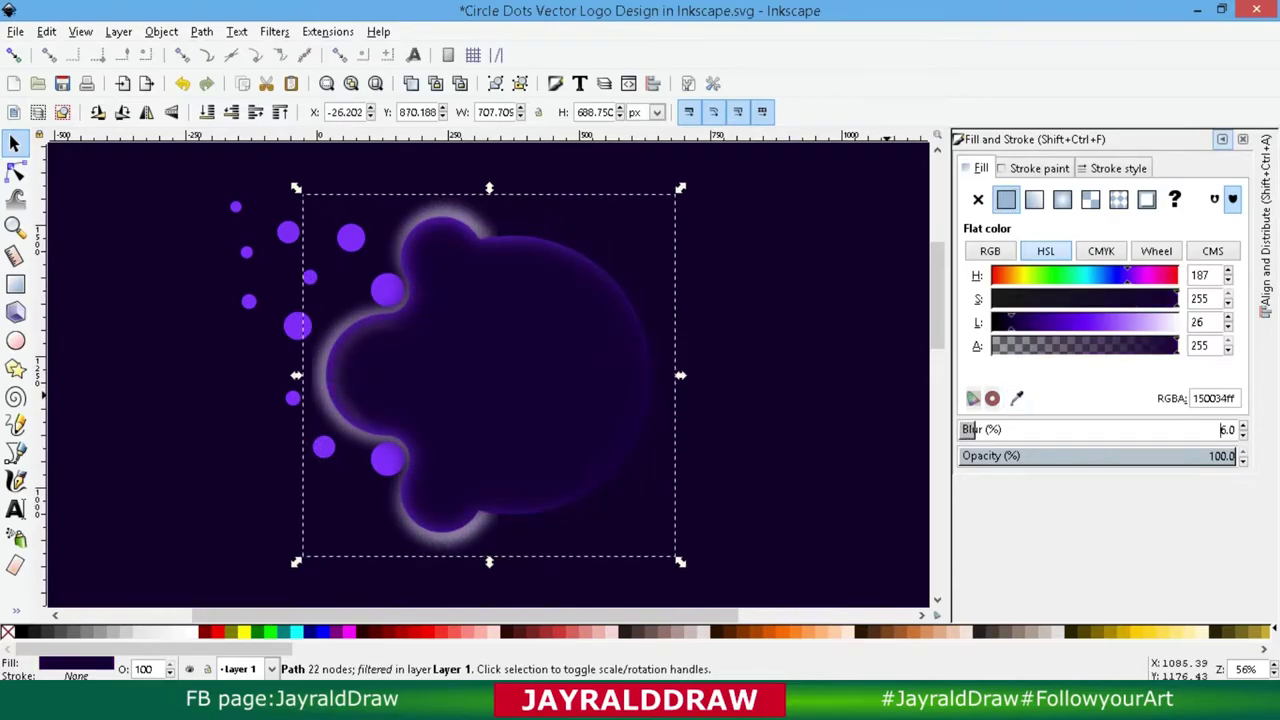
Step: Reduce the left glow shape's blur to 4
{"action": "key", "text": "Tab"}
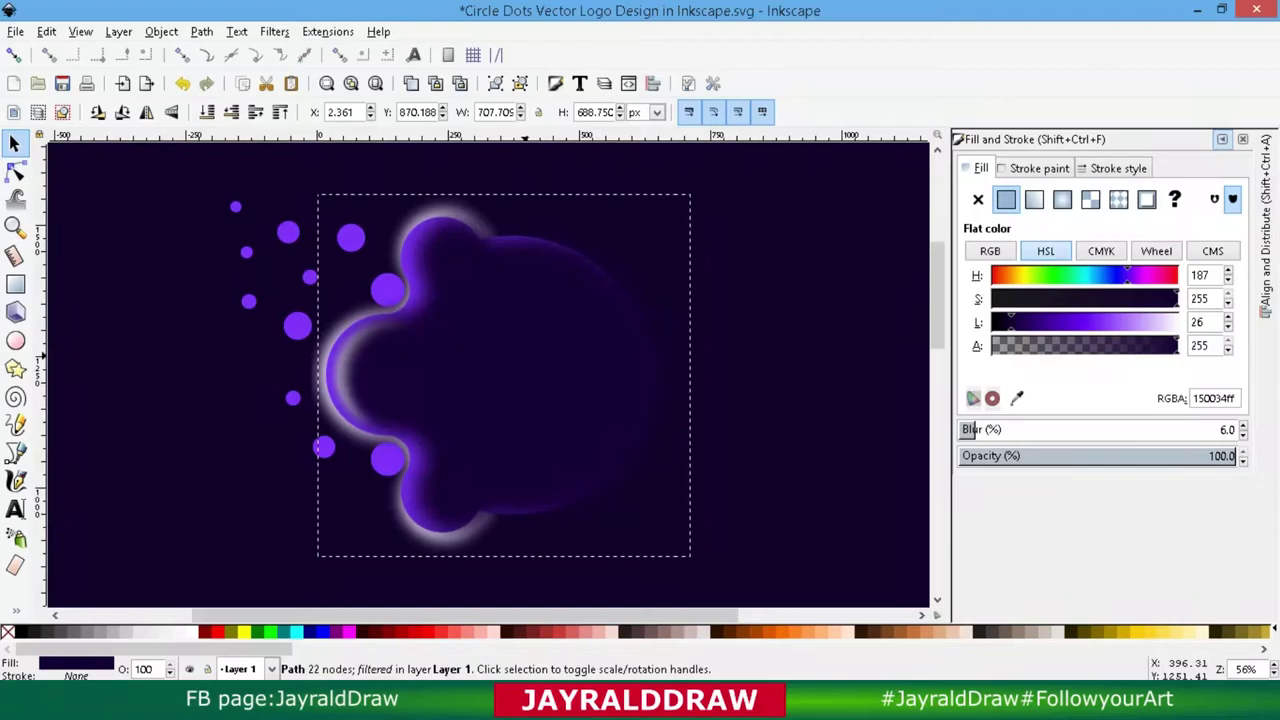
{"action": "left_click_drag", "start_coordinate": [977, 429], "coordinate": [971, 429]}
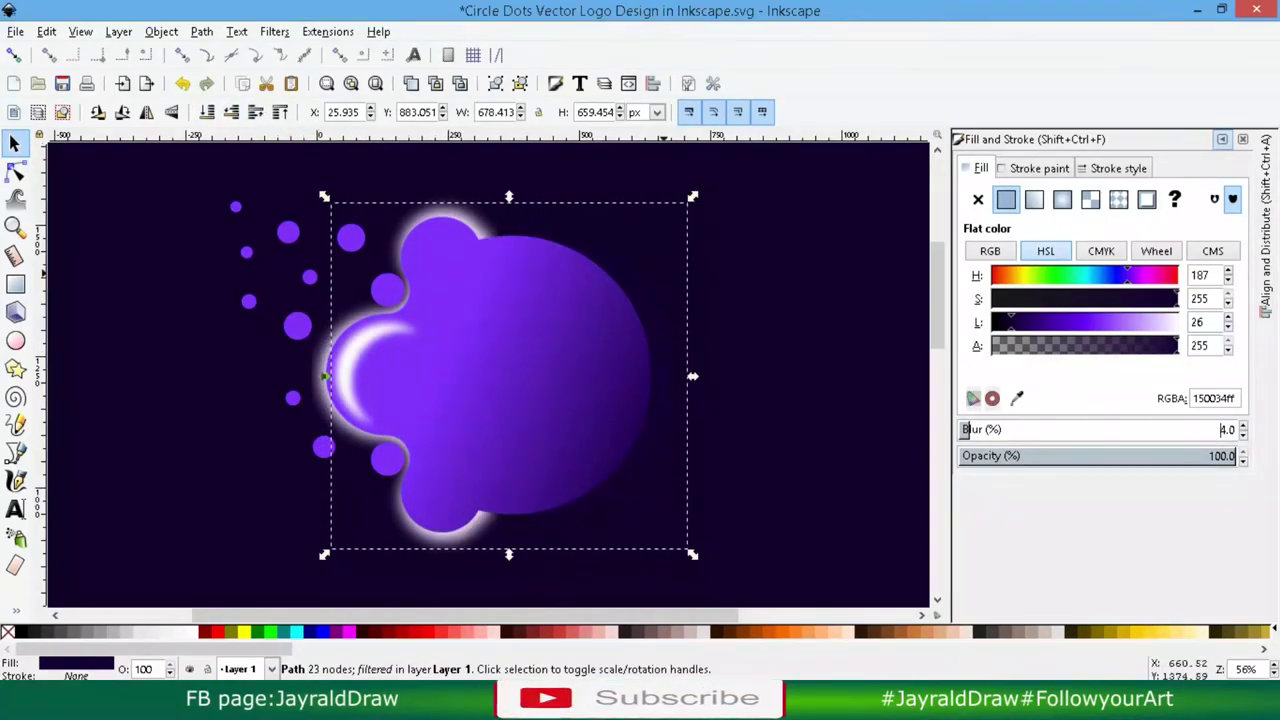
{"action": "left_click", "coordinate": [854, 412]}
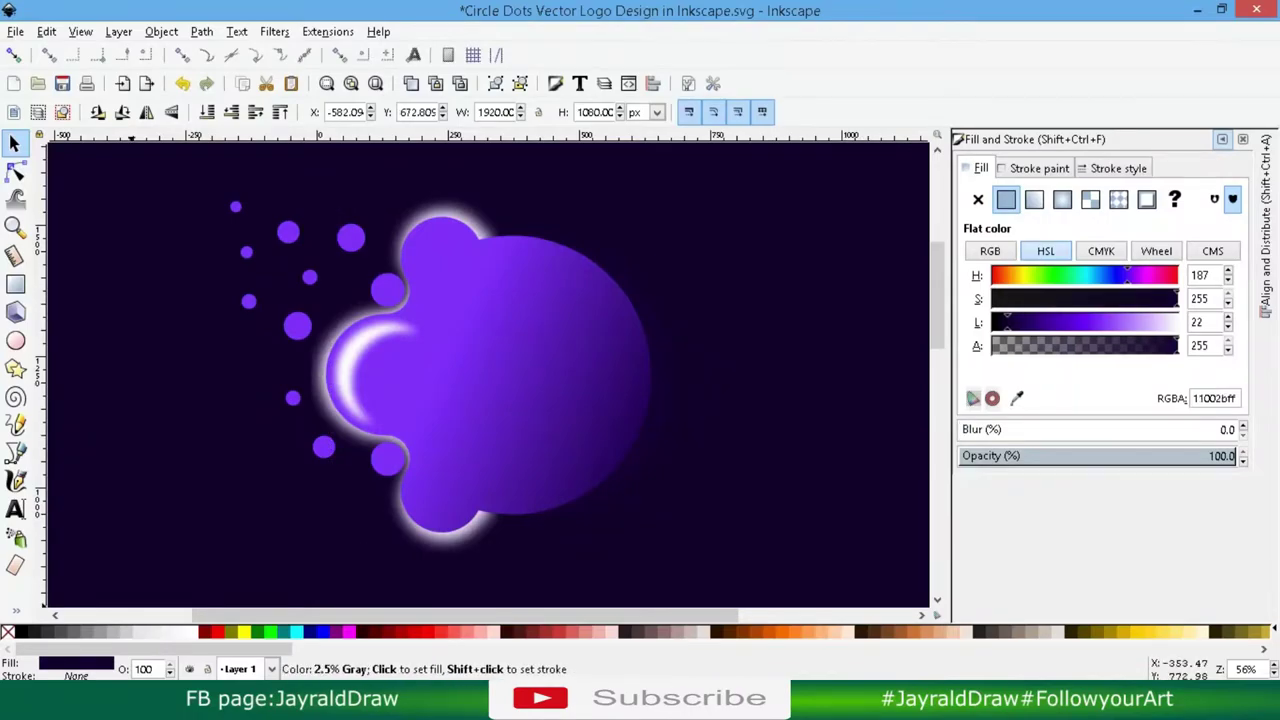
Step: Give the background rectangle a linear gradient fill and move its start point toward the top-left
{"action": "left_click_drag", "start_coordinate": [165, 648], "coordinate": [280, 648]}
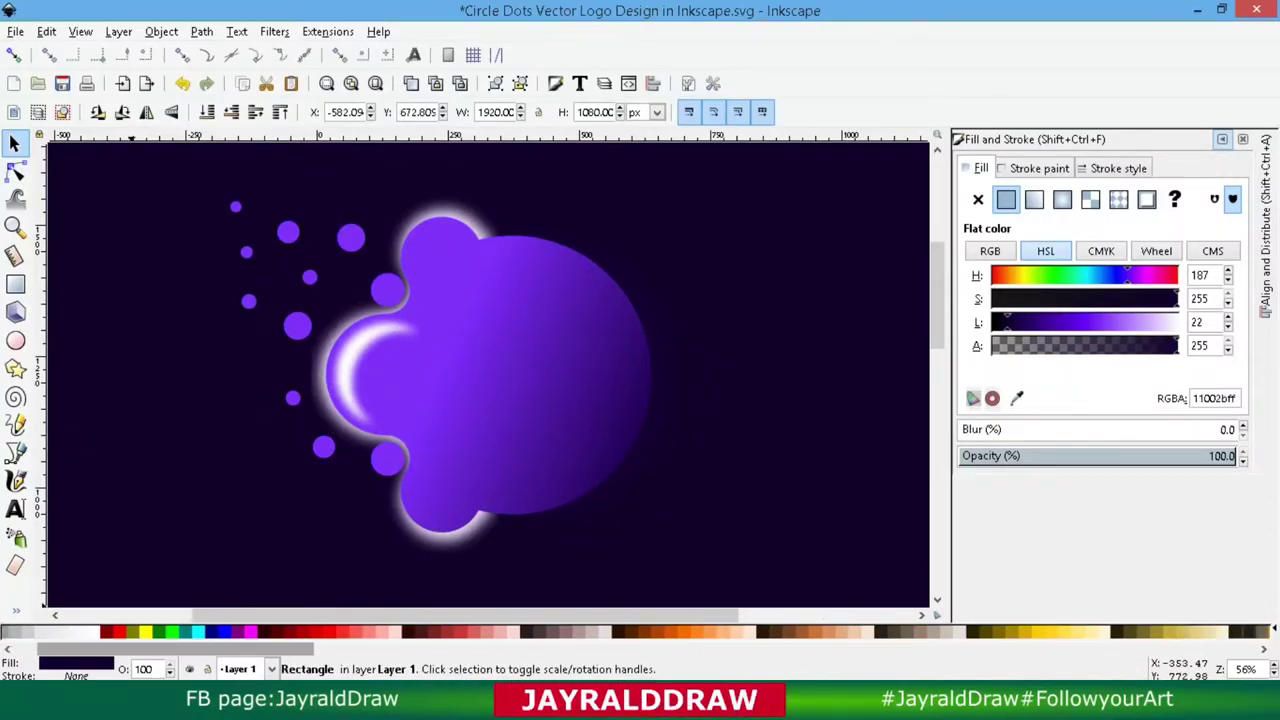
{"action": "key", "text": "minus"}
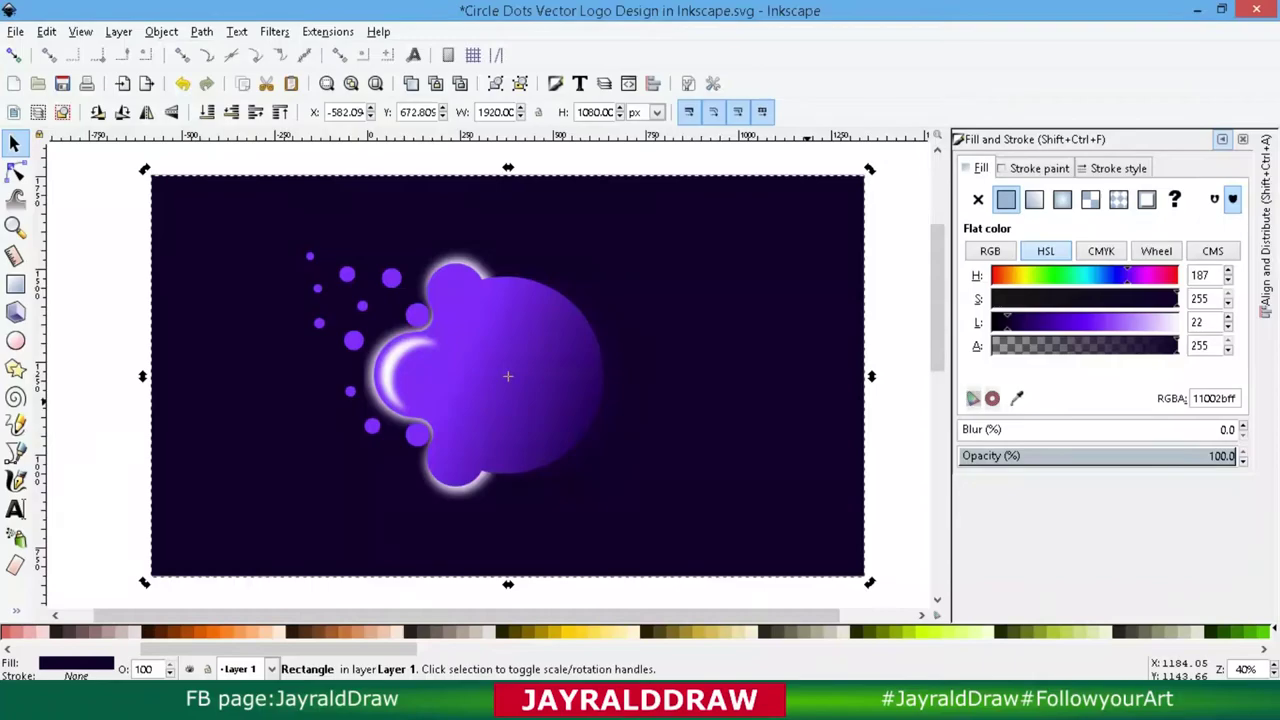
{"action": "left_click_drag", "start_coordinate": [280, 648], "coordinate": [540, 648]}
{"action": "left_click", "coordinate": [1034, 199]}
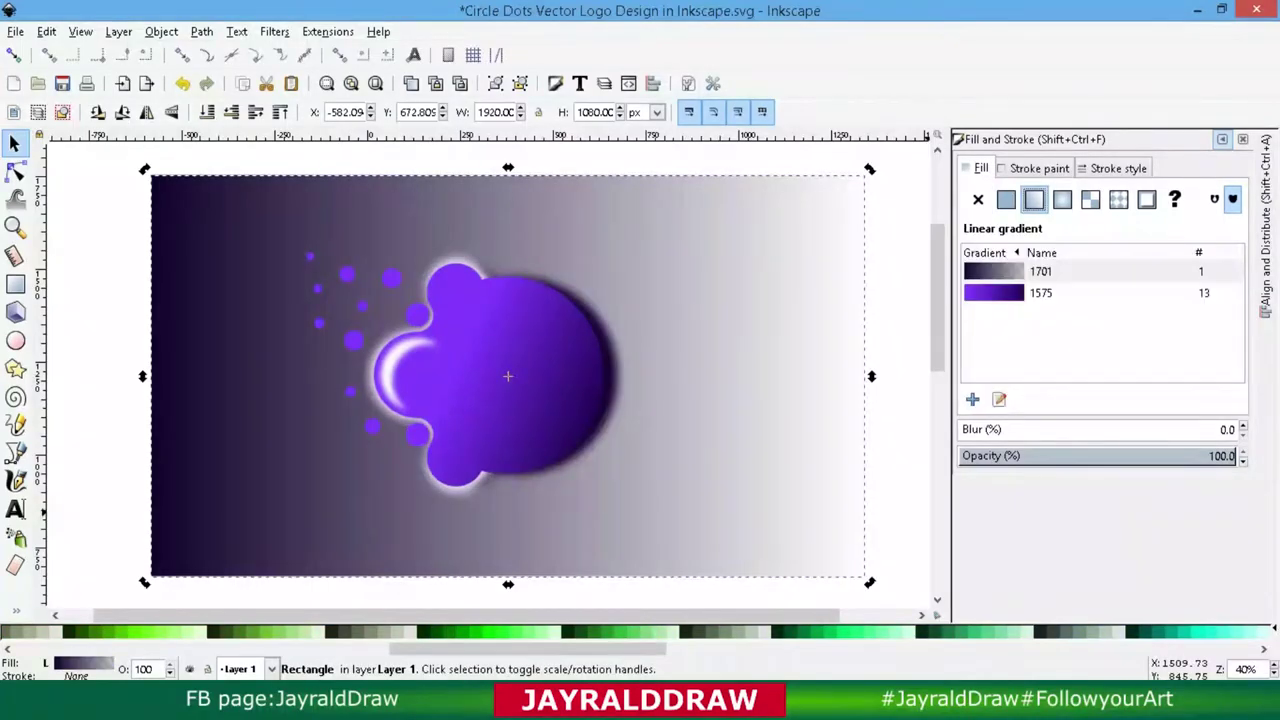
{"action": "key", "text": "g"}
{"action": "left_click_drag", "start_coordinate": [151, 376], "coordinate": [208, 216]}
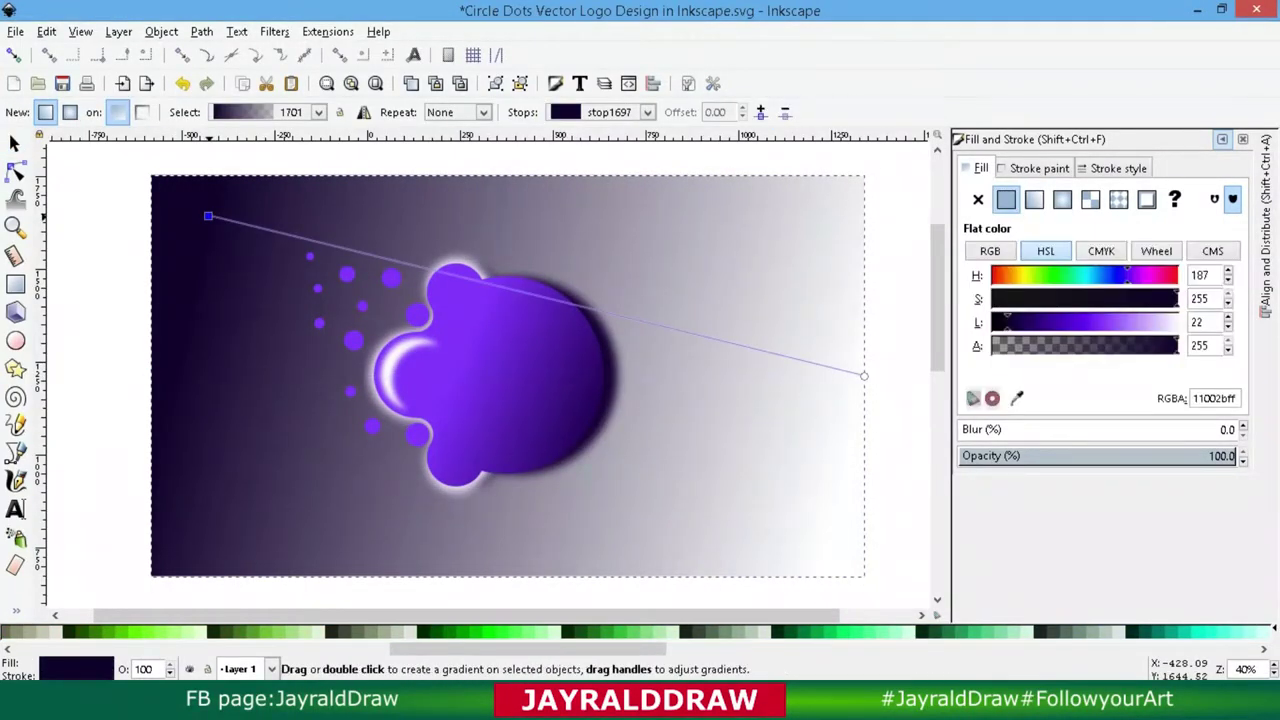
Step: Colour the gradient stops violet and purple and drag the end point toward the bottom-right
{"action": "left_click_drag", "start_coordinate": [527, 648], "coordinate": [1120, 648]}
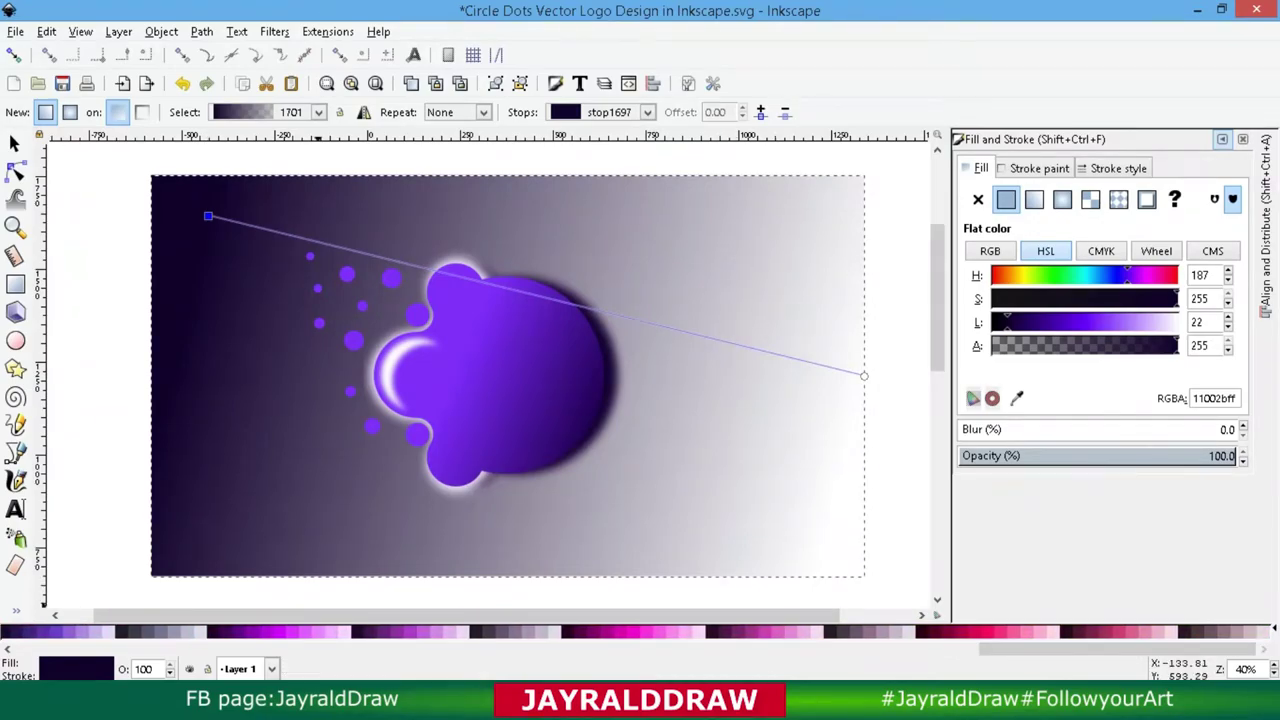
{"action": "left_click_drag", "start_coordinate": [1120, 648], "coordinate": [145, 648]}
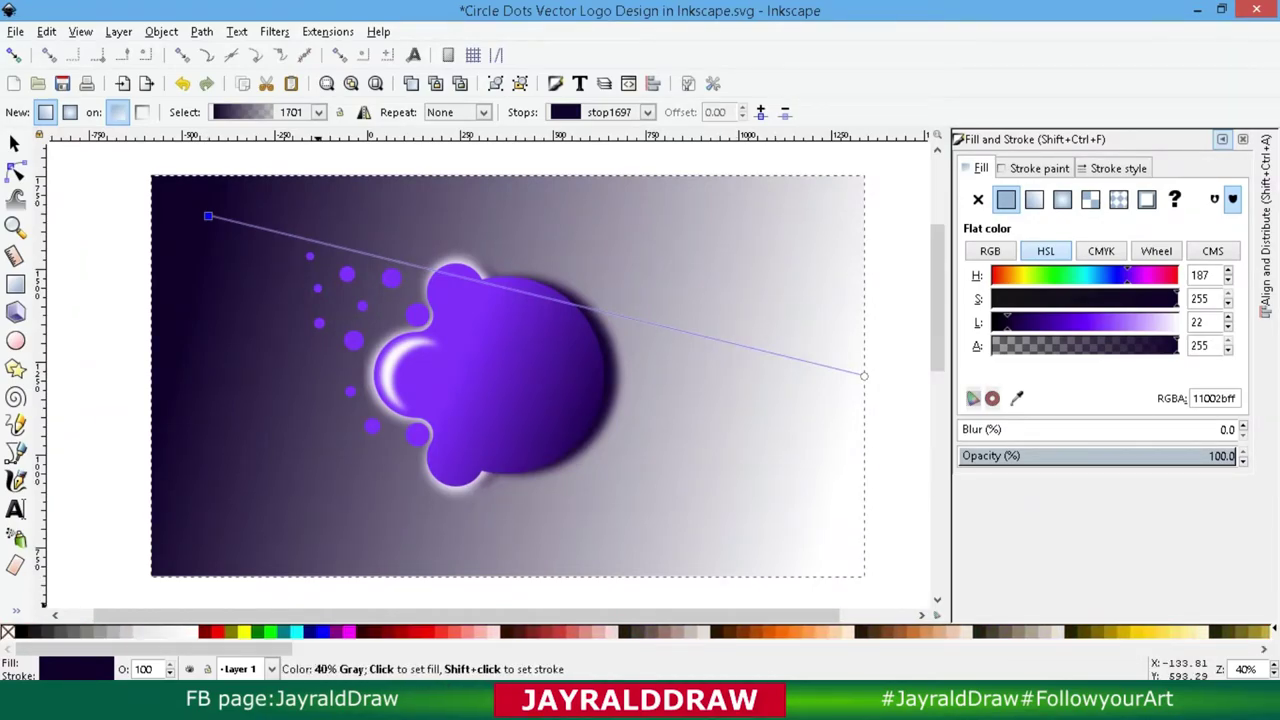
{"action": "left_click", "coordinate": [92, 631]}
{"action": "left_click_drag", "start_coordinate": [155, 648], "coordinate": [907, 648]}
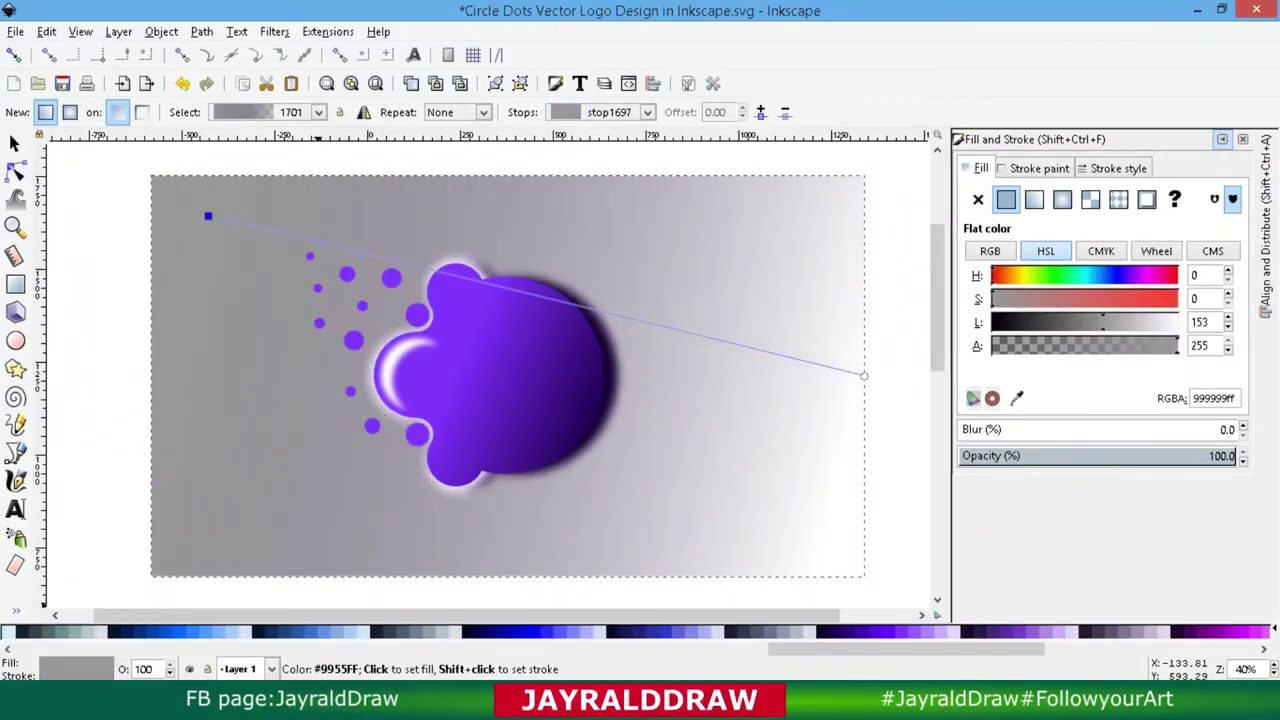
{"action": "left_click", "coordinate": [1175, 631]}
{"action": "left_click_drag", "start_coordinate": [864, 376], "coordinate": [855, 538]}
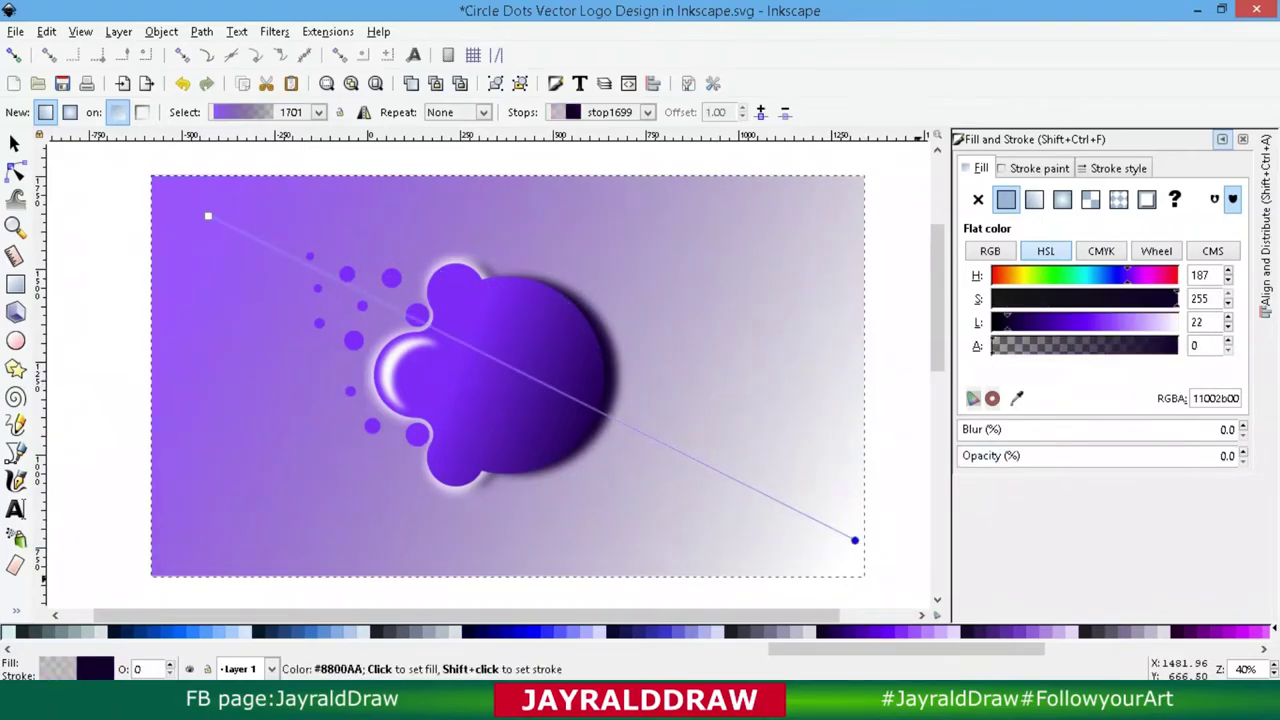
{"action": "left_click", "coordinate": [1235, 631]}
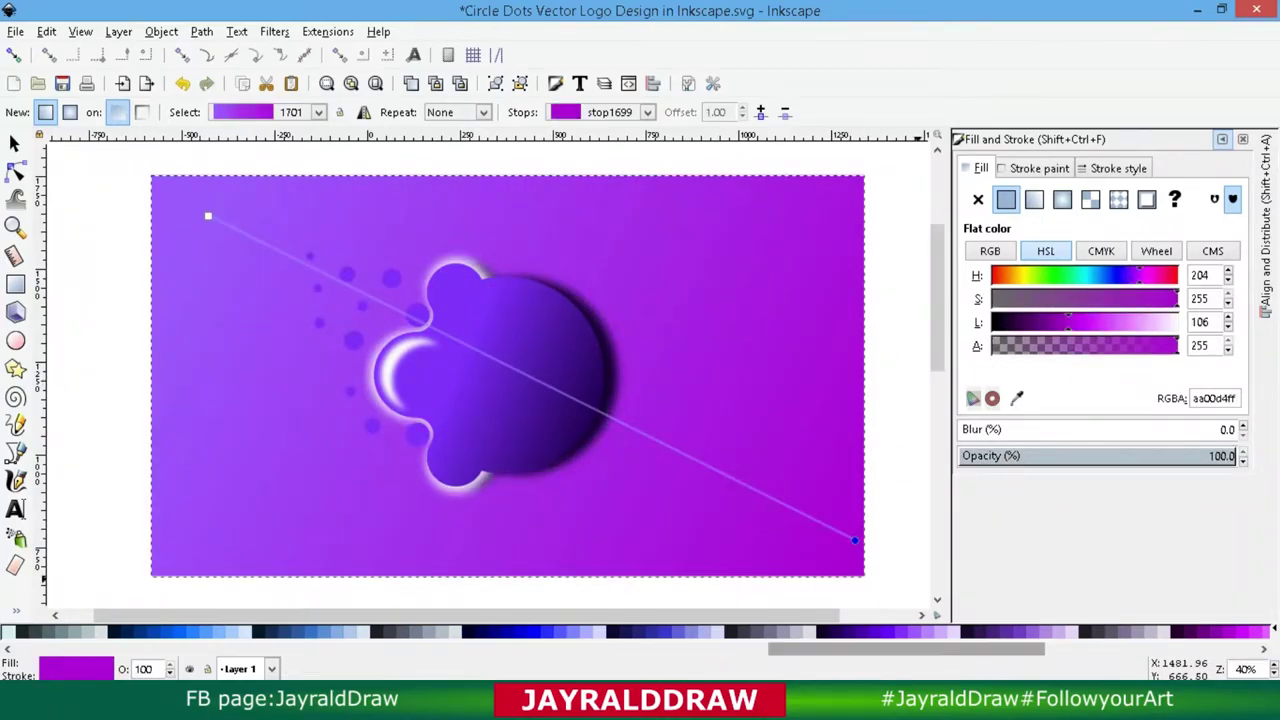
Step: Refine the stops to pale lavender (ccaaff) and pink-violet (E580FF) and adjust both gradient handles
{"action": "scroll", "coordinate": [1235, 631], "scroll_direction": "down", "scroll_amount": 1}
{"action": "left_click", "coordinate": [208, 216]}
{"action": "left_click", "coordinate": [1190, 631]}
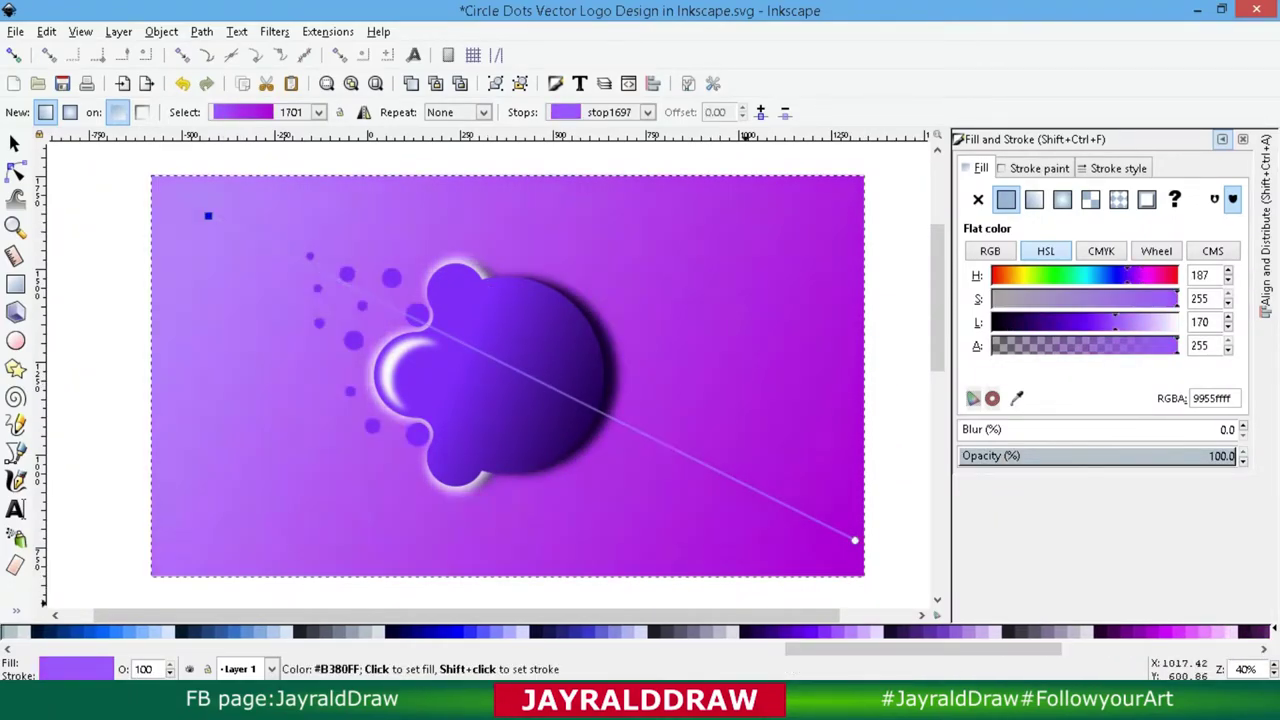
{"action": "left_click", "coordinate": [1203, 631]}
{"action": "left_click_drag", "start_coordinate": [855, 543], "coordinate": [881, 586]}
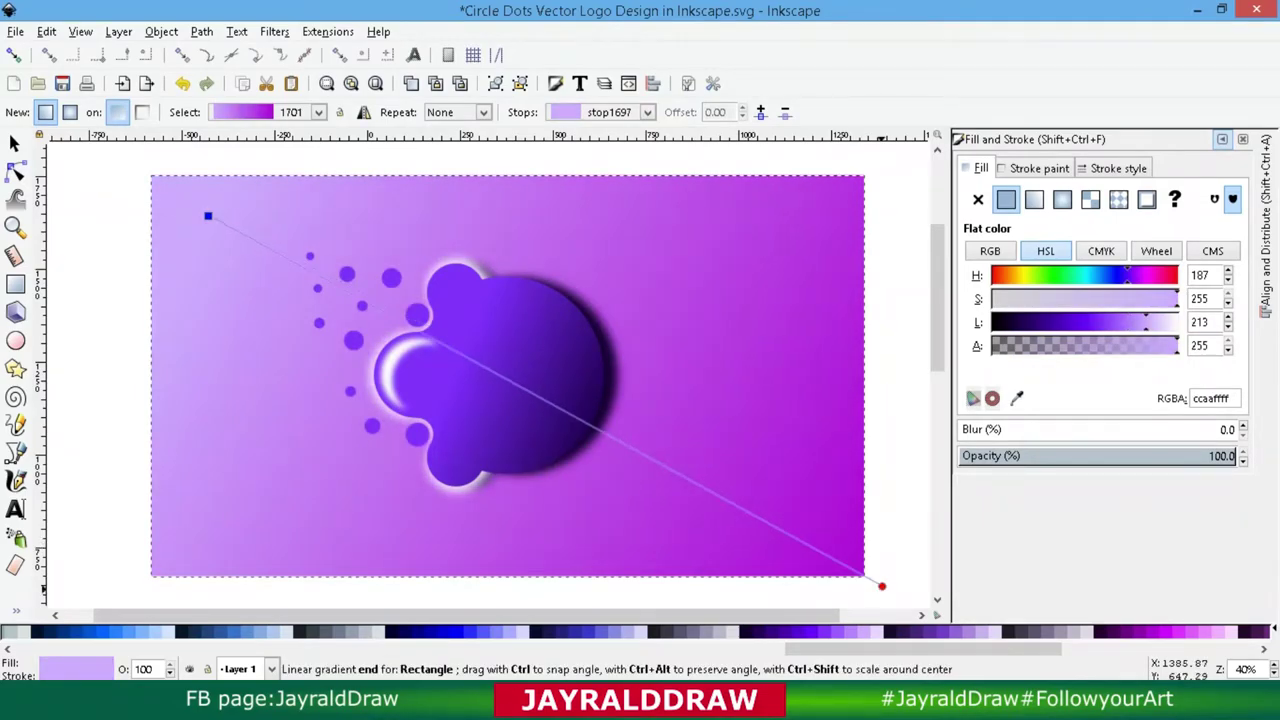
{"action": "left_click", "coordinate": [1212, 631]}
{"action": "left_click", "coordinate": [1222, 631]}
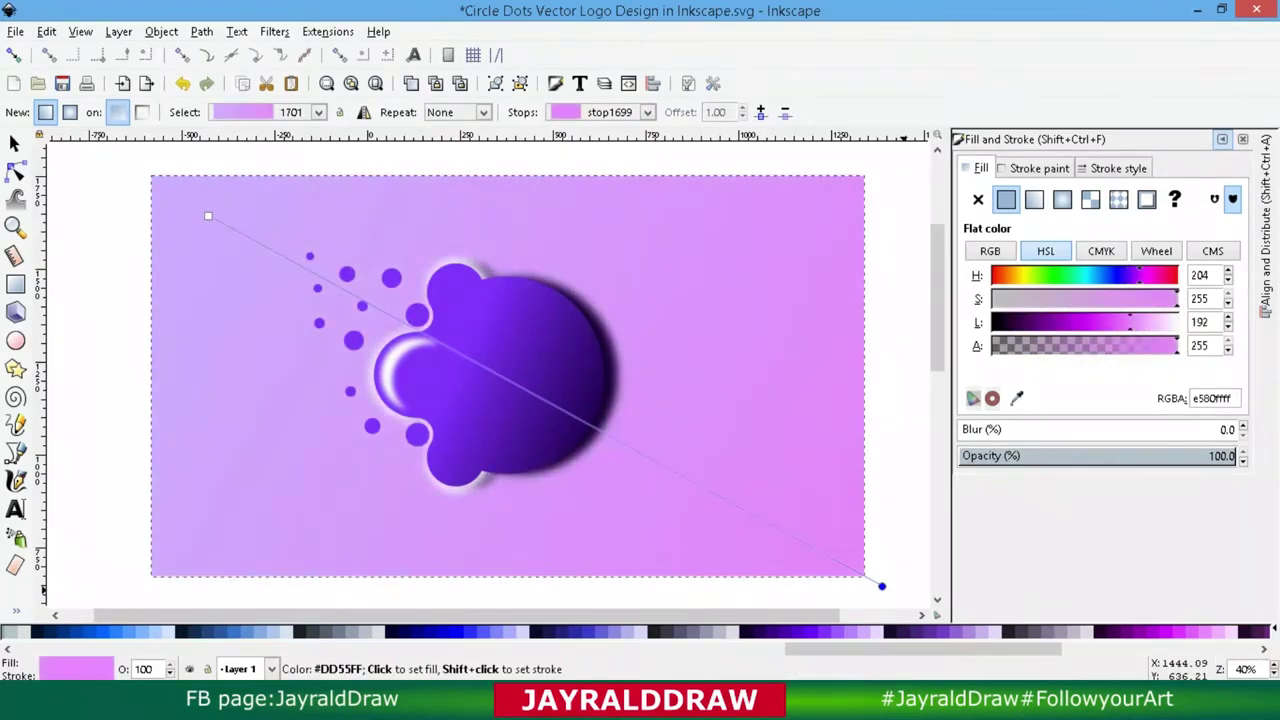
{"action": "left_click_drag", "start_coordinate": [269, 252], "coordinate": [377, 297]}
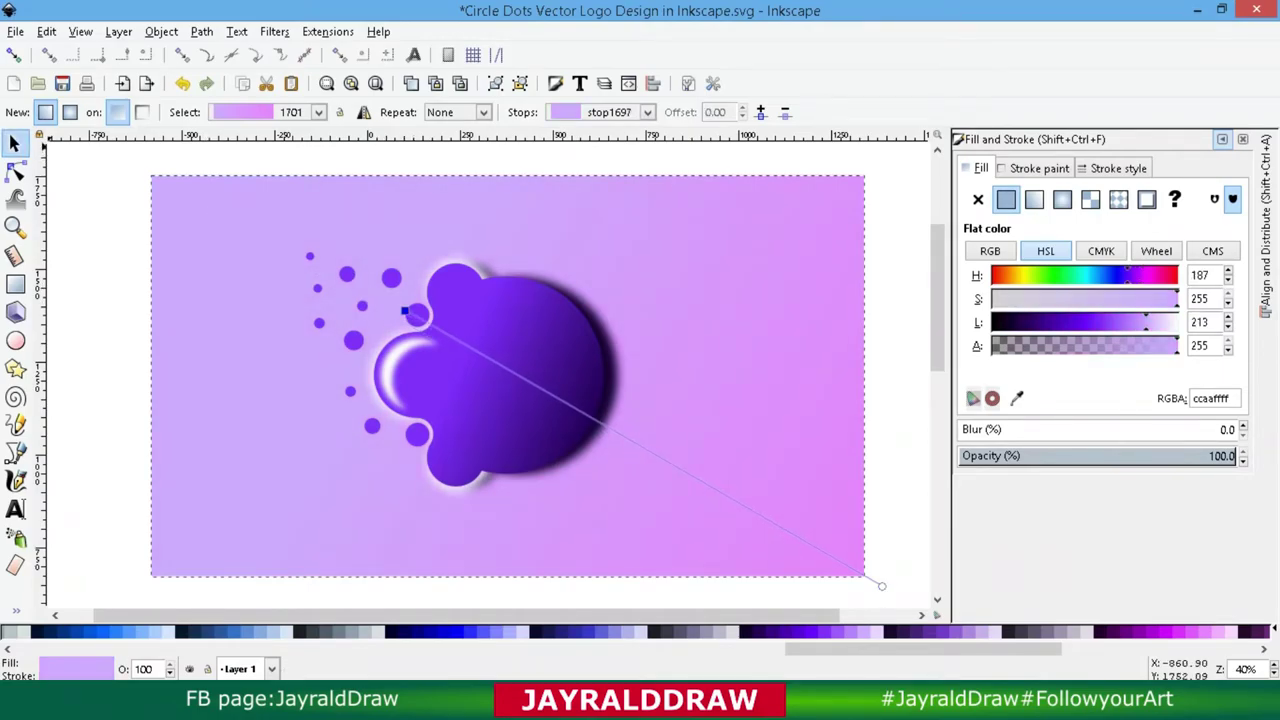
{"action": "key", "text": "s"}
{"action": "left_click", "coordinate": [598, 365]}
Step: Duplicate the white crescent highlight and fit the copy, shrunk and rotated, onto the top lobe
{"action": "left_click", "coordinate": [688, 365]}
{"action": "key", "text": "plus"}
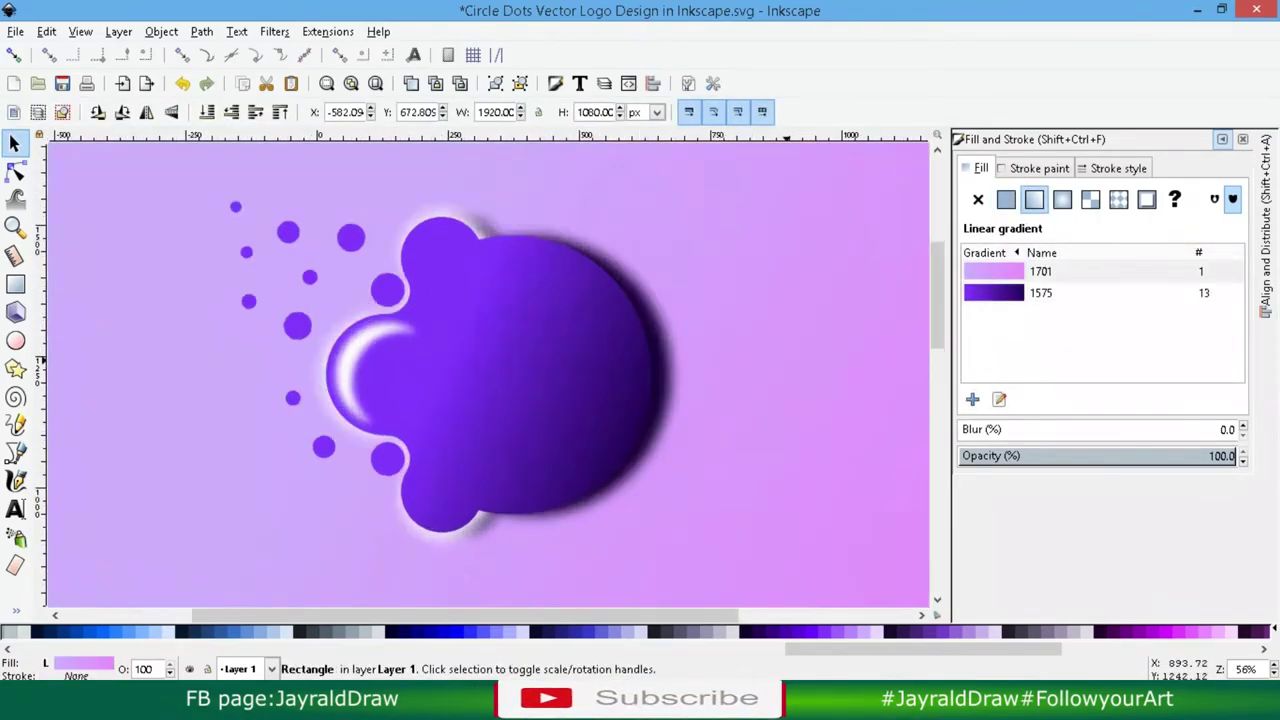
{"action": "left_click", "coordinate": [680, 353]}
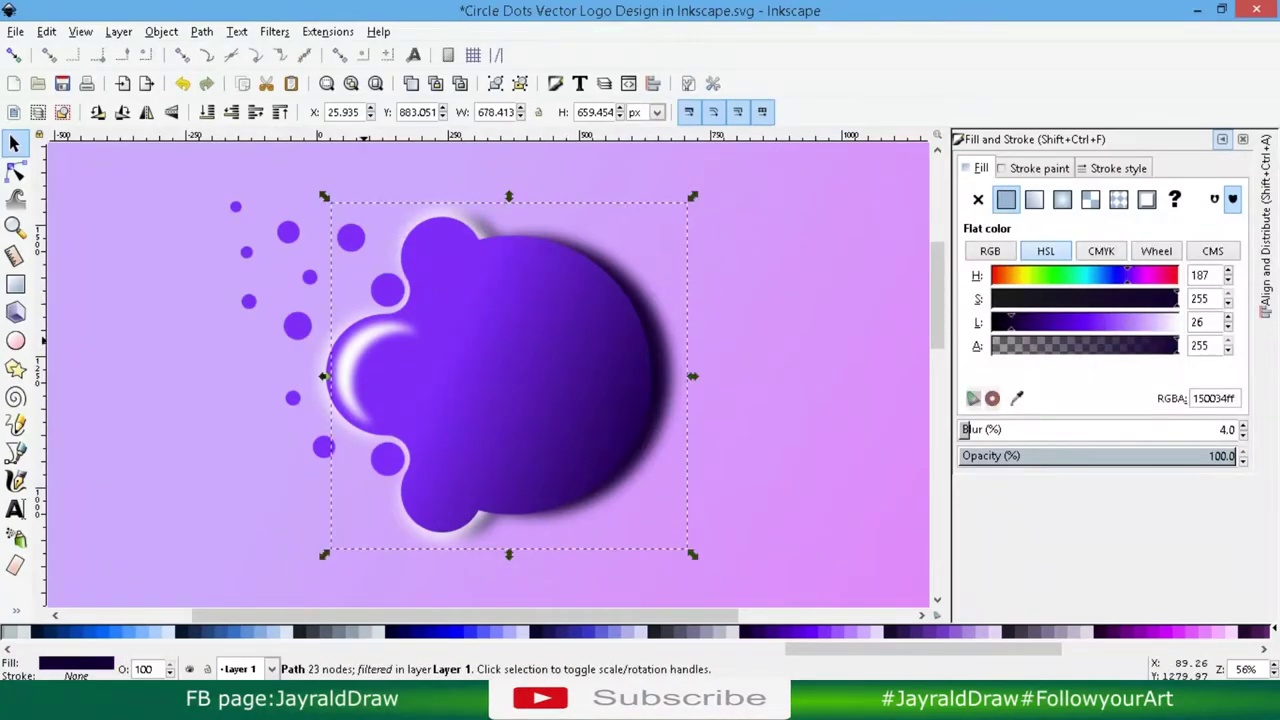
{"action": "left_click", "coordinate": [365, 365]}
{"action": "right_click", "coordinate": [368, 338]}
{"action": "left_click", "coordinate": [414, 457]}
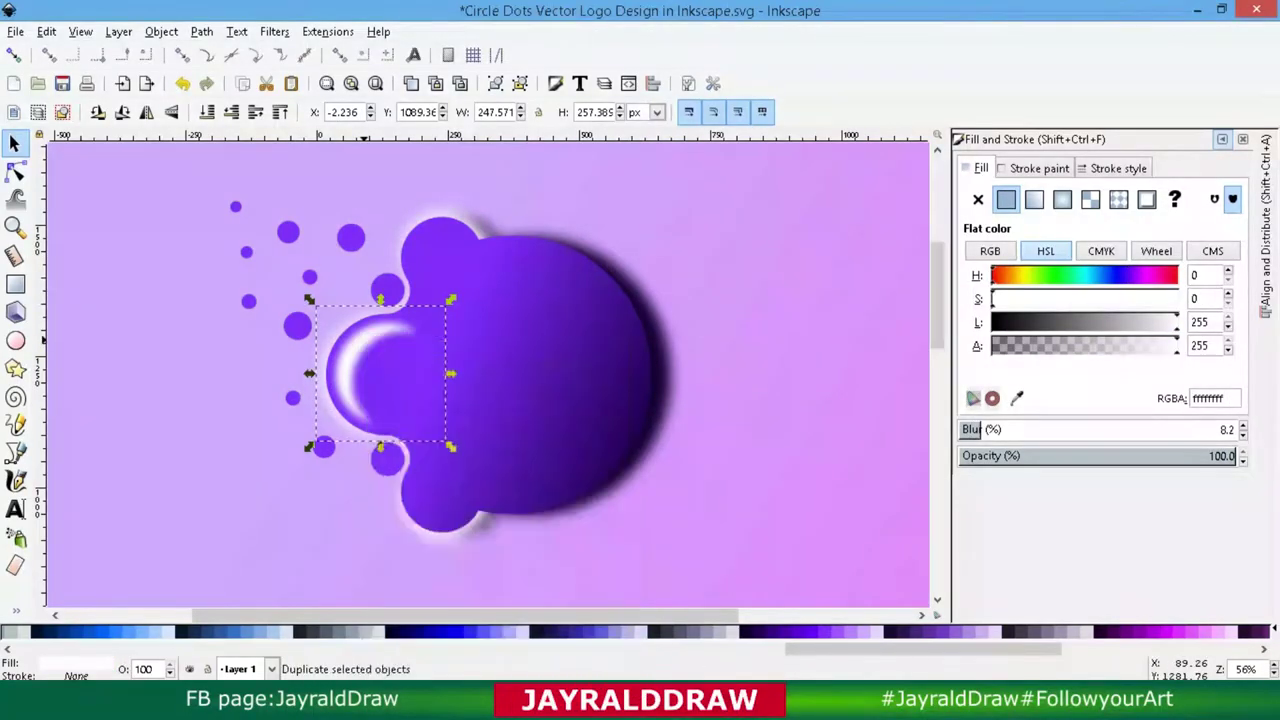
{"action": "left_click_drag", "start_coordinate": [370, 342], "coordinate": [445, 236]}
{"action": "left_click_drag", "start_coordinate": [518, 340], "coordinate": [477, 297]}
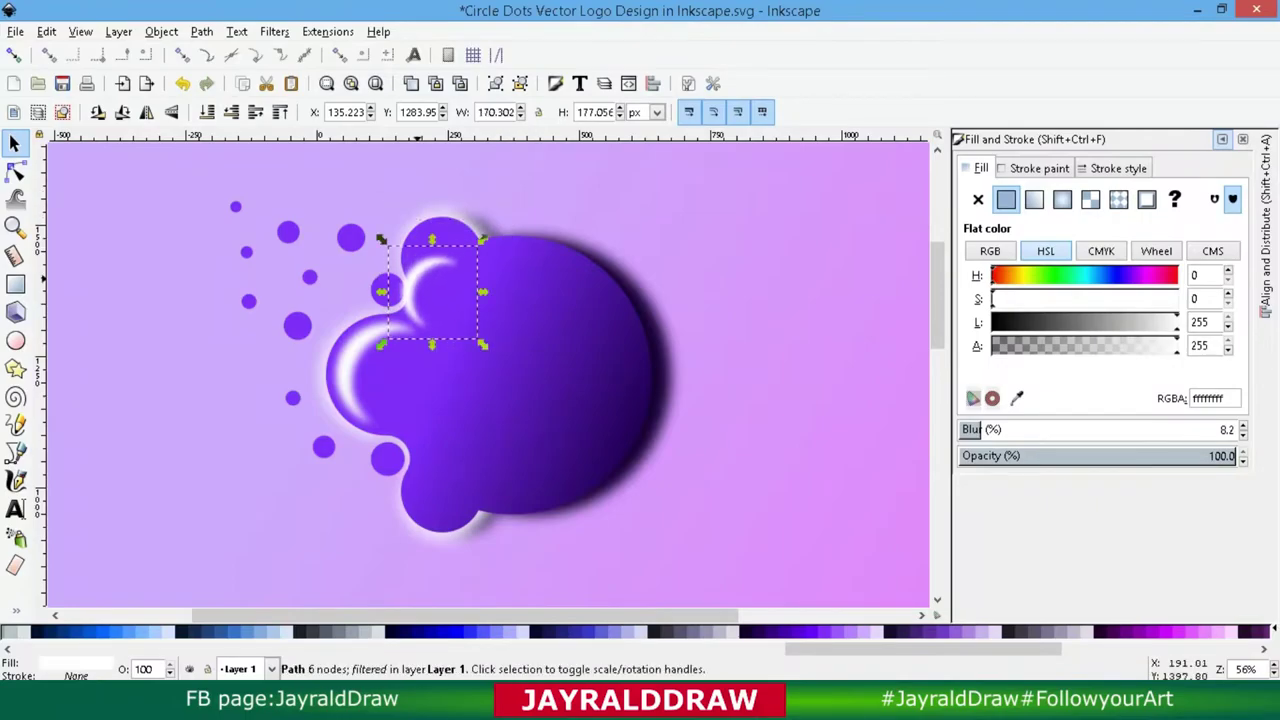
{"action": "left_click_drag", "start_coordinate": [440, 258], "coordinate": [448, 267]}
{"action": "left_click_drag", "start_coordinate": [490, 311], "coordinate": [482, 318]}
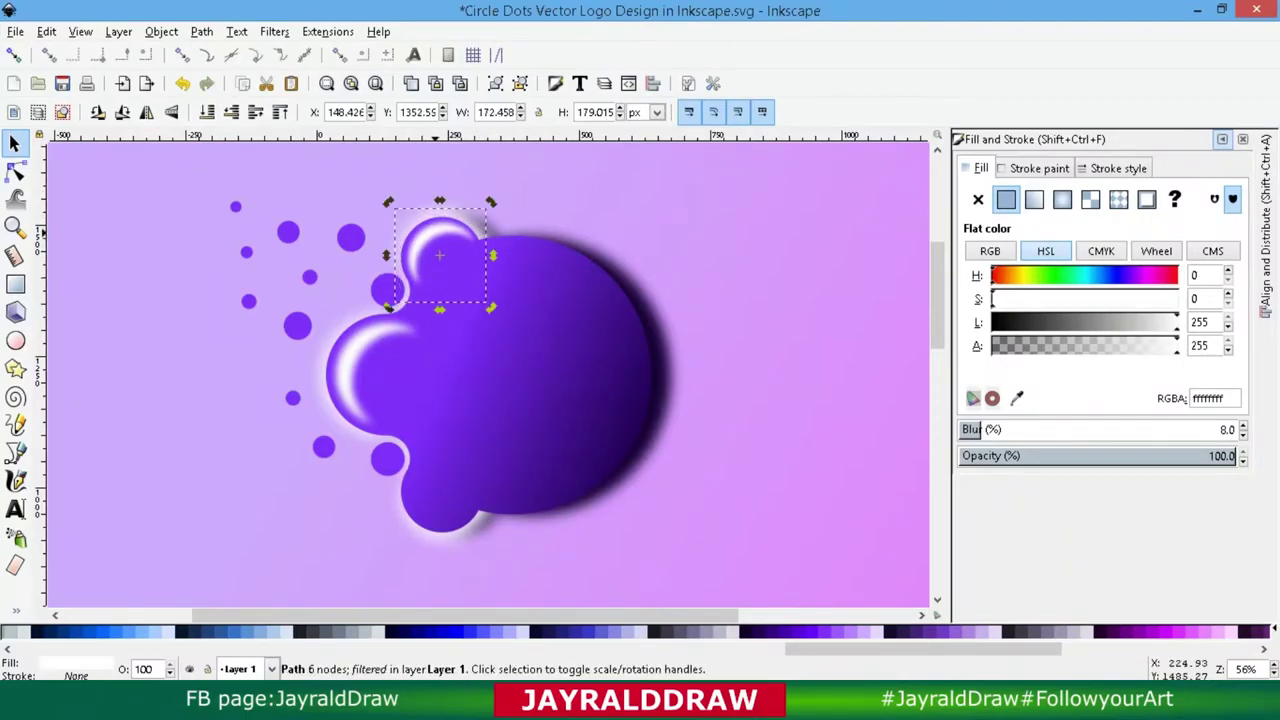
{"action": "left_click_drag", "start_coordinate": [490, 203], "coordinate": [481, 210]}
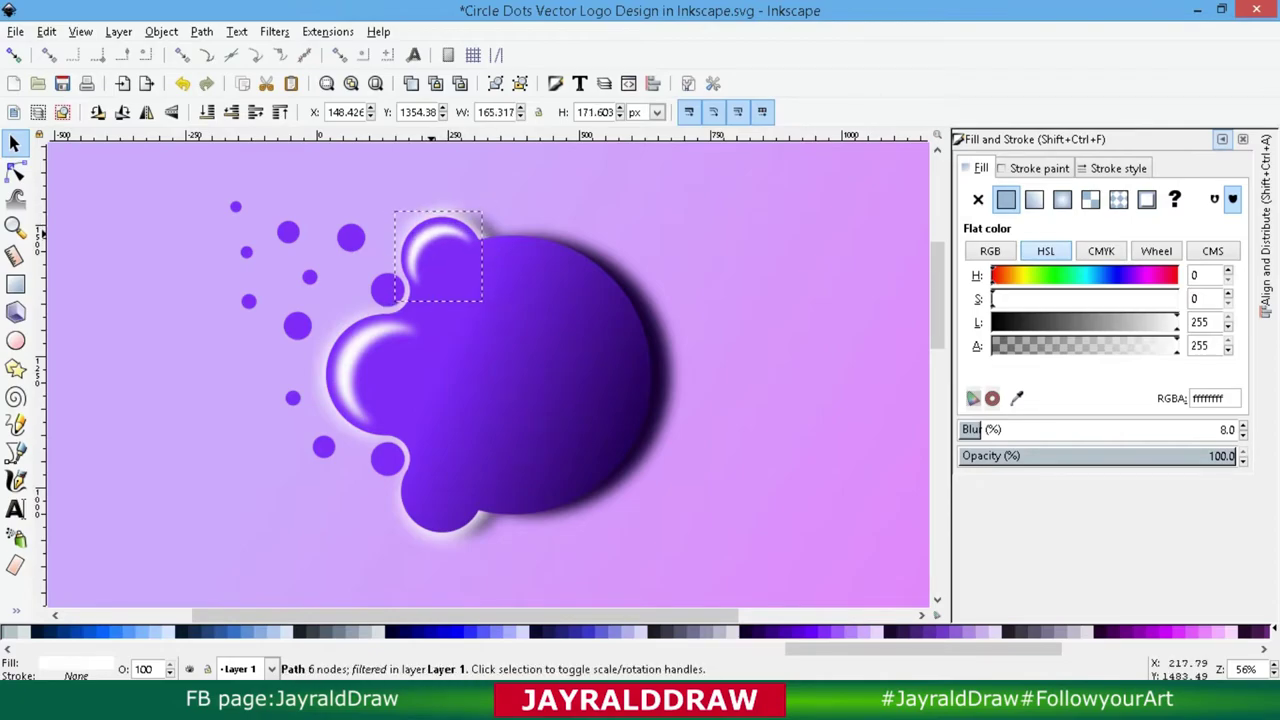
Step: Copy the top-lobe highlight onto the bottom lobe and rotate the left-lobe highlight slightly
{"action": "right_click", "coordinate": [428, 230]}
{"action": "left_click", "coordinate": [470, 360]}
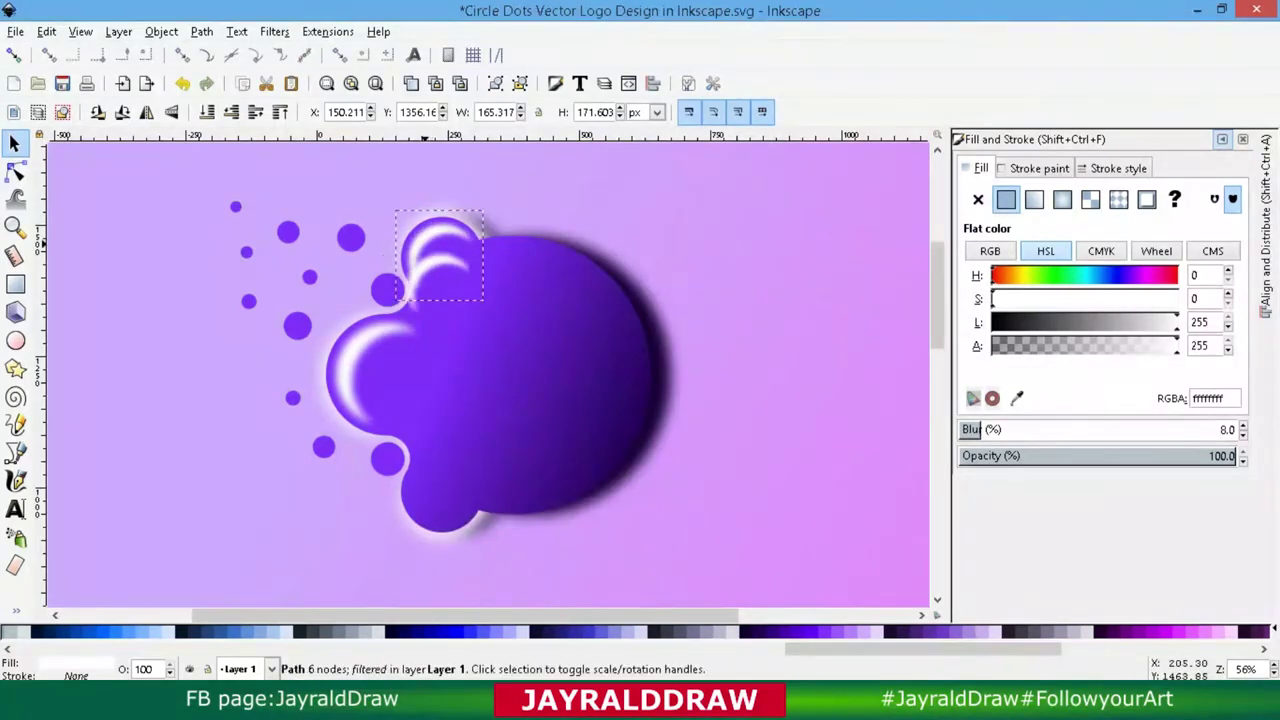
{"action": "left_click_drag", "start_coordinate": [440, 255], "coordinate": [440, 500]}
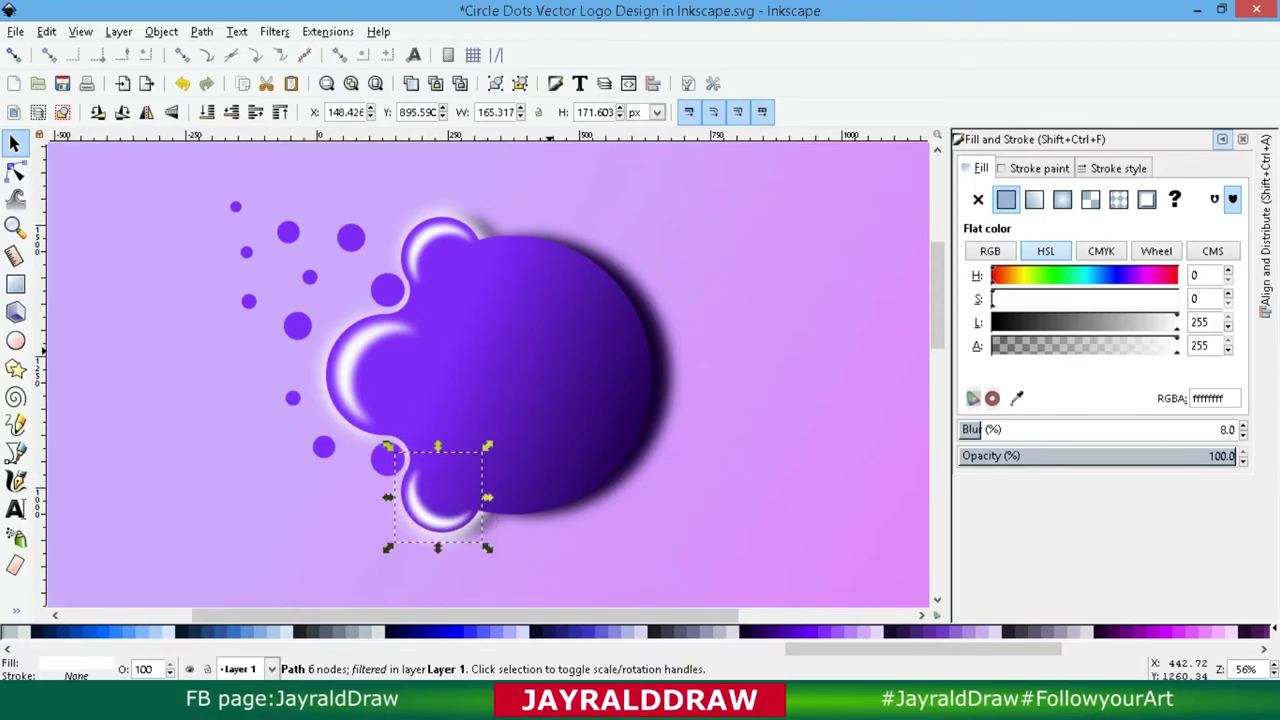
{"action": "left_click", "coordinate": [345, 370]}
{"action": "left_click", "coordinate": [380, 373]}
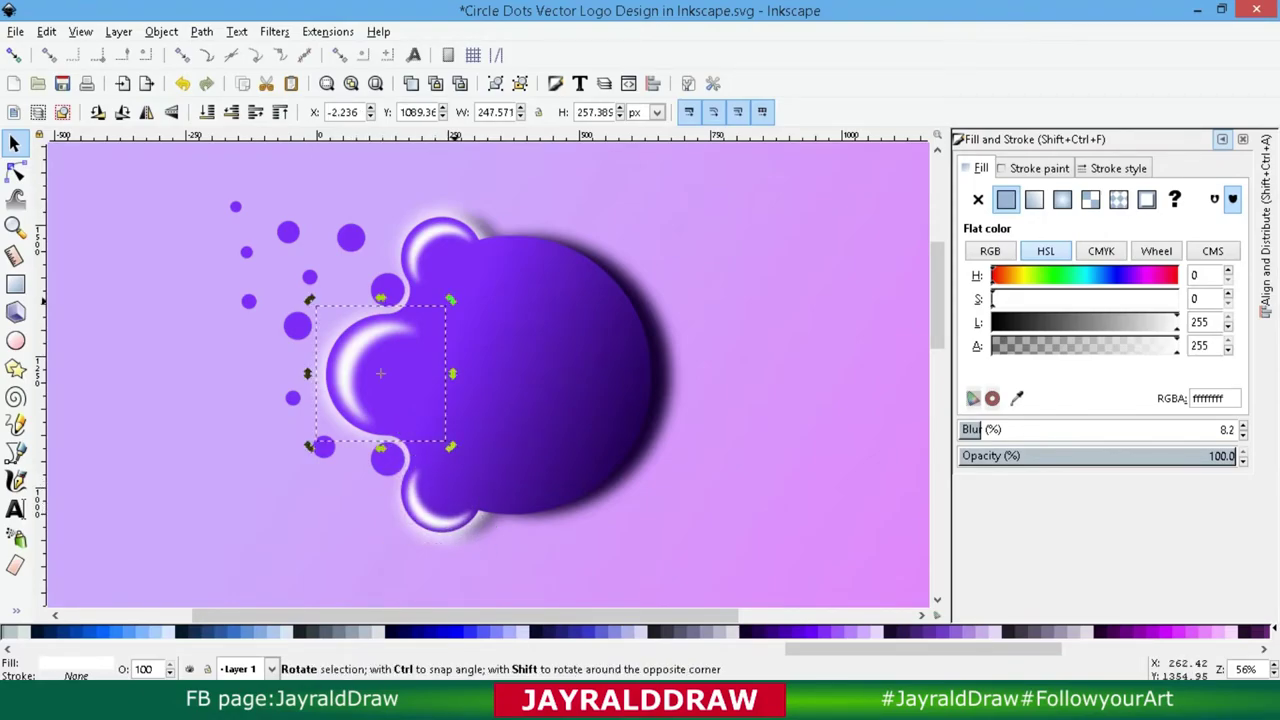
{"action": "mouse_move", "coordinate": [309, 299]}
{"action": "left_mouse_down"}
{"action": "mouse_move", "coordinate": [300, 325]}
{"action": "mouse_move", "coordinate": [291, 295]}
{"action": "left_mouse_up"}
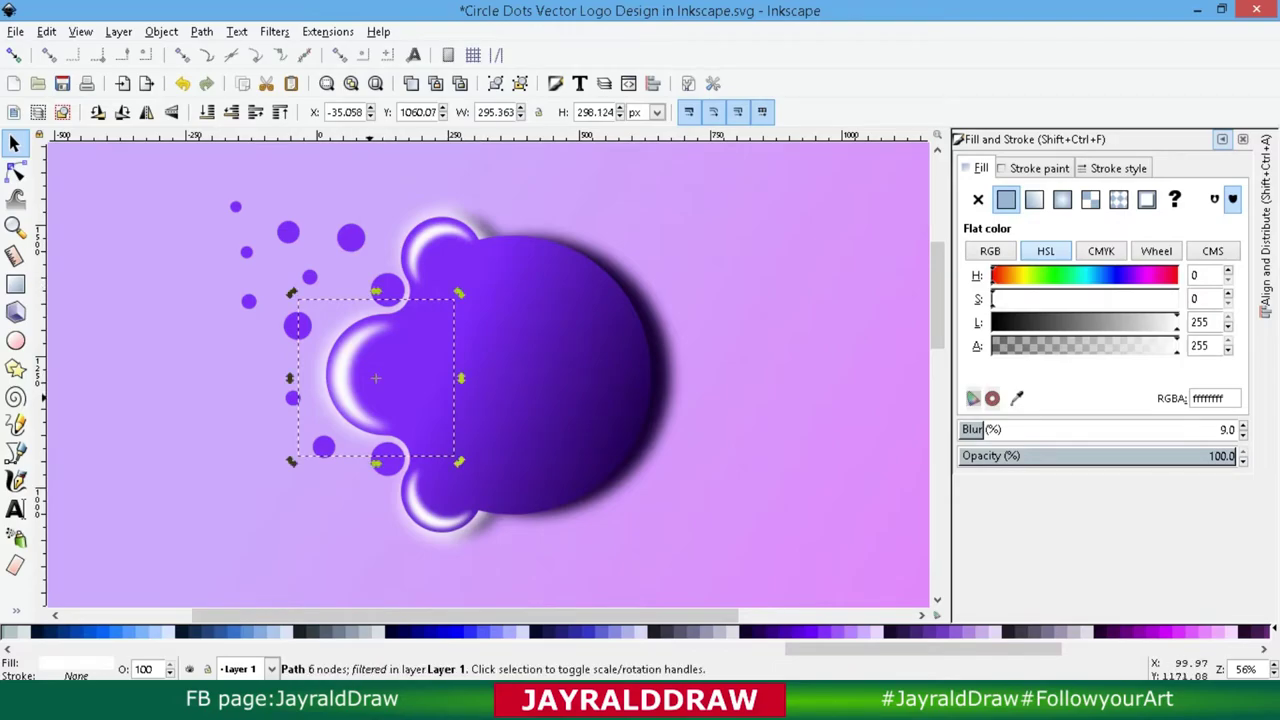
Step: Duplicate the left-lobe crescent via Edit, move it down, and shrink it to about half size
{"action": "left_click", "coordinate": [46, 31]}
{"action": "left_click", "coordinate": [400, 126]}
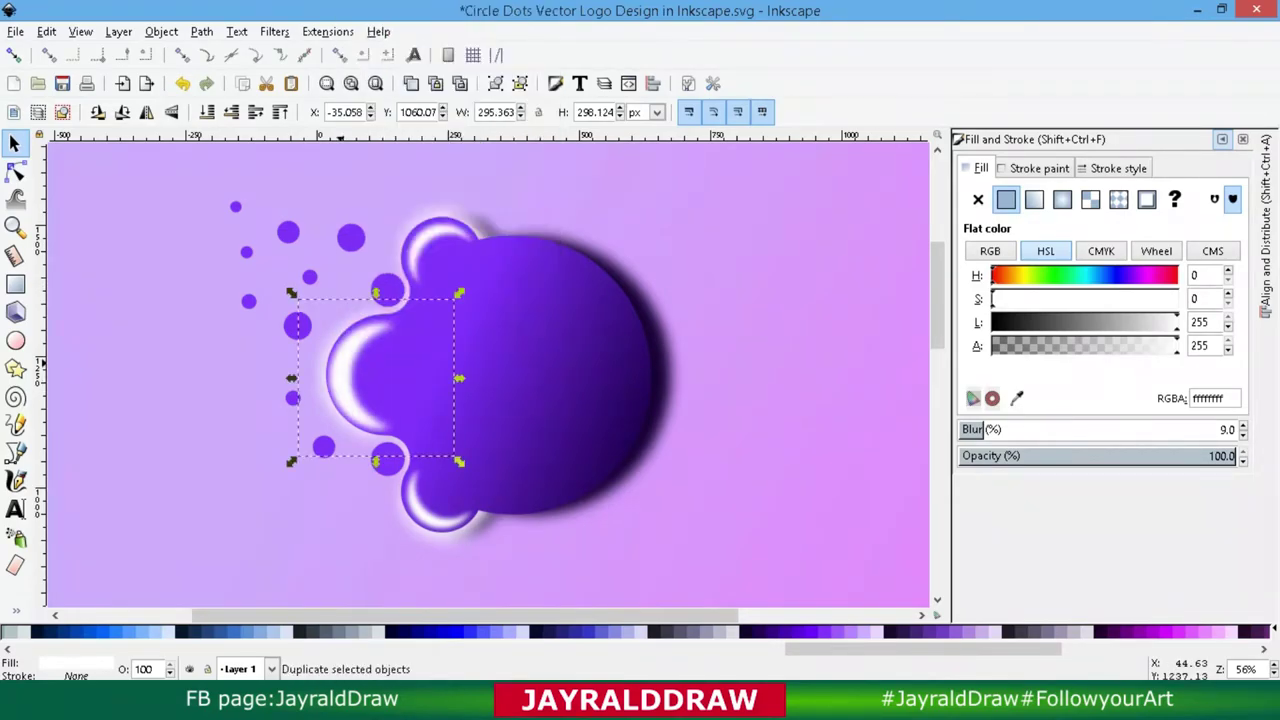
{"action": "mouse_move", "coordinate": [332, 368]}
{"action": "left_mouse_down"}
{"action": "mouse_move", "coordinate": [385, 452]}
{"action": "mouse_move", "coordinate": [378, 444]}
{"action": "left_mouse_up"}
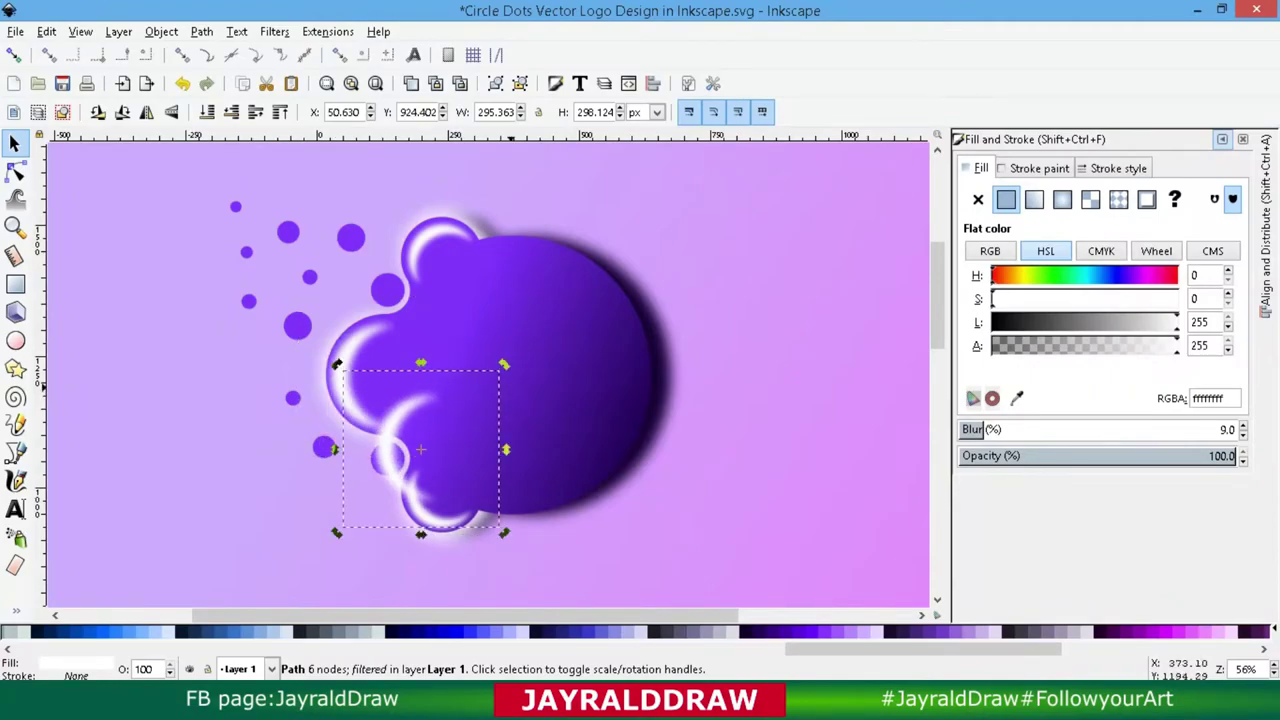
{"action": "left_click_drag", "start_coordinate": [504, 365], "coordinate": [504, 366]}
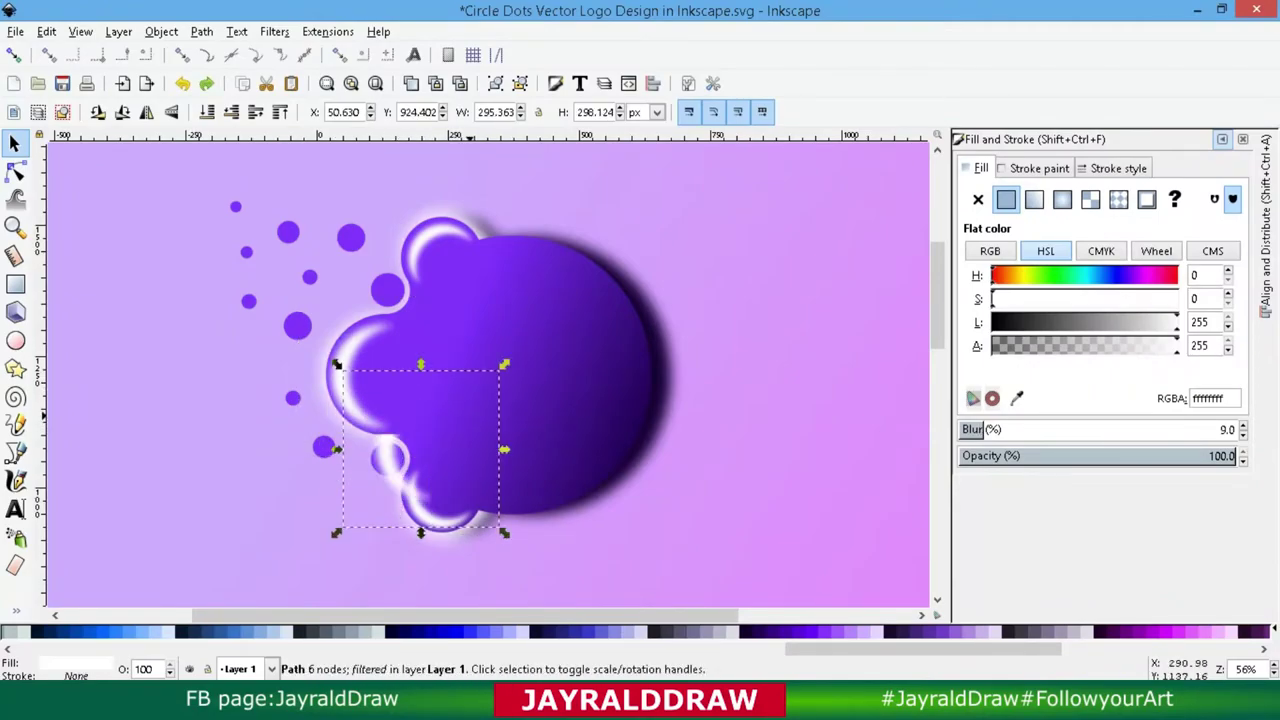
{"action": "left_click_drag", "start_coordinate": [336, 533], "coordinate": [377, 491]}
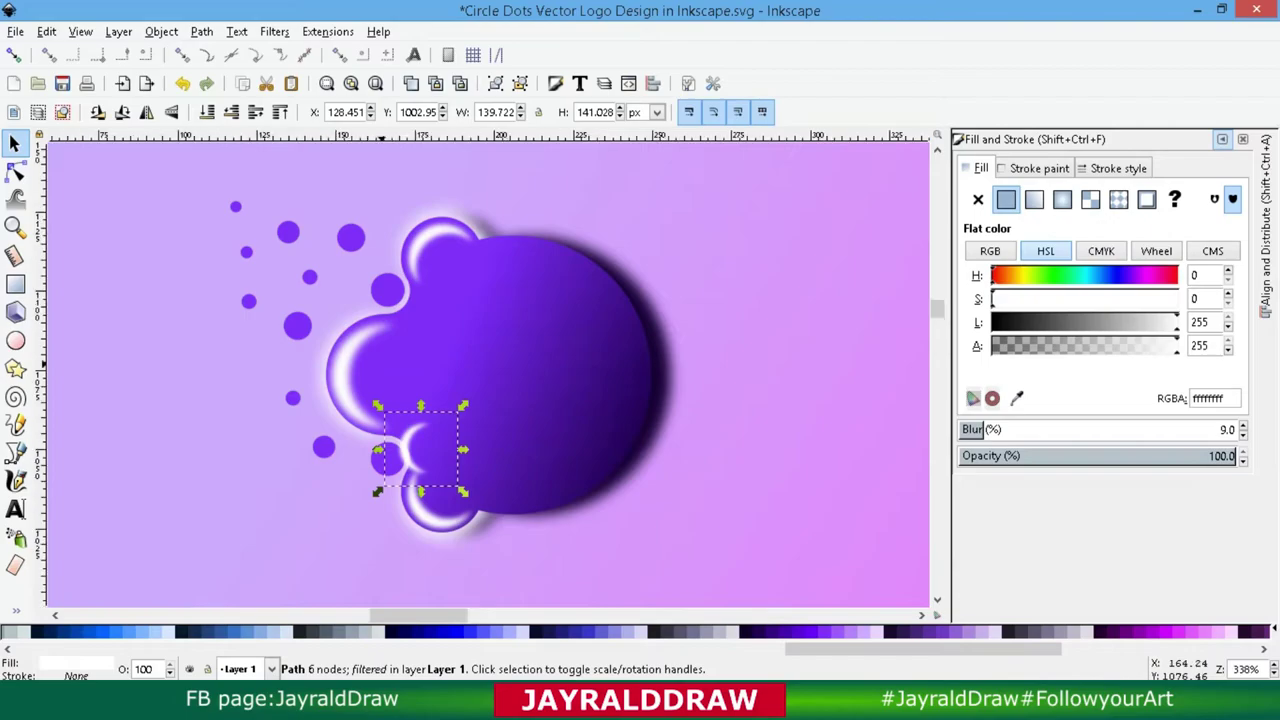
Step: Position and slightly enlarge the copied crescent inside the small purple dot
{"action": "key", "text": "3"}
{"action": "mouse_move", "coordinate": [265, 147]}
{"action": "left_mouse_down"}
{"action": "mouse_move", "coordinate": [130, 207]}
{"action": "mouse_move", "coordinate": [258, 337]}
{"action": "left_mouse_up"}
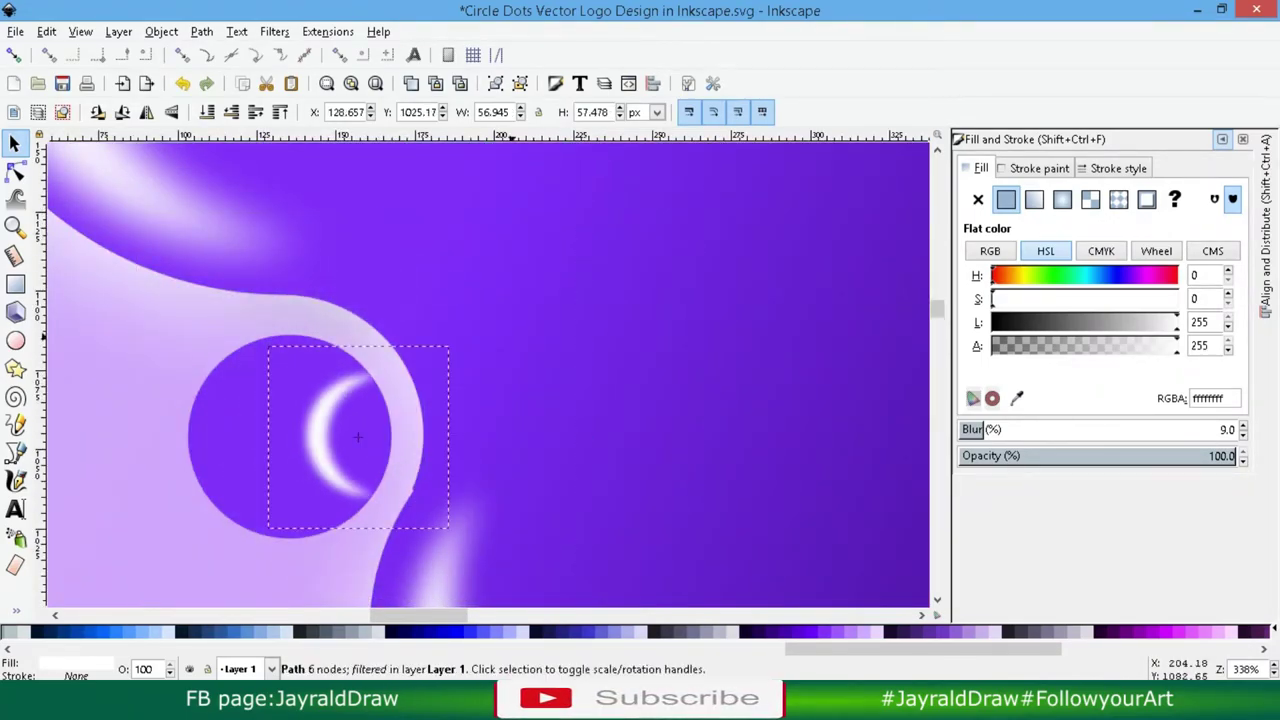
{"action": "left_click_drag", "start_coordinate": [340, 430], "coordinate": [245, 445]}
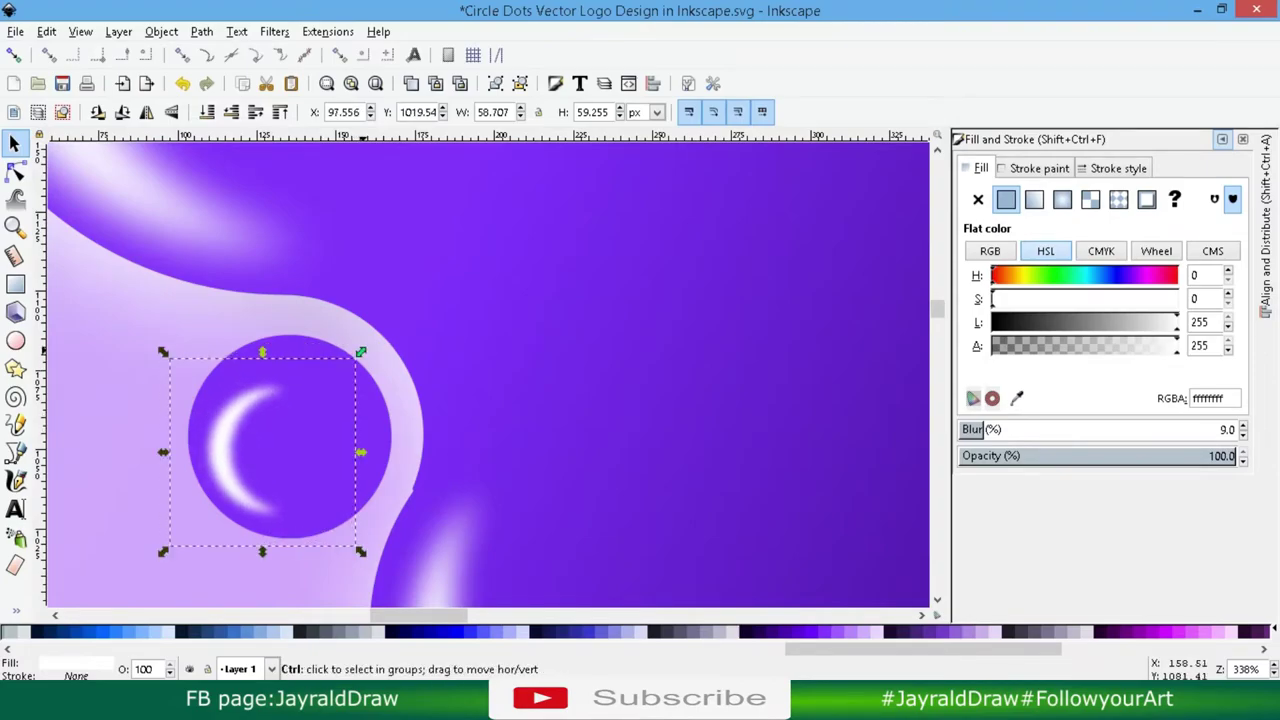
{"action": "left_click_drag", "start_coordinate": [170, 360], "coordinate": [156, 346]}
{"action": "left_click_drag", "start_coordinate": [375, 355], "coordinate": [399, 310]}
{"action": "left_click_drag", "start_coordinate": [228, 438], "coordinate": [226, 442]}
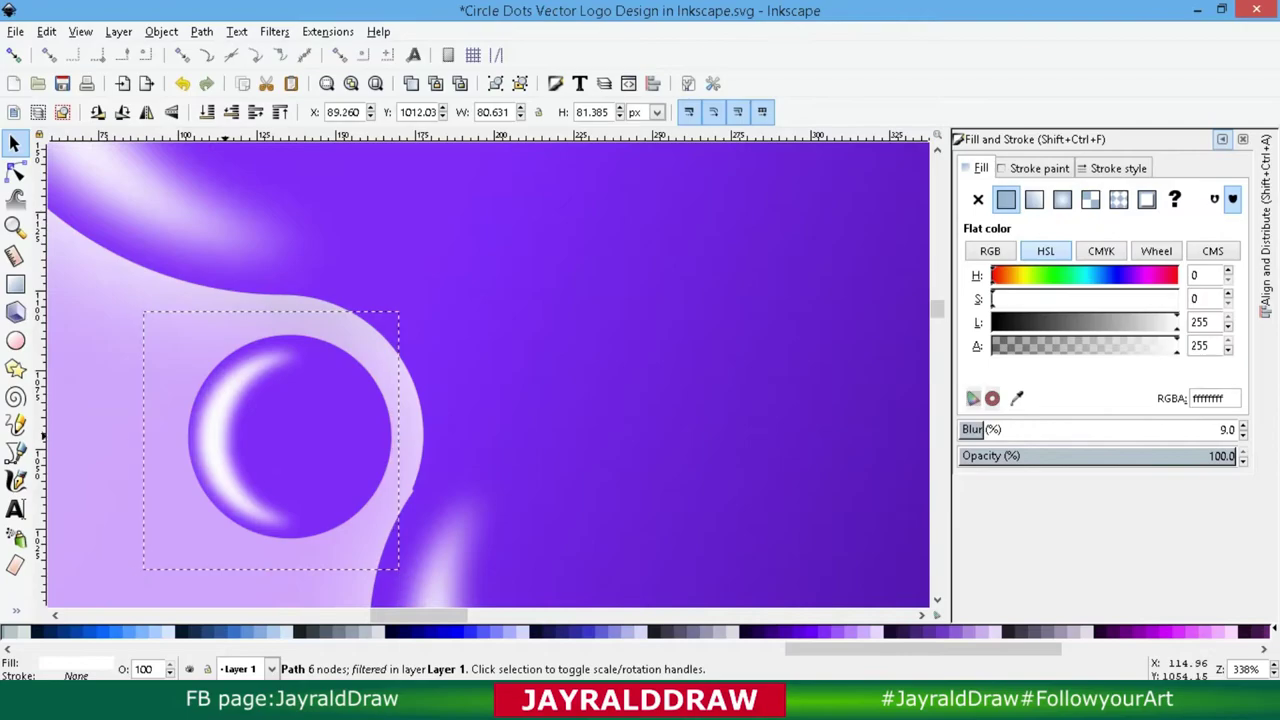
Step: Draw a small ellipse inside the dot and fill it solid white
{"action": "key", "text": "e"}
{"action": "mouse_move", "coordinate": [304, 422]}
{"action": "left_mouse_down"}
{"action": "mouse_move", "coordinate": [326, 450]}
{"action": "mouse_move", "coordinate": [290, 430]}
{"action": "mouse_move", "coordinate": [316, 465]}
{"action": "left_mouse_up"}
{"action": "key", "text": "s"}
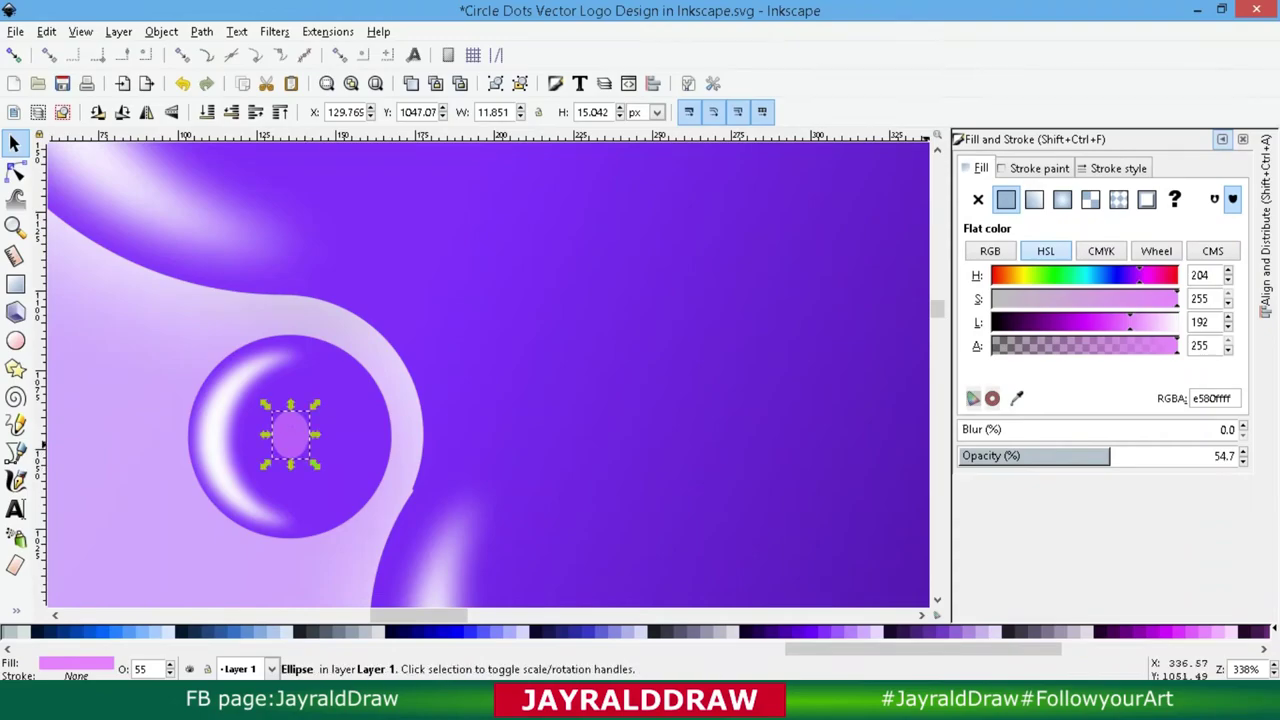
{"action": "left_click_drag", "start_coordinate": [1130, 322], "coordinate": [1176, 322]}
{"action": "left_click_drag", "start_coordinate": [923, 649], "coordinate": [164, 649]}
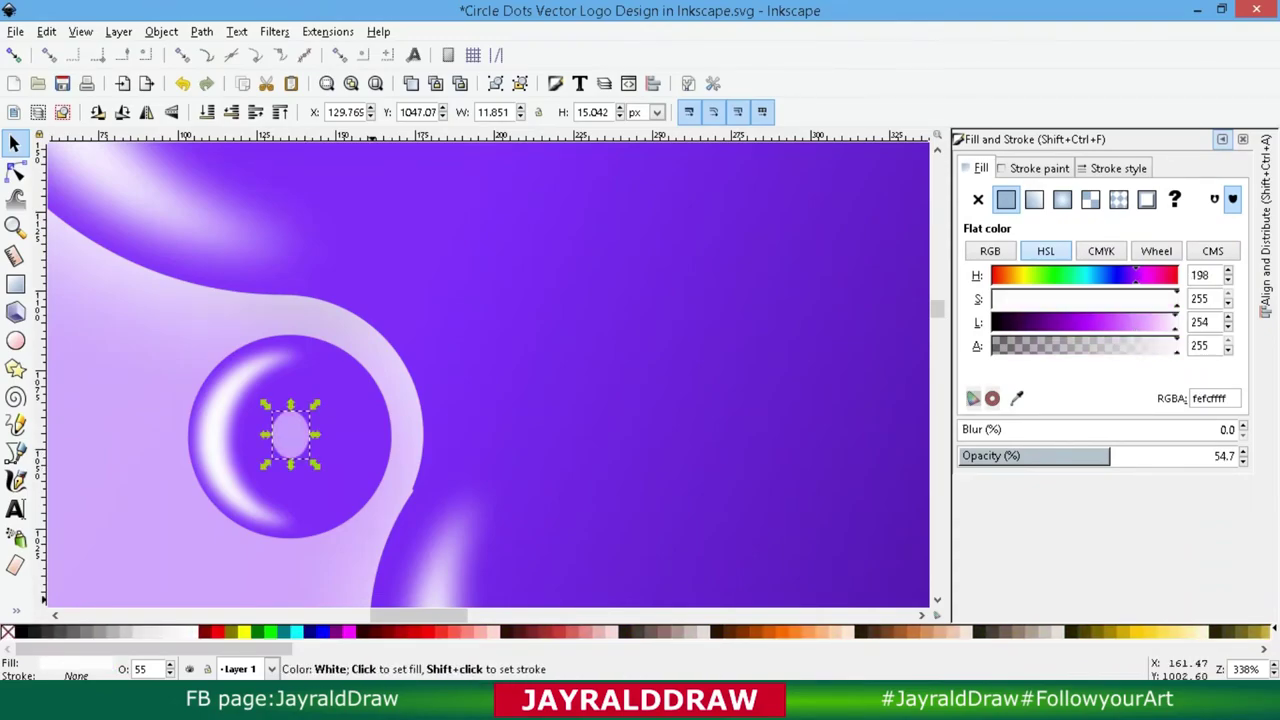
{"action": "left_click", "coordinate": [185, 631]}
Step: Blur the white ellipse into a soft spot and group it with the crescent
{"action": "left_click_drag", "start_coordinate": [962, 429], "coordinate": [990, 430]}
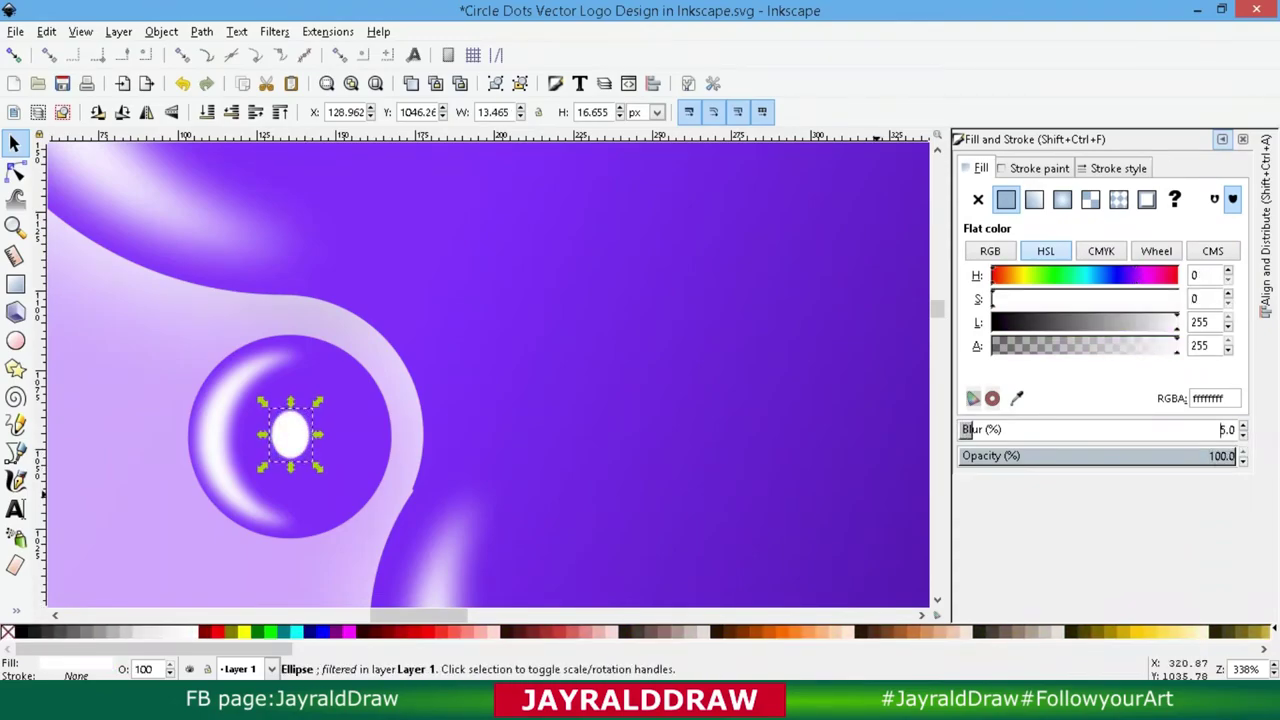
{"action": "left_click", "coordinate": [204, 435]}
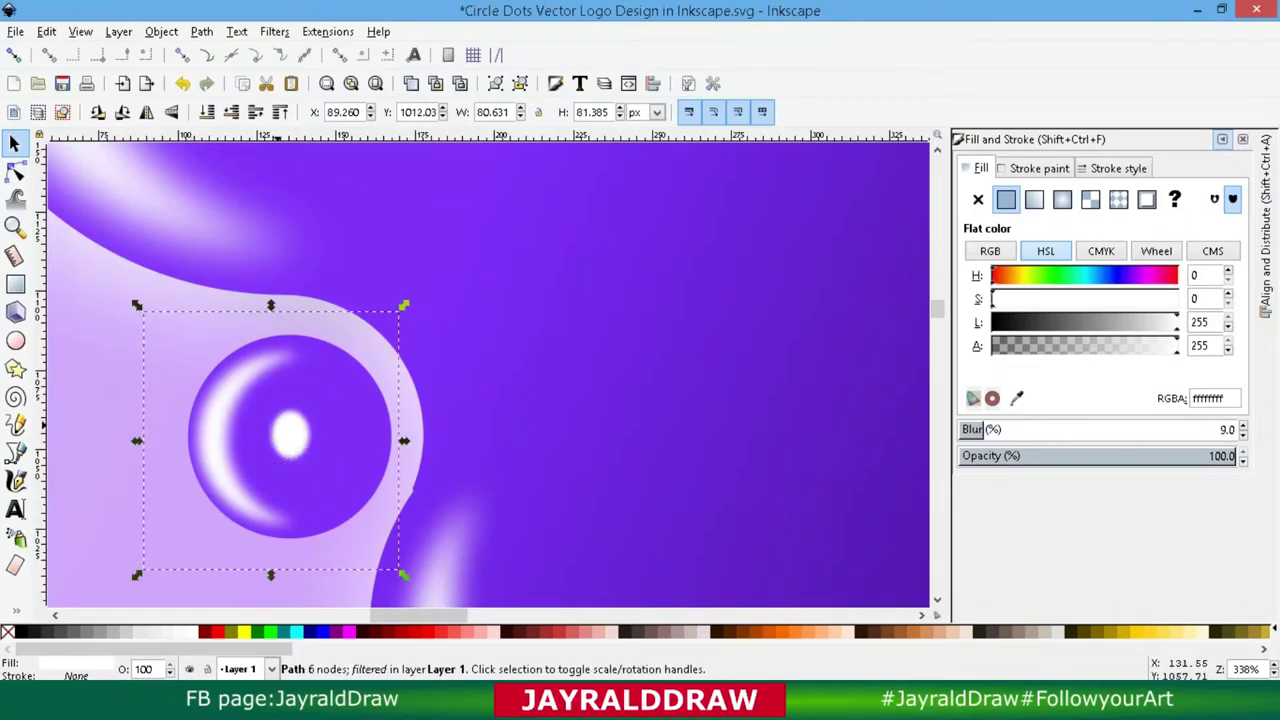
{"action": "left_click", "coordinate": [288, 432]}
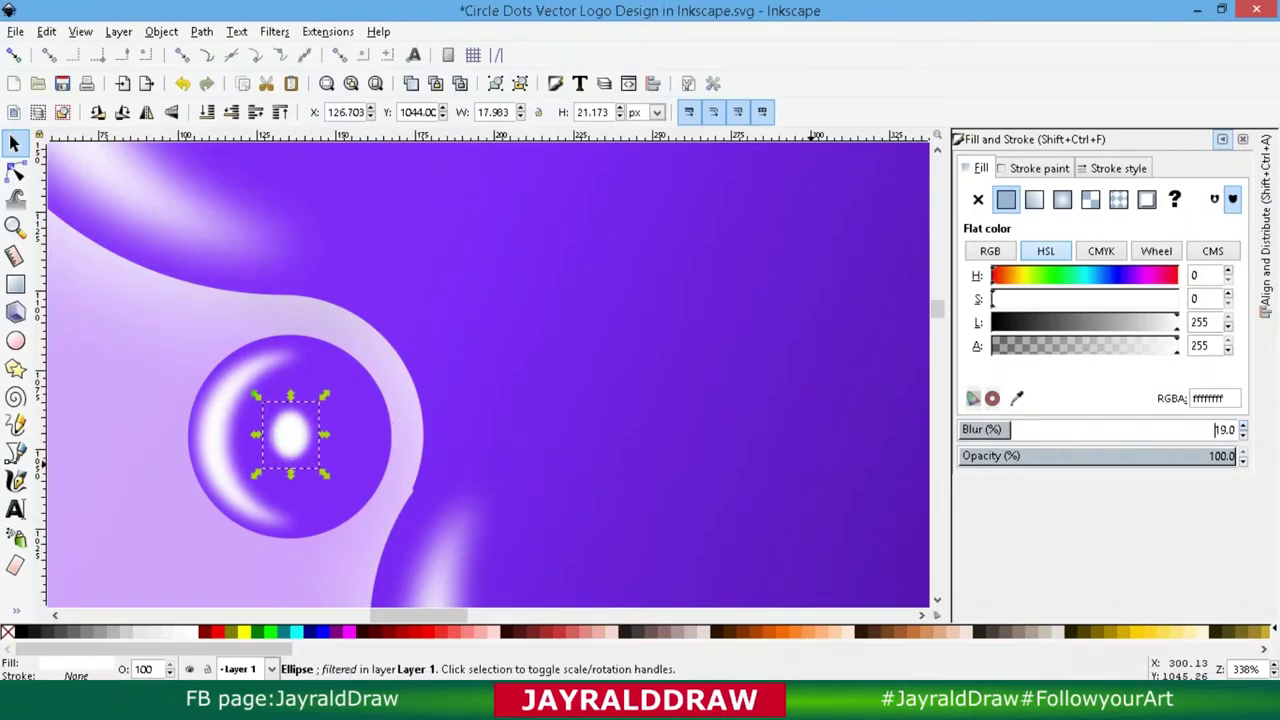
{"action": "left_click_drag", "start_coordinate": [985, 430], "coordinate": [1015, 430]}
{"action": "left_click", "coordinate": [204, 435], "text": "shift"}
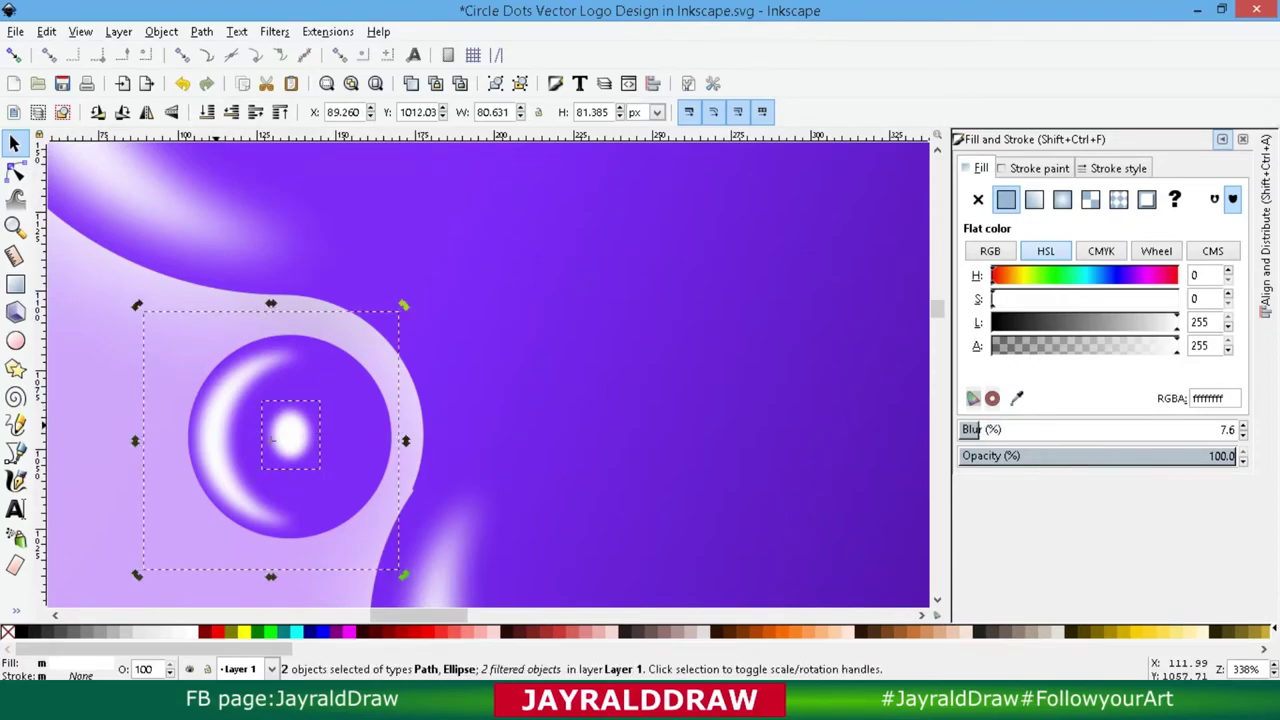
{"action": "left_click_drag", "start_coordinate": [272, 440], "coordinate": [273, 441]}
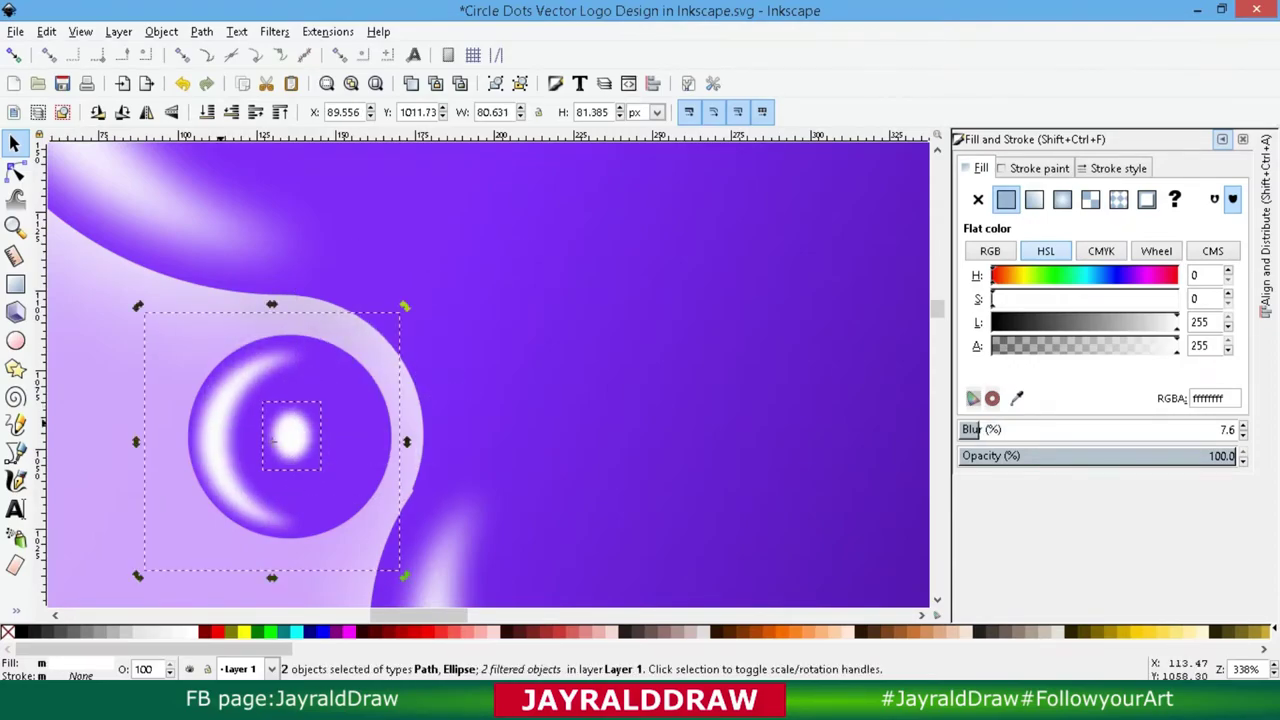
{"action": "key", "text": "ctrl+g"}
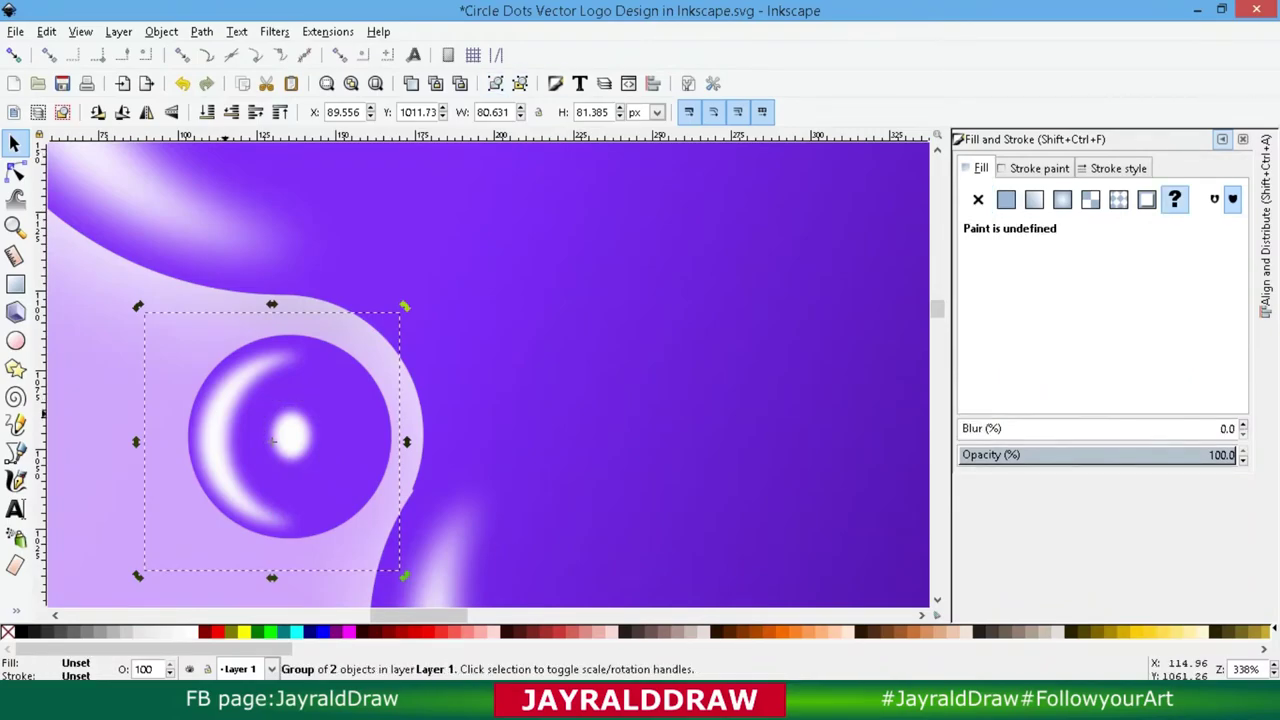
{"action": "key", "text": "minus"}
{"action": "key", "text": "minus"}
{"action": "key", "text": "minus"}
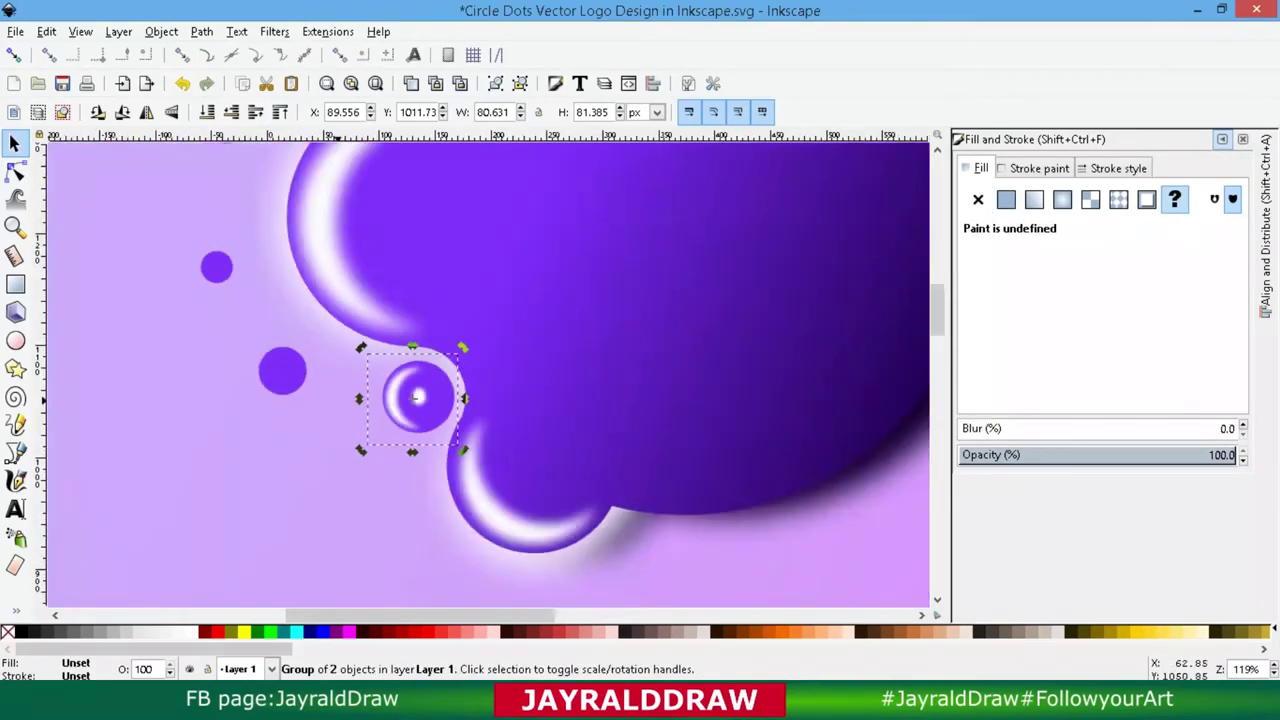
{"action": "key", "text": "minus"}
Step: Shrink the crescent-and-spot highlight group to about 52 px and shift it left
{"action": "left_click_drag", "start_coordinate": [438, 465], "coordinate": [344, 447]}
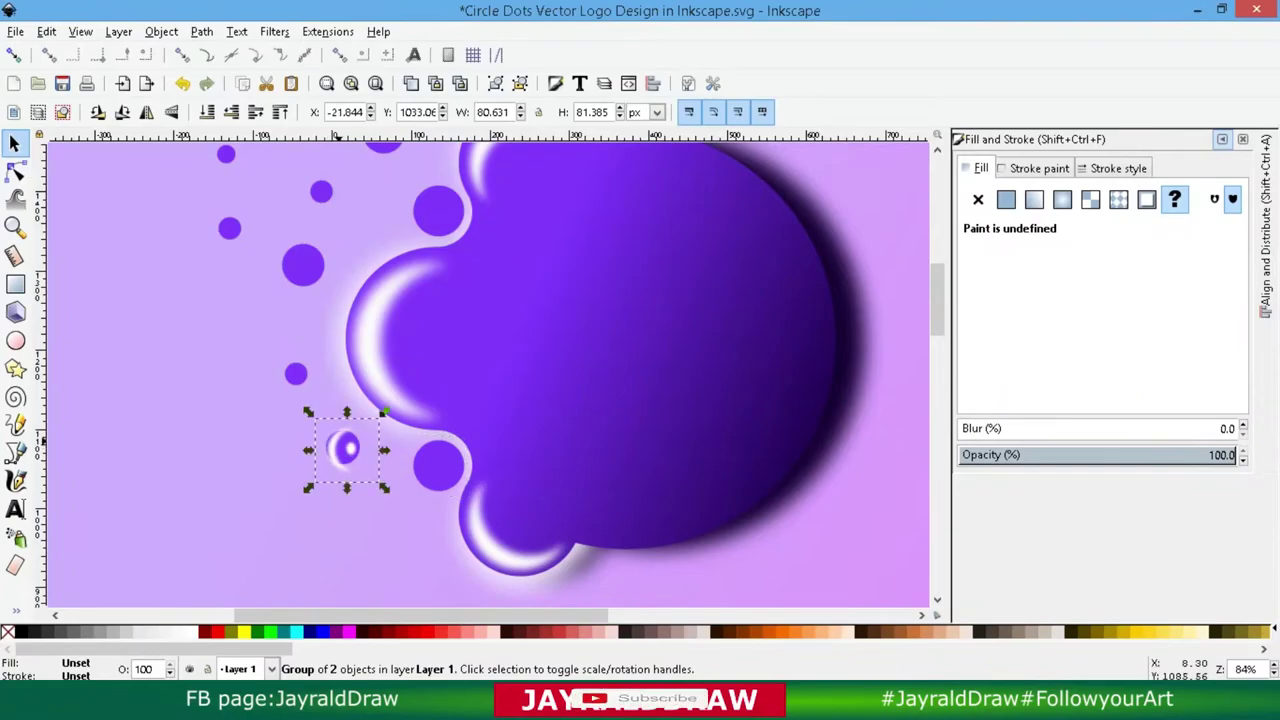
{"action": "key", "text": "3"}
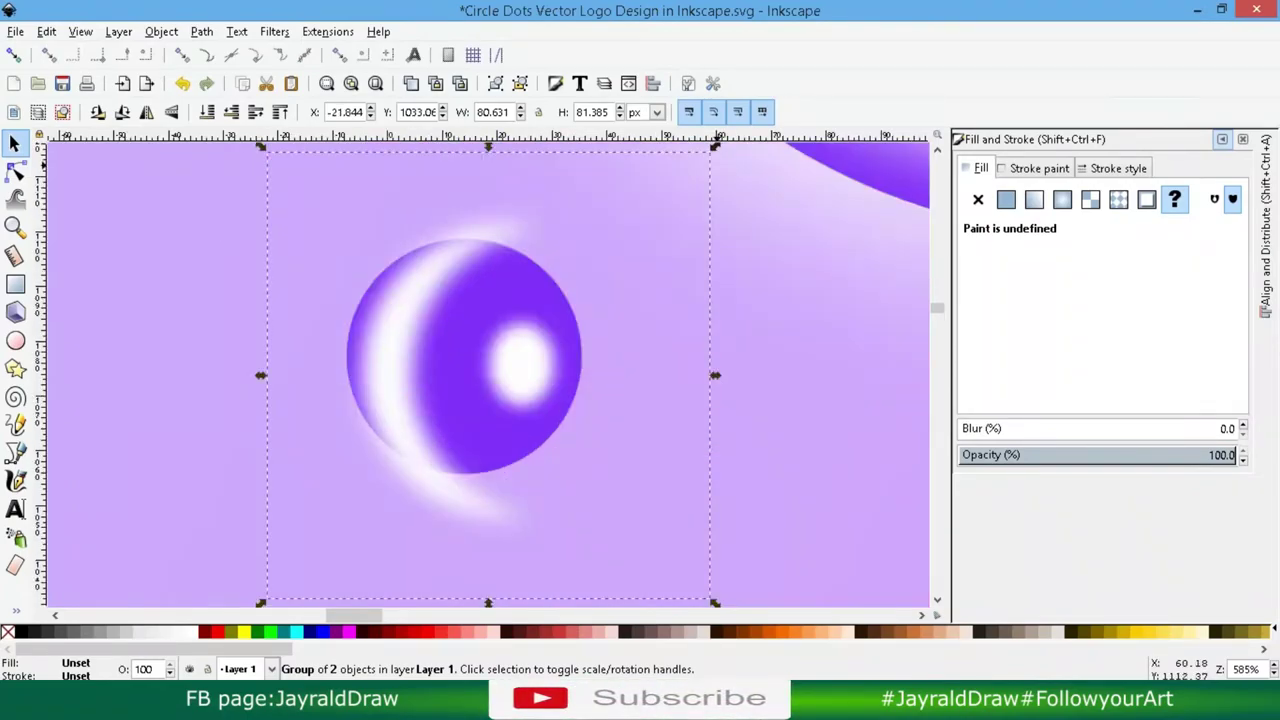
{"action": "left_click_drag", "start_coordinate": [715, 603], "coordinate": [636, 523]}
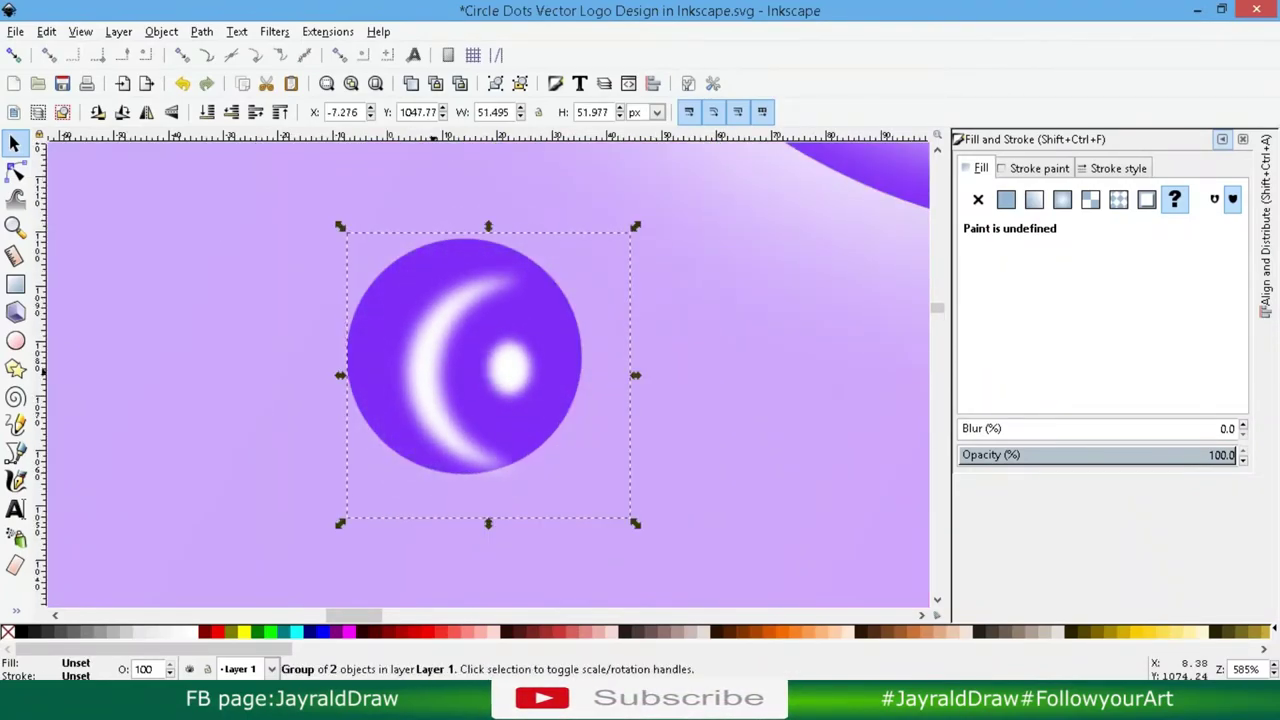
{"action": "left_click_drag", "start_coordinate": [488, 375], "coordinate": [441, 368]}
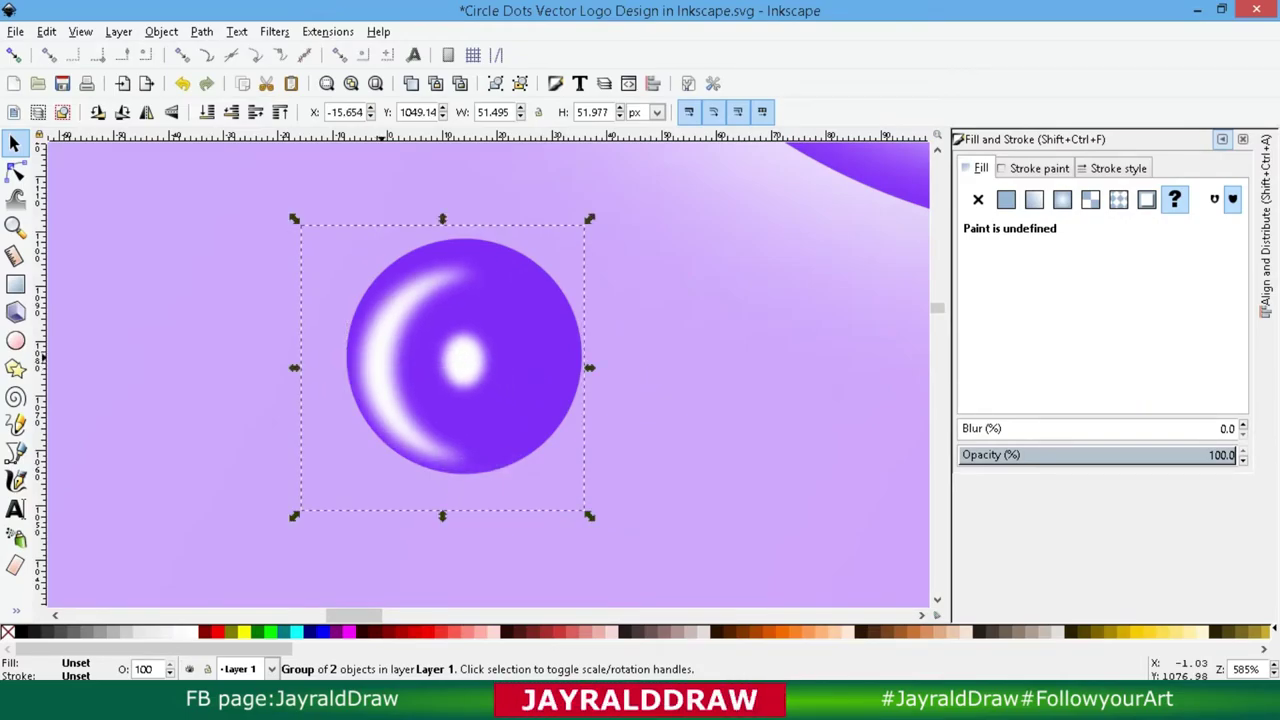
{"action": "left_click_drag", "start_coordinate": [441, 368], "coordinate": [437, 364]}
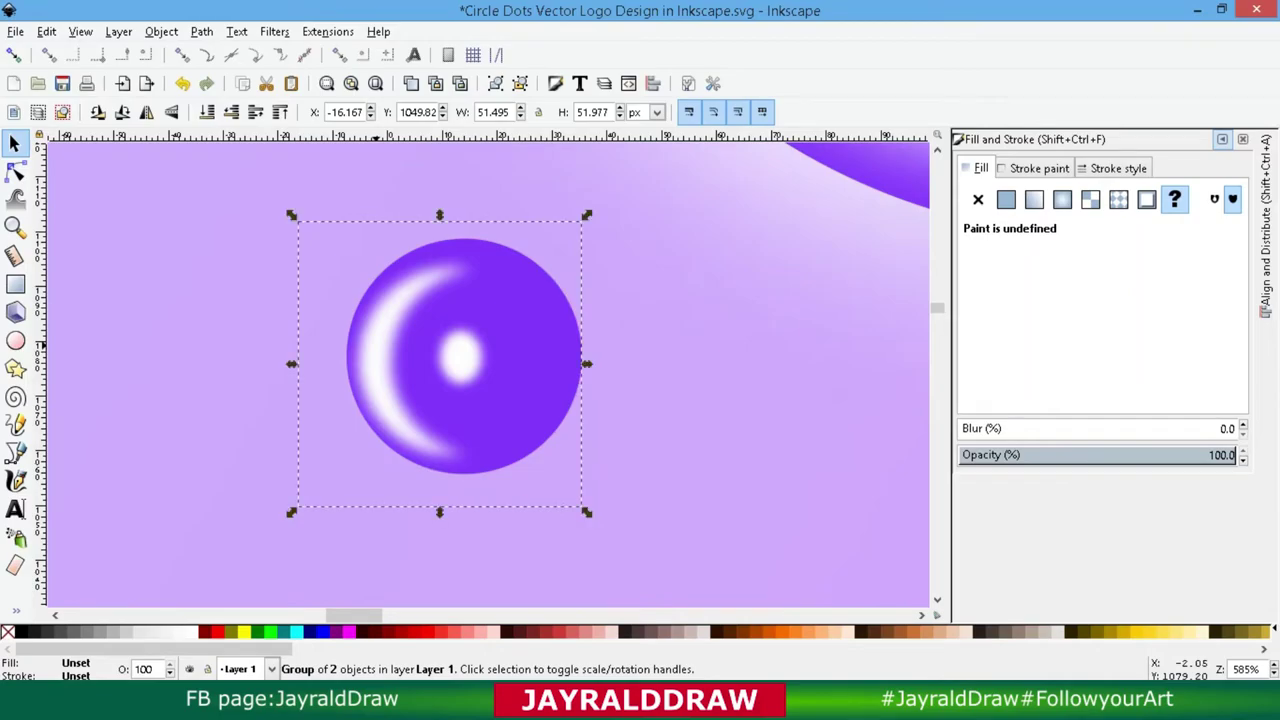
Step: Move the highlight group onto the smaller dot, scale it to fit, and centre it
{"action": "key", "text": "minus"}
{"action": "key", "text": "minus"}
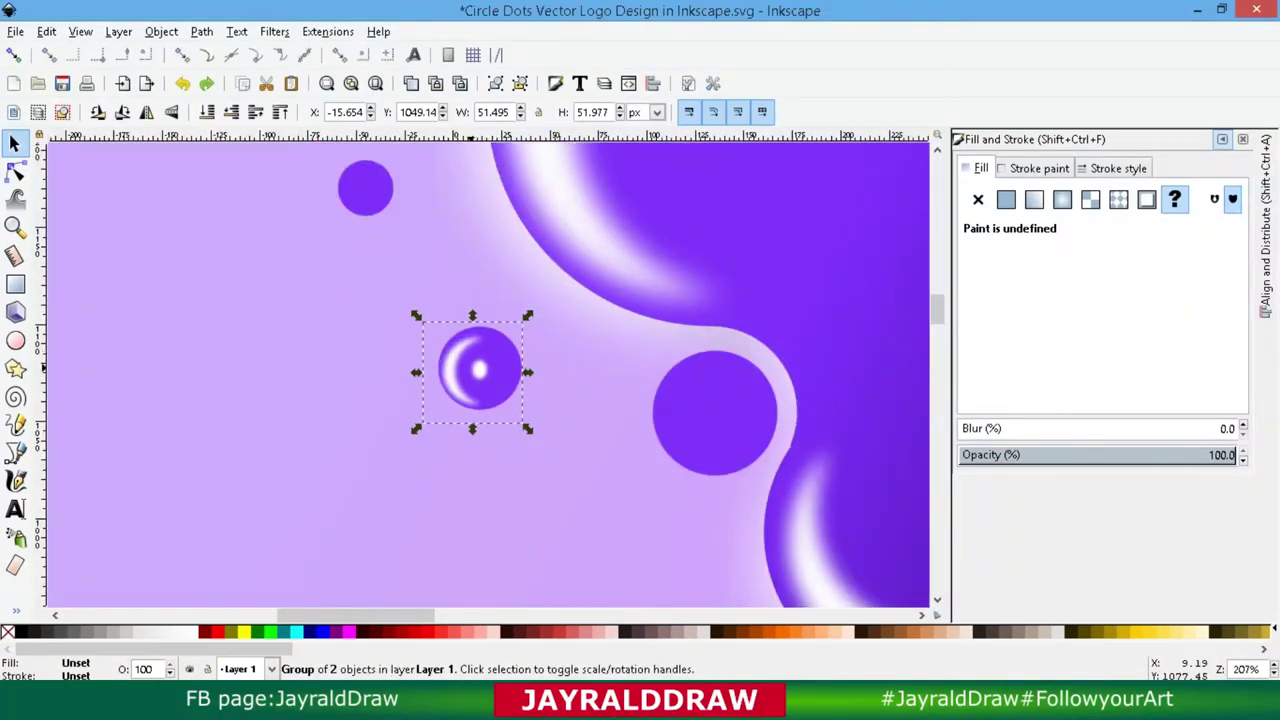
{"action": "left_click_drag", "start_coordinate": [715, 413], "coordinate": [482, 370]}
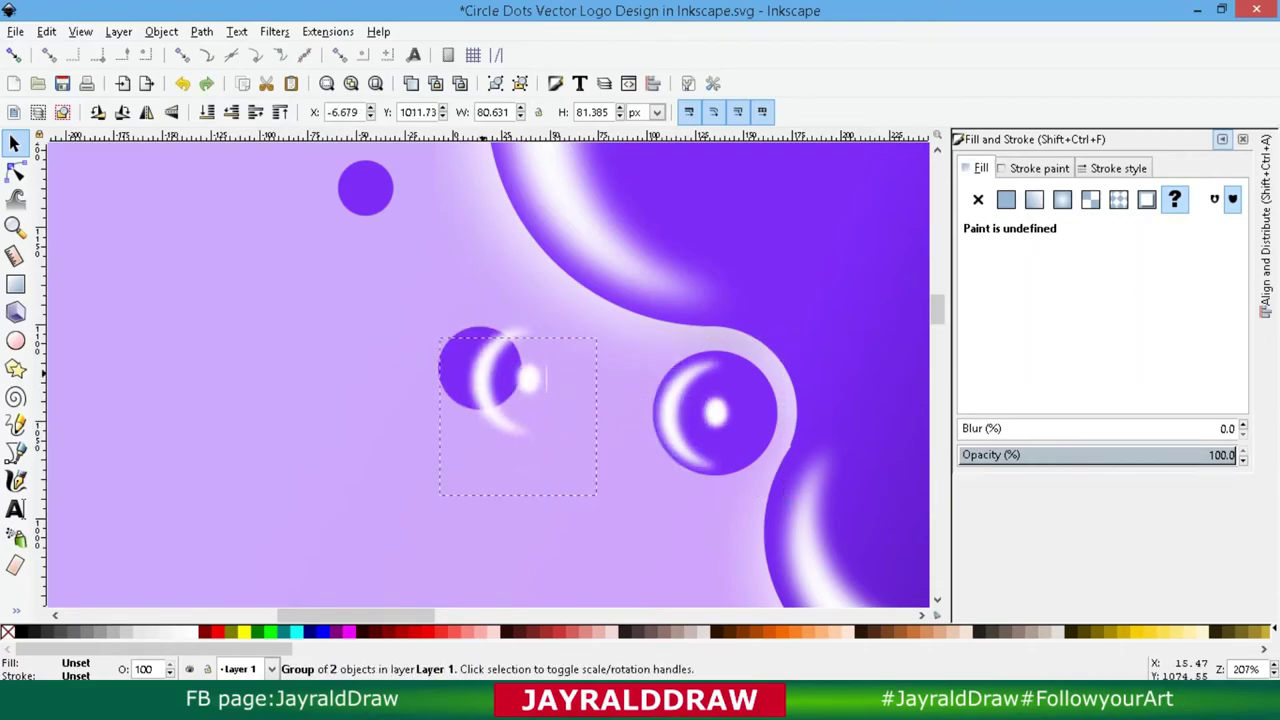
{"action": "left_click_drag", "start_coordinate": [571, 451], "coordinate": [478, 367]}
{"action": "left_click", "coordinate": [497, 368]}
{"action": "left_click", "coordinate": [478, 367]}
{"action": "left_click_drag", "start_coordinate": [519, 318], "coordinate": [525, 313]}
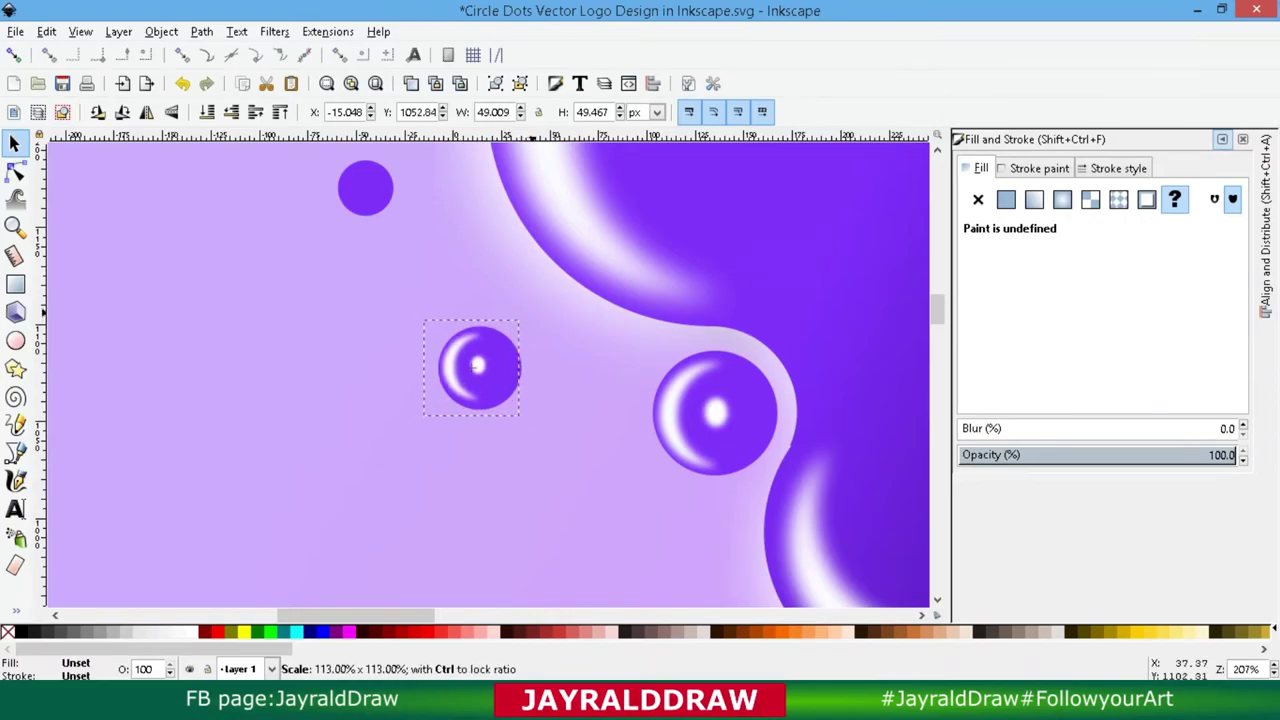
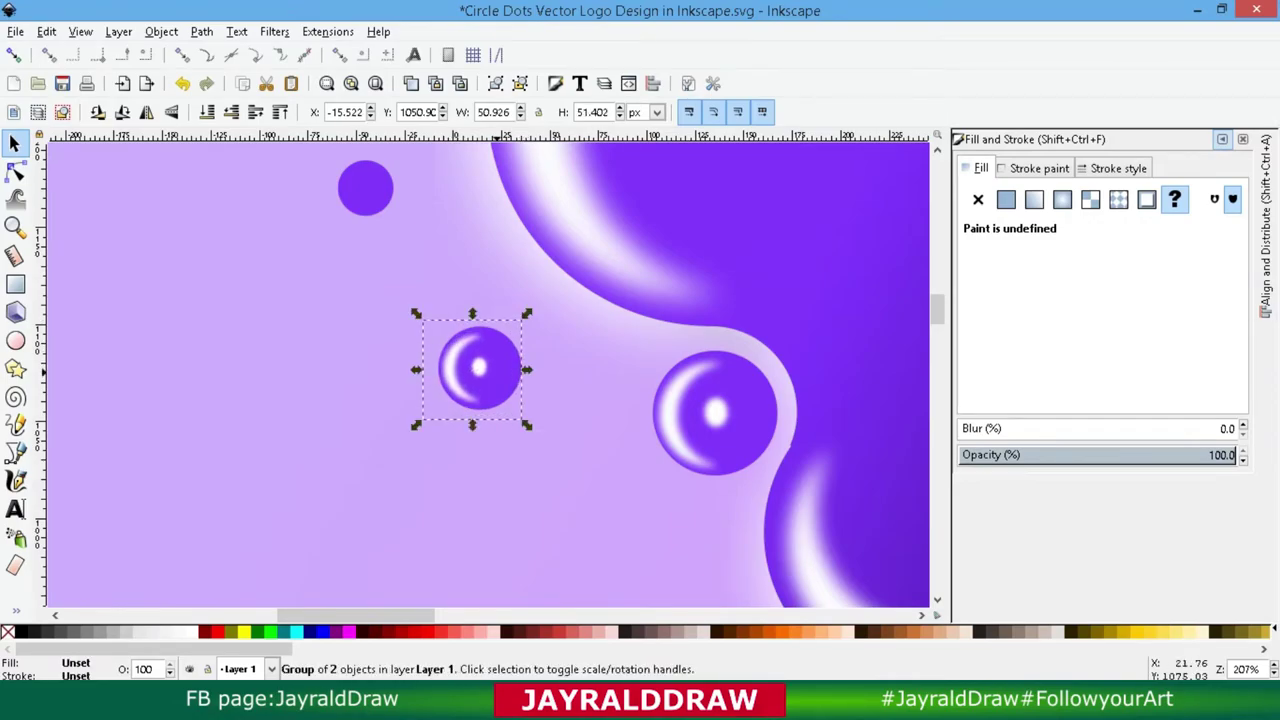
Step: Move the bubble highlight group onto the small top circle and shrink it to fit
{"action": "left_click", "coordinate": [478, 367]}
{"action": "left_click_drag", "start_coordinate": [478, 367], "coordinate": [393, 182]}
{"action": "scroll", "coordinate": [393, 182], "scroll_direction": "up", "scroll_amount": 4}
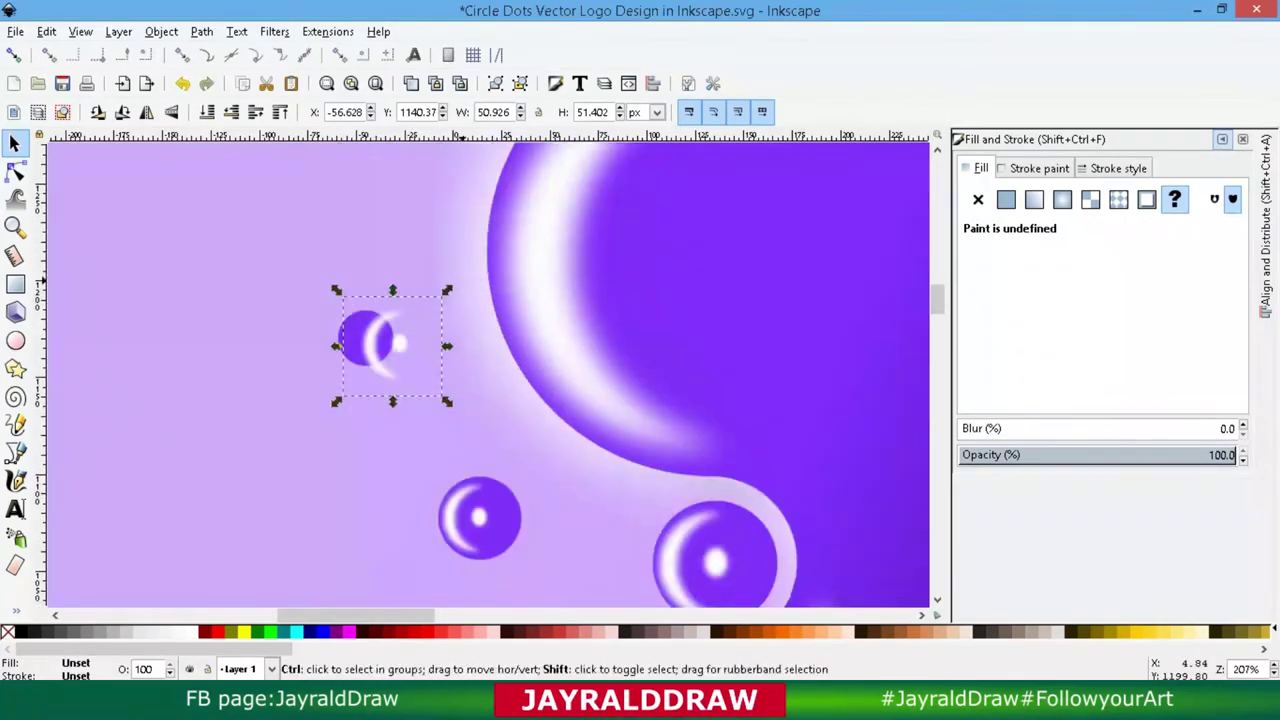
{"action": "left_click_drag", "start_coordinate": [447, 290], "coordinate": [428, 304]}
{"action": "left_click_drag", "start_coordinate": [371, 338], "coordinate": [343, 335]}
Step: Duplicate the highlight onto more purple dots, resizing one to 26.970 × 27.222 px
{"action": "scroll", "coordinate": [487, 523], "scroll_direction": "down", "scroll_amount": 1, "text": "ctrl"}
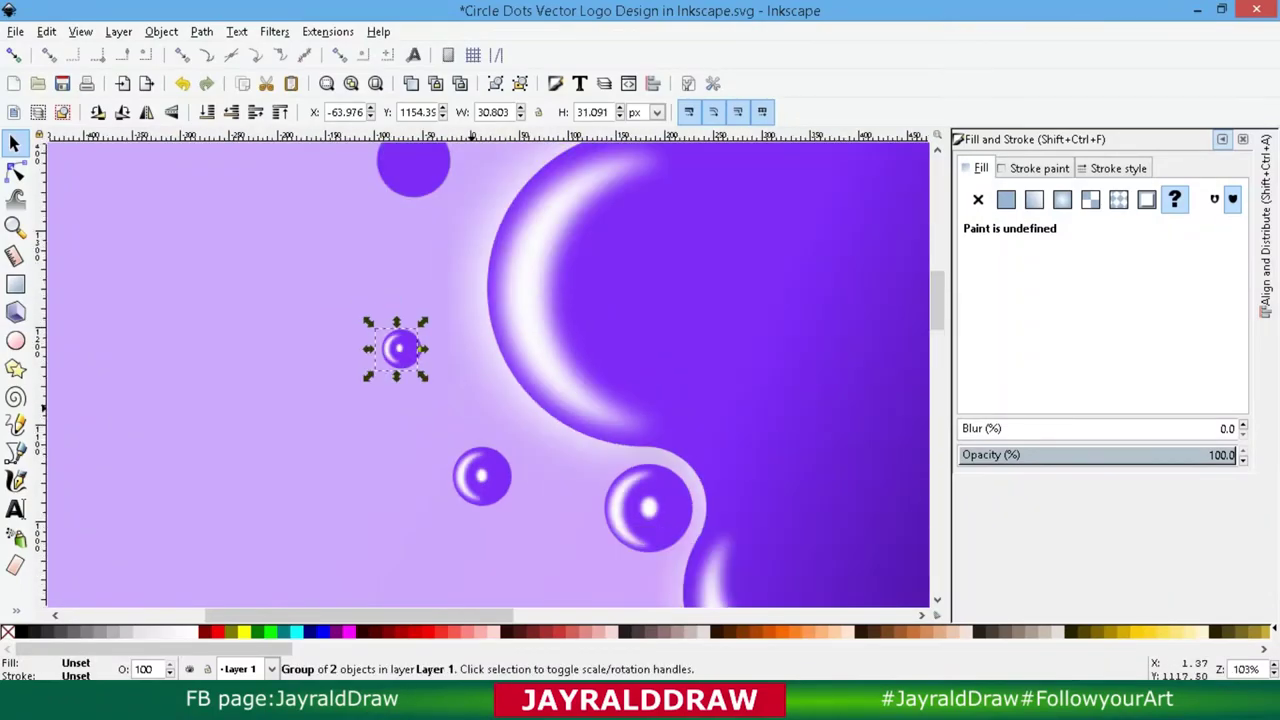
{"action": "scroll", "coordinate": [487, 523], "scroll_direction": "down", "scroll_amount": 1, "text": "ctrl"}
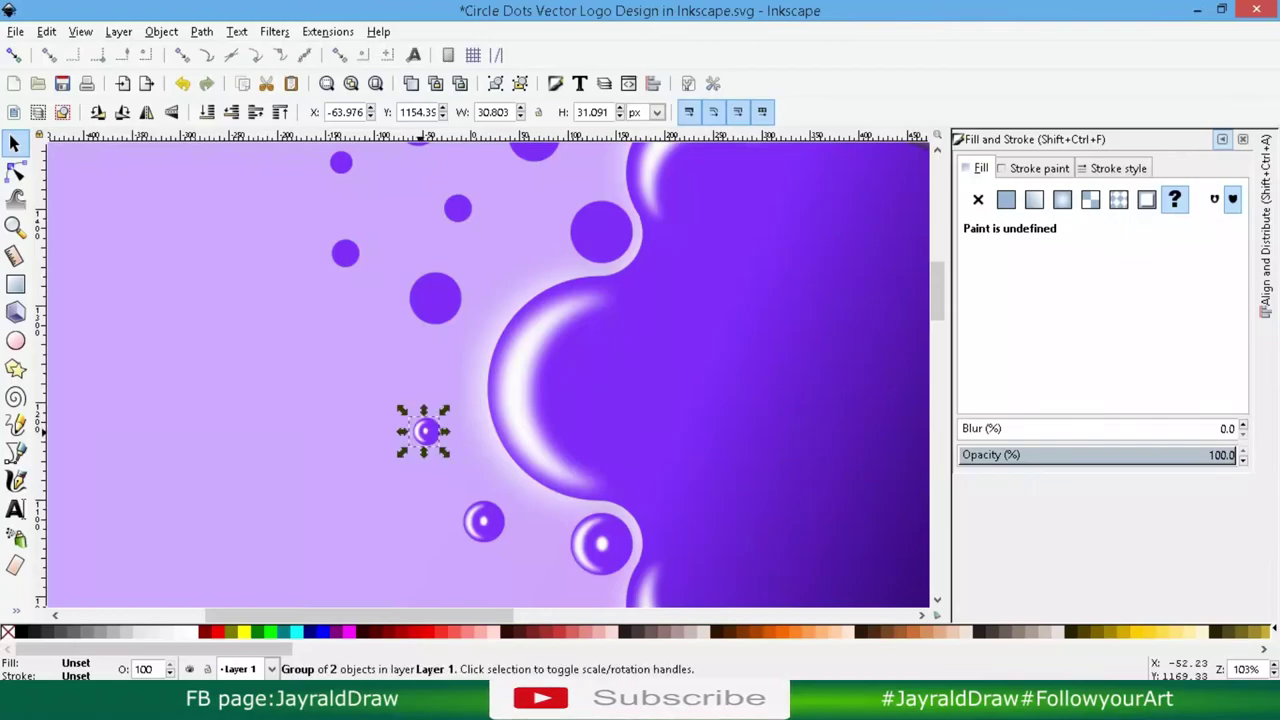
{"action": "left_click_drag", "start_coordinate": [425, 430], "coordinate": [428, 298]}
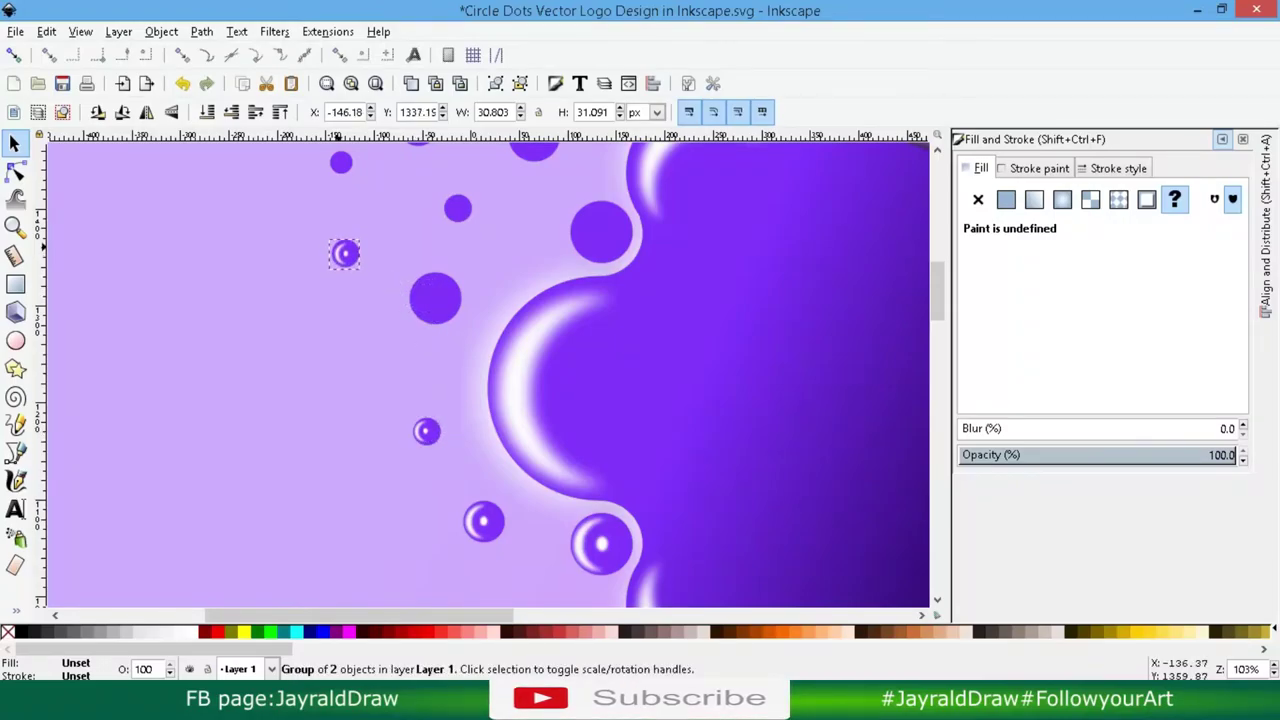
{"action": "key", "text": "ctrl+d"}
{"action": "left_click_drag", "start_coordinate": [344, 254], "coordinate": [448, 225]}
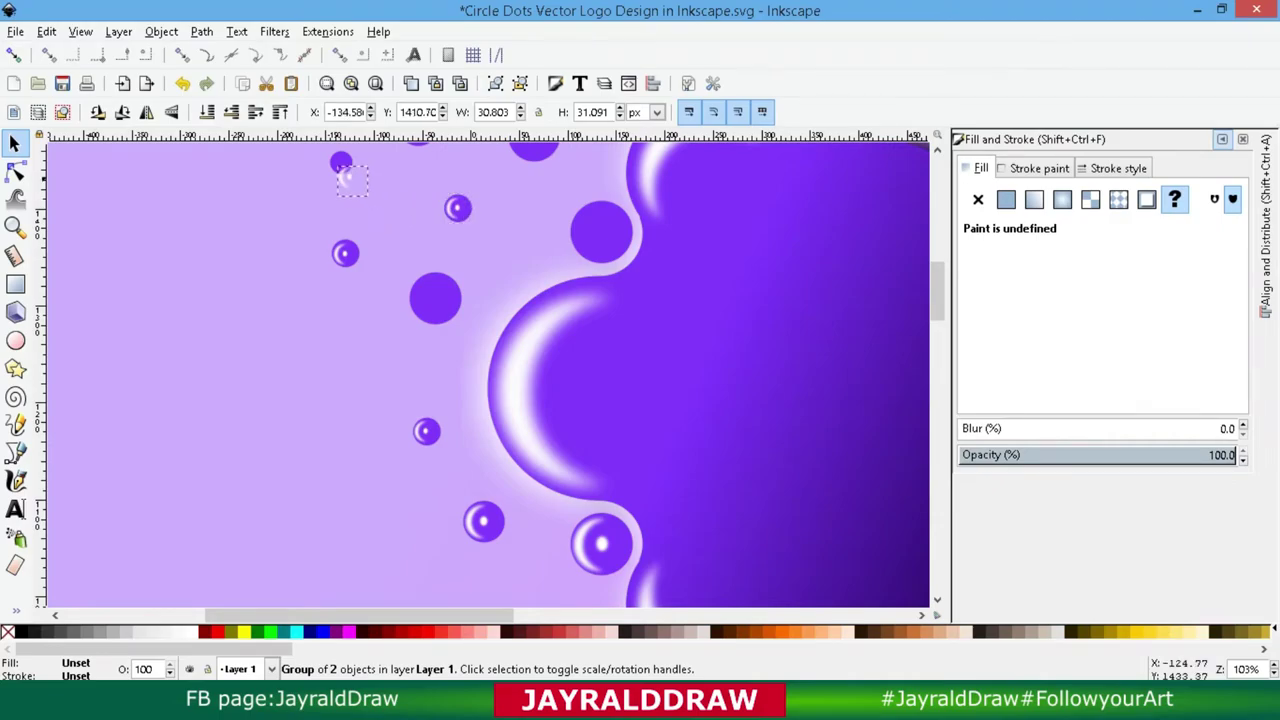
{"action": "left_click_drag", "start_coordinate": [347, 177], "coordinate": [336, 158]}
{"action": "scroll", "coordinate": [347, 420], "scroll_direction": "up", "scroll_amount": 5}
{"action": "left_click_drag", "start_coordinate": [366, 410], "coordinate": [352, 398]}
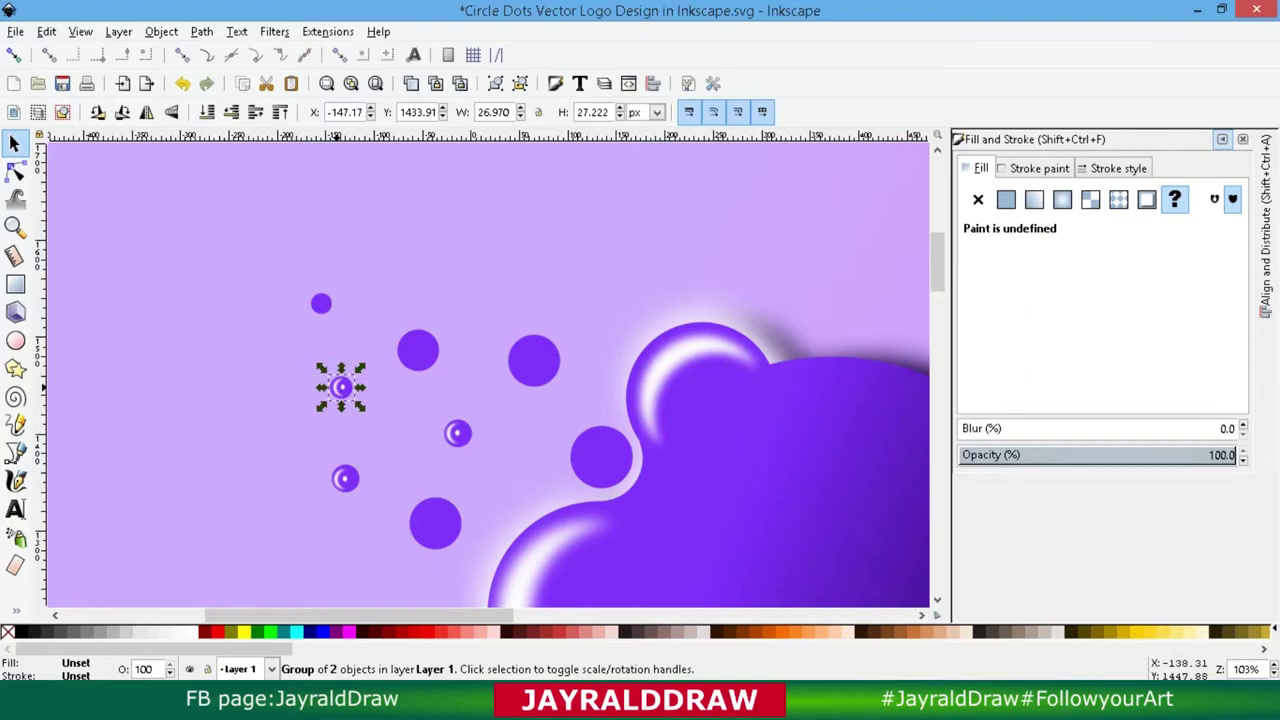
{"action": "key", "text": "plus"}
{"action": "key", "text": "plus"}
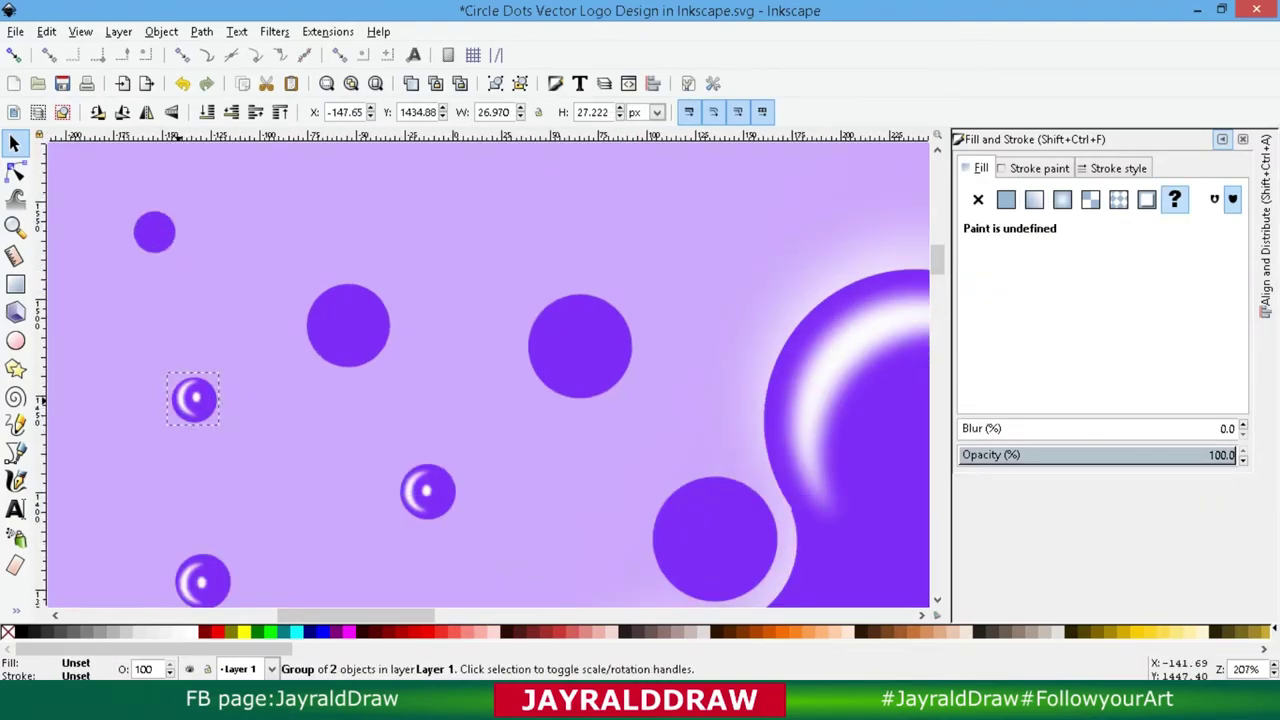
Step: Copy the highlight onto the top-left dot and a larger plain dot, enlarging it to fit
{"action": "key", "text": "ctrl+d"}
{"action": "mouse_move", "coordinate": [193, 399]}
{"action": "left_mouse_down"}
{"action": "mouse_move", "coordinate": [154, 232]}
{"action": "mouse_move", "coordinate": [181, 206]}
{"action": "left_mouse_up"}
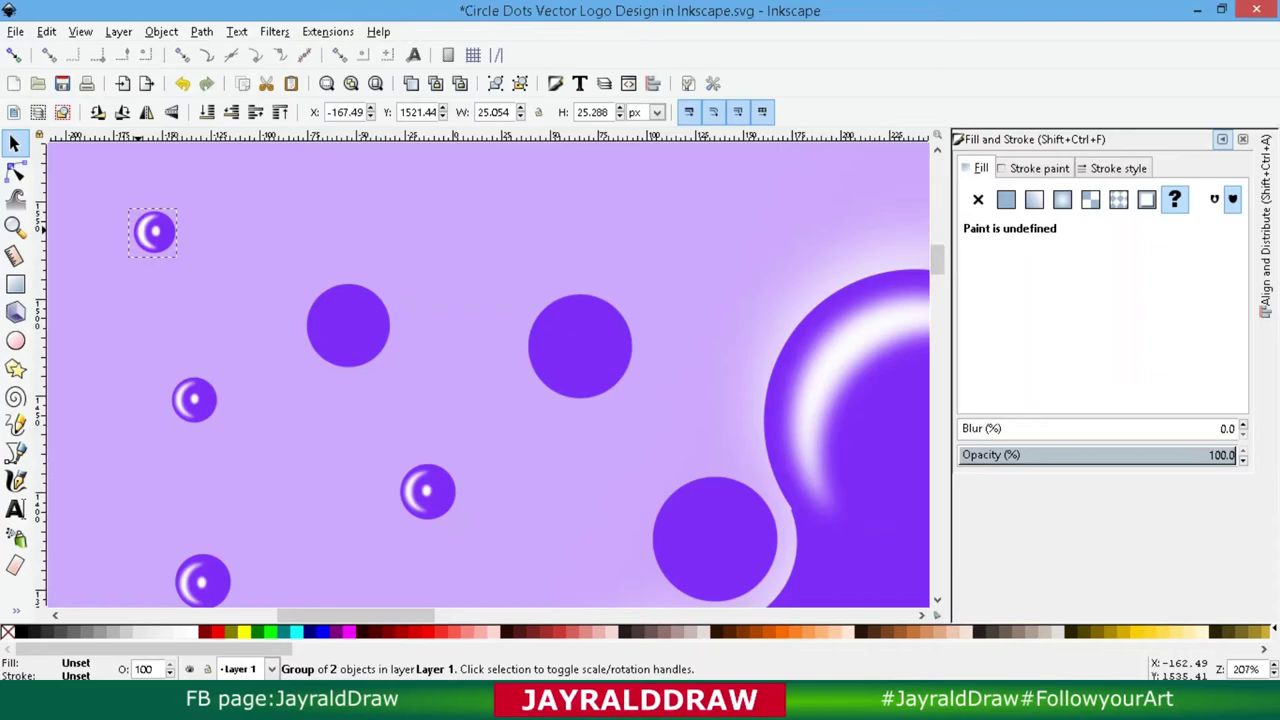
{"action": "key", "text": "ctrl+d"}
{"action": "mouse_move", "coordinate": [154, 232]}
{"action": "left_mouse_down"}
{"action": "mouse_move", "coordinate": [343, 330]}
{"action": "mouse_move", "coordinate": [391, 277]}
{"action": "left_mouse_up"}
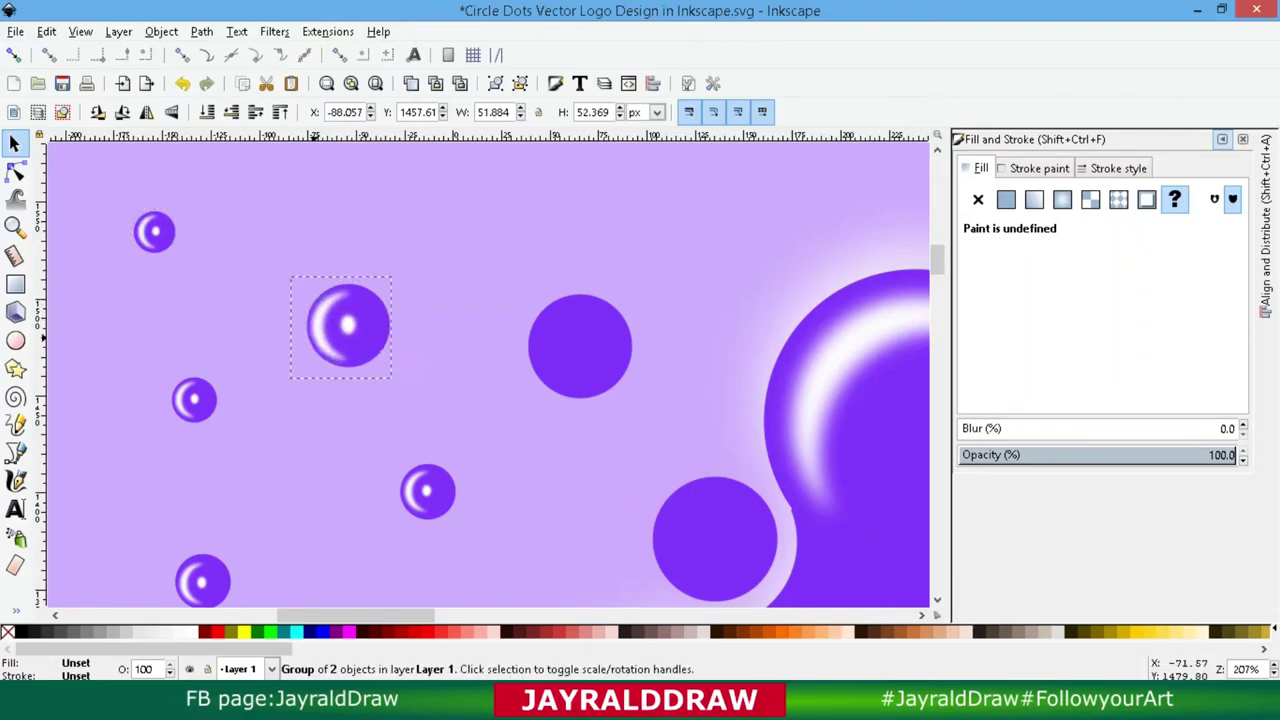
{"action": "key", "text": "ctrl+d"}
{"action": "left_click_drag", "start_coordinate": [341, 327], "coordinate": [578, 347]}
{"action": "left_click_drag", "start_coordinate": [630, 294], "coordinate": [645, 281]}
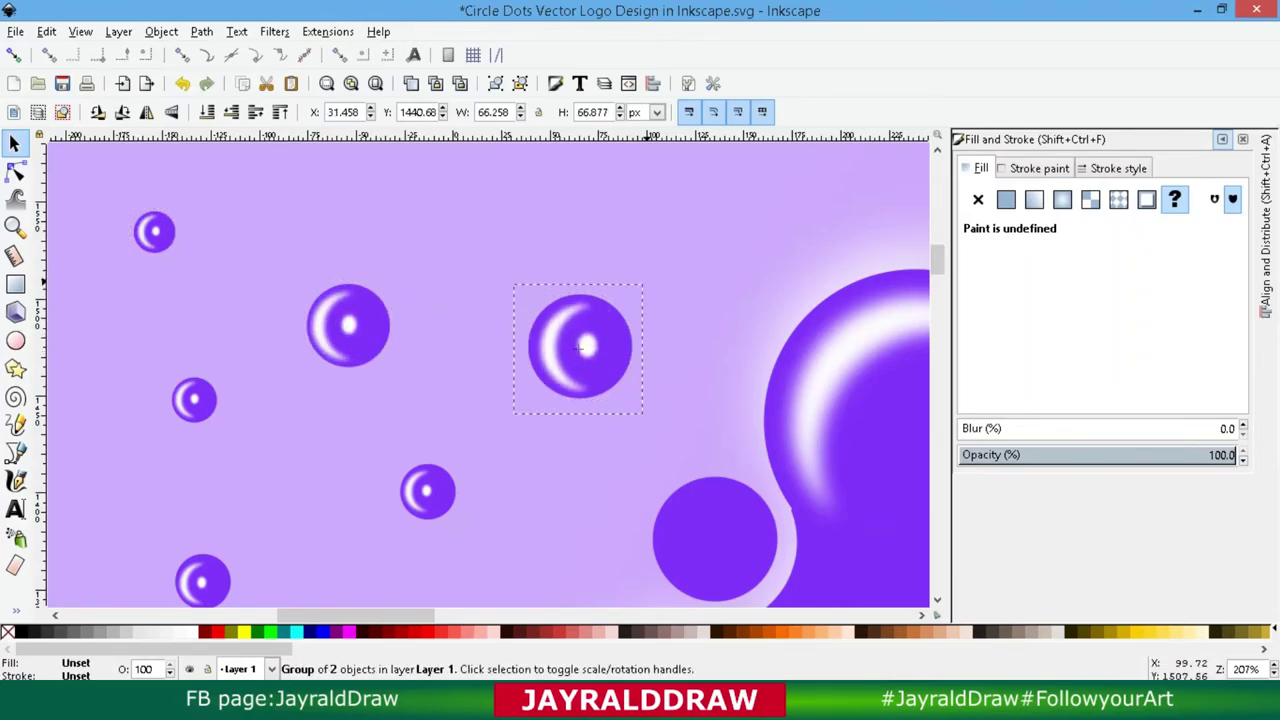
Step: Put copies on the lower dots, enlarging the one beside the blob to 83.595 × 84.377 px
{"action": "key", "text": "ctrl+d"}
{"action": "left_click_drag", "start_coordinate": [578, 347], "coordinate": [713, 540]}
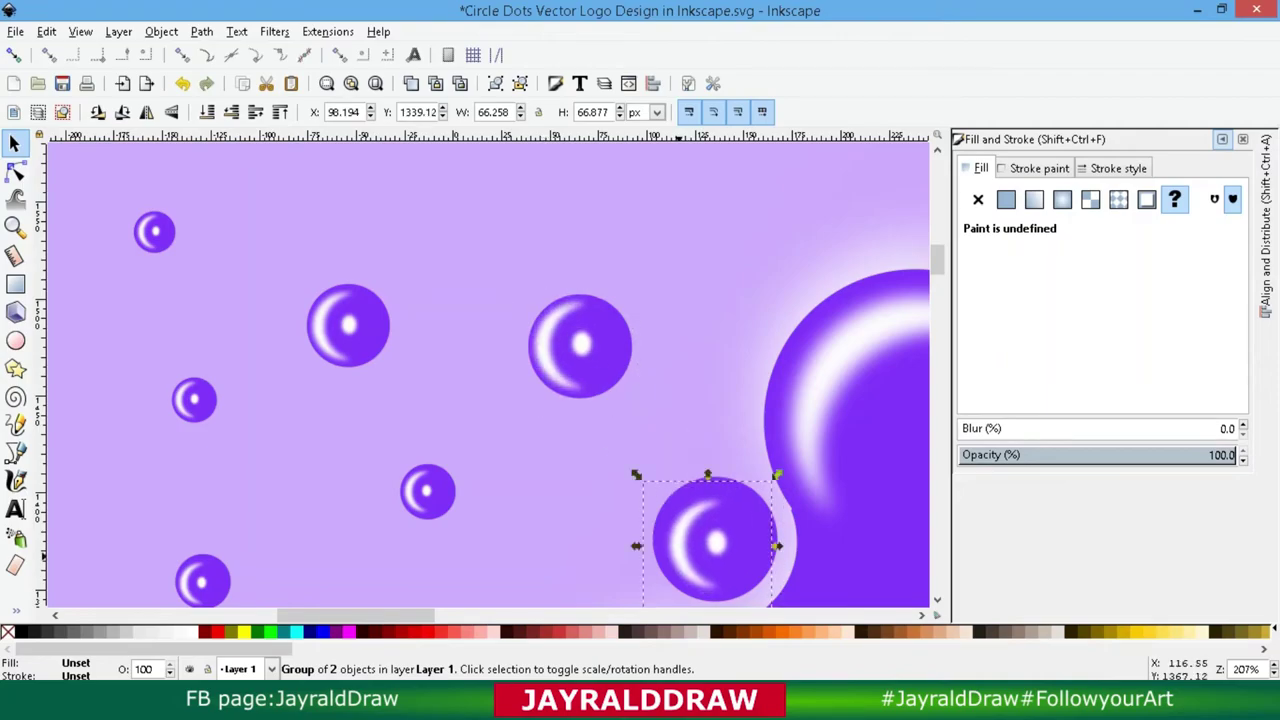
{"action": "key", "text": "minus"}
{"action": "key", "text": "minus"}
{"action": "left_click_drag", "start_coordinate": [583, 463], "coordinate": [417, 530]}
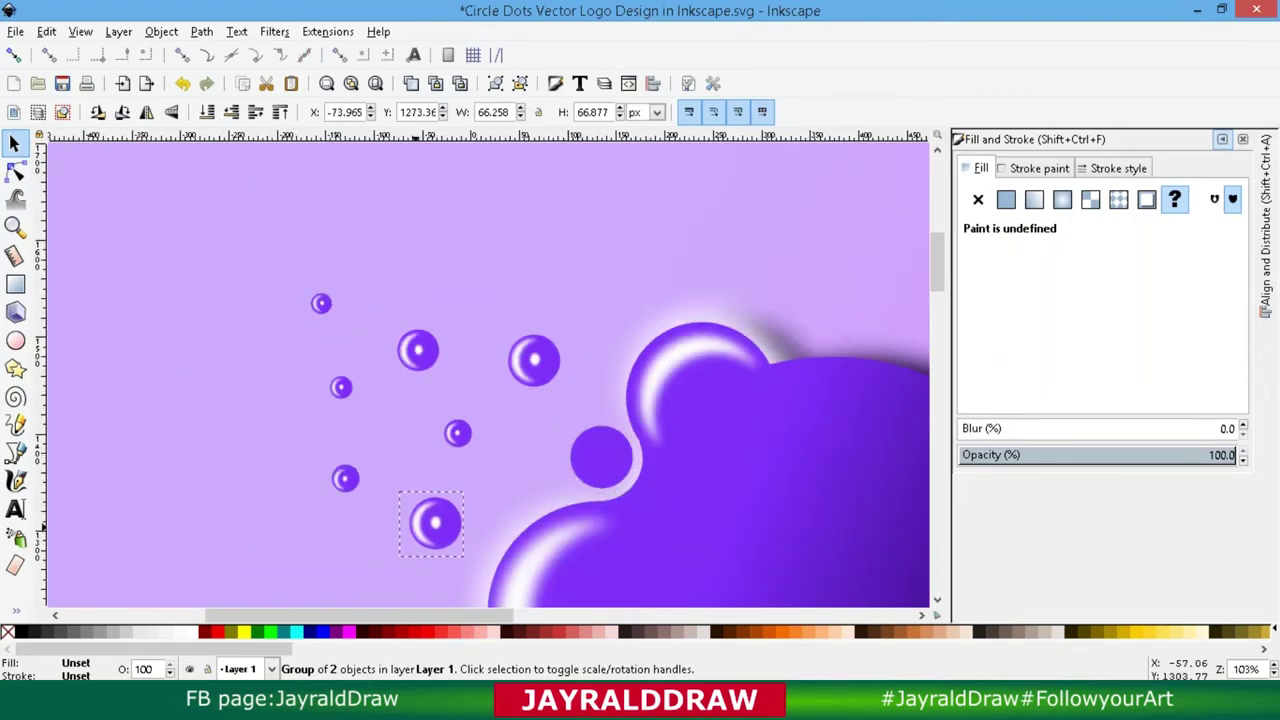
{"action": "mouse_move", "coordinate": [548, 475]}
{"action": "left_mouse_down"}
{"action": "mouse_move", "coordinate": [598, 458]}
{"action": "mouse_move", "coordinate": [643, 505]}
{"action": "left_mouse_up"}
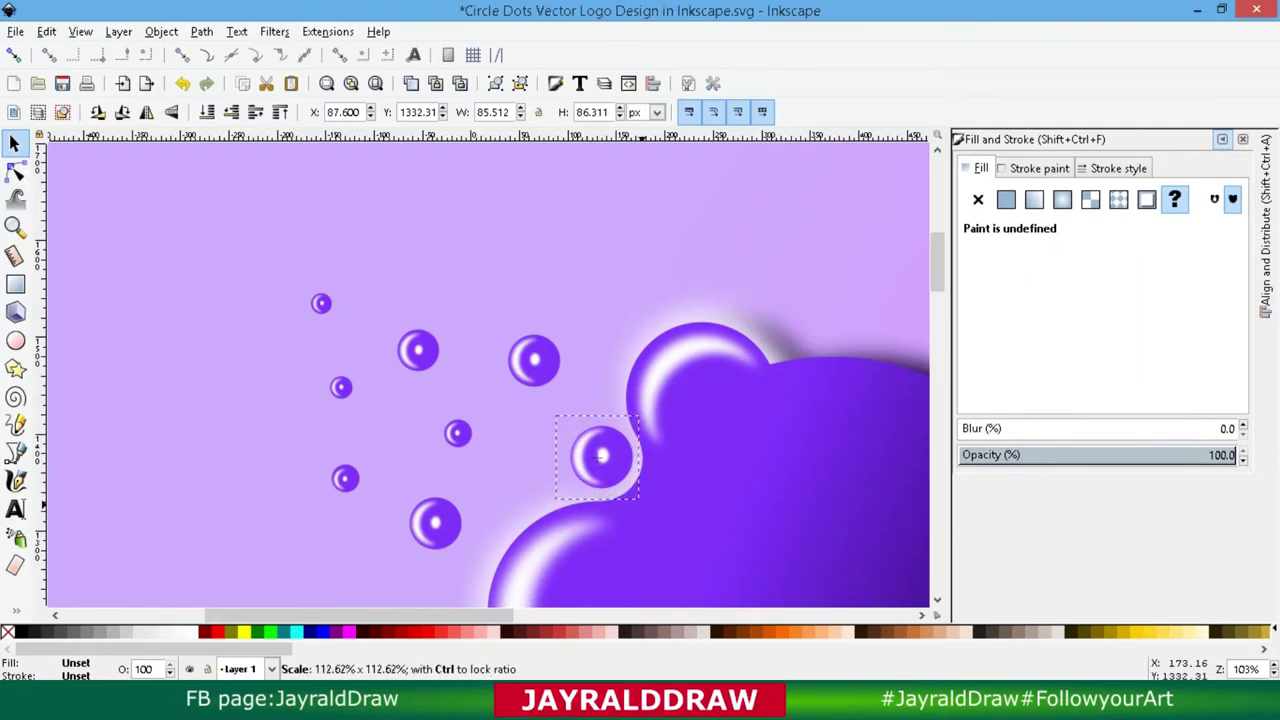
{"action": "scroll", "coordinate": [620, 490], "scroll_direction": "down", "scroll_amount": 5}
{"action": "scroll", "coordinate": [490, 375], "scroll_direction": "up", "scroll_amount": 3}
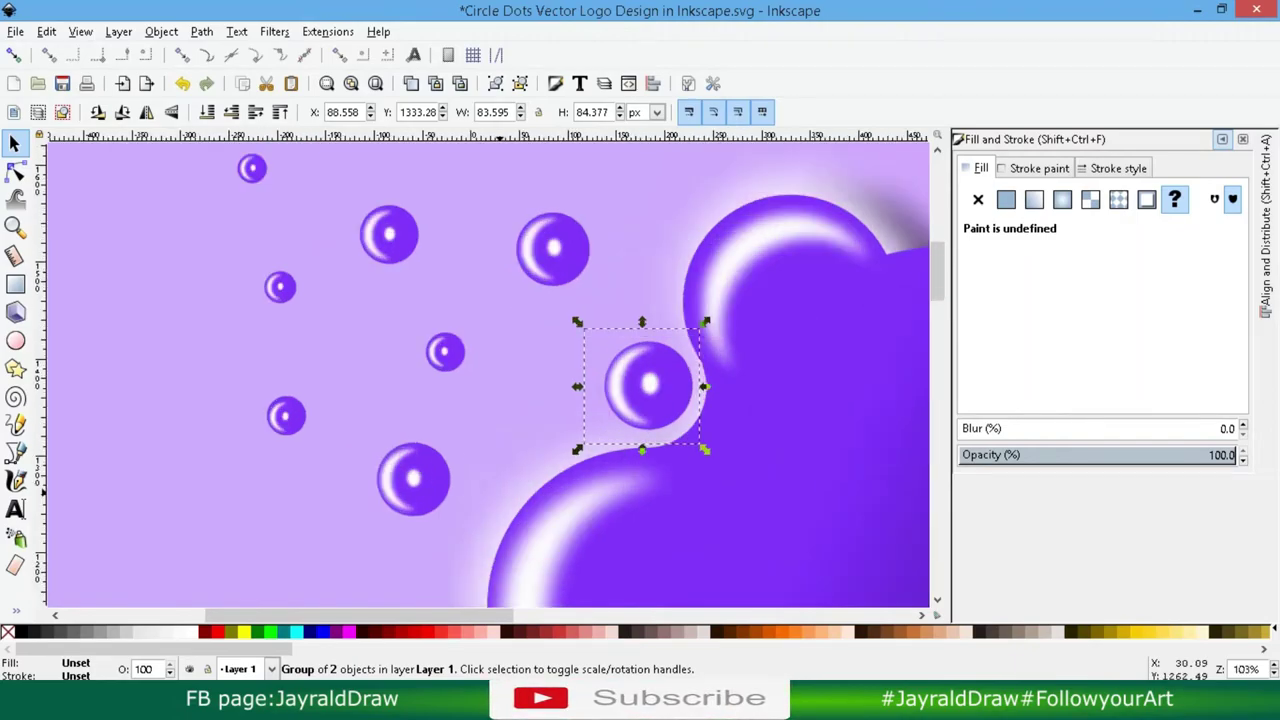
{"action": "scroll", "coordinate": [483, 226], "scroll_direction": "down", "scroll_amount": 2}
{"action": "scroll", "coordinate": [480, 375], "scroll_direction": "right", "scroll_amount": 3}
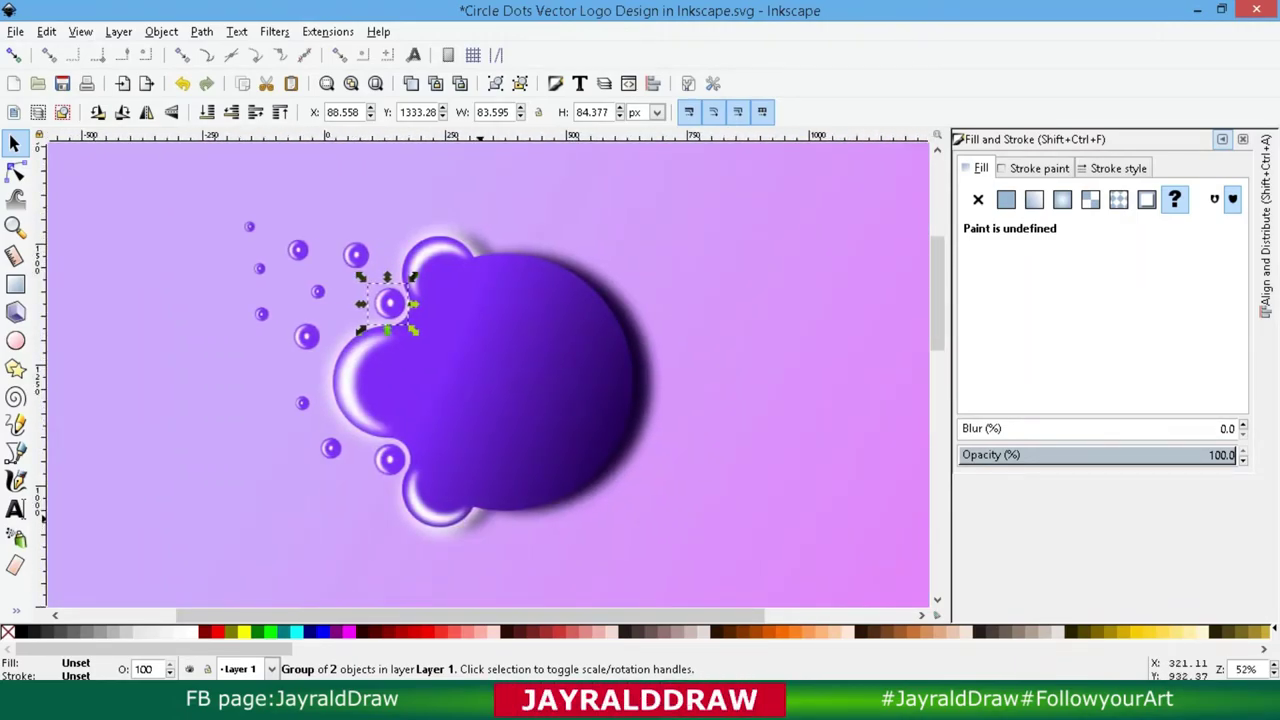
Step: Draw a small ellipse on the right side of the purple blob
{"action": "left_click", "coordinate": [730, 423]}
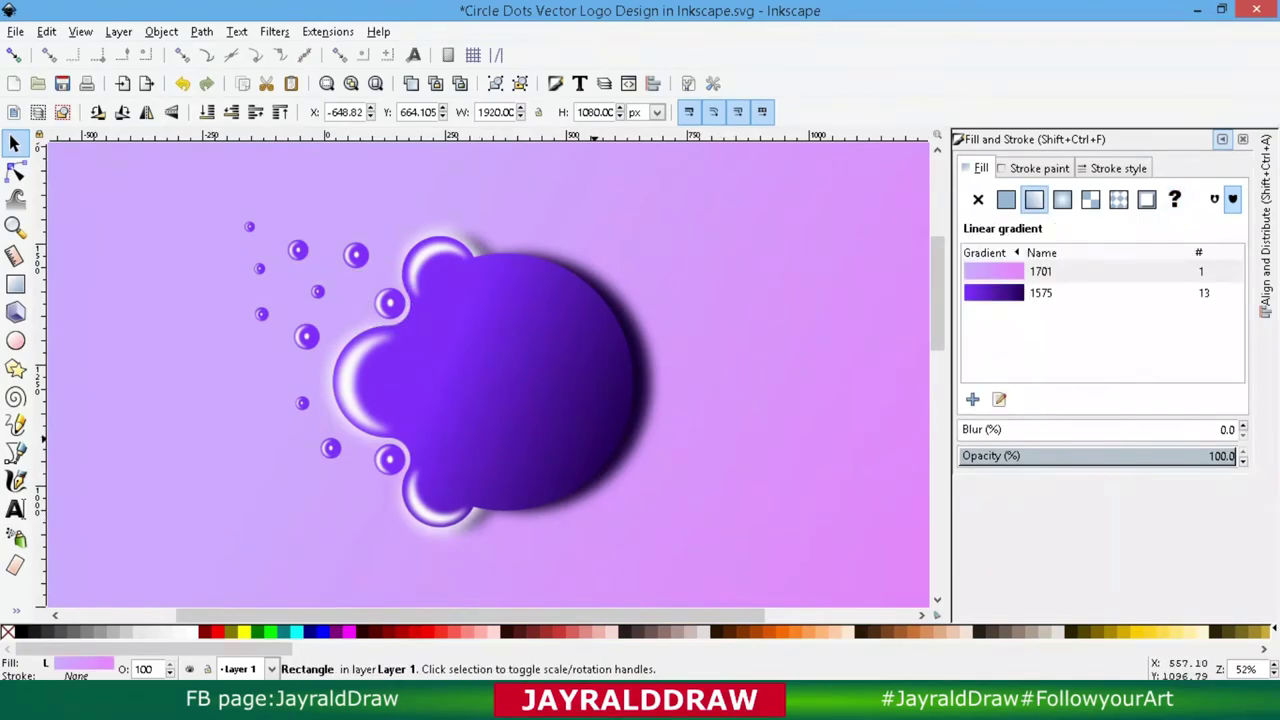
{"action": "left_click", "coordinate": [15, 340]}
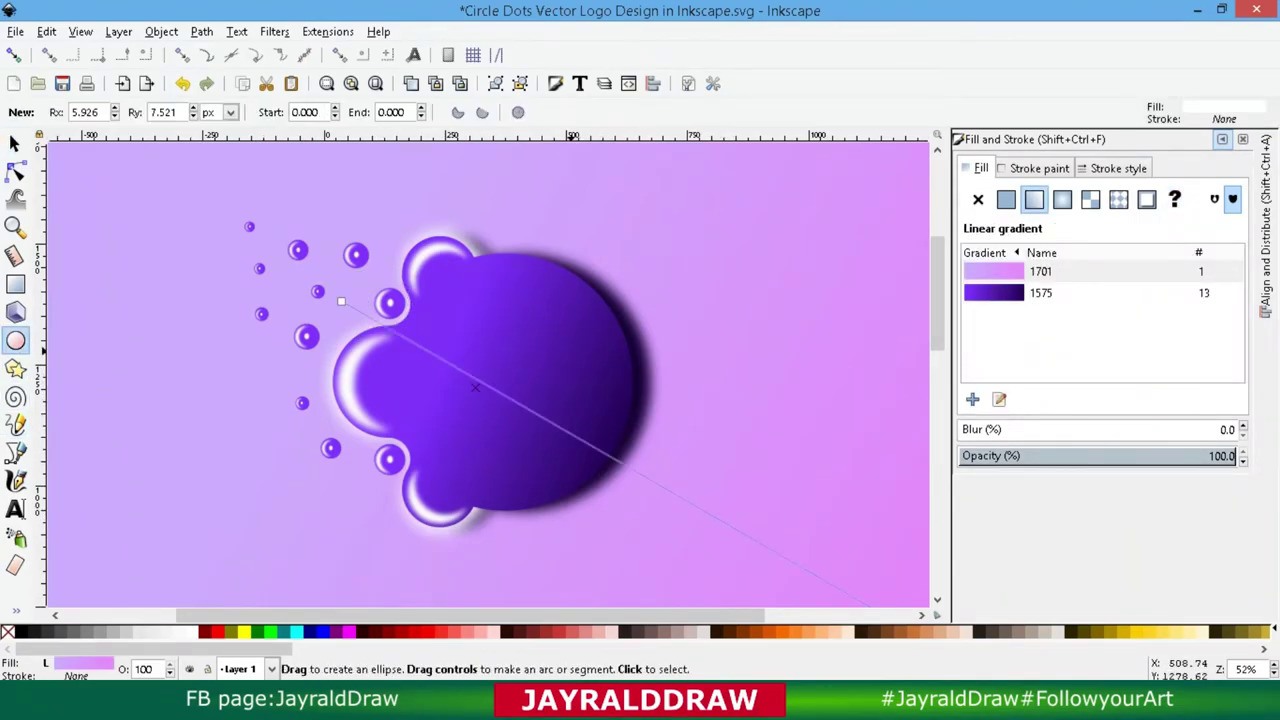
{"action": "mouse_move", "coordinate": [570, 340]}
{"action": "left_mouse_down"}
{"action": "mouse_move", "coordinate": [601, 416]}
{"action": "mouse_move", "coordinate": [594, 373]}
{"action": "left_mouse_up"}
{"action": "key", "text": "s"}
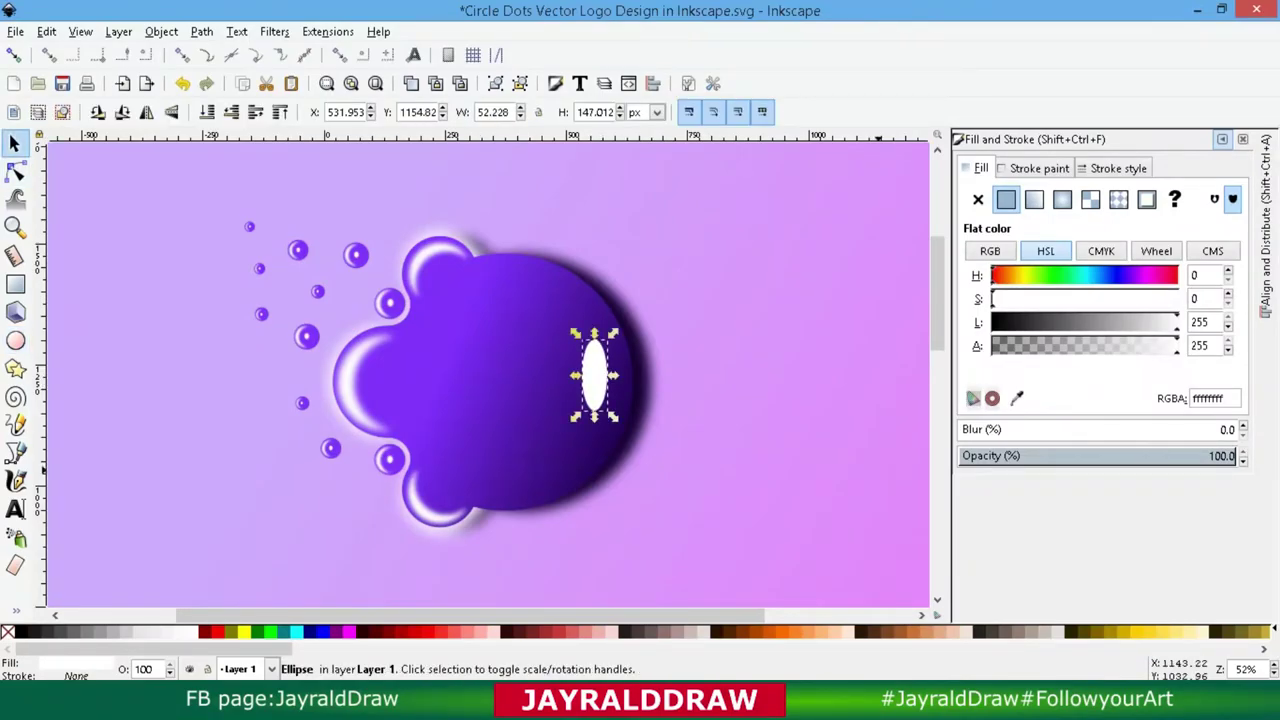
Step: Blur the ellipse to about 16, set opacity to 78, and stretch it to 106.097 × 262.943 px
{"action": "left_click_drag", "start_coordinate": [970, 429], "coordinate": [1002, 429]}
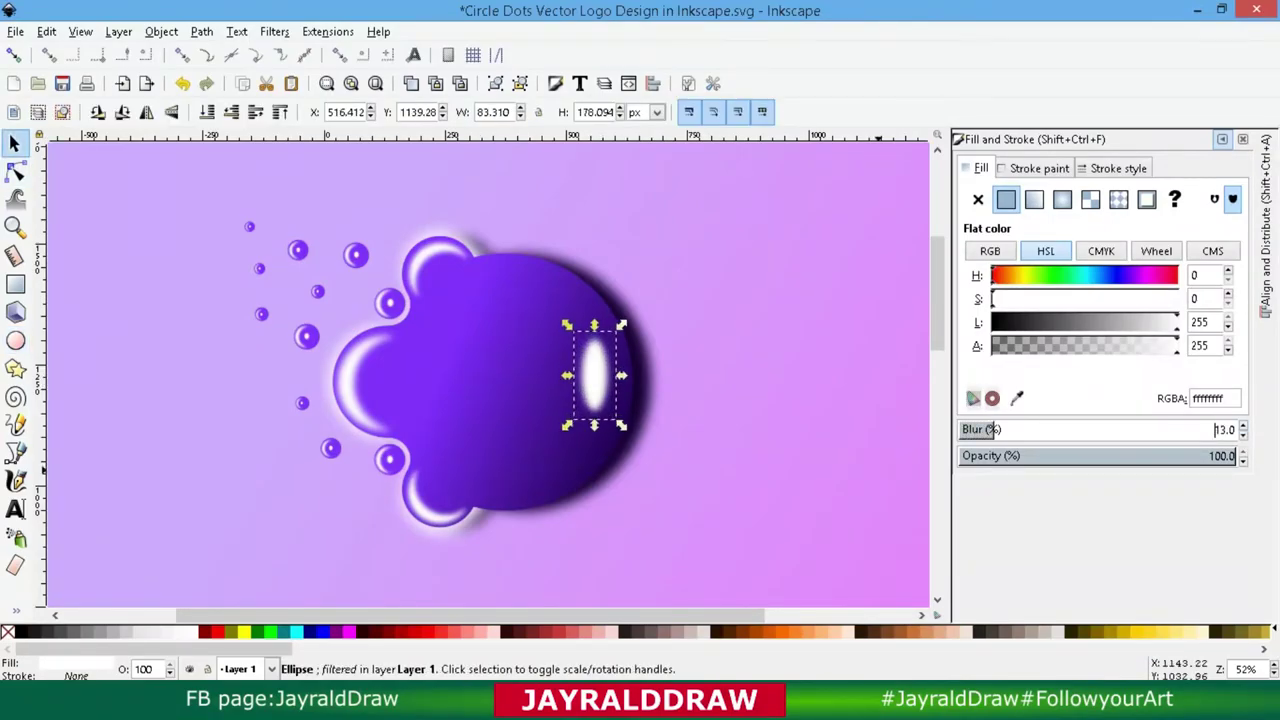
{"action": "left_click_drag", "start_coordinate": [595, 376], "coordinate": [613, 383]}
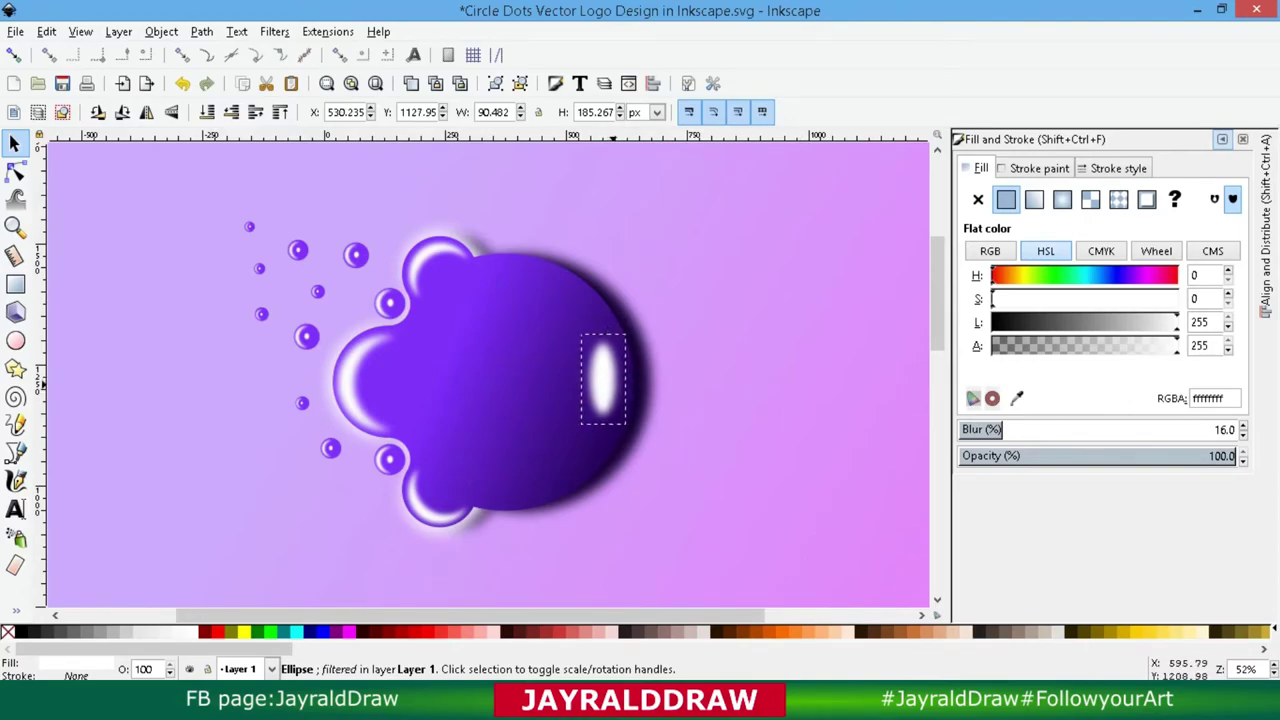
{"action": "left_click_drag", "start_coordinate": [1230, 455], "coordinate": [1163, 455]}
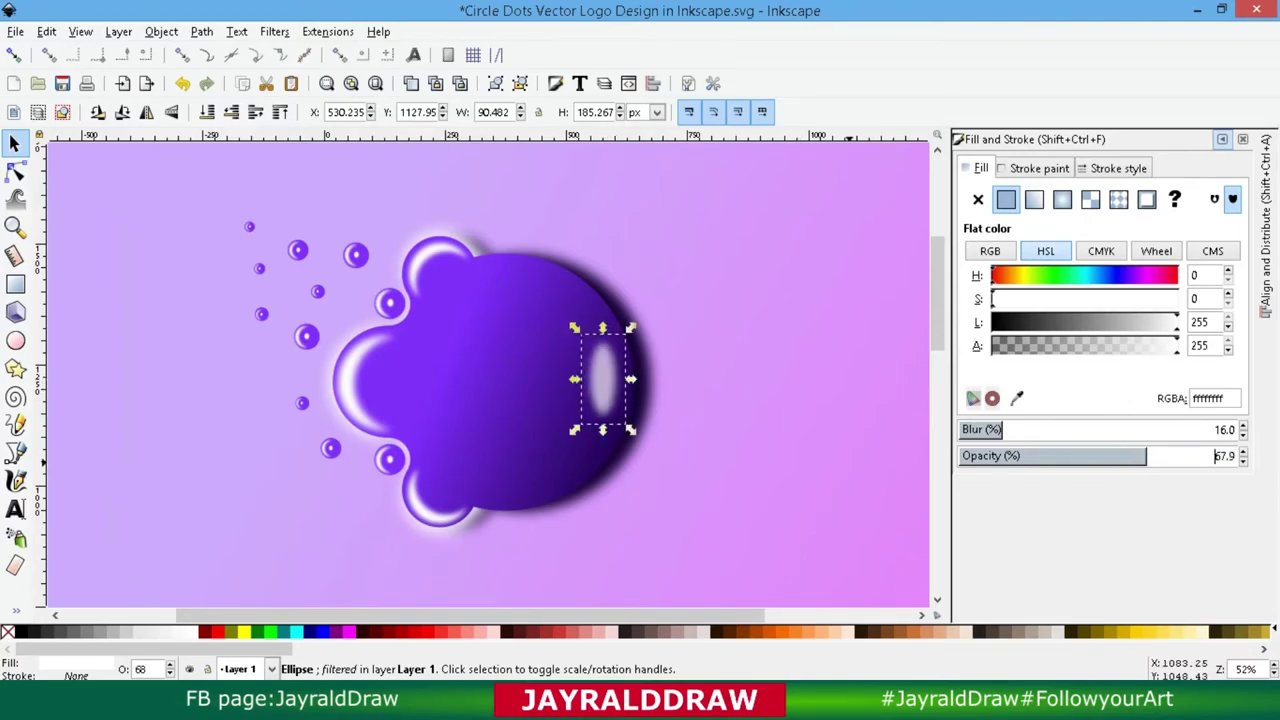
{"action": "left_click", "coordinate": [766, 483]}
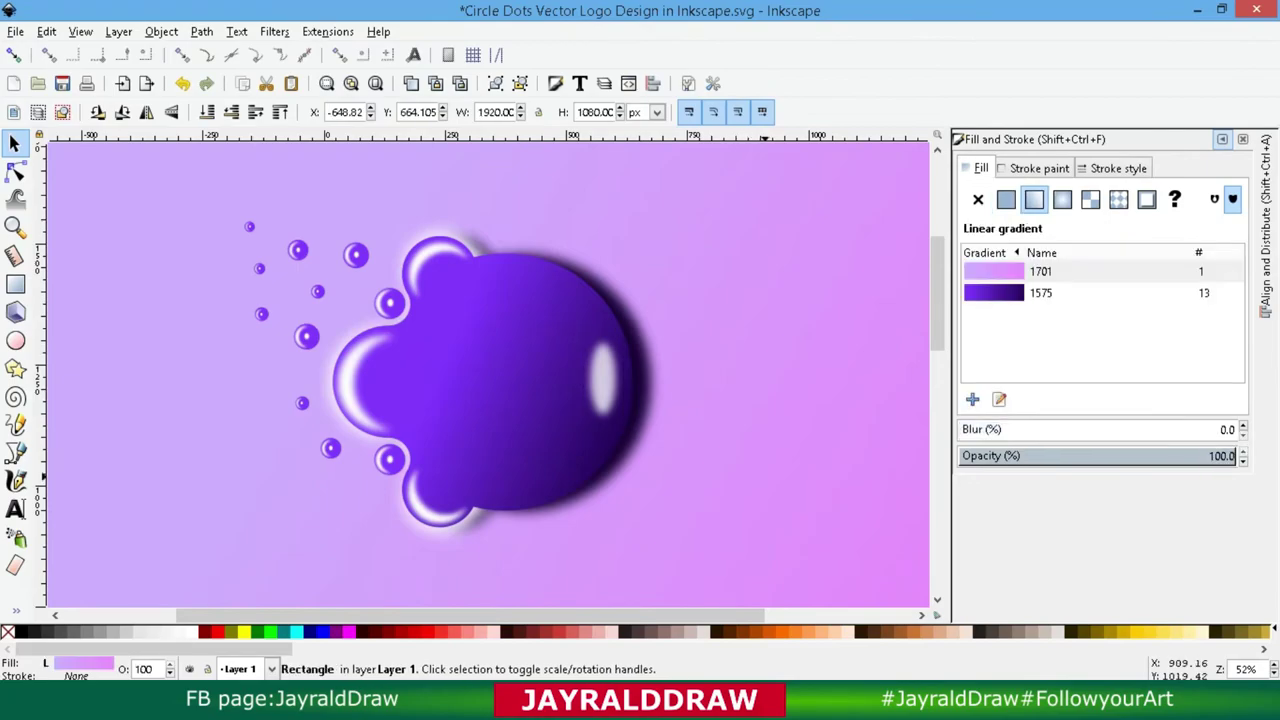
{"action": "left_click", "coordinate": [621, 360]}
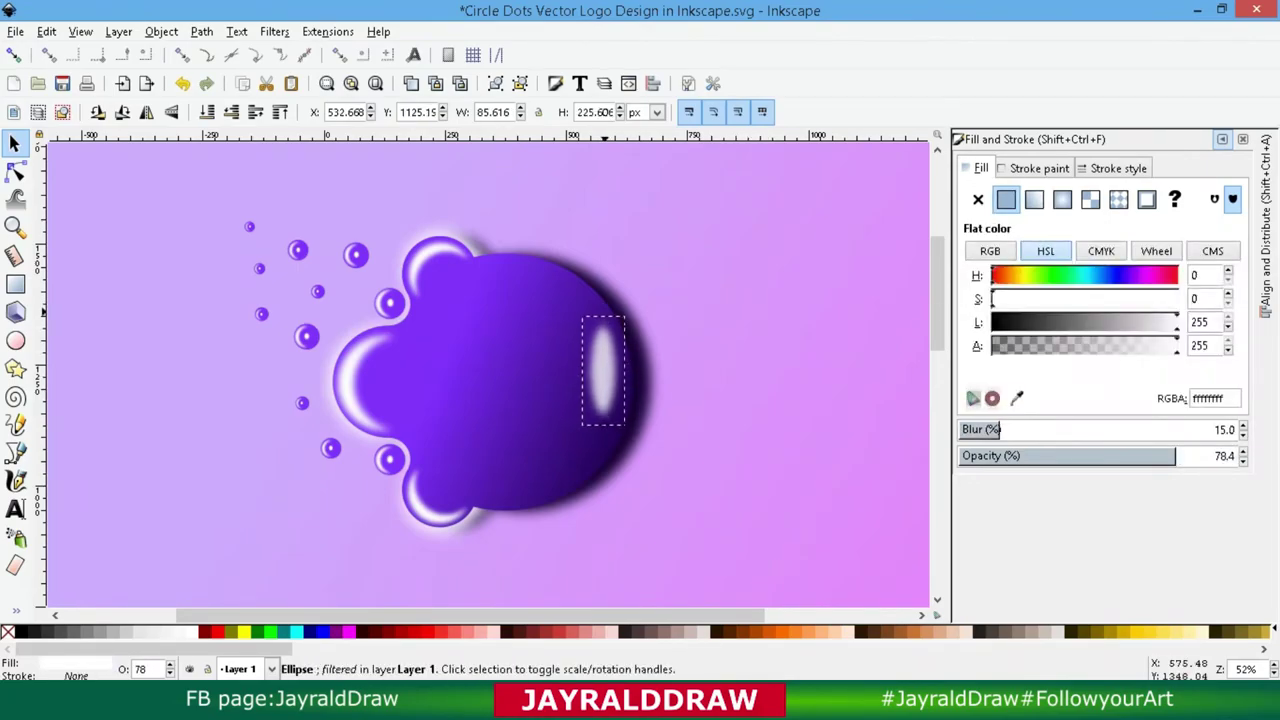
{"action": "left_click_drag", "start_coordinate": [602, 431], "coordinate": [602, 444]}
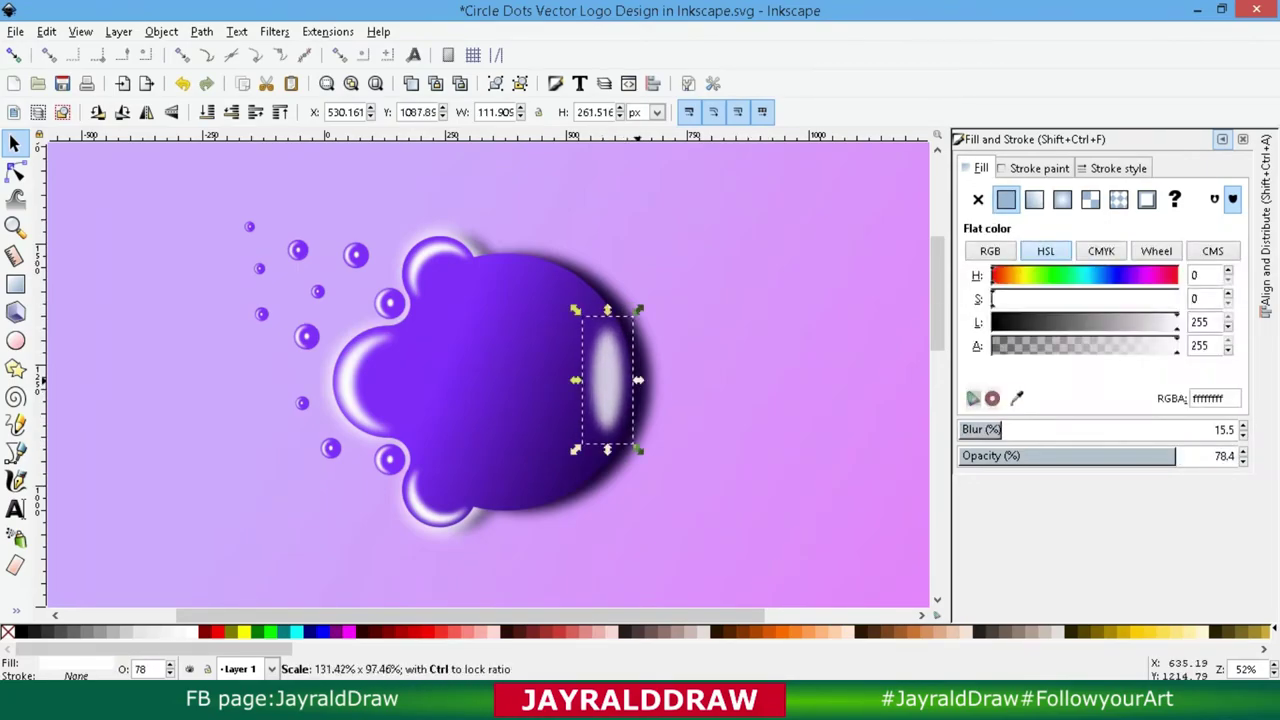
{"action": "left_click", "coordinate": [597, 380], "text": "alt"}
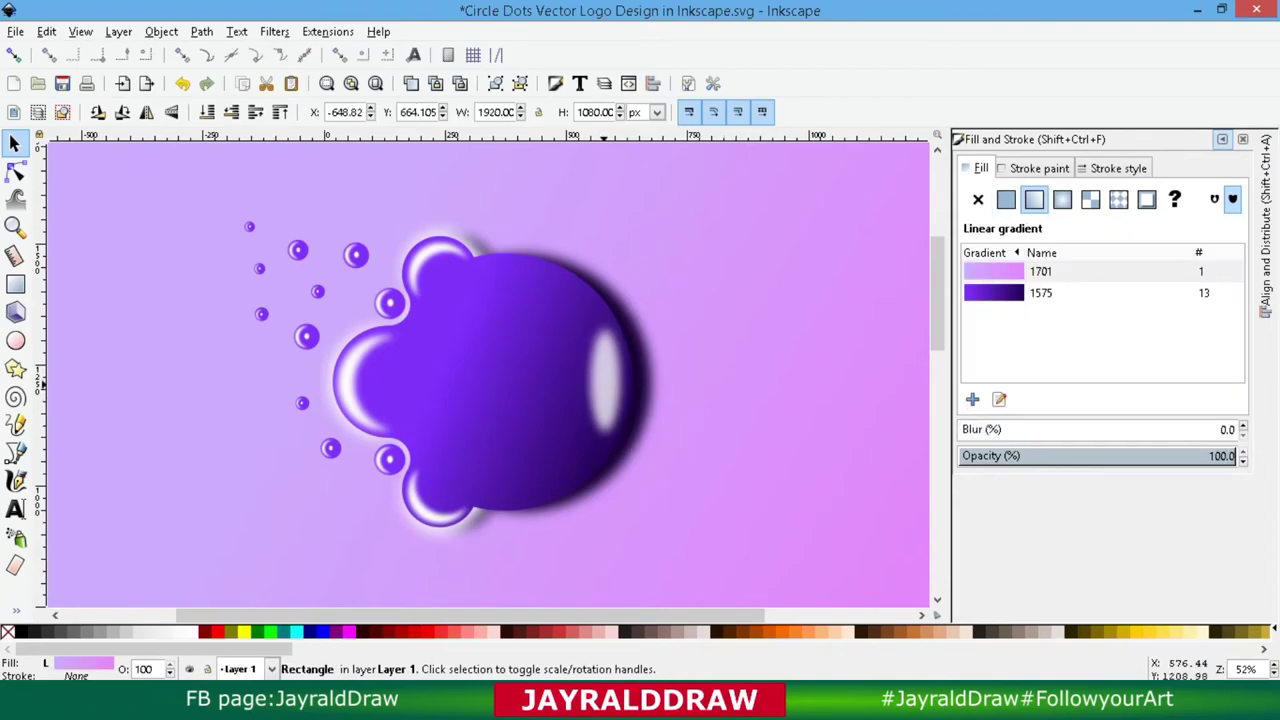
{"action": "left_click", "coordinate": [600, 380], "text": "alt"}
Step: Fill the blurred ellipse with light violet #9955ff
{"action": "scroll", "coordinate": [700, 632], "scroll_direction": "right", "scroll_amount": 5}
{"action": "scroll", "coordinate": [900, 632], "scroll_direction": "right", "scroll_amount": 5}
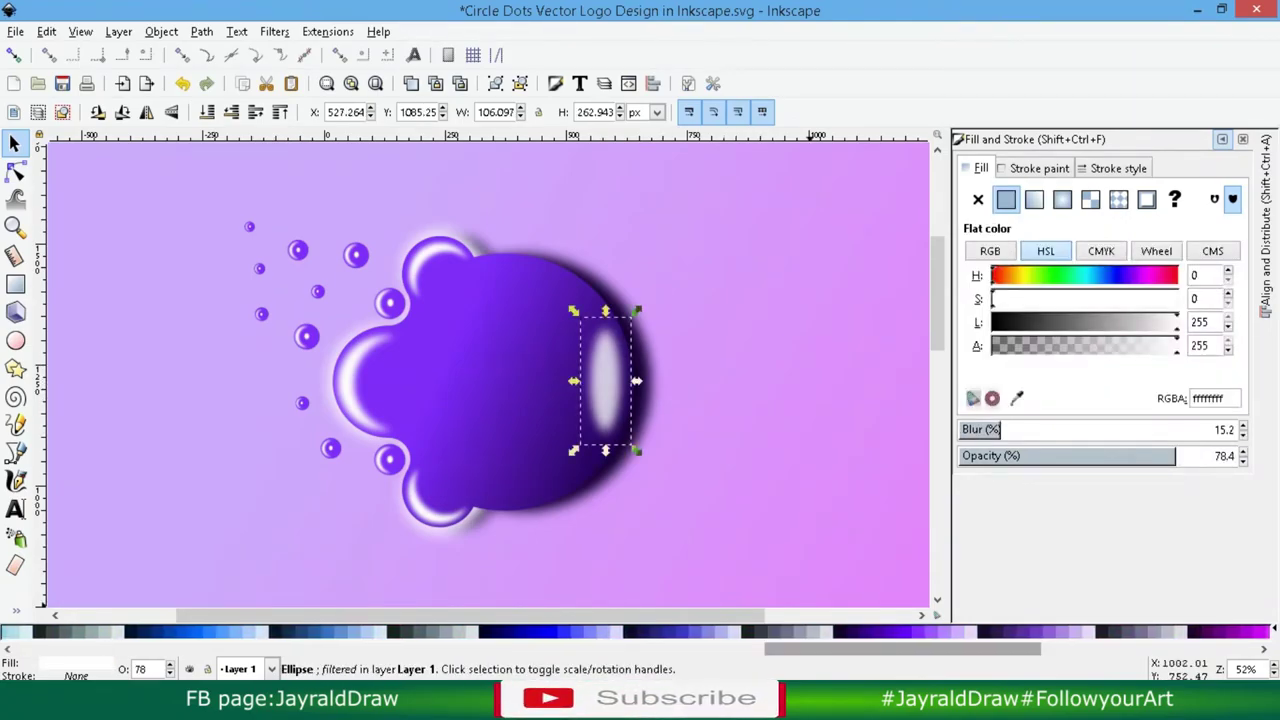
{"action": "left_click", "coordinate": [1140, 632]}
{"action": "left_click", "coordinate": [870, 632]}
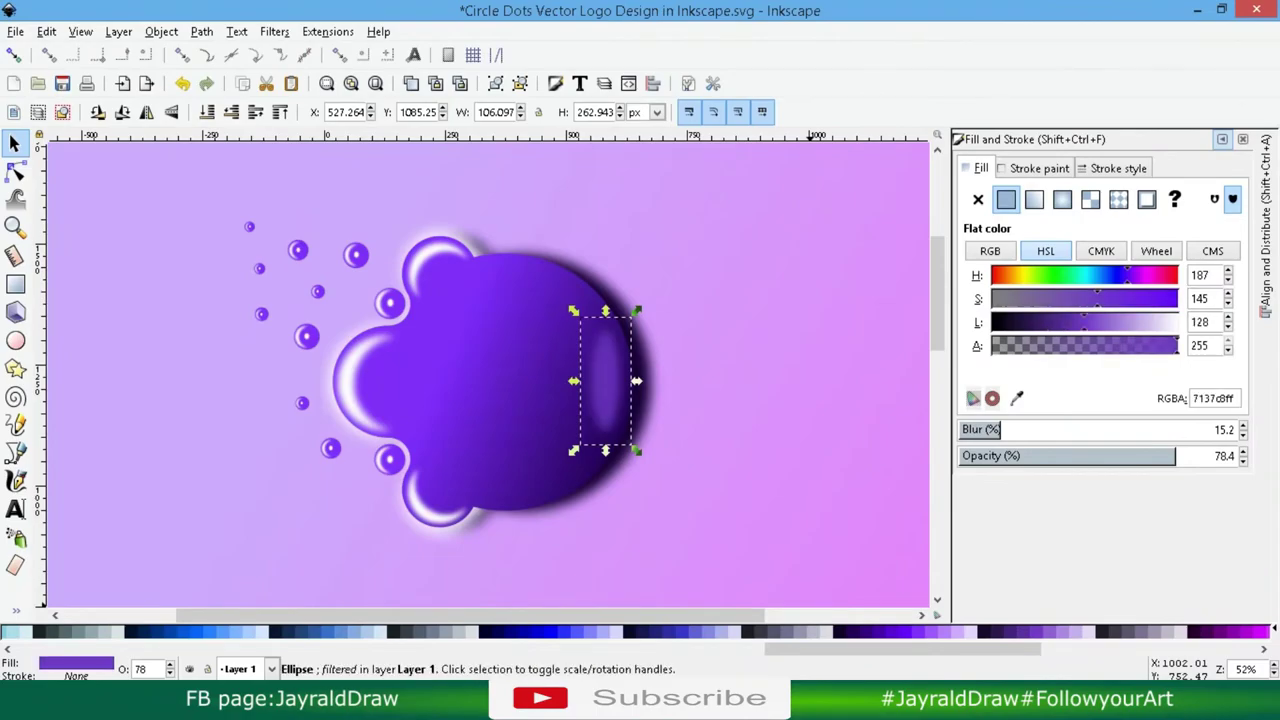
{"action": "left_click", "coordinate": [885, 632]}
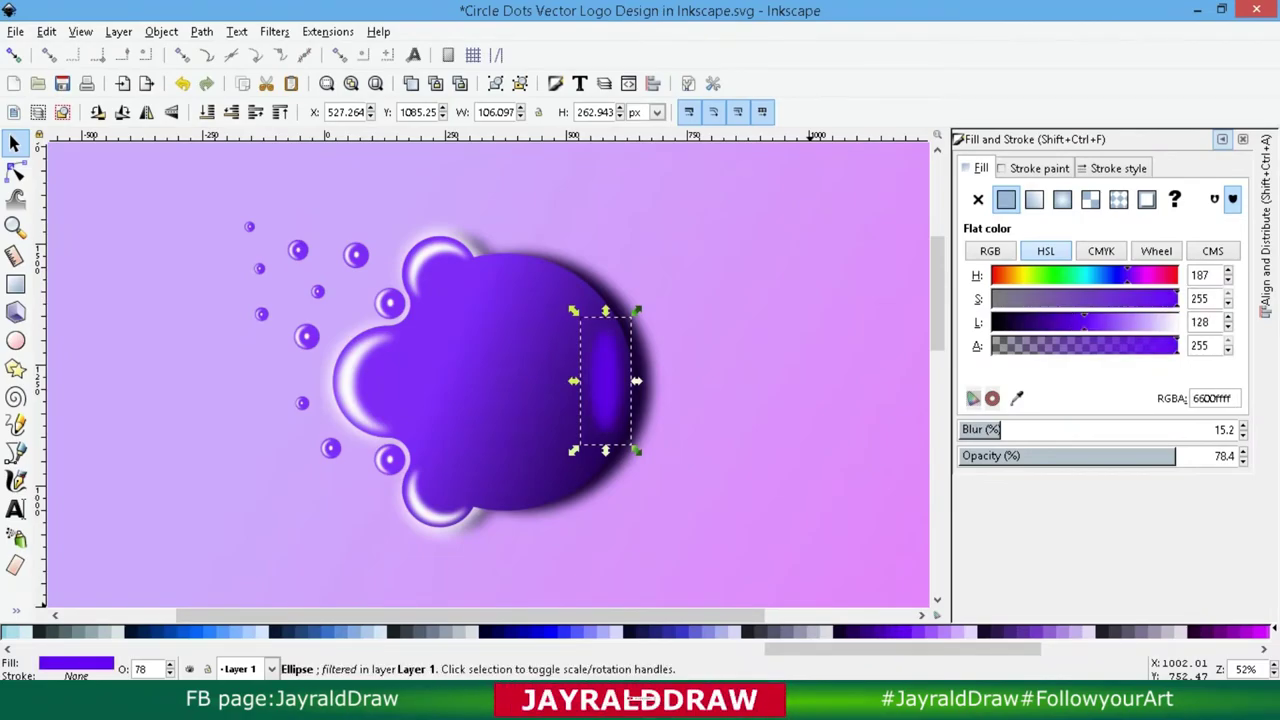
{"action": "left_click", "coordinate": [950, 632]}
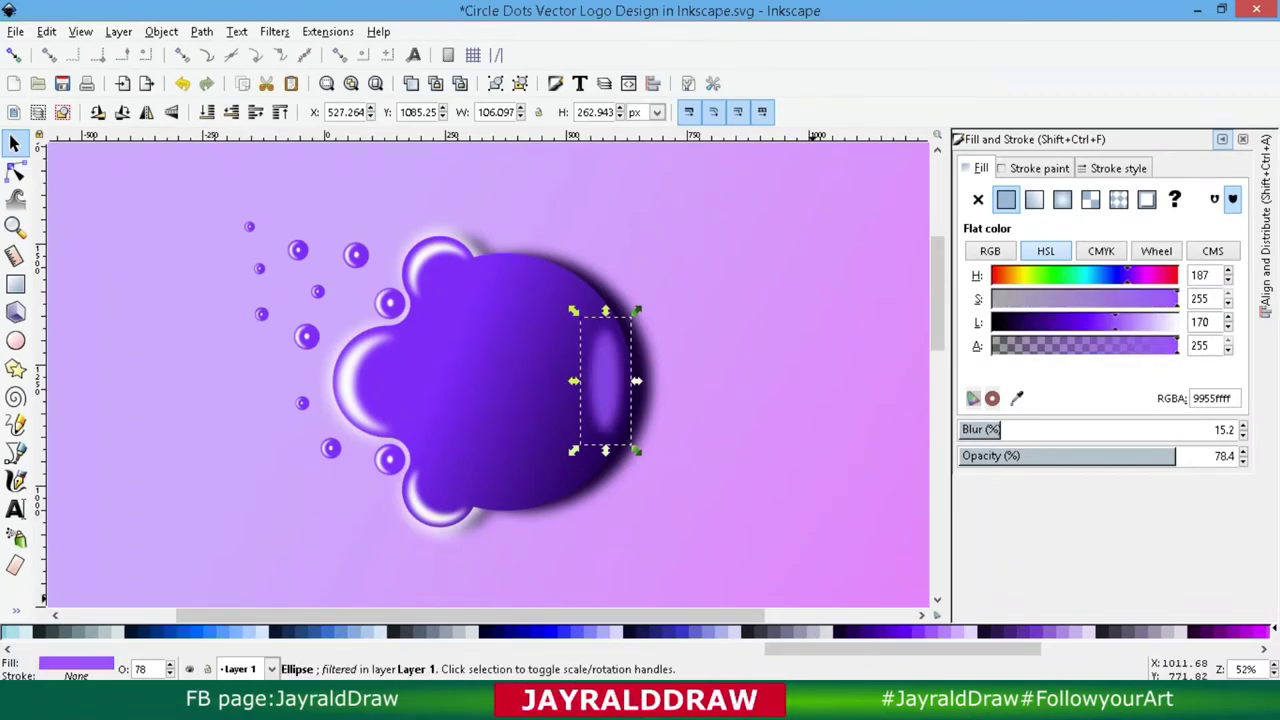
{"action": "left_click", "coordinate": [395, 306]}
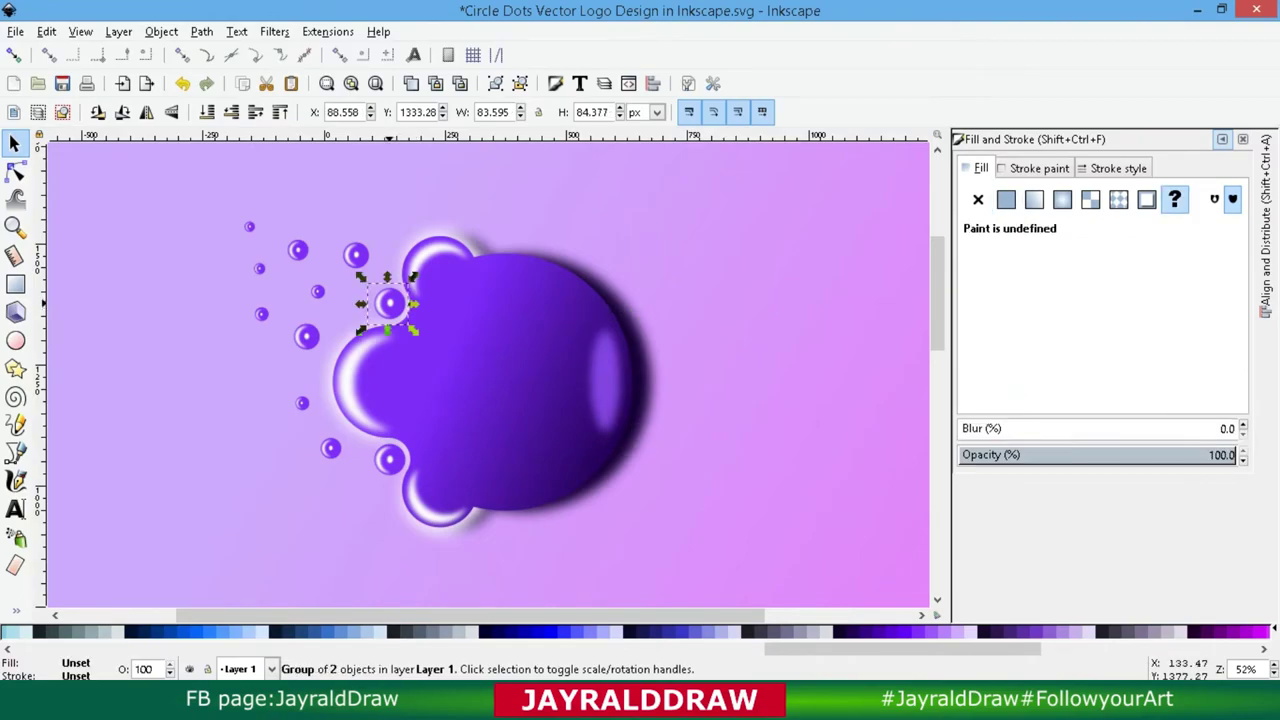
Step: Move the bubble highlight onto the blob's left bump and enlarge it to 295.363 × 298.124 px
{"action": "mouse_move", "coordinate": [392, 304]}
{"action": "left_mouse_down"}
{"action": "mouse_move", "coordinate": [458, 287]}
{"action": "mouse_move", "coordinate": [525, 212]}
{"action": "left_mouse_up"}
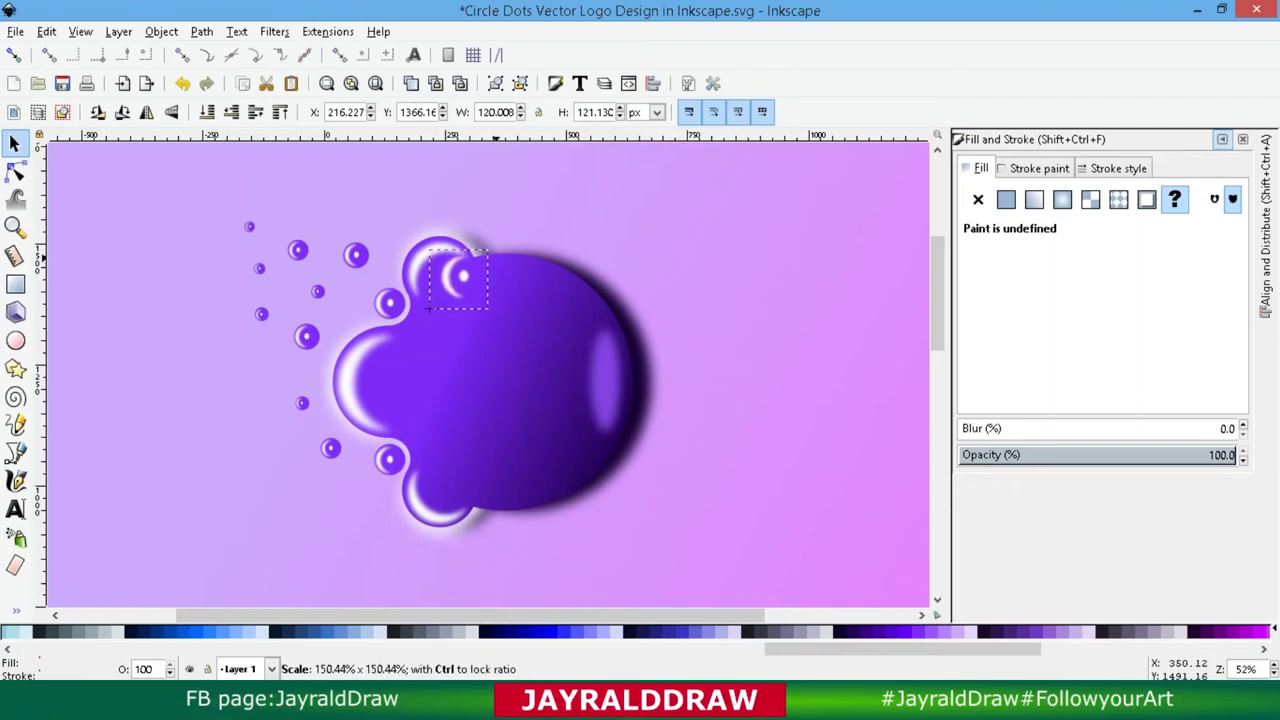
{"action": "left_click_drag", "start_coordinate": [472, 265], "coordinate": [386, 372]}
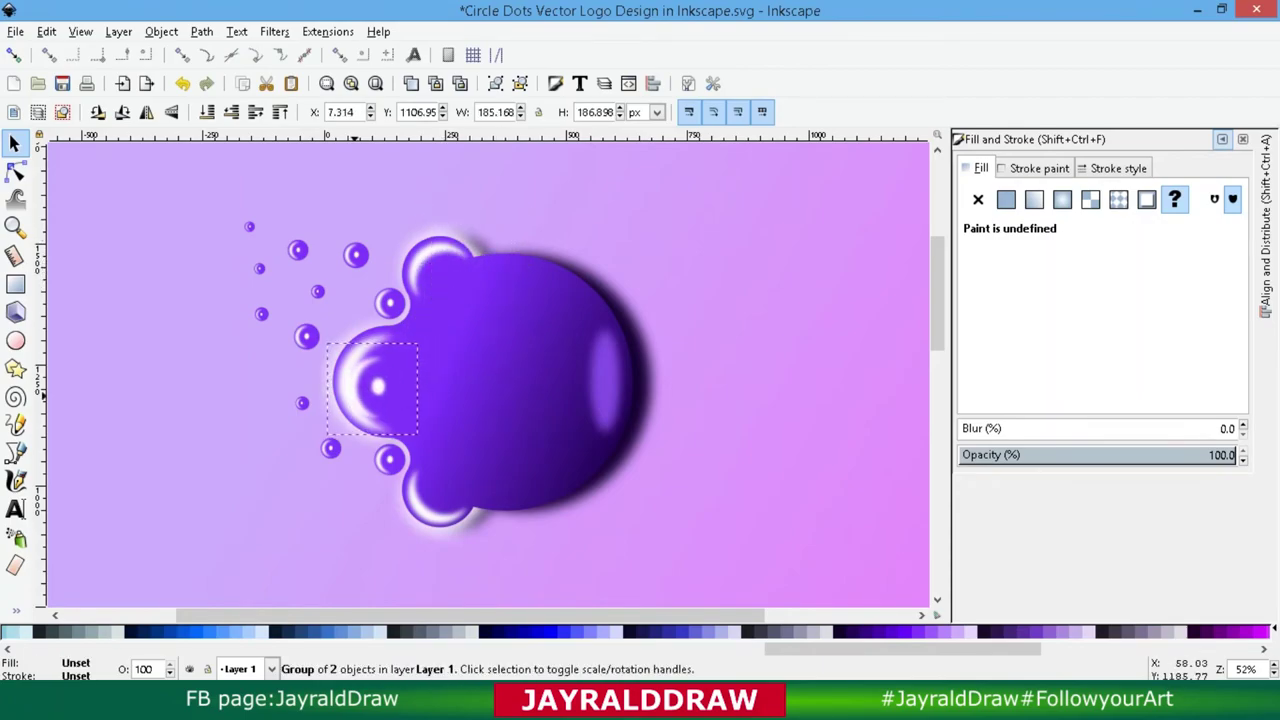
{"action": "left_click_drag", "start_coordinate": [334, 425], "coordinate": [310, 450]}
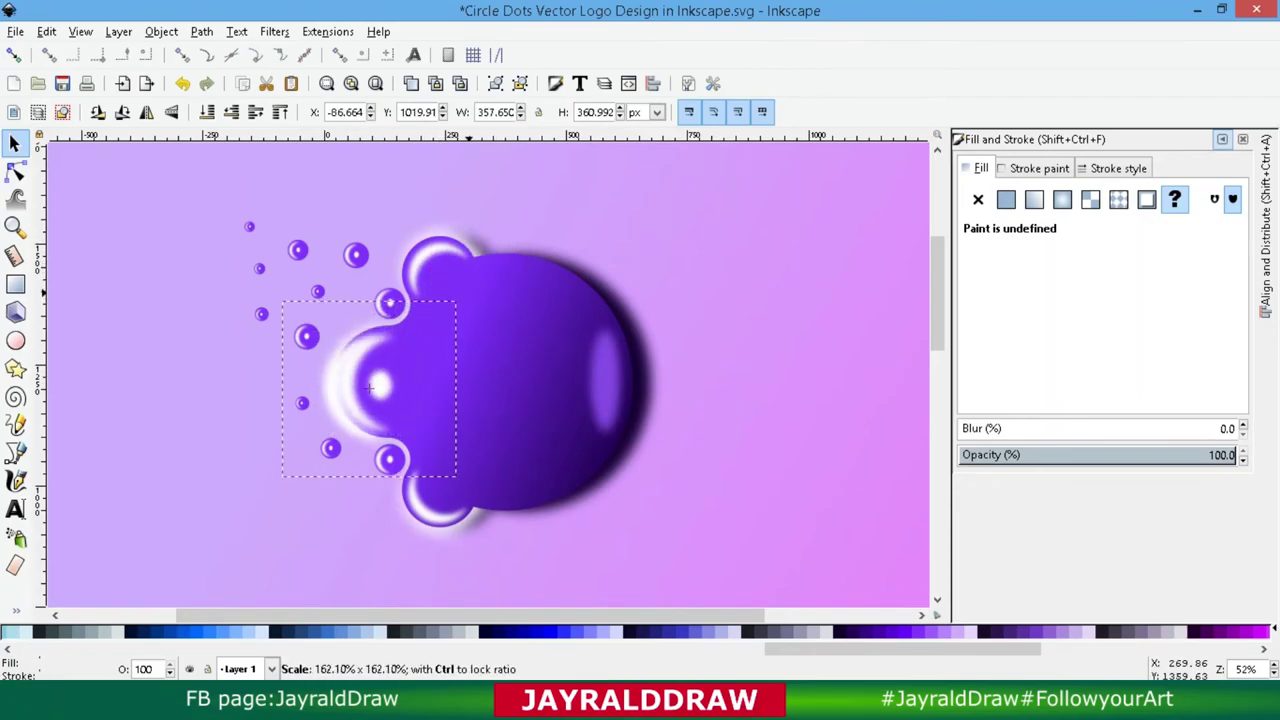
{"action": "left_click_drag", "start_coordinate": [358, 401], "coordinate": [359, 398]}
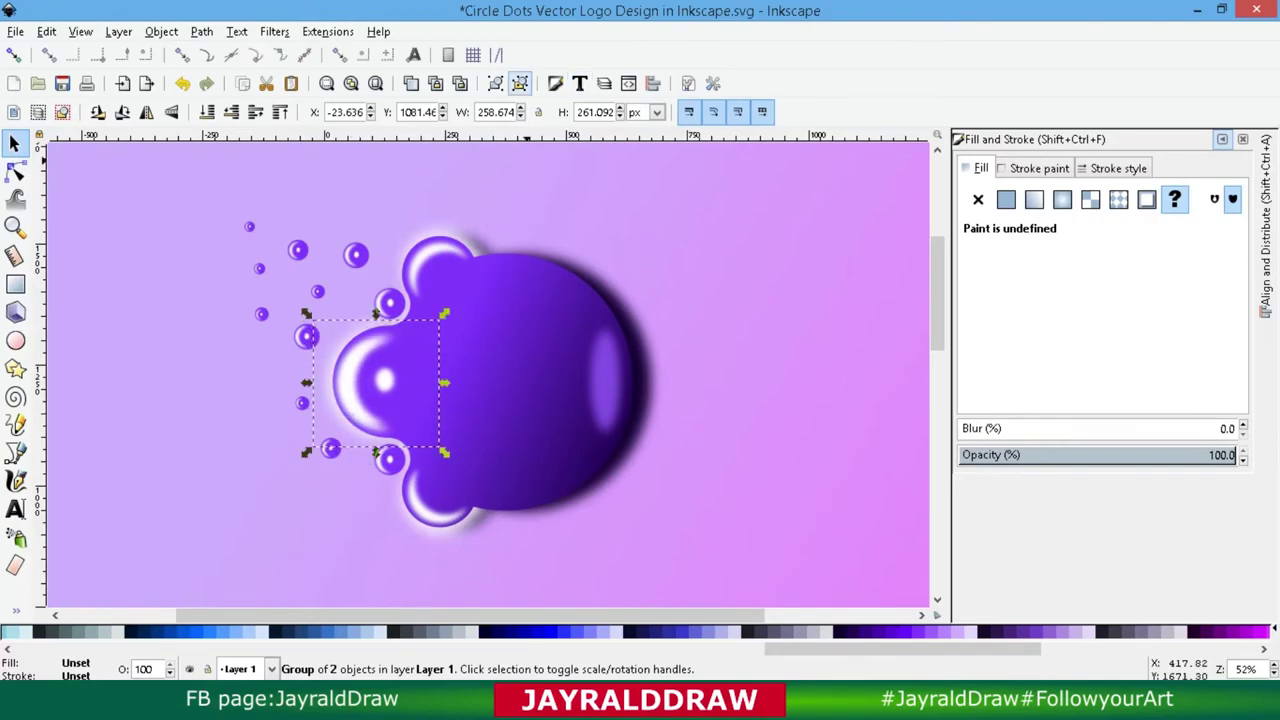
Step: Ungroup the highlight and select its crescent and inner dot together
{"action": "left_click", "coordinate": [520, 83]}
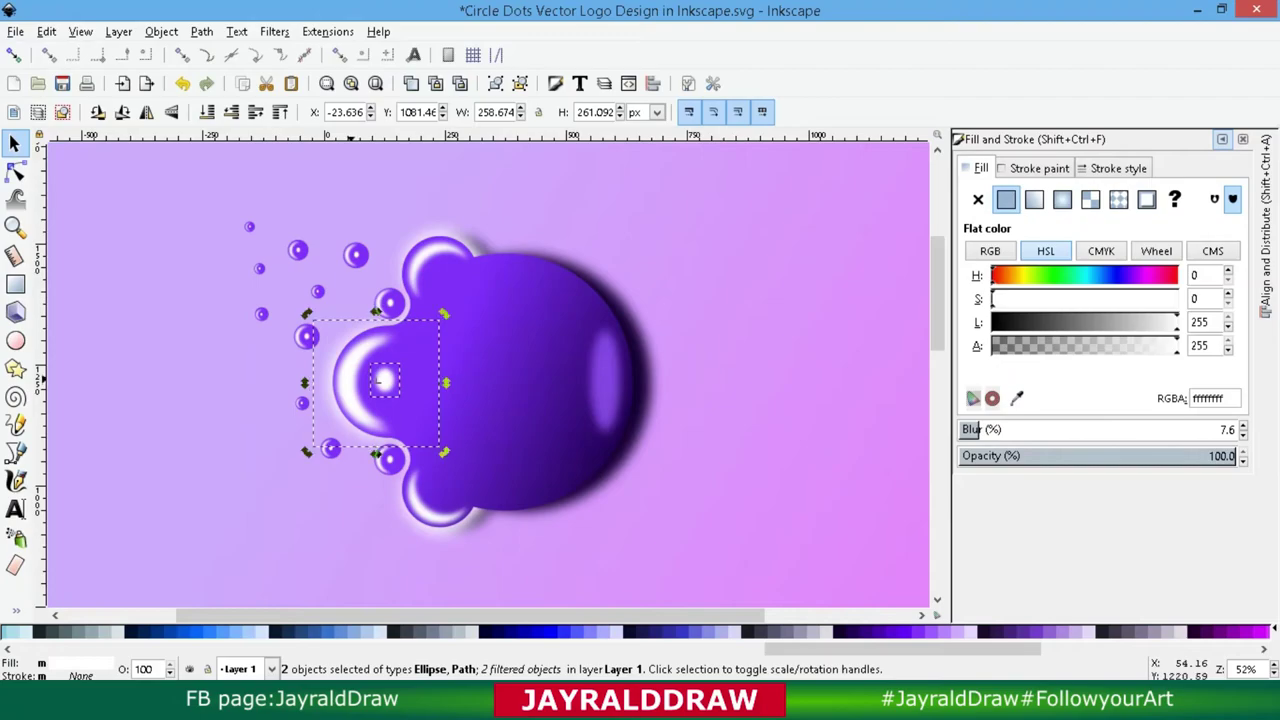
{"action": "left_click", "coordinate": [379, 381], "text": "alt"}
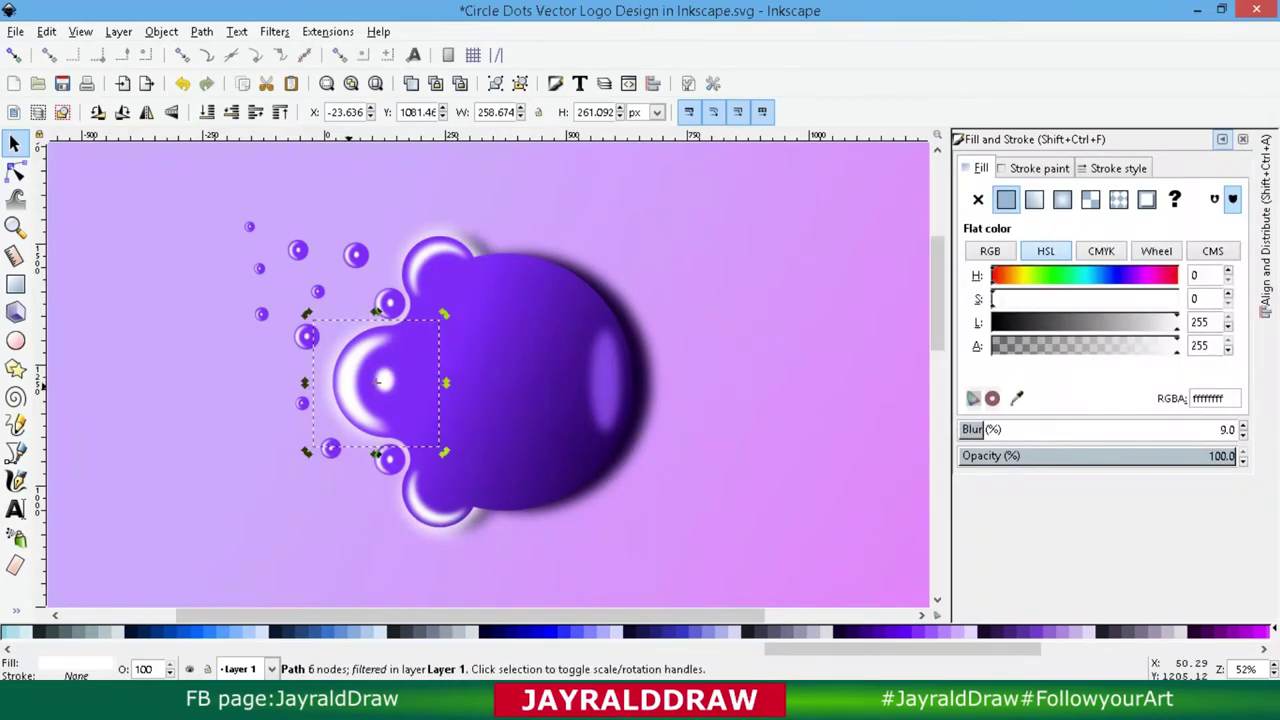
{"action": "key", "text": "Escape"}
{"action": "left_click", "coordinate": [383, 380]}
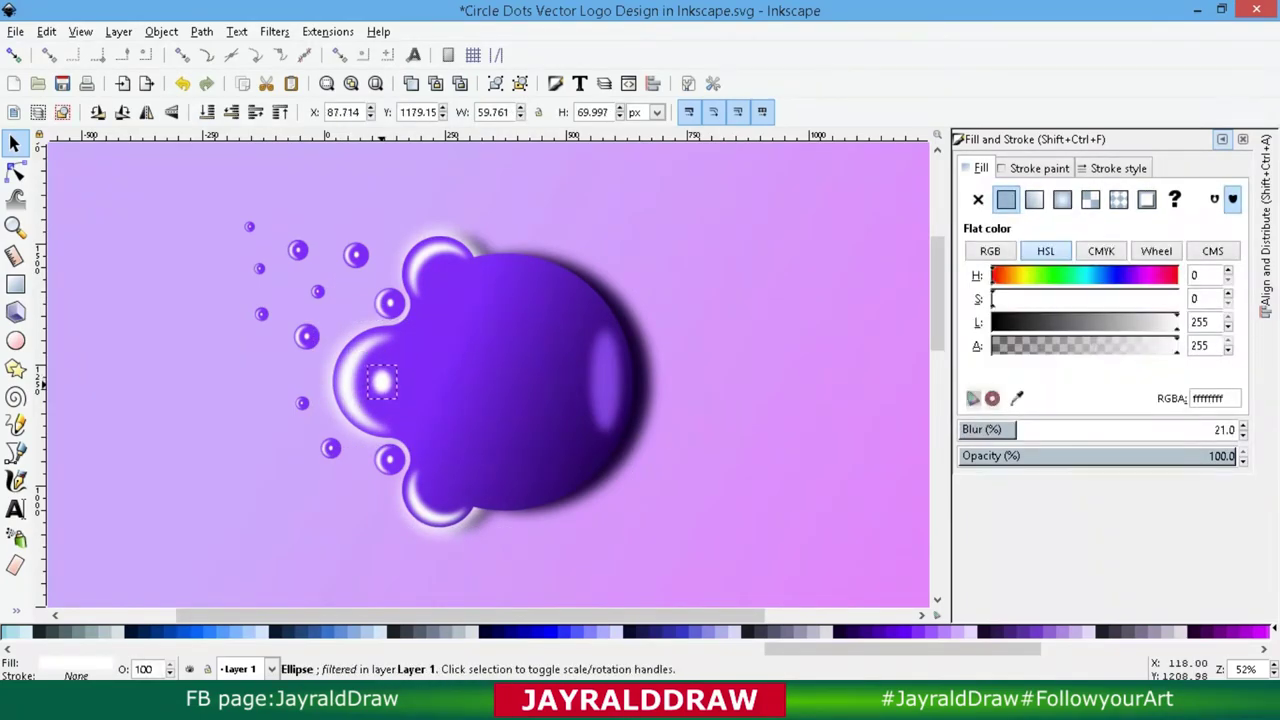
{"action": "left_click", "coordinate": [370, 390], "text": "shift"}
Step: Regroup the crescent and dot, then tilt and shrink a copy onto the blob's top-left bump
{"action": "left_click", "coordinate": [495, 83]}
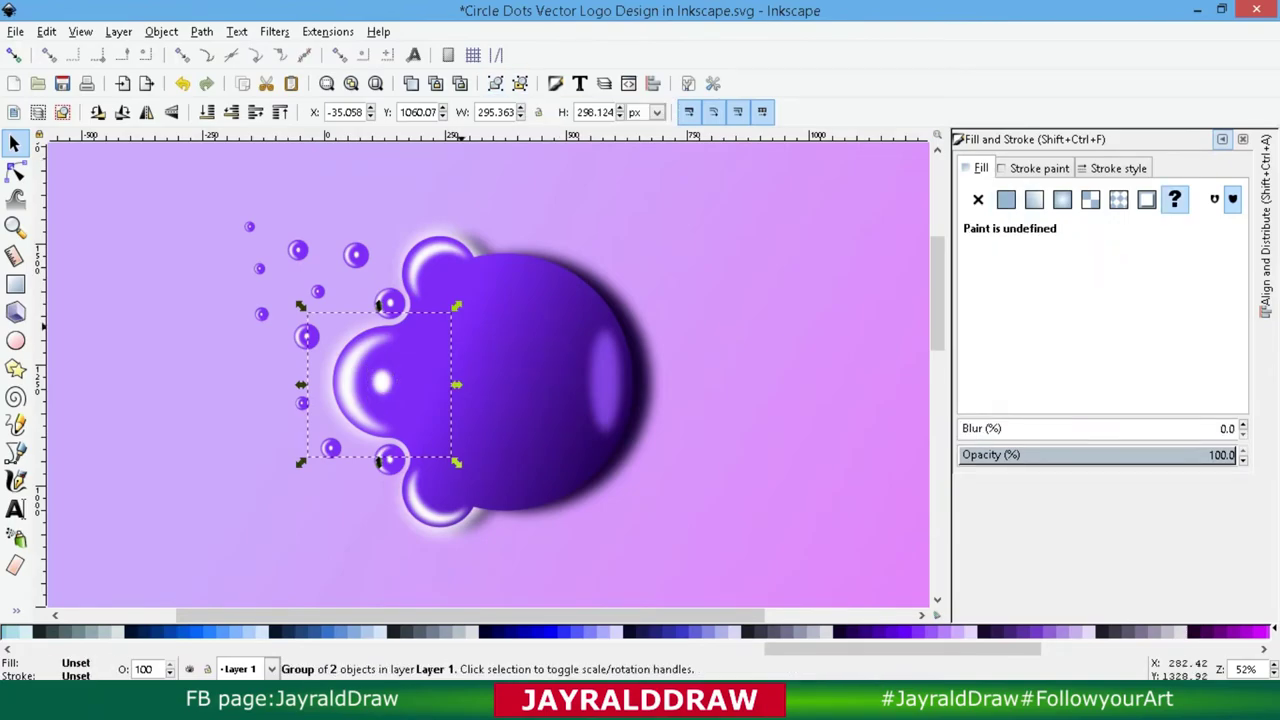
{"action": "left_click_drag", "start_coordinate": [369, 362], "coordinate": [484, 293]}
{"action": "left_click", "coordinate": [495, 312]}
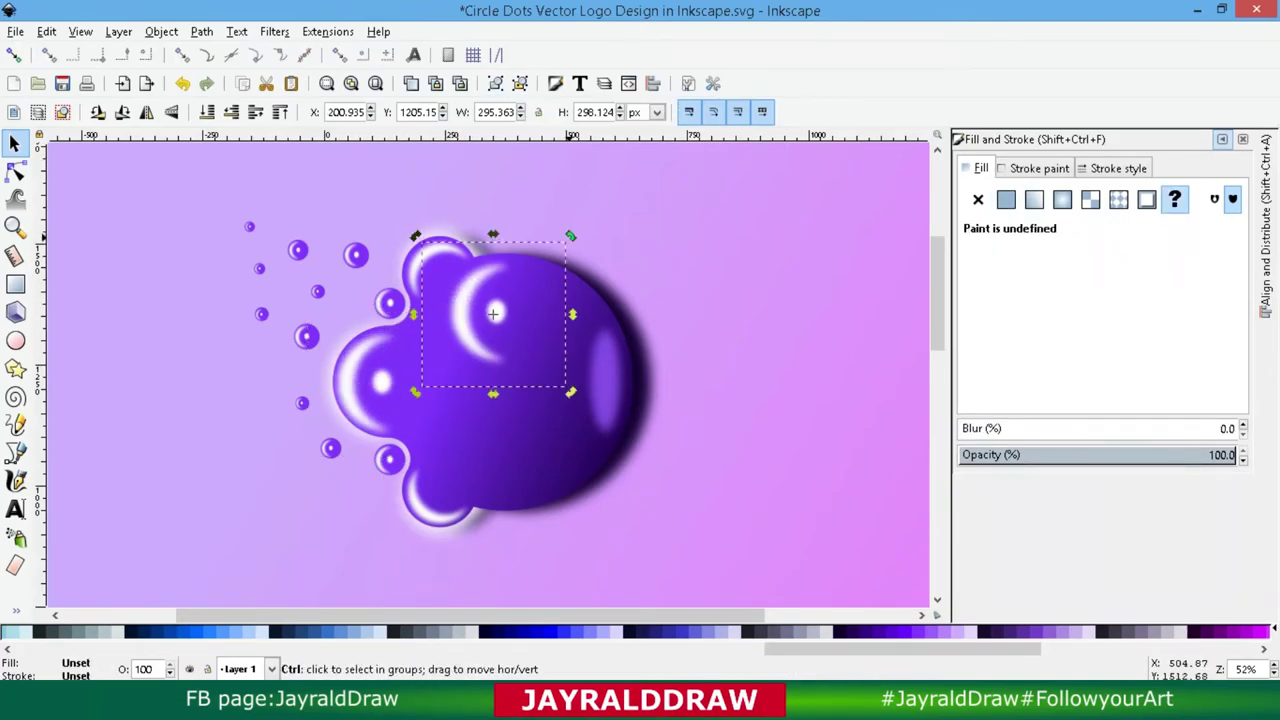
{"action": "left_click_drag", "start_coordinate": [571, 235], "coordinate": [556, 248]}
{"action": "left_click", "coordinate": [493, 314]}
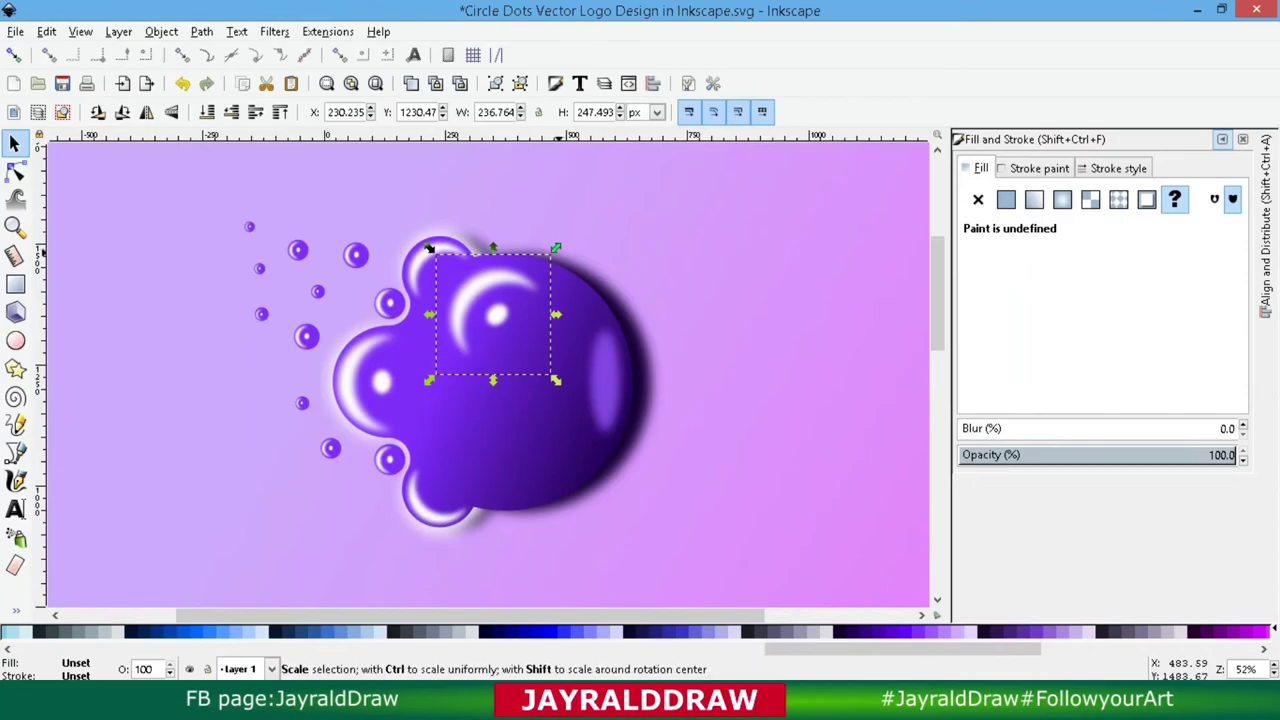
{"action": "left_click_drag", "start_coordinate": [556, 380], "coordinate": [537, 363]}
{"action": "left_click_drag", "start_coordinate": [493, 320], "coordinate": [438, 274]}
Step: Fine-tune the top-left highlight's rotation to match its bump
{"action": "left_click", "coordinate": [438, 274]}
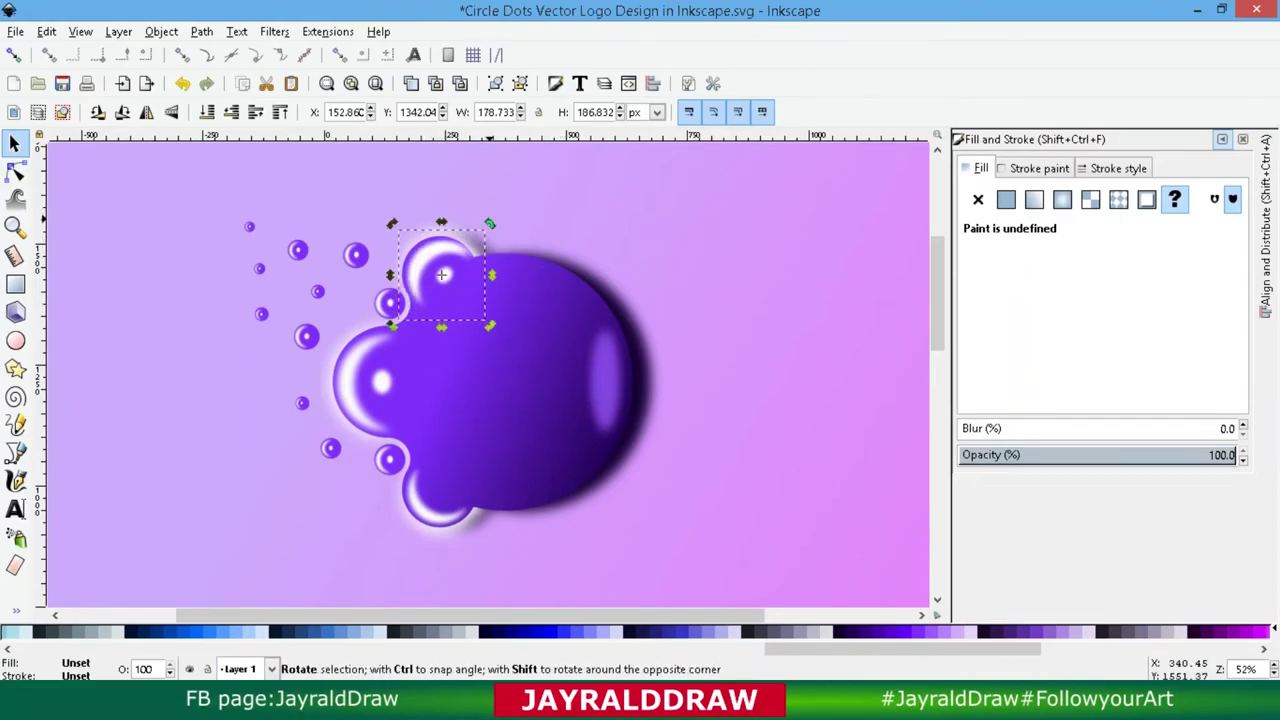
{"action": "left_click_drag", "start_coordinate": [489, 222], "coordinate": [495, 226]}
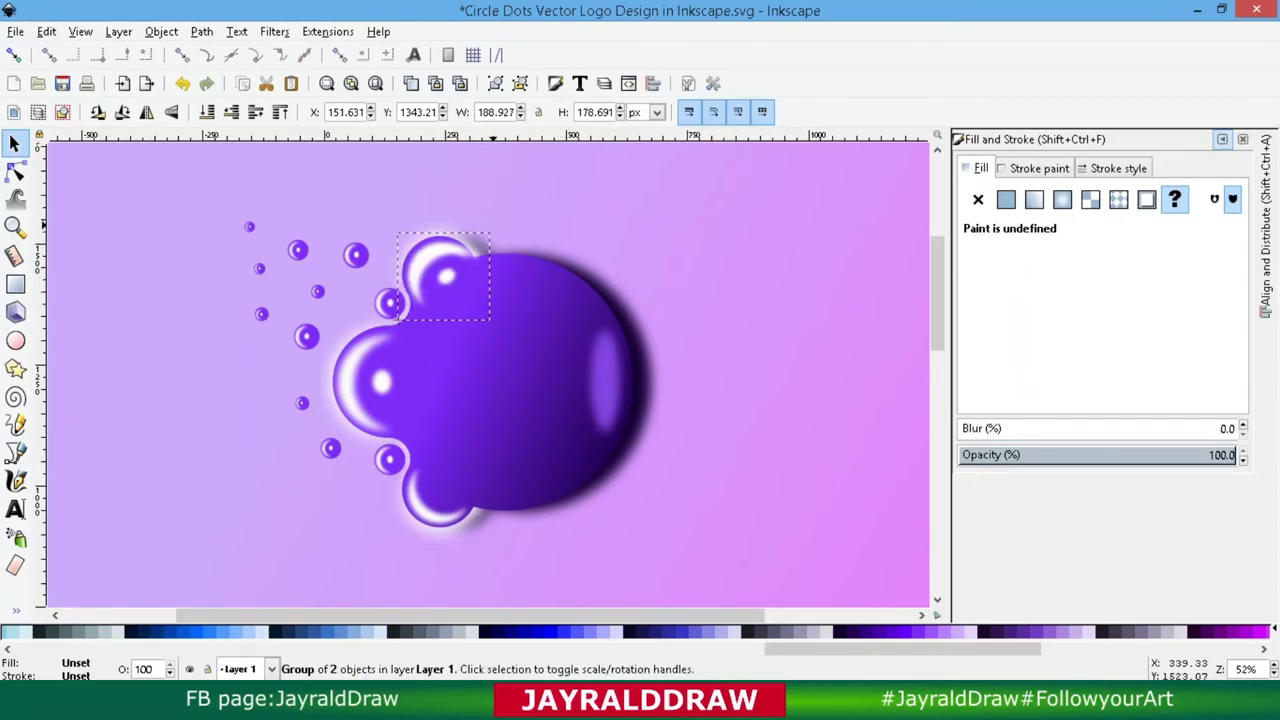
{"action": "left_click", "coordinate": [431, 262]}
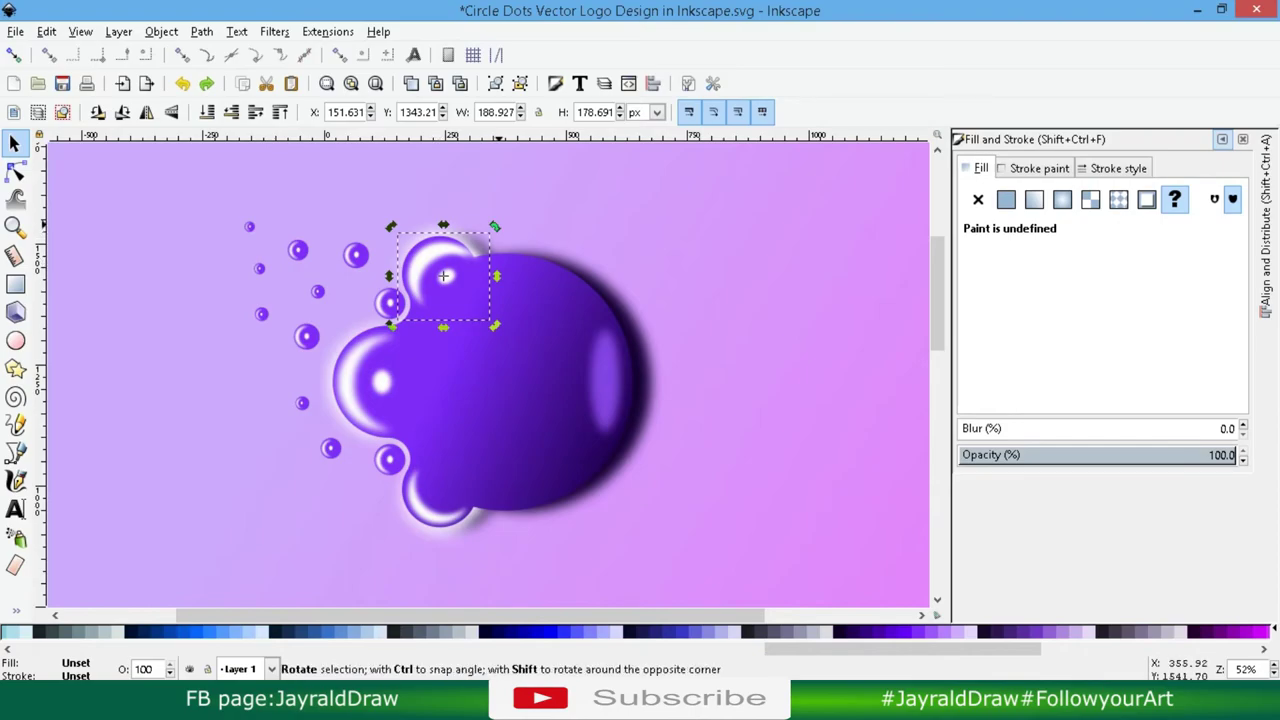
{"action": "left_click_drag", "start_coordinate": [494, 226], "coordinate": [495, 226]}
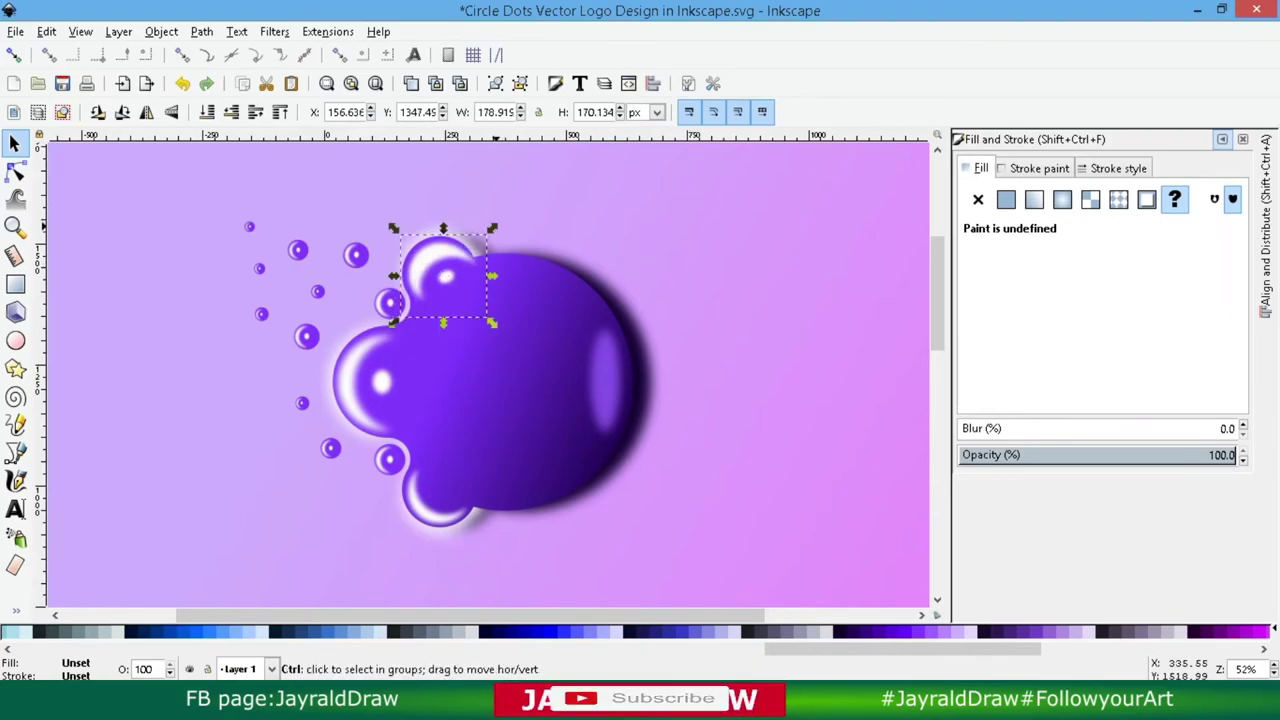
{"action": "key", "text": "ctrl+z"}
{"action": "key", "text": "ctrl+z"}
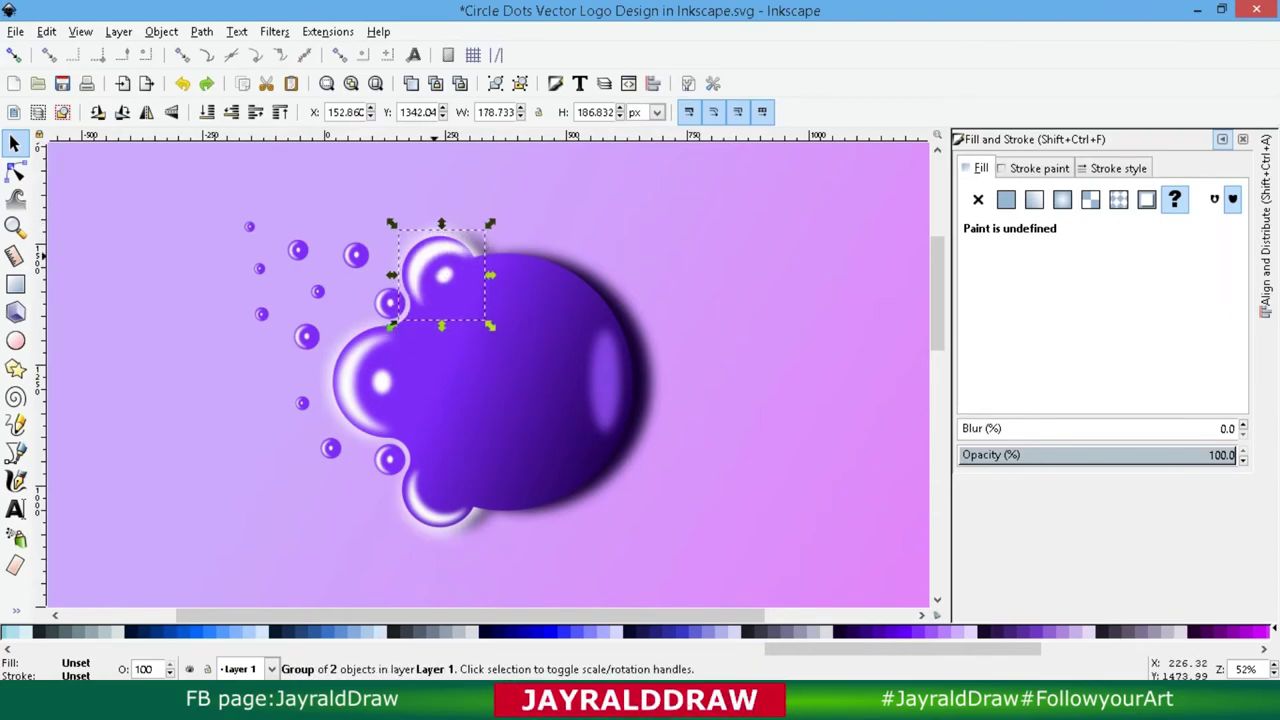
{"action": "left_click", "coordinate": [443, 280]}
{"action": "left_click_drag", "start_coordinate": [490, 224], "coordinate": [500, 234]}
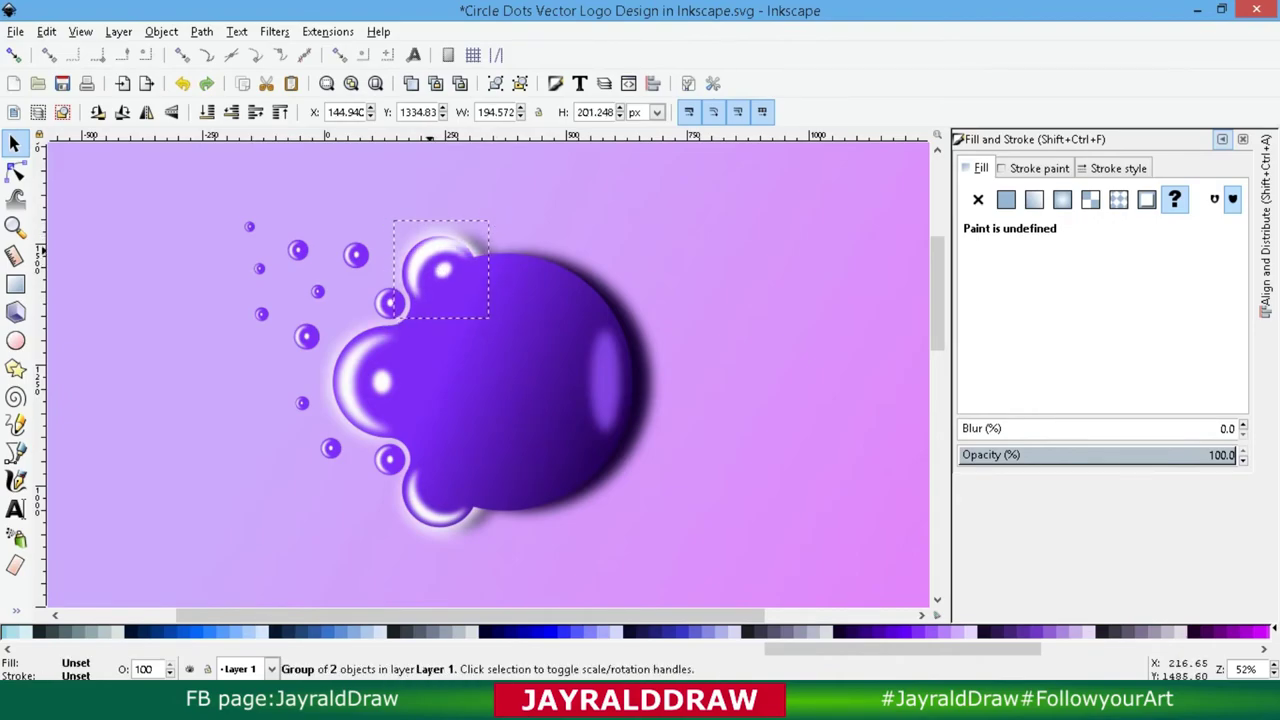
Step: Place a flipped, evenly shrunken copy of the highlight on the blob's bottom bump
{"action": "mouse_move", "coordinate": [494, 328]}
{"action": "left_mouse_down"}
{"action": "mouse_move", "coordinate": [480, 345]}
{"action": "mouse_move", "coordinate": [464, 486]}
{"action": "left_mouse_up"}
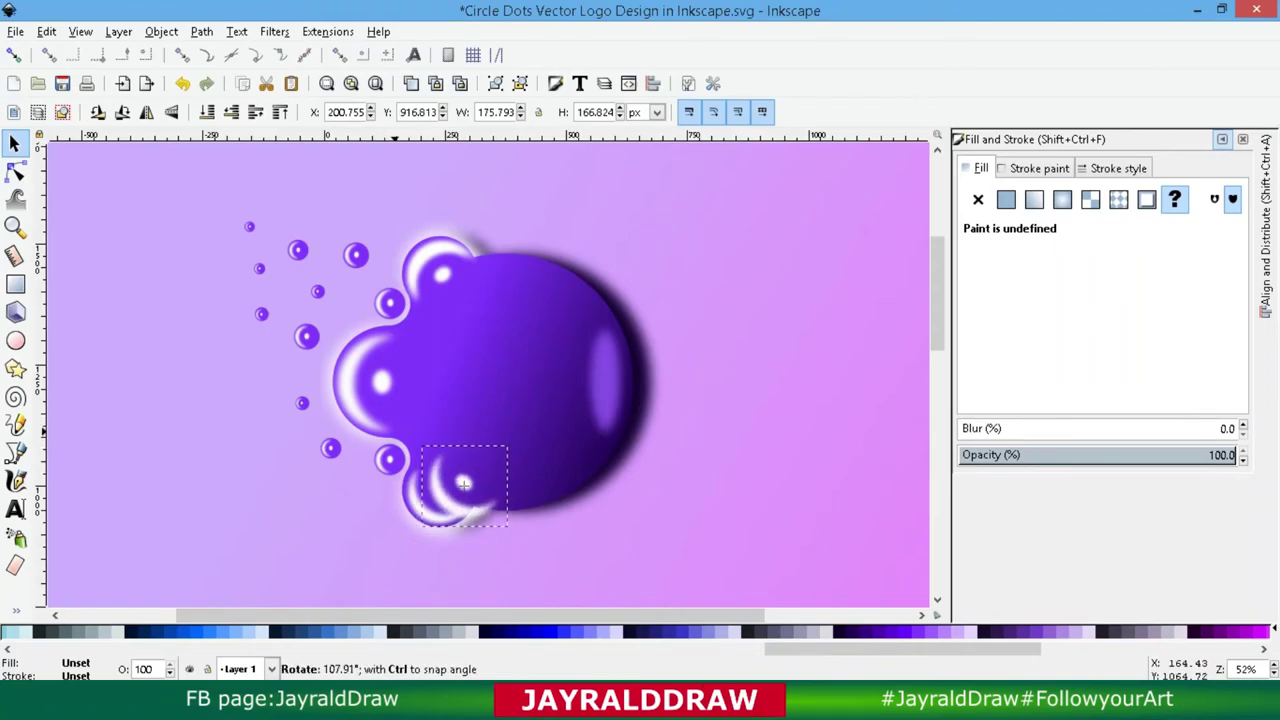
{"action": "left_click_drag", "start_coordinate": [517, 431], "coordinate": [411, 541]}
{"action": "left_click_drag", "start_coordinate": [467, 484], "coordinate": [445, 490]}
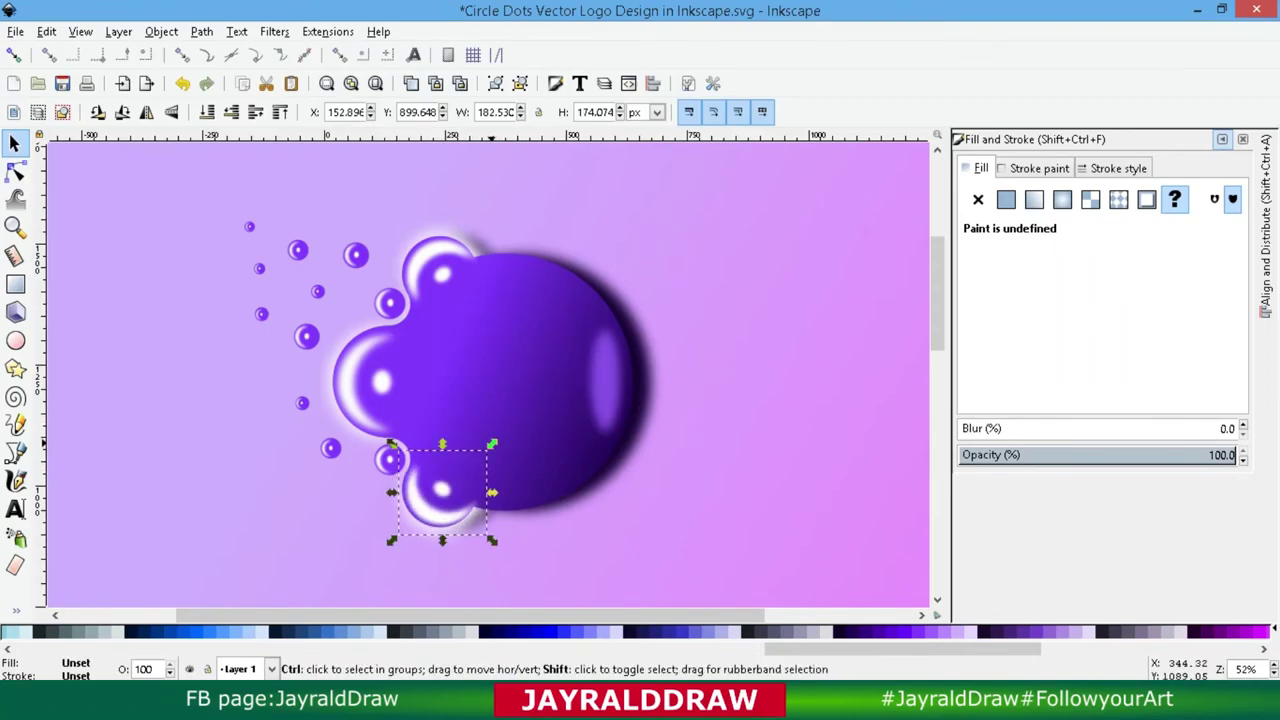
{"action": "key", "text": "less"}
{"action": "key", "text": "less"}
{"action": "key", "text": "less"}
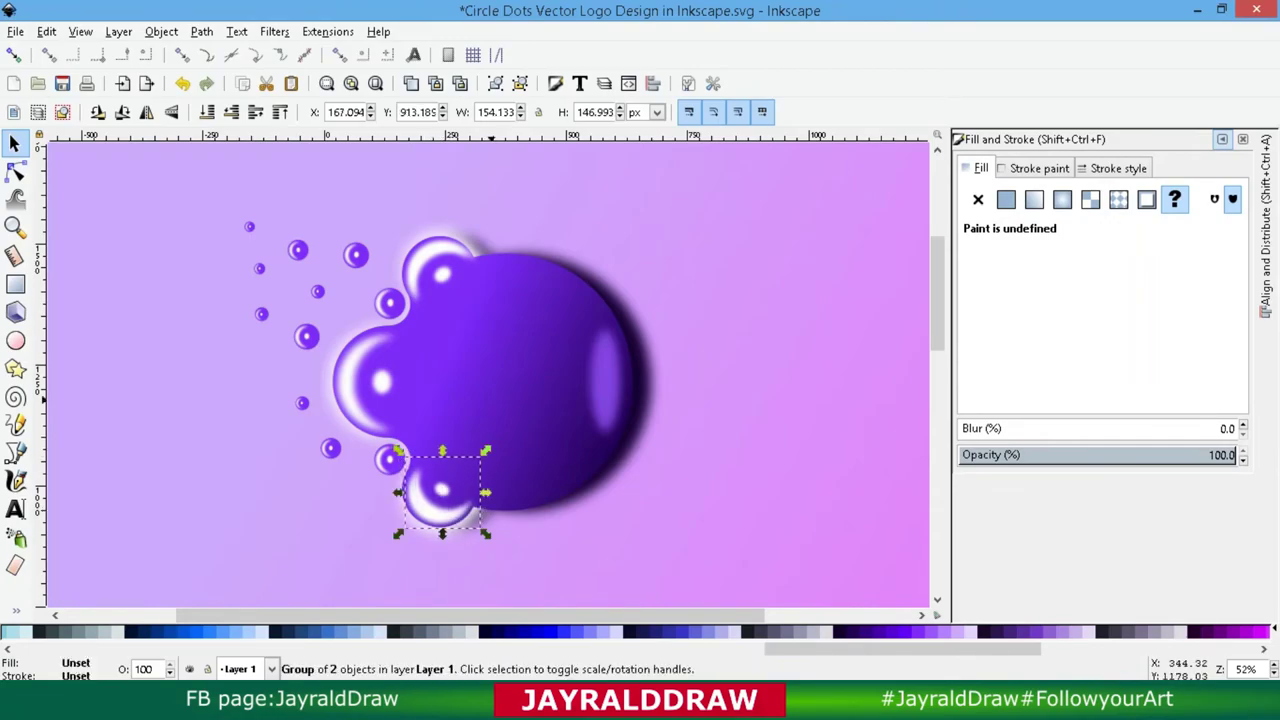
Step: Move the top-left highlight onto the blob, ungroup it and remove the extra crescent
{"action": "left_click", "coordinate": [452, 247]}
{"action": "left_click_drag", "start_coordinate": [456, 247], "coordinate": [483, 309]}
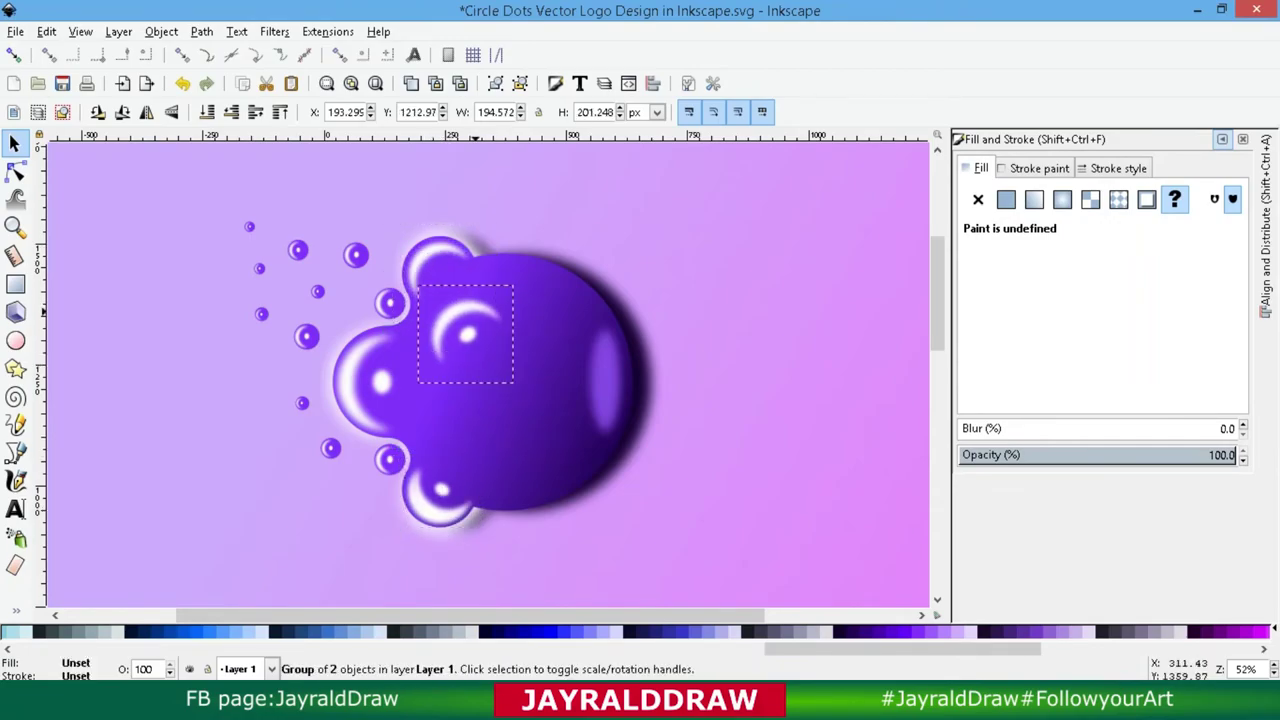
{"action": "key", "text": "ctrl+shift+g"}
{"action": "left_click", "coordinate": [411, 279], "text": "alt"}
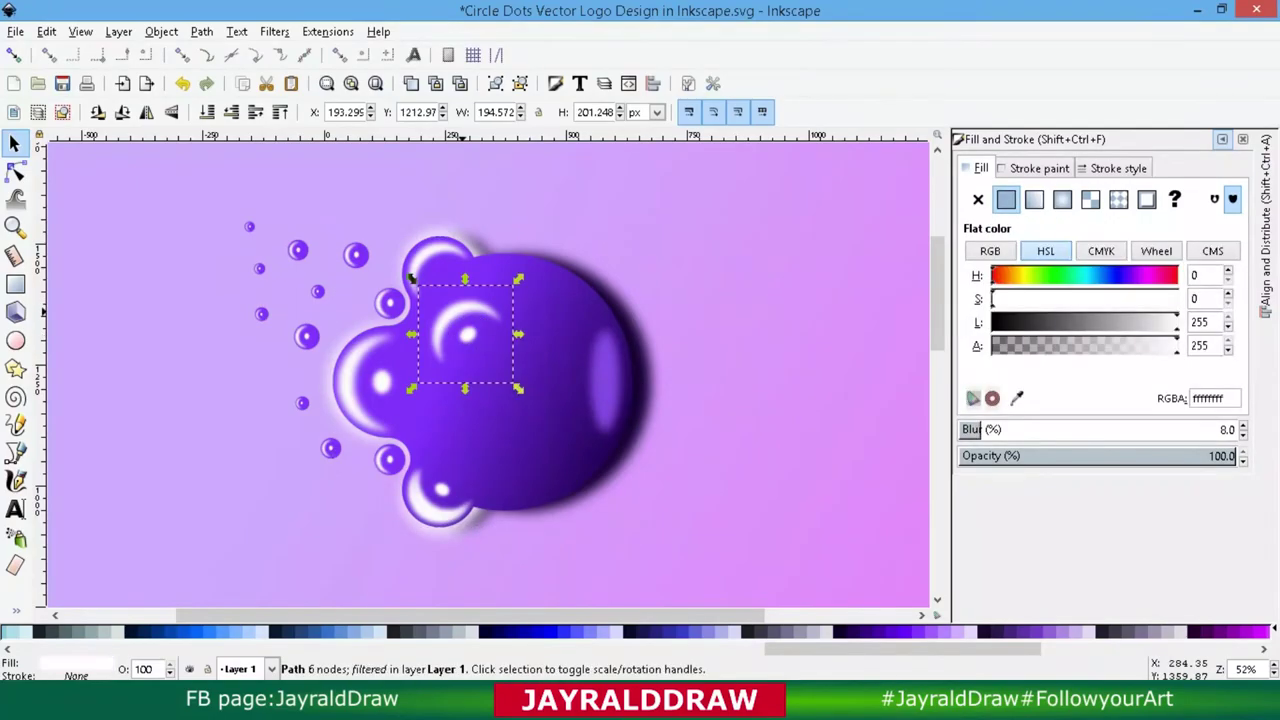
{"action": "key", "text": "Escape"}
{"action": "left_click", "coordinate": [442, 269]}
Step: Ungroup the bottom bump's highlight and select its inner dot
{"action": "left_click", "coordinate": [436, 500]}
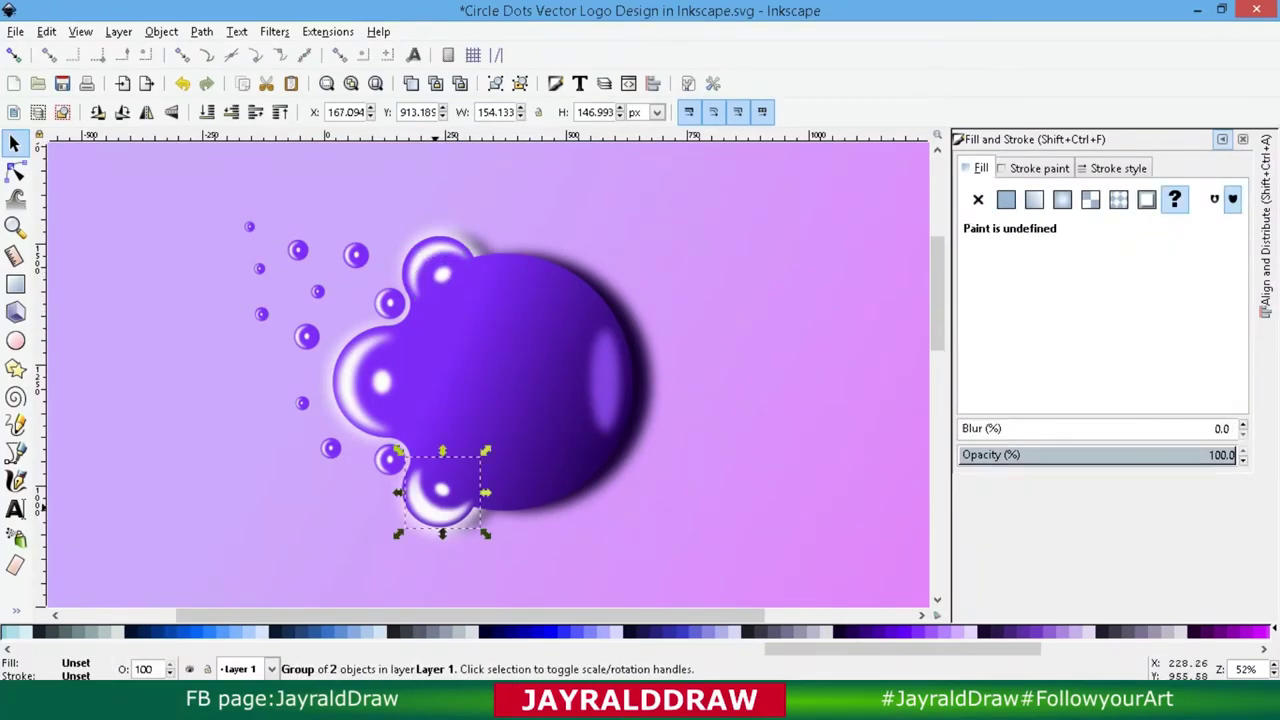
{"action": "left_click", "coordinate": [519, 83]}
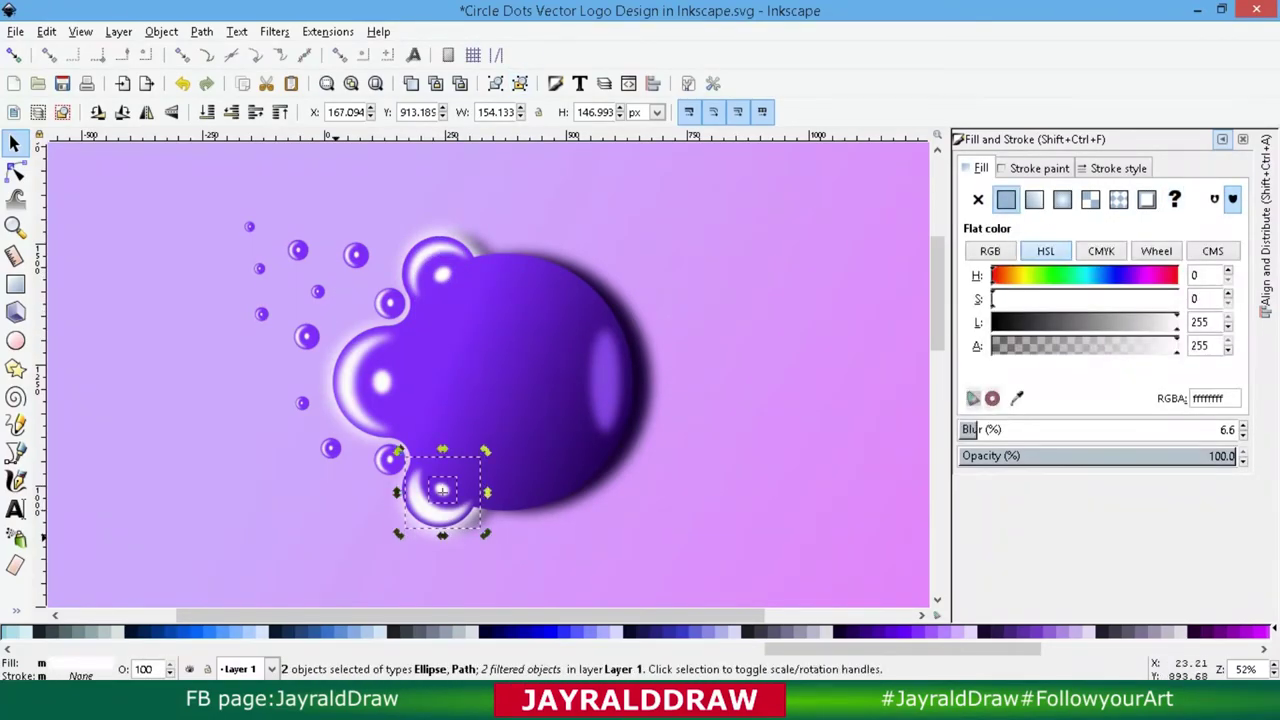
{"action": "left_click", "coordinate": [460, 494]}
{"action": "key", "text": "Escape"}
{"action": "left_click", "coordinate": [441, 492]}
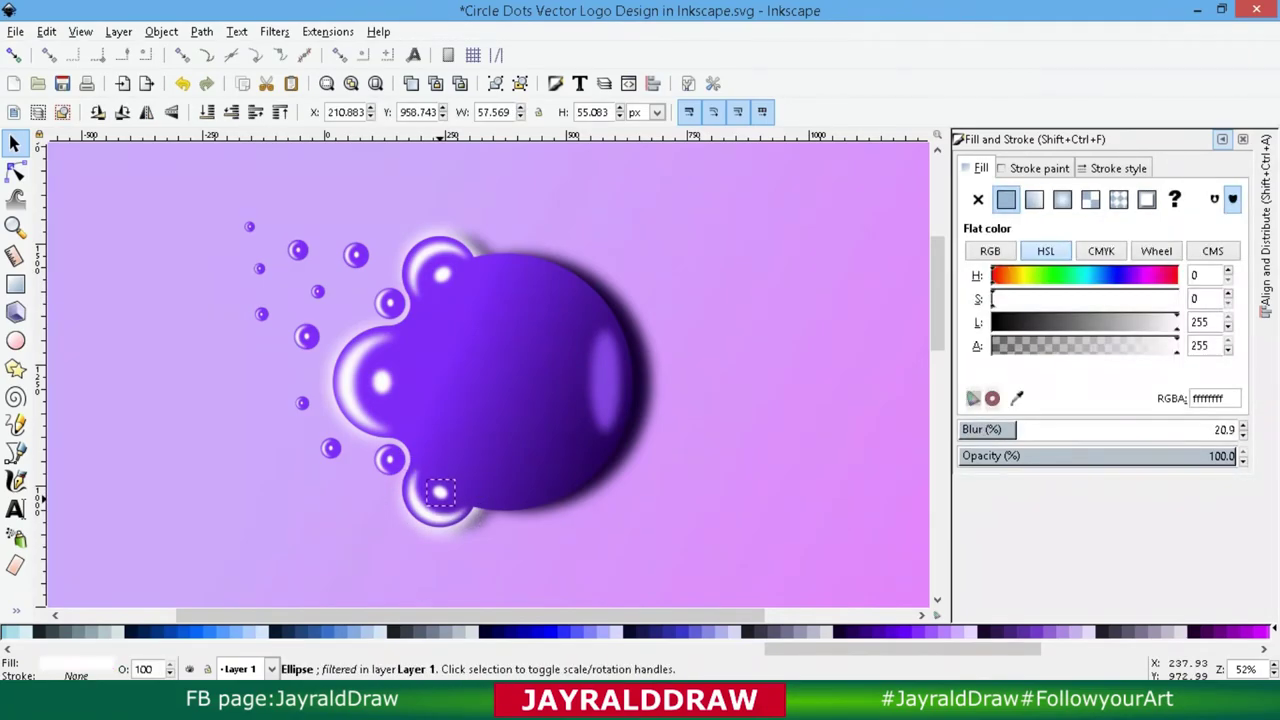
{"action": "left_click", "coordinate": [445, 506]}
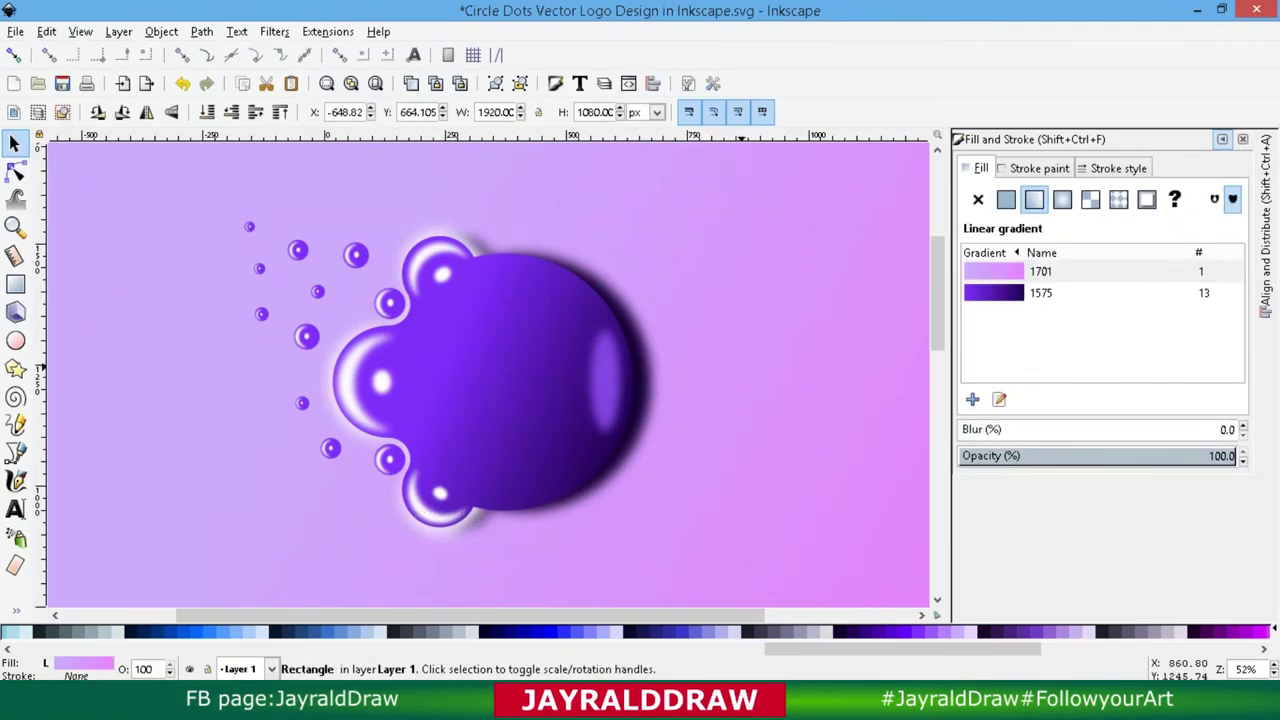
Step: Create the letter A over the blob, make it white and enlarge it
{"action": "key", "text": "minus"}
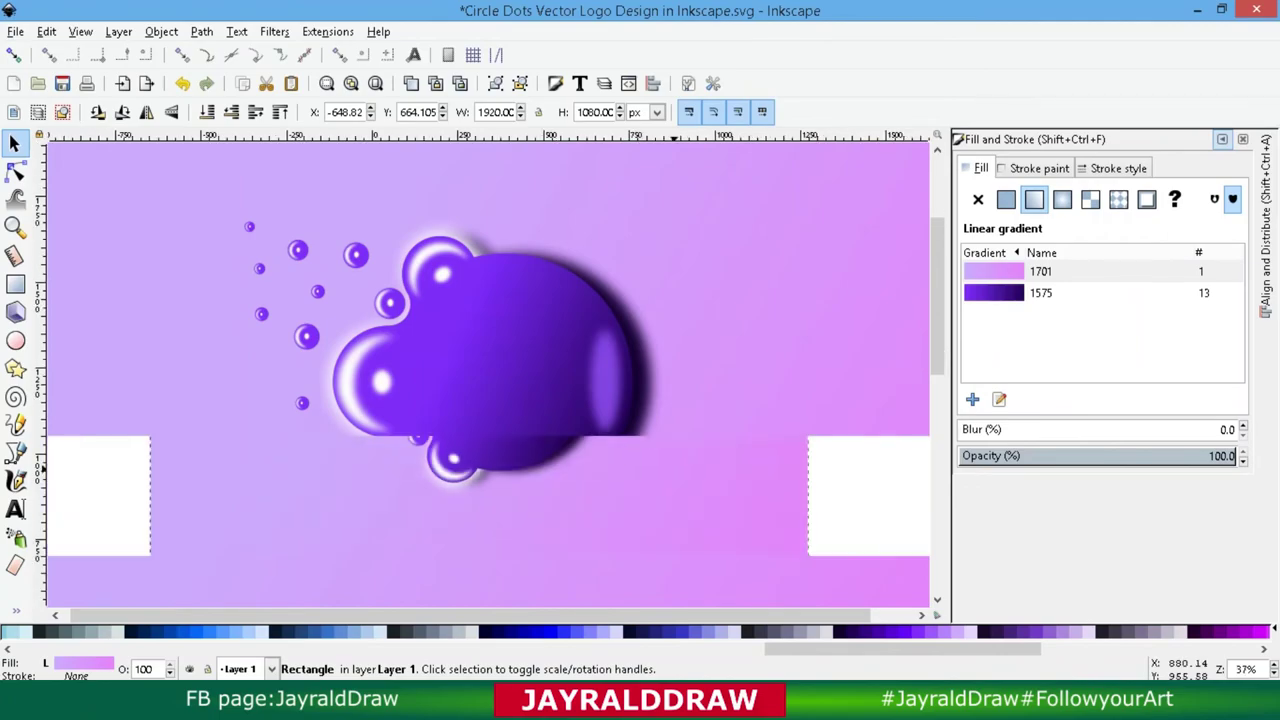
{"action": "key", "text": "t"}
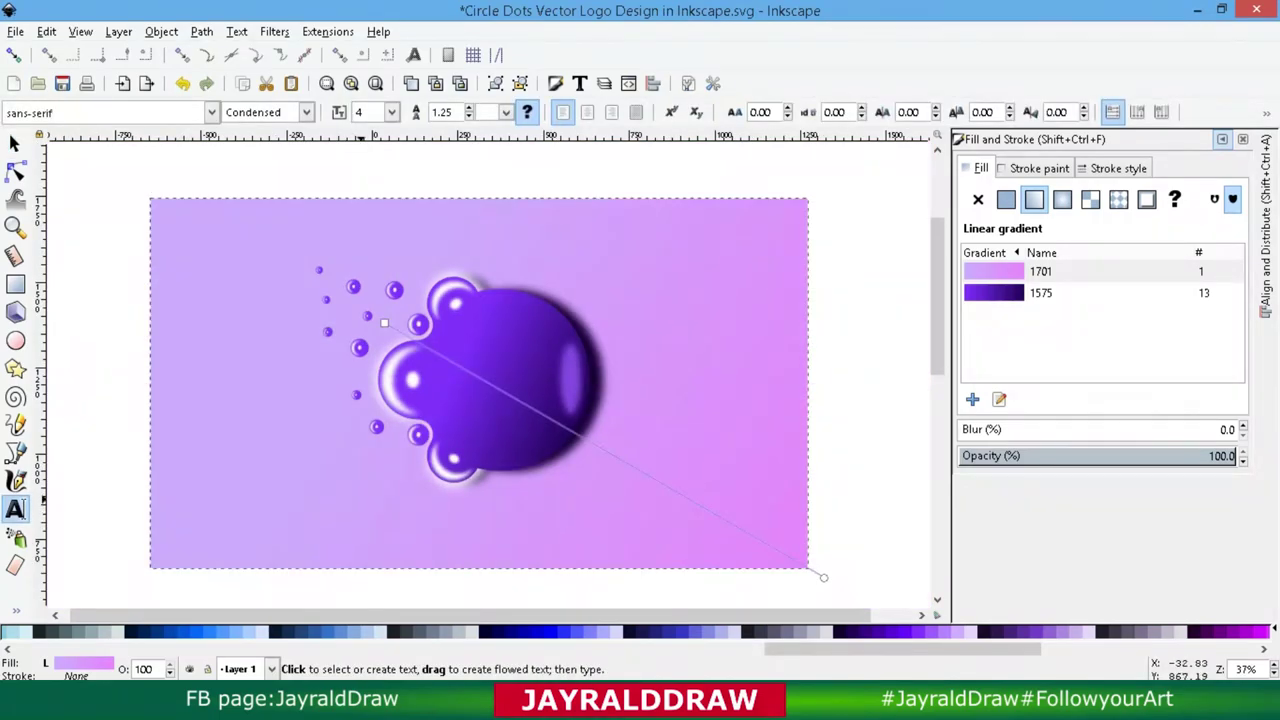
{"action": "left_click_drag", "start_coordinate": [471, 358], "coordinate": [543, 444]}
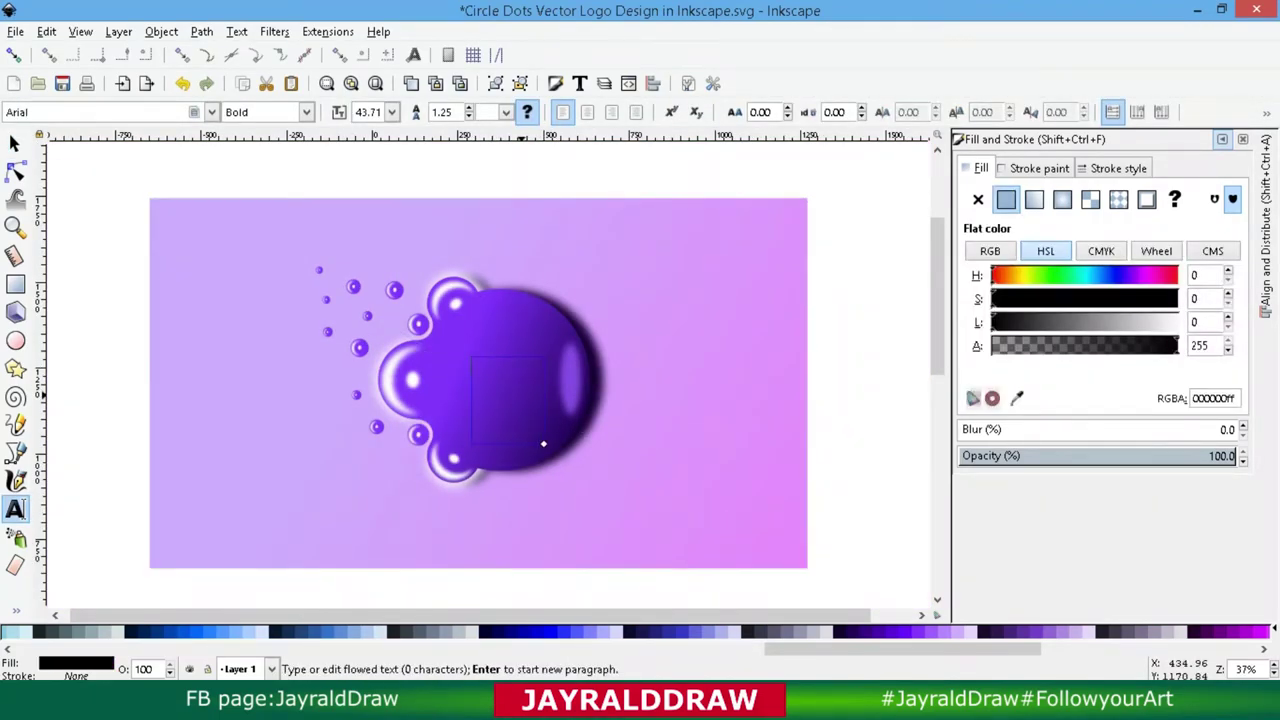
{"action": "key", "text": "F1"}
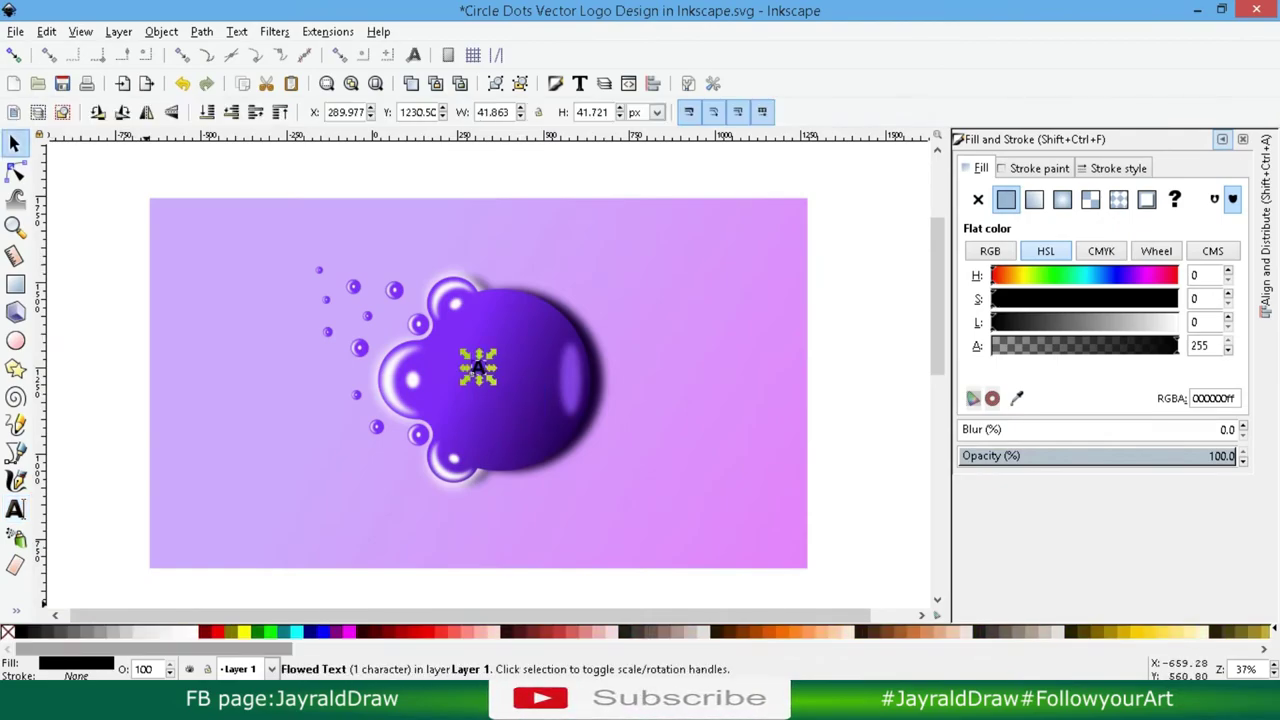
{"action": "left_click", "coordinate": [185, 631]}
{"action": "mouse_move", "coordinate": [495, 385]}
{"action": "left_mouse_down"}
{"action": "mouse_move", "coordinate": [517, 406]}
{"action": "mouse_move", "coordinate": [515, 384]}
{"action": "left_mouse_up"}
Step: Centre the A horizontally on the blob, then nudge it right and enlarge it slightly
{"action": "left_click", "coordinate": [545, 400], "text": "shift"}
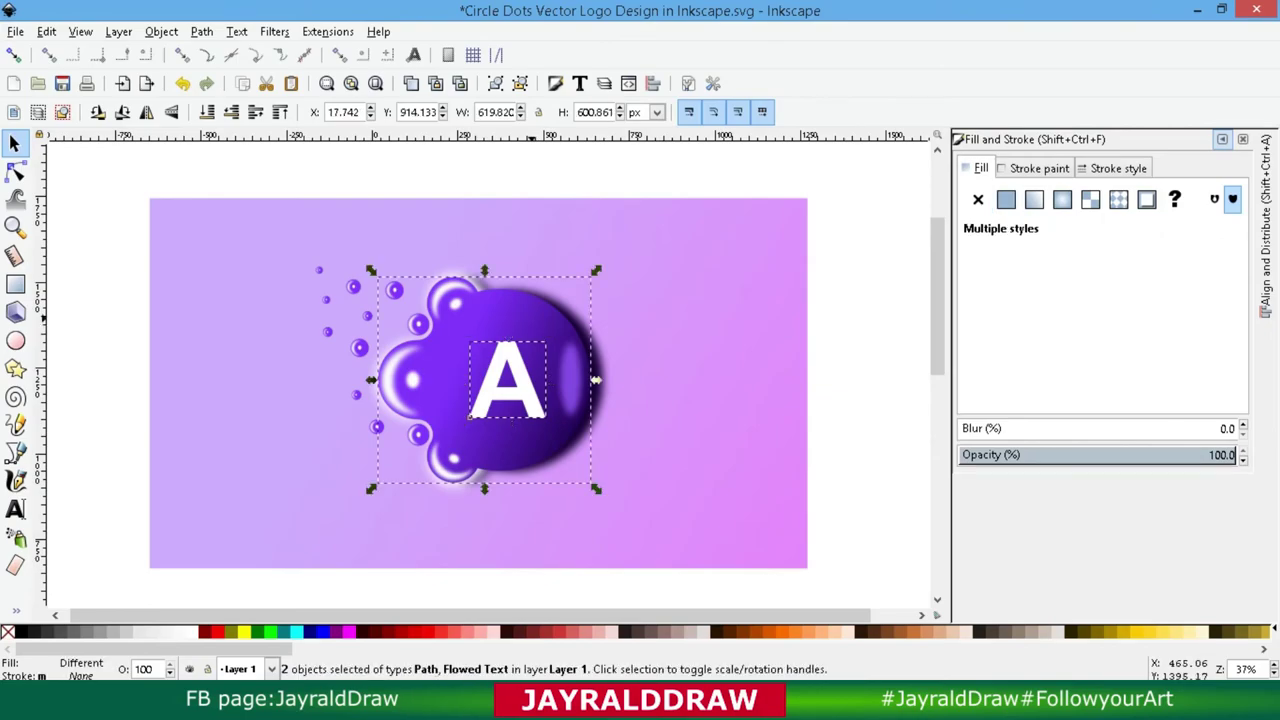
{"action": "left_click", "coordinate": [1266, 225]}
{"action": "left_click", "coordinate": [1158, 228]}
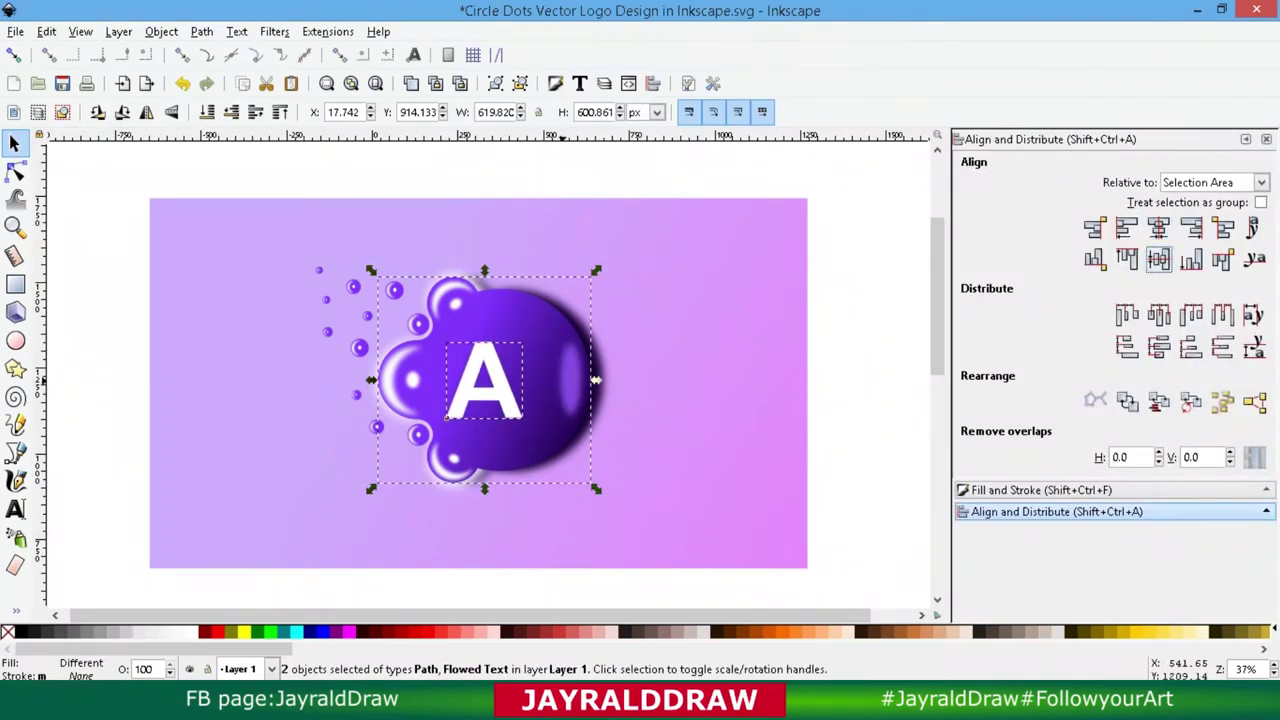
{"action": "left_click", "coordinate": [545, 400], "text": "shift"}
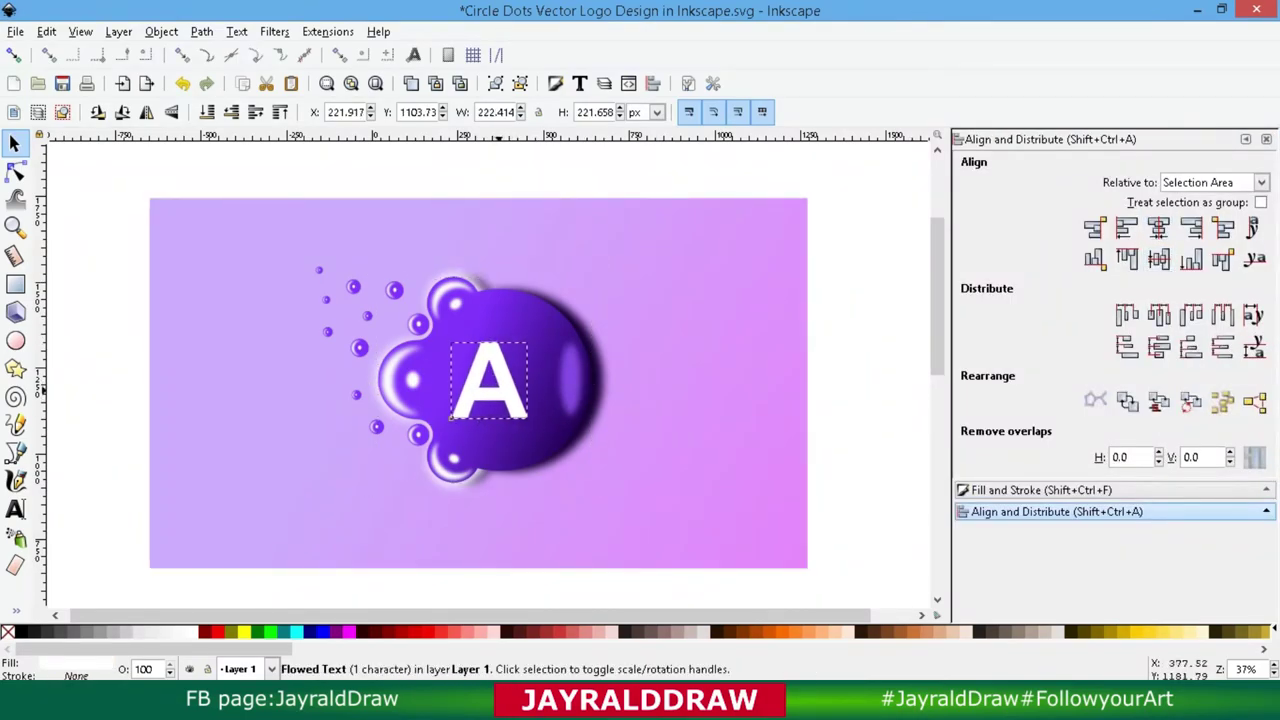
{"action": "left_click_drag", "start_coordinate": [488, 380], "coordinate": [503, 380]}
{"action": "left_click_drag", "start_coordinate": [461, 425], "coordinate": [446, 429]}
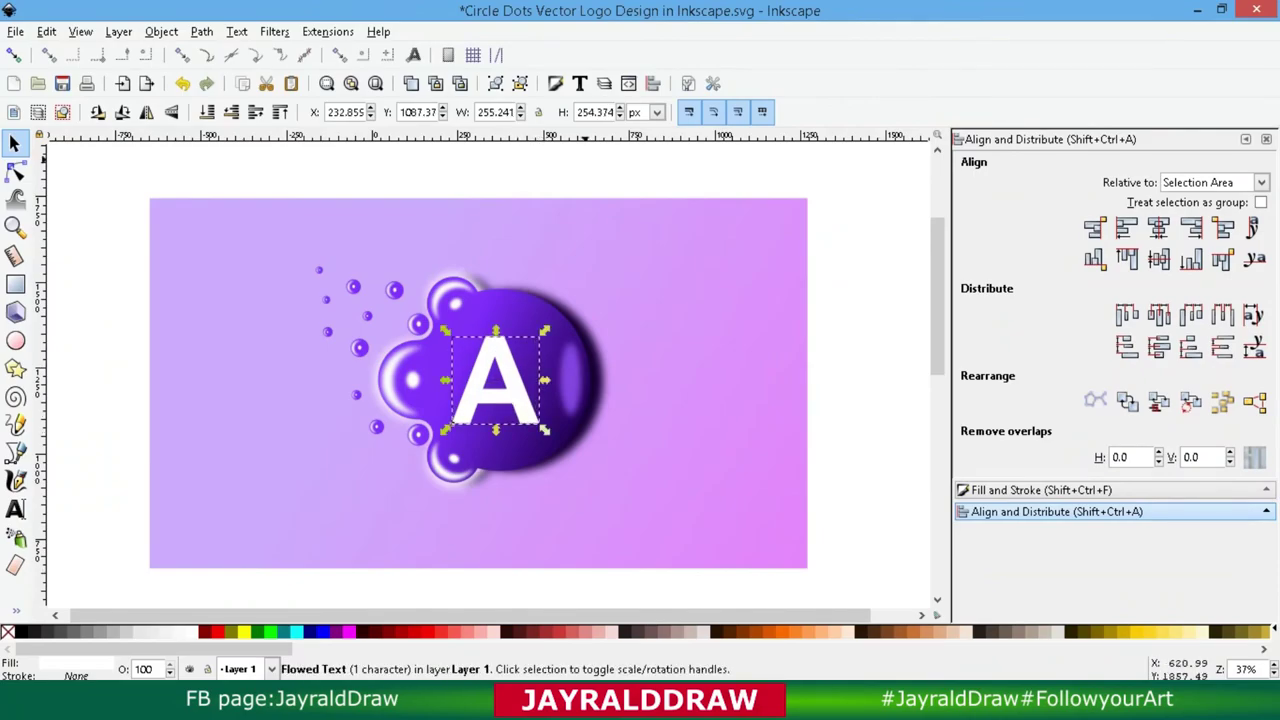
Step: Review the A's font settings and close the Text and Font dialog
{"action": "left_click", "coordinate": [579, 83]}
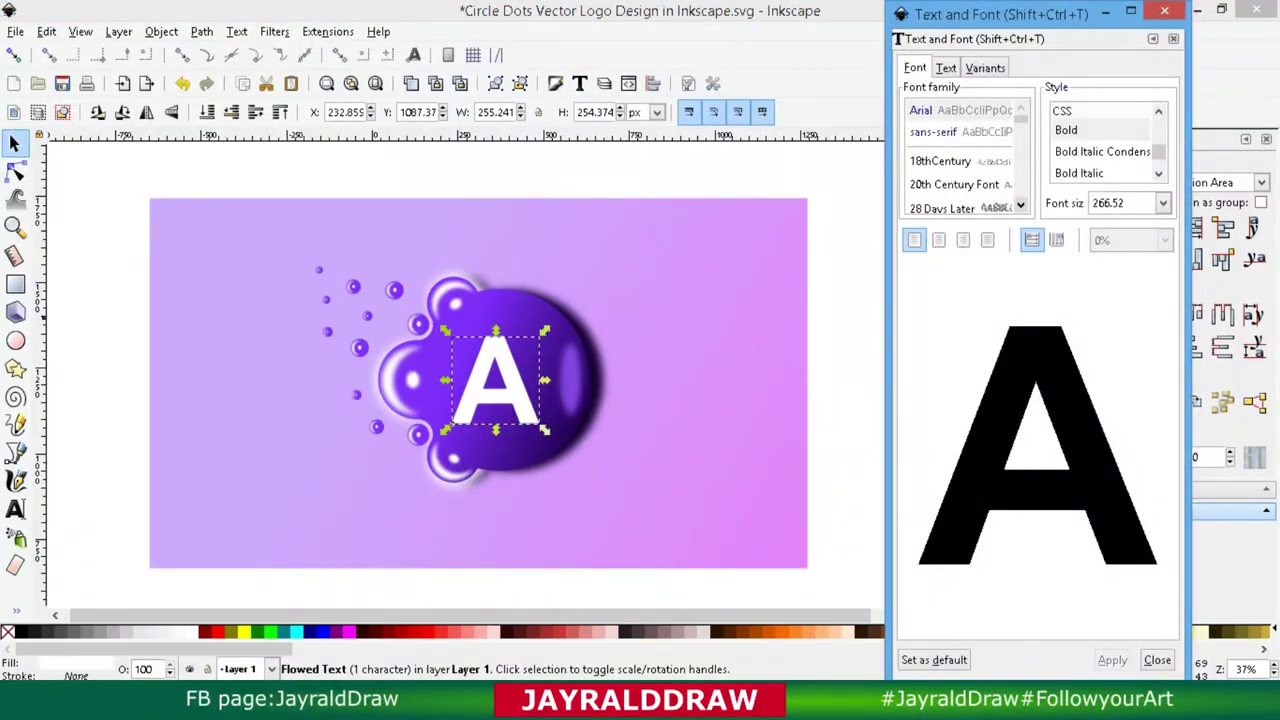
{"action": "scroll", "coordinate": [960, 160], "scroll_direction": "down", "scroll_amount": 3}
{"action": "scroll", "coordinate": [960, 160], "scroll_direction": "down", "scroll_amount": 3}
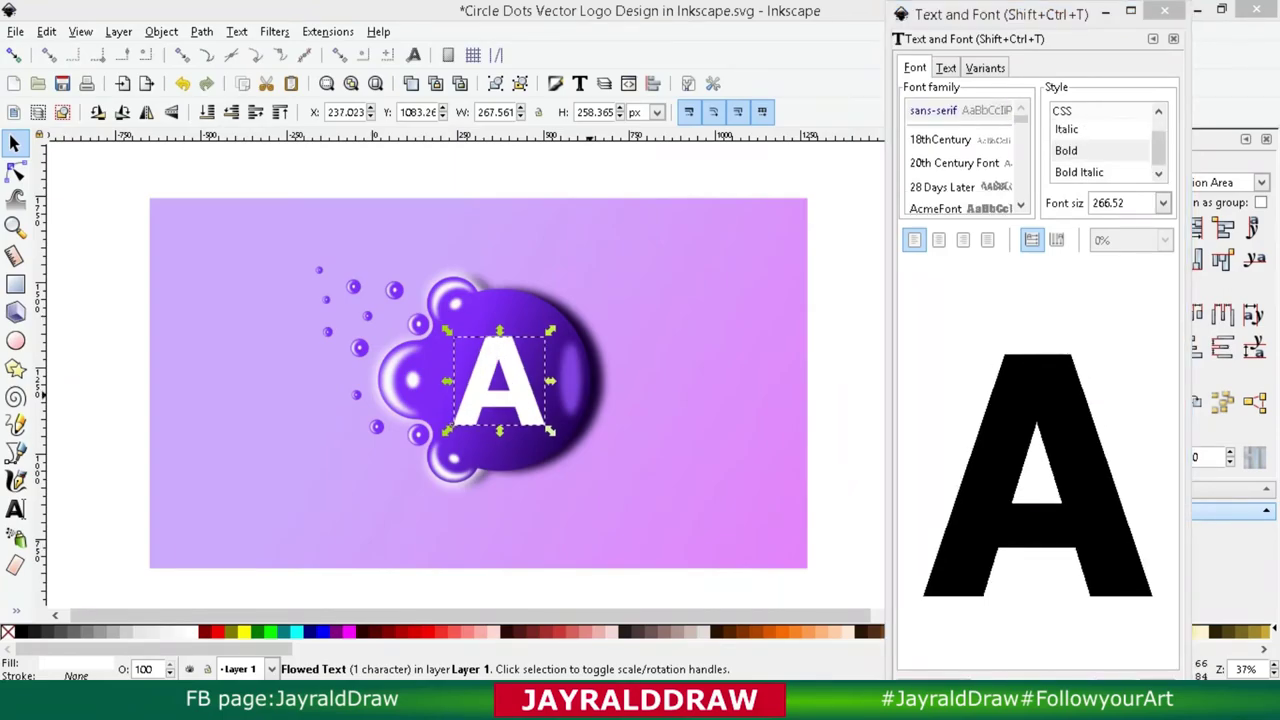
{"action": "left_click", "coordinate": [1164, 10]}
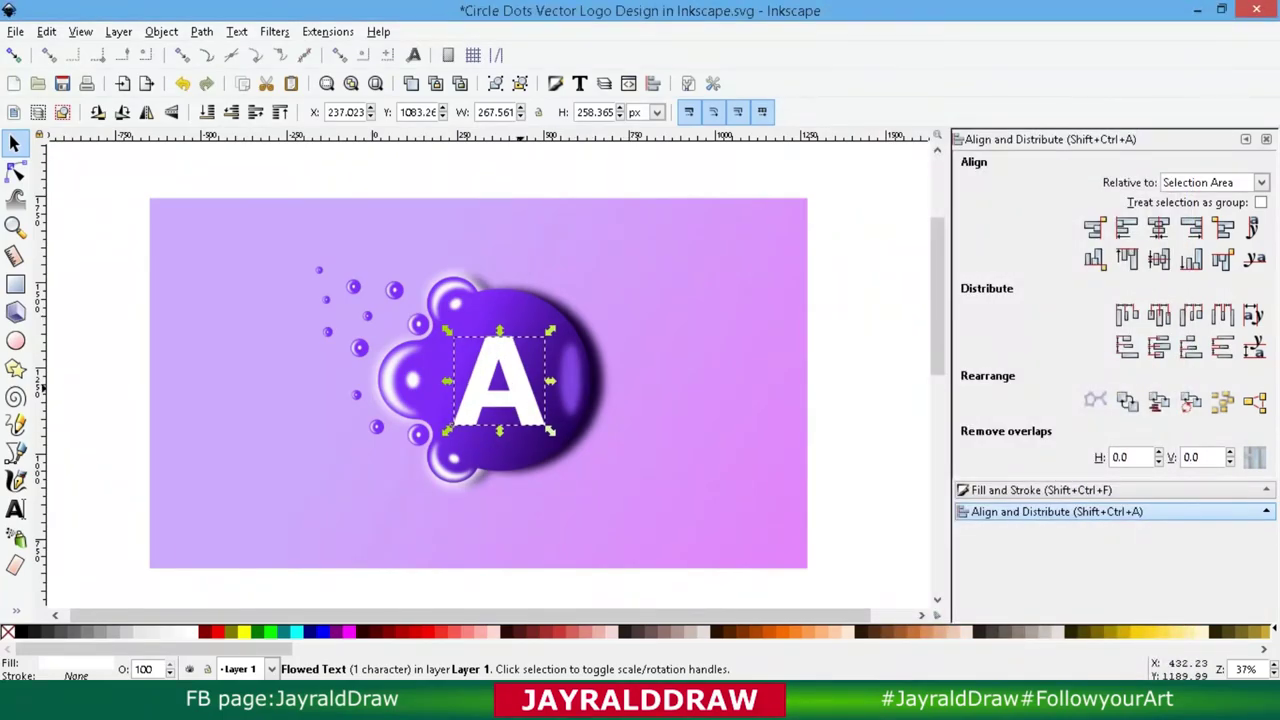
Step: Enlarge the A to about 300 × 290 px and fine-tune its position on the blob
{"action": "left_click_drag", "start_coordinate": [500, 380], "coordinate": [507, 380]}
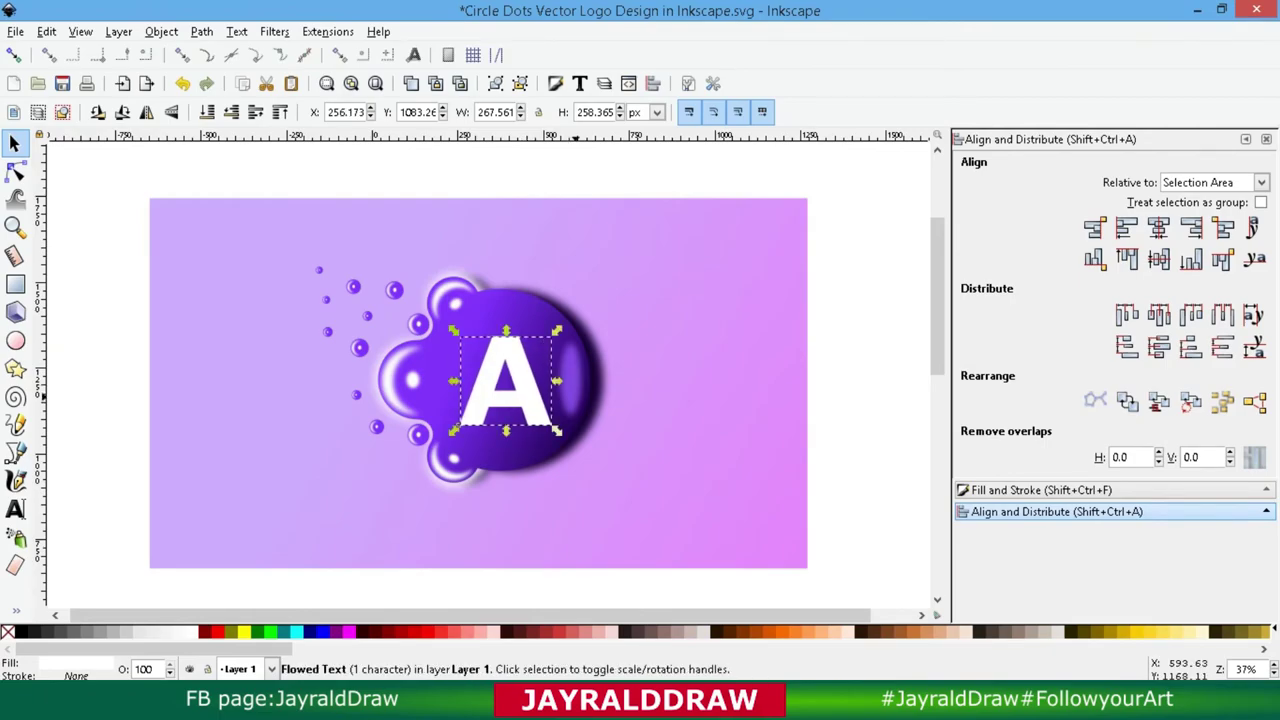
{"action": "left_click", "coordinate": [576, 396]}
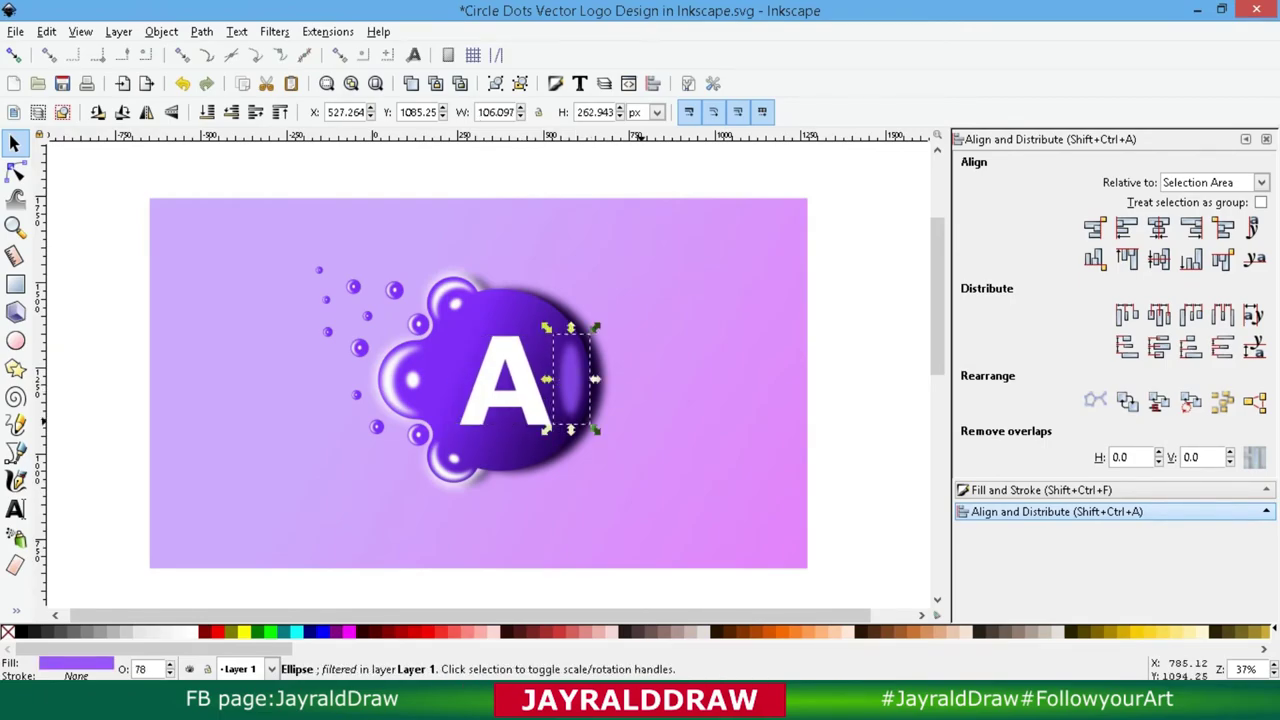
{"action": "key", "text": "Escape"}
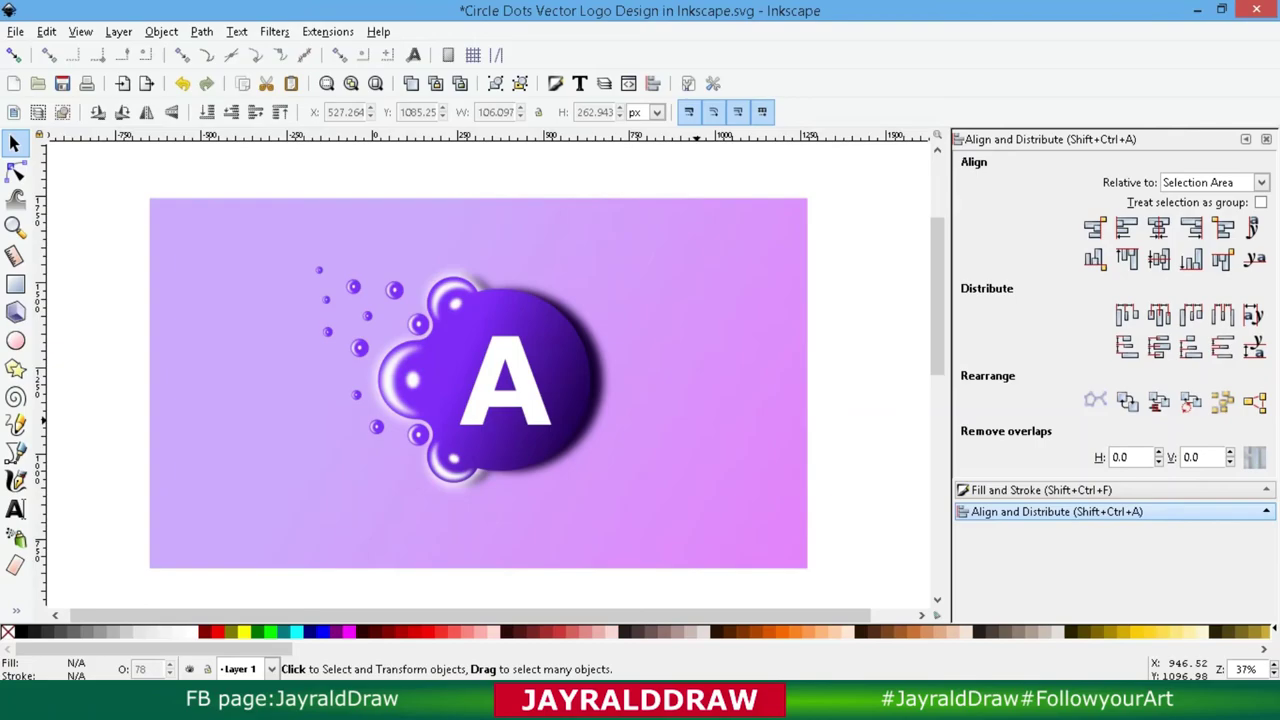
{"action": "left_click", "coordinate": [539, 386]}
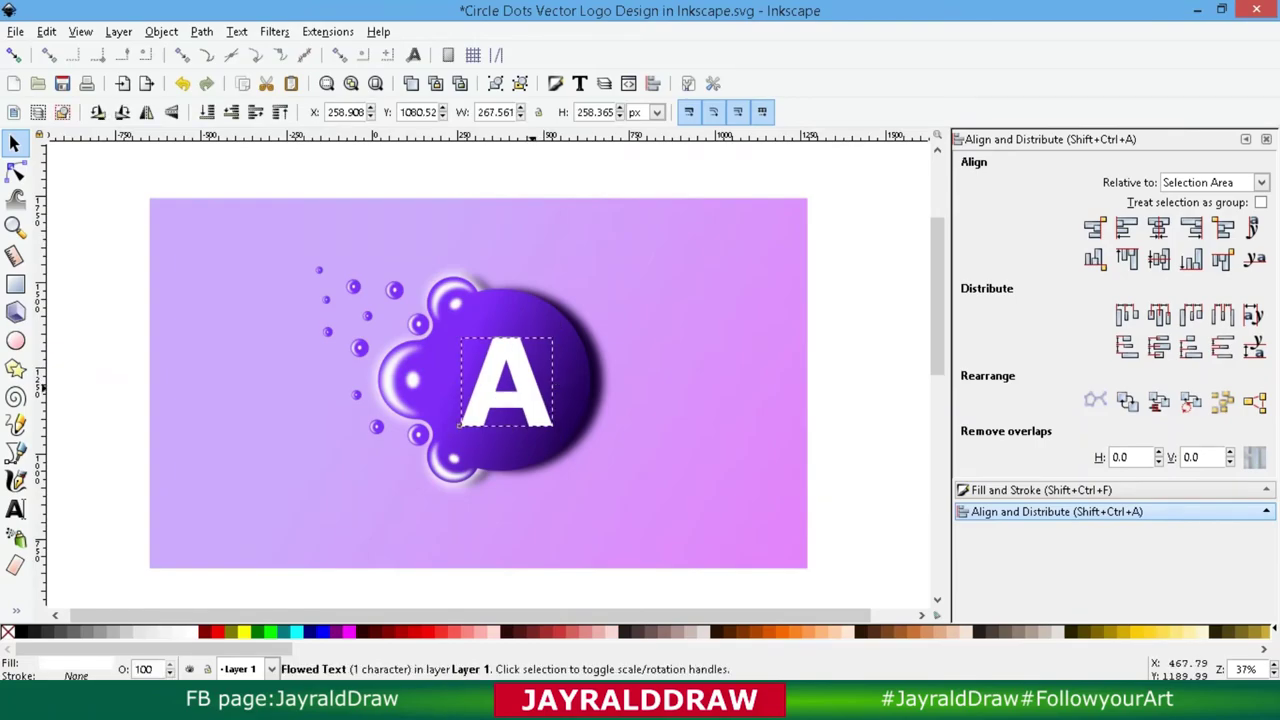
{"action": "left_click_drag", "start_coordinate": [534, 394], "coordinate": [540, 394]}
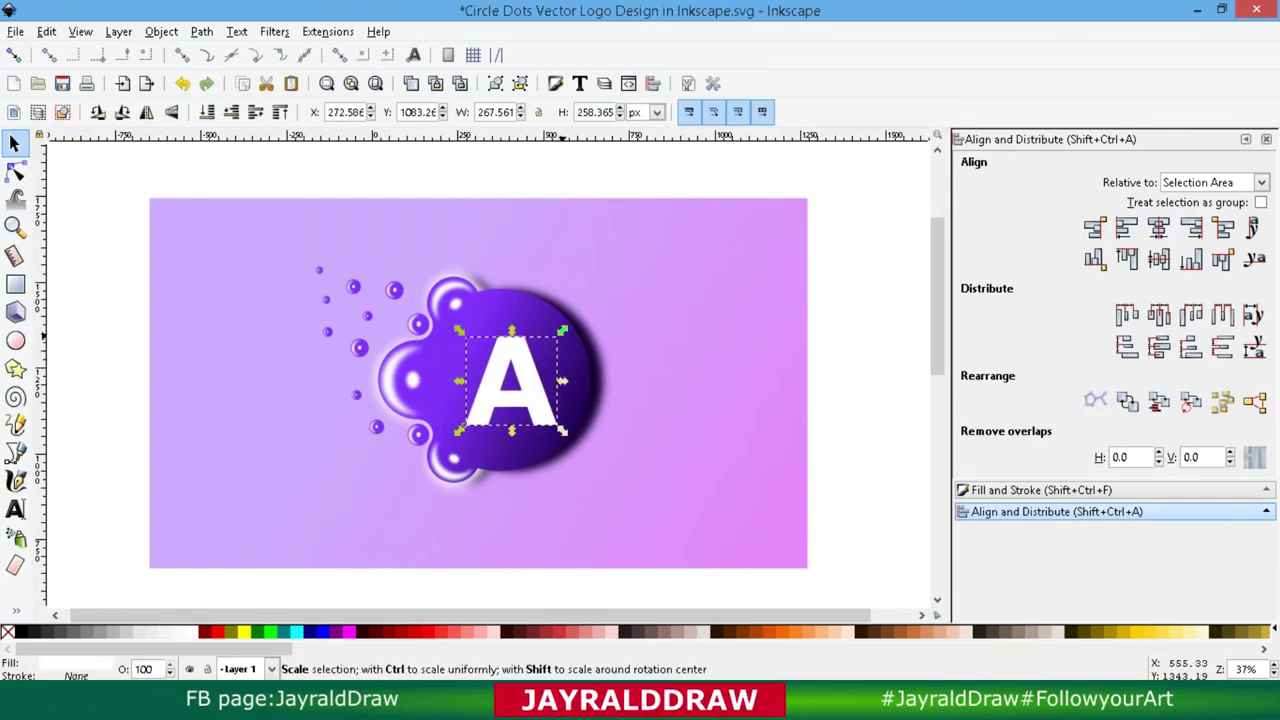
{"action": "left_click_drag", "start_coordinate": [559, 335], "coordinate": [569, 324]}
{"action": "left_click_drag", "start_coordinate": [515, 375], "coordinate": [511, 374]}
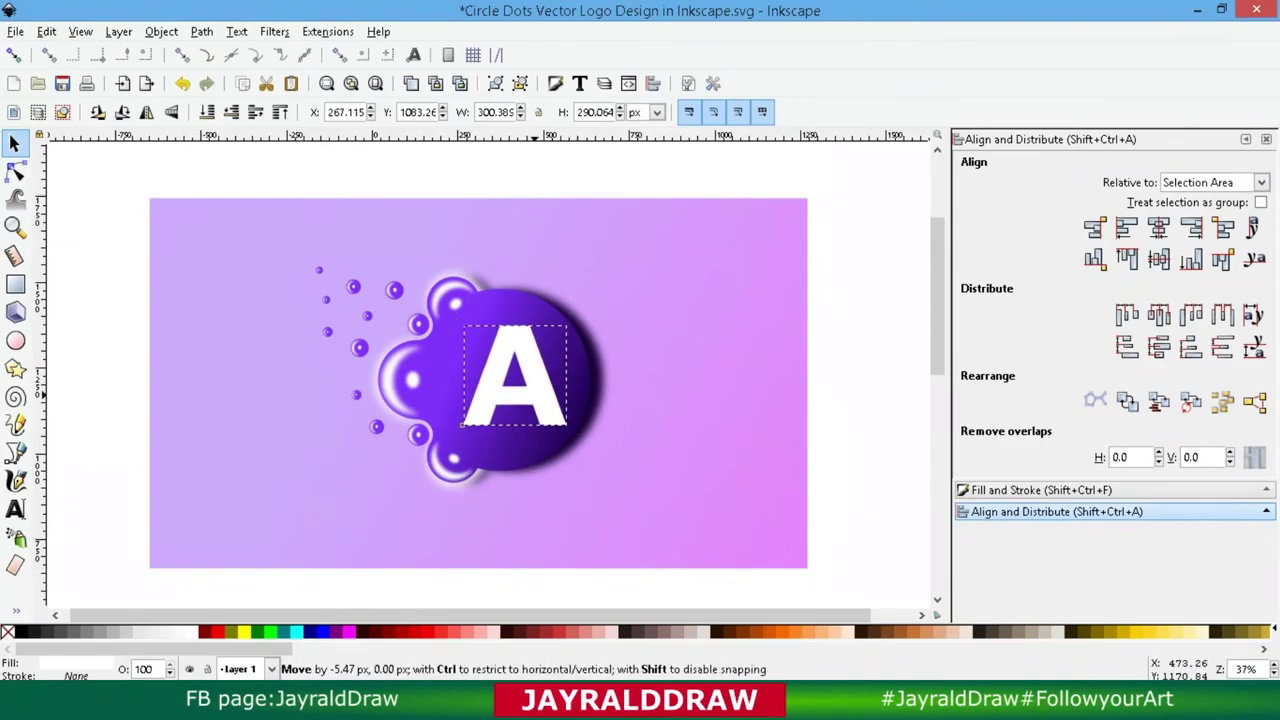
{"action": "left_click", "coordinate": [680, 528]}
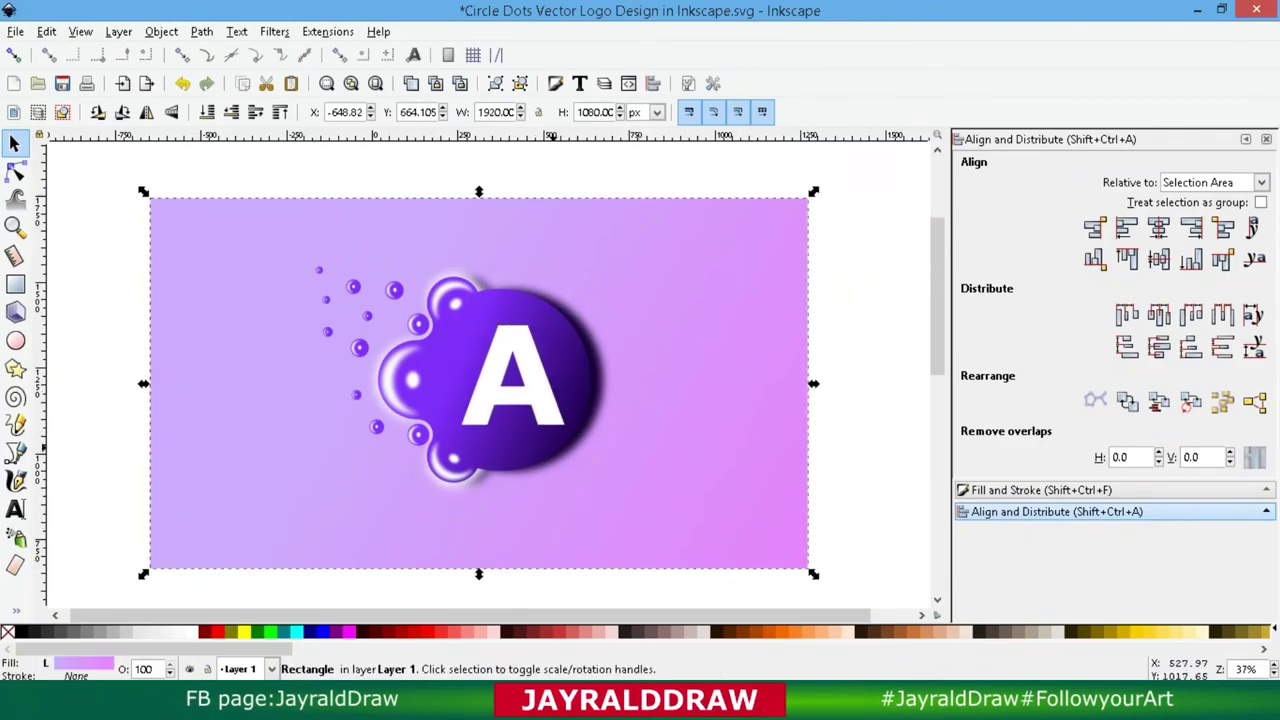
Step: Group the logo pieces and centre the group vertically and horizontally on the lavender background
{"action": "left_click_drag", "start_coordinate": [300, 245], "coordinate": [630, 515]}
{"action": "key", "text": "ctrl+g"}
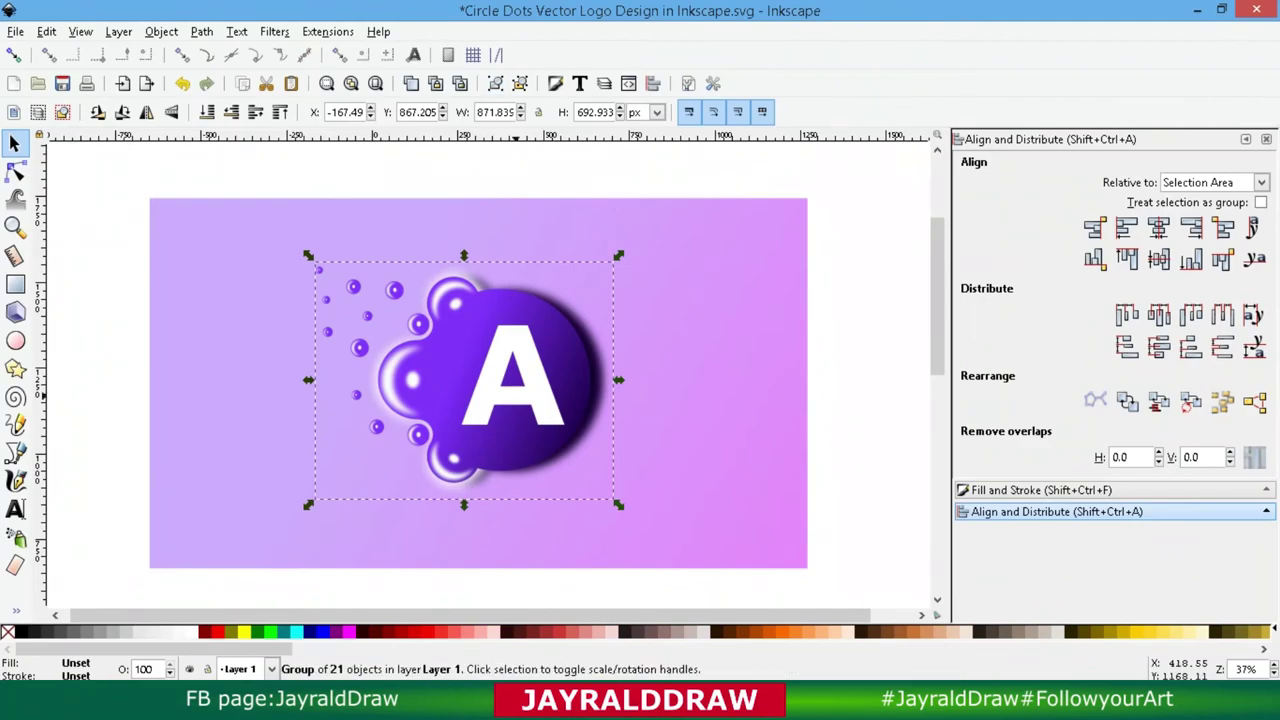
{"action": "key", "text": "ctrl+a"}
{"action": "left_click", "coordinate": [1158, 228]}
{"action": "left_click", "coordinate": [1158, 259]}
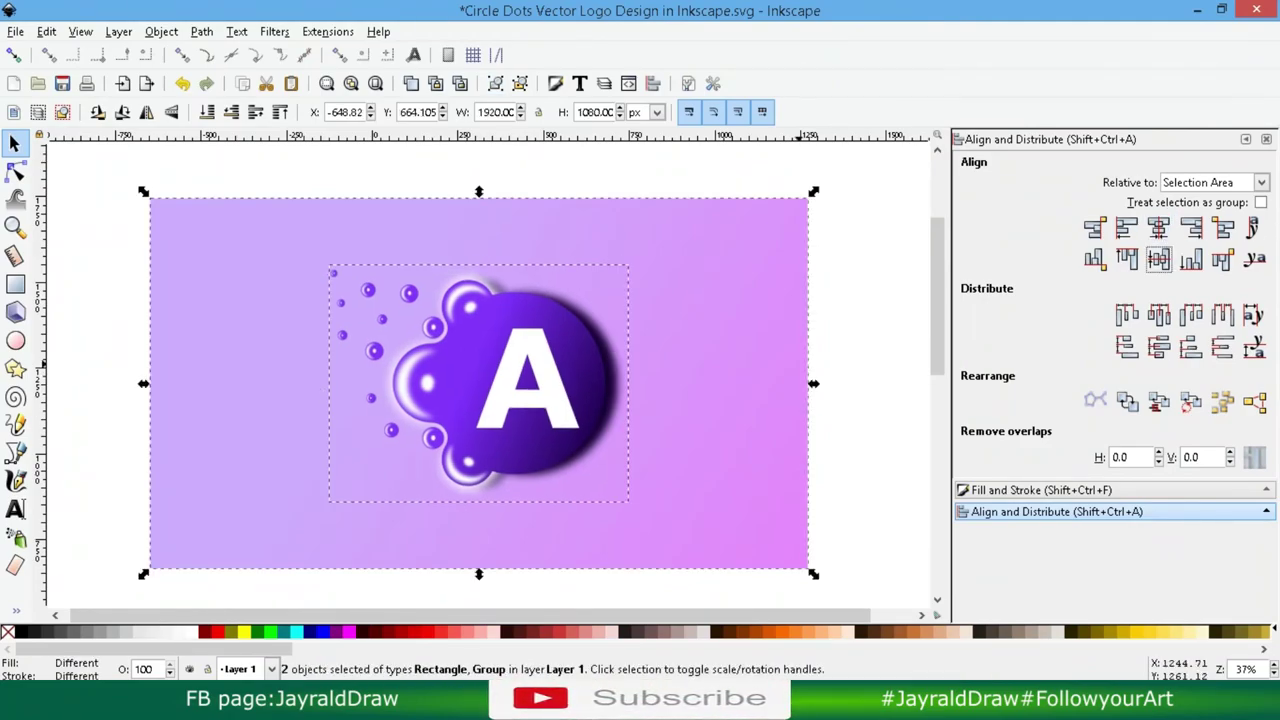
{"action": "key", "text": "Escape"}
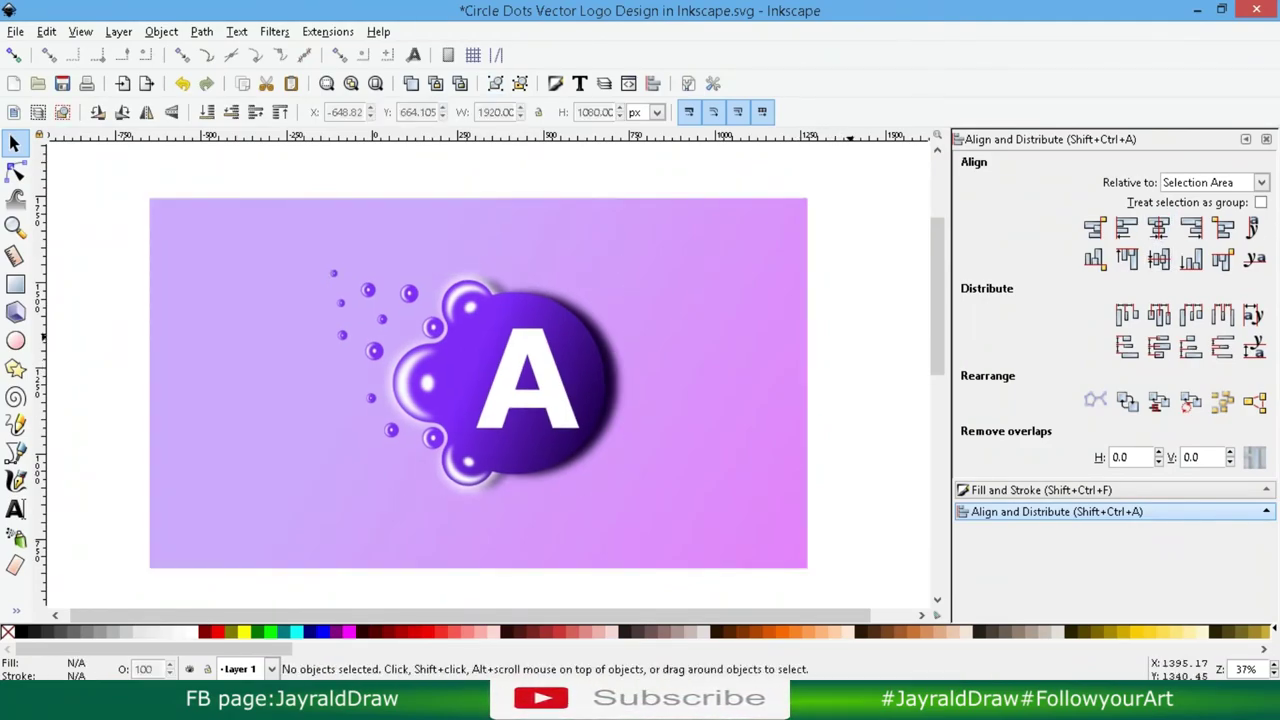
Step: Ungroup the centred logo back into its separate pieces
{"action": "left_click", "coordinate": [400, 347]}
{"action": "left_click", "coordinate": [520, 83]}
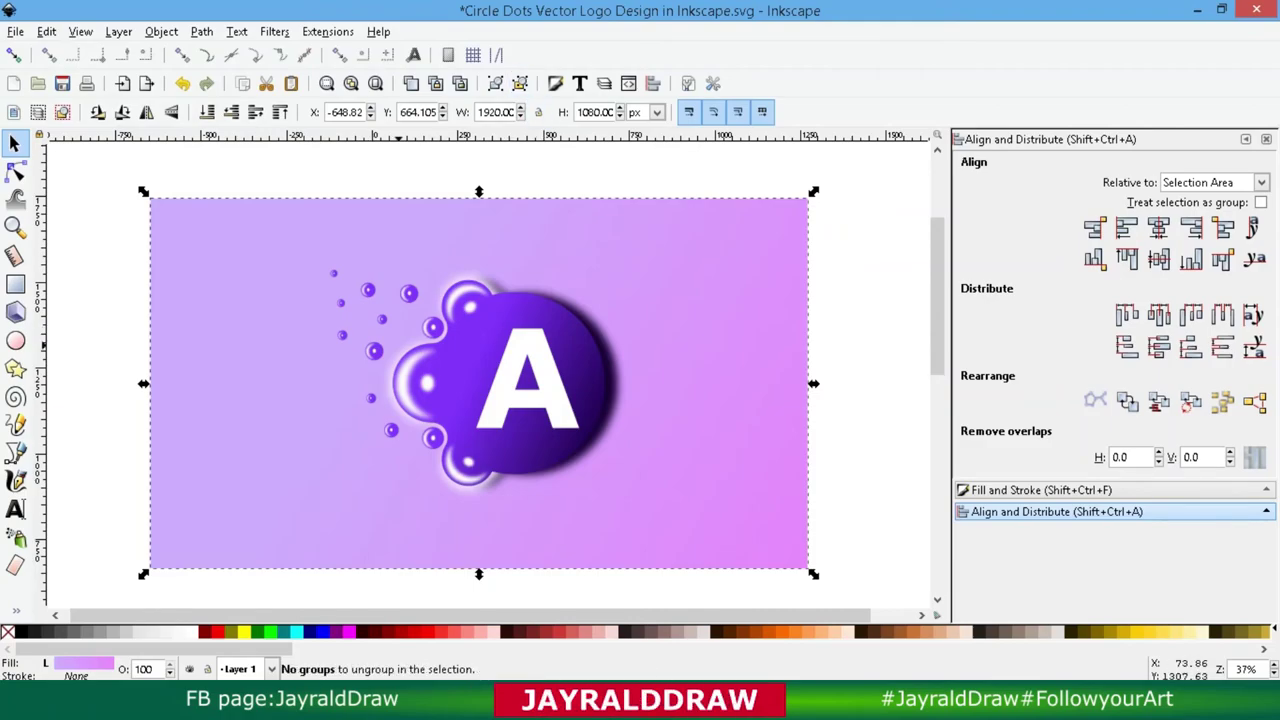
{"action": "key", "text": "Tab"}
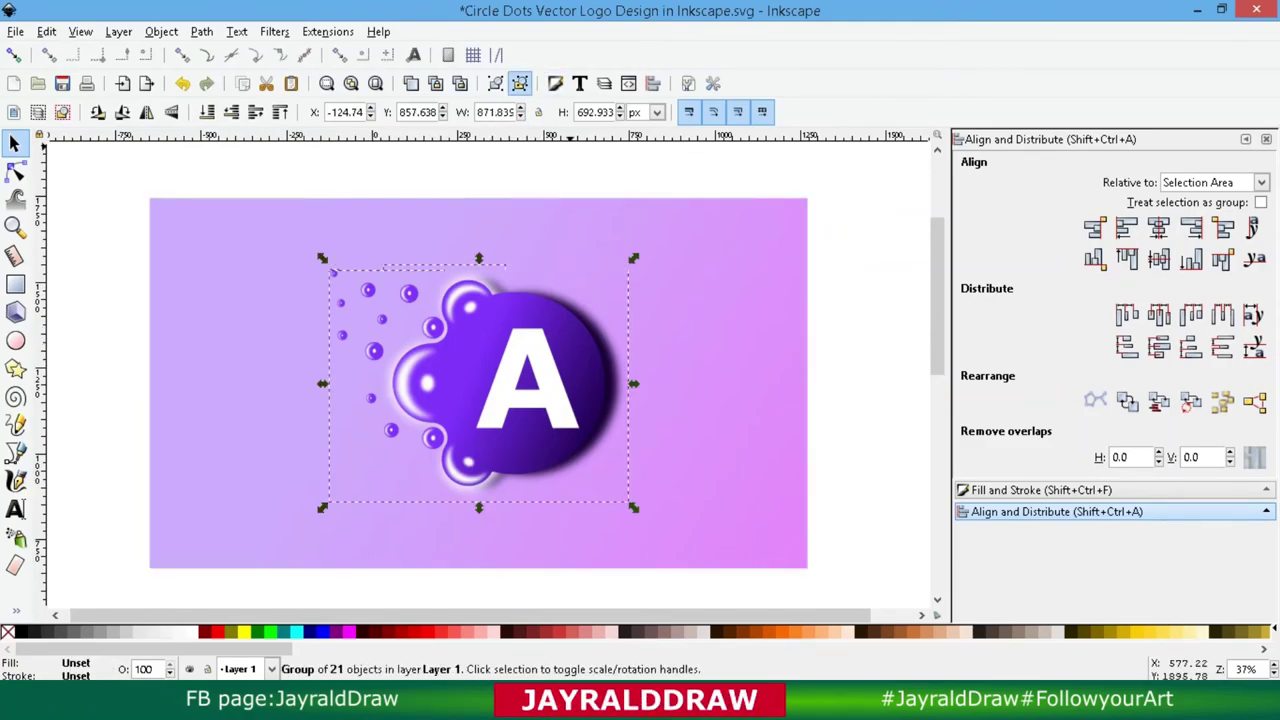
{"action": "left_click", "coordinate": [520, 83]}
Step: Duplicate the bubble dots group and give the copy a flat black fill
{"action": "left_click", "coordinate": [356, 337]}
{"action": "left_click", "coordinate": [366, 303]}
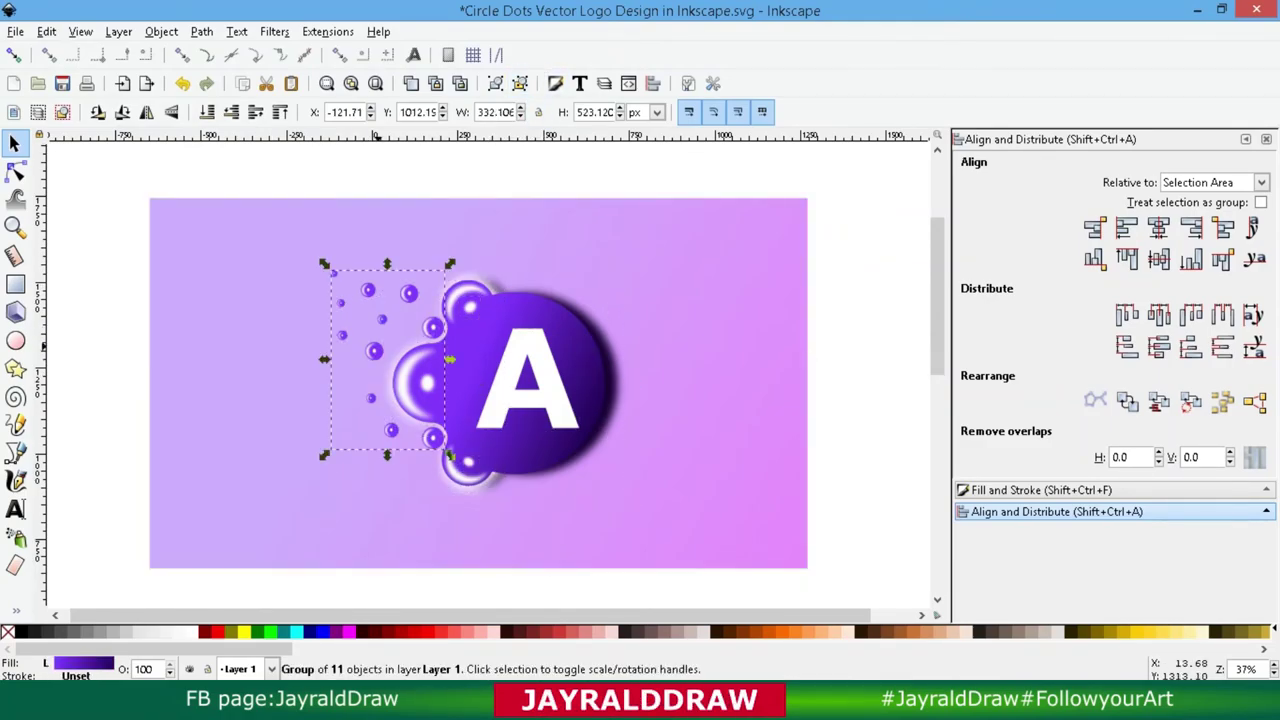
{"action": "right_click", "coordinate": [366, 303]}
{"action": "left_click", "coordinate": [400, 433]}
{"action": "key", "text": "ctrl+shift+f"}
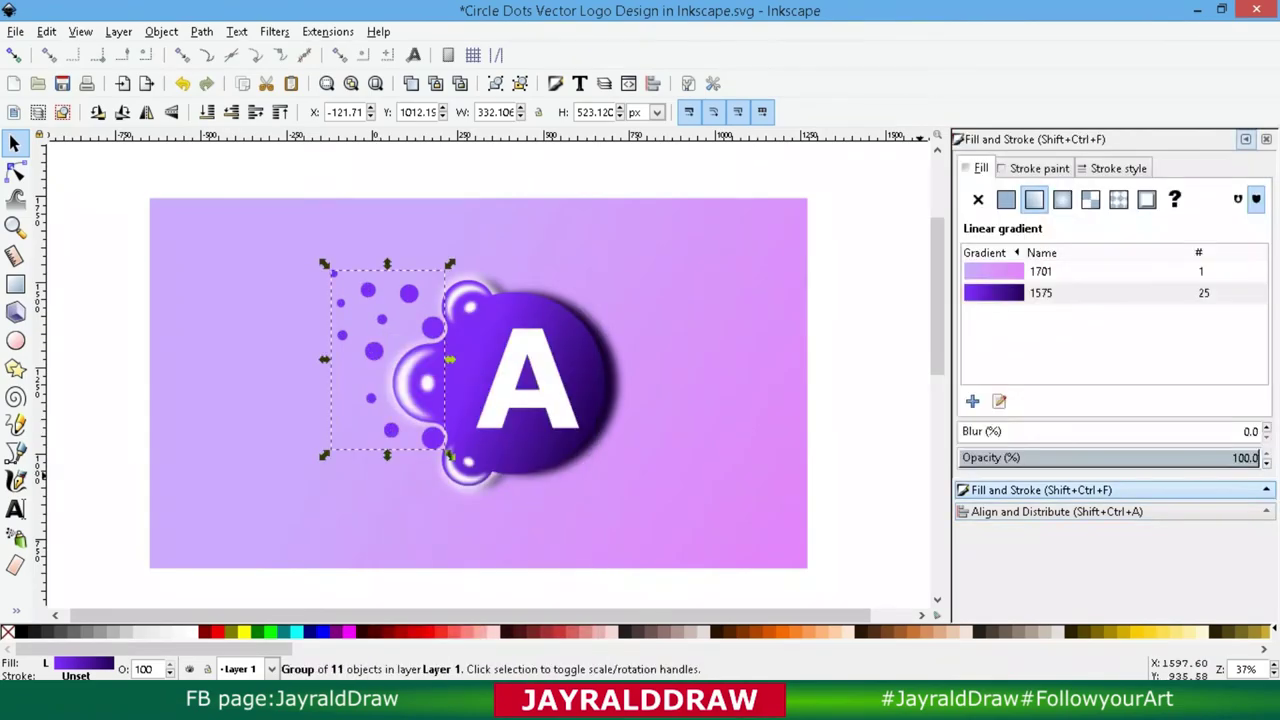
{"action": "left_click", "coordinate": [1006, 199]}
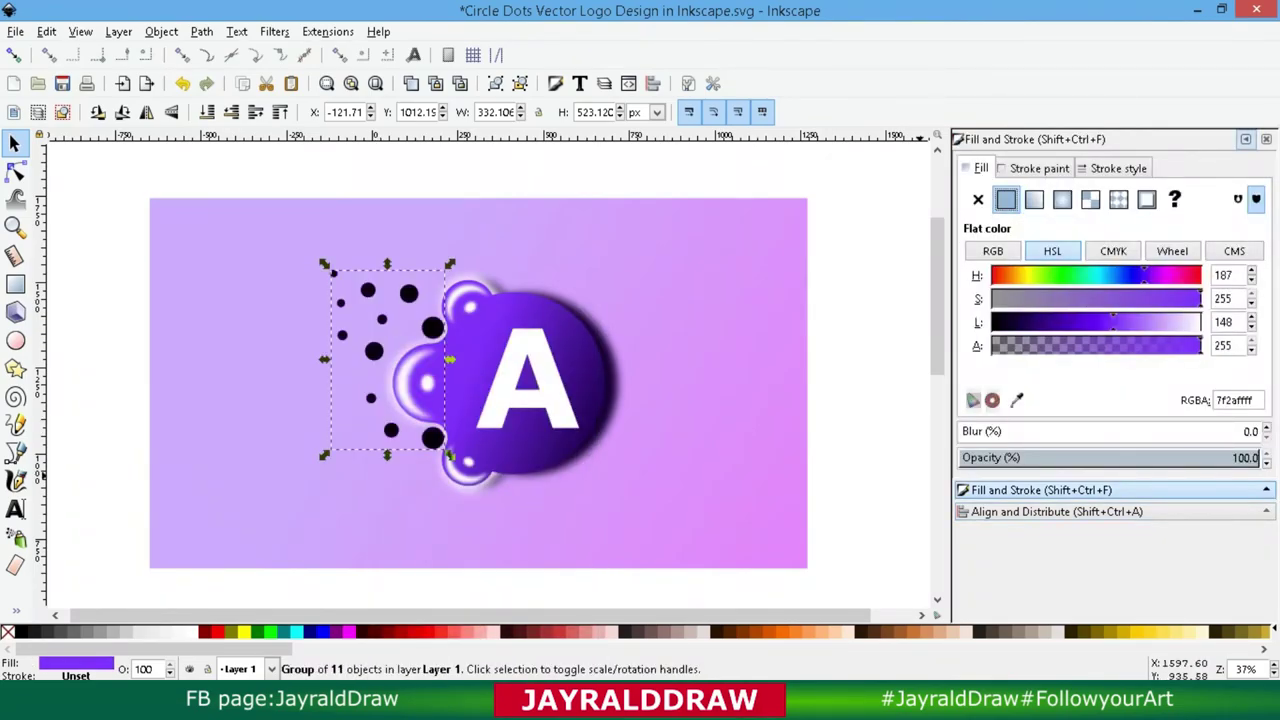
{"action": "scroll", "coordinate": [965, 431], "scroll_direction": "up", "scroll_amount": 2}
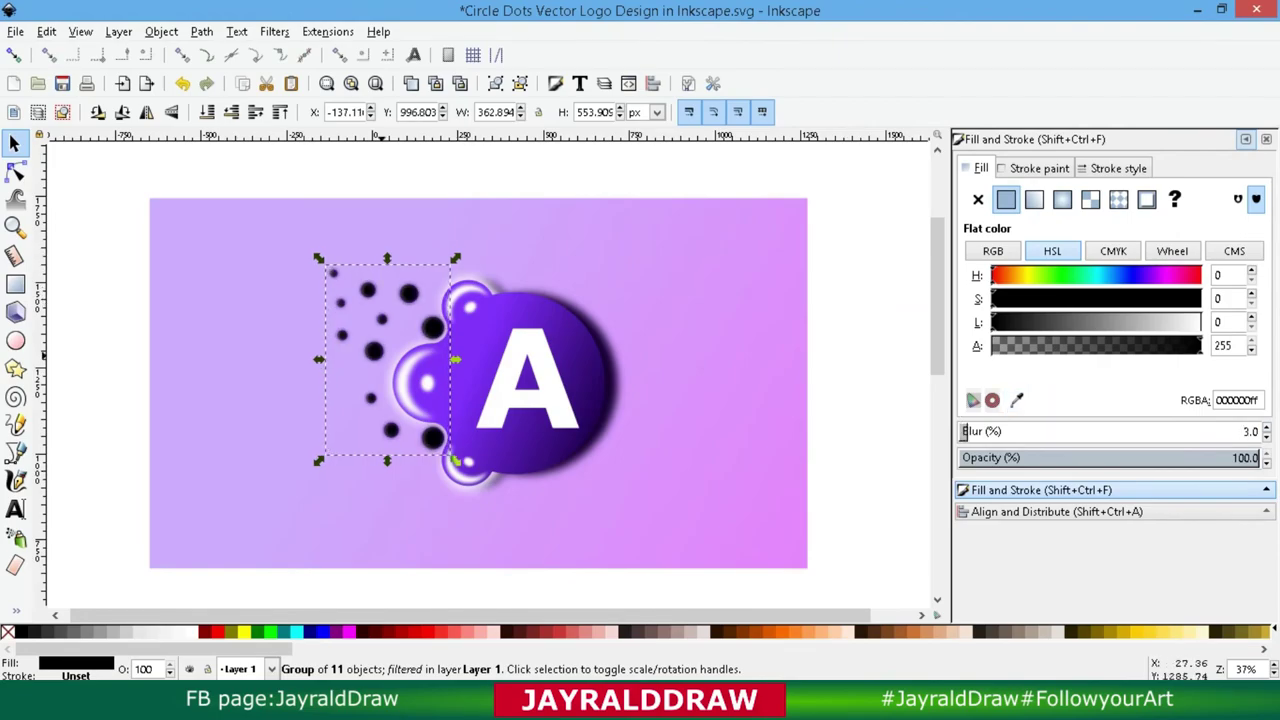
Step: Duplicate the black dots again, move one set left, and raise the purple dots above
{"action": "right_click", "coordinate": [364, 307]}
{"action": "left_click", "coordinate": [420, 432]}
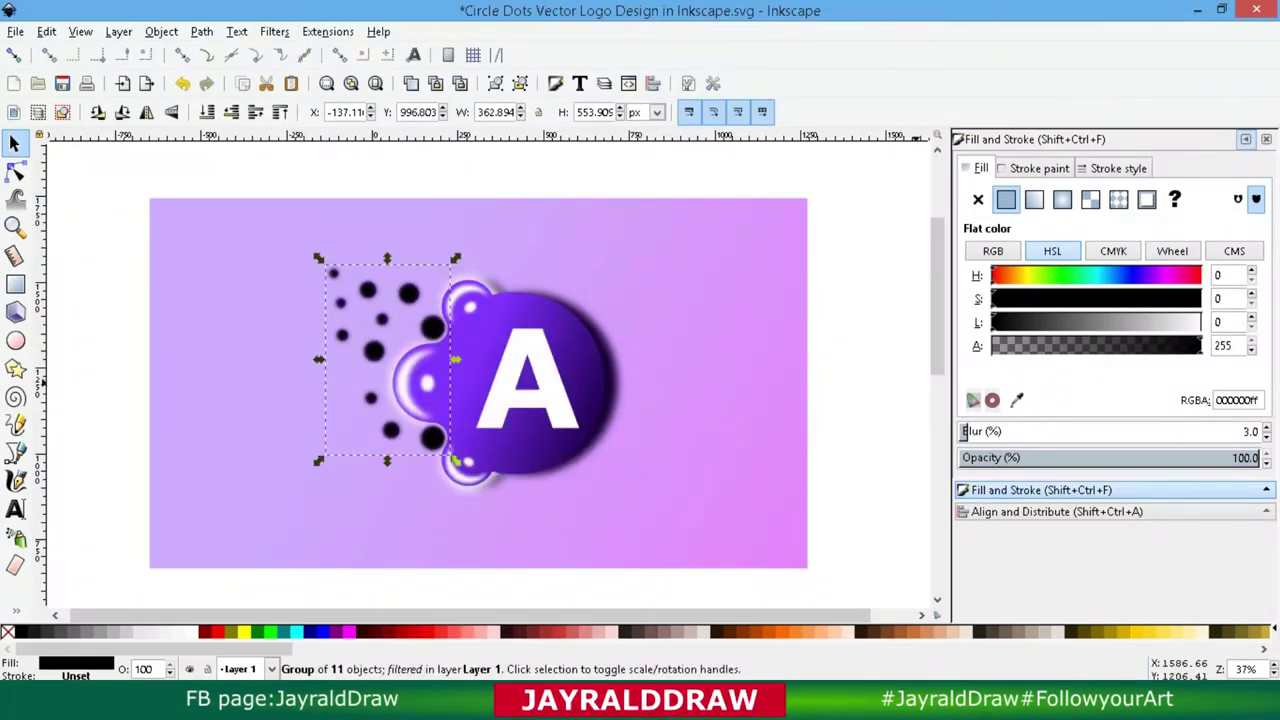
{"action": "left_click_drag", "start_coordinate": [373, 351], "coordinate": [263, 356]}
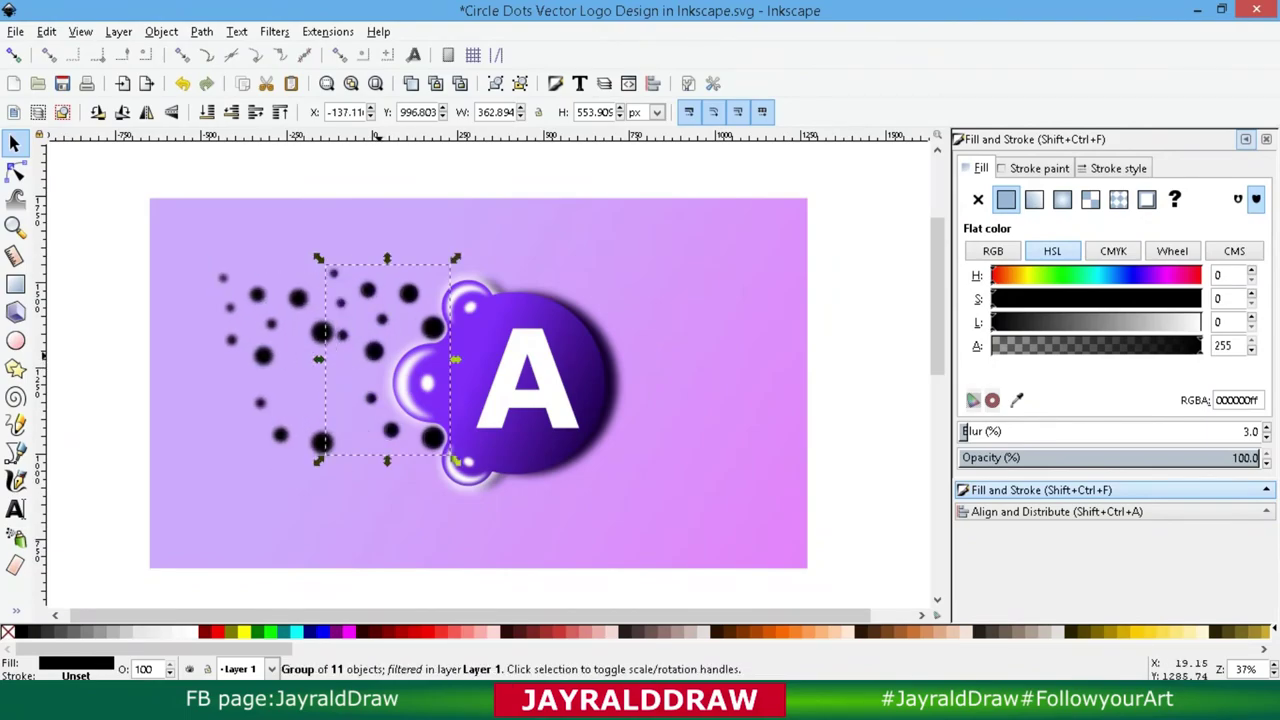
{"action": "key", "text": "alt+Right"}
{"action": "key", "text": "alt+Right"}
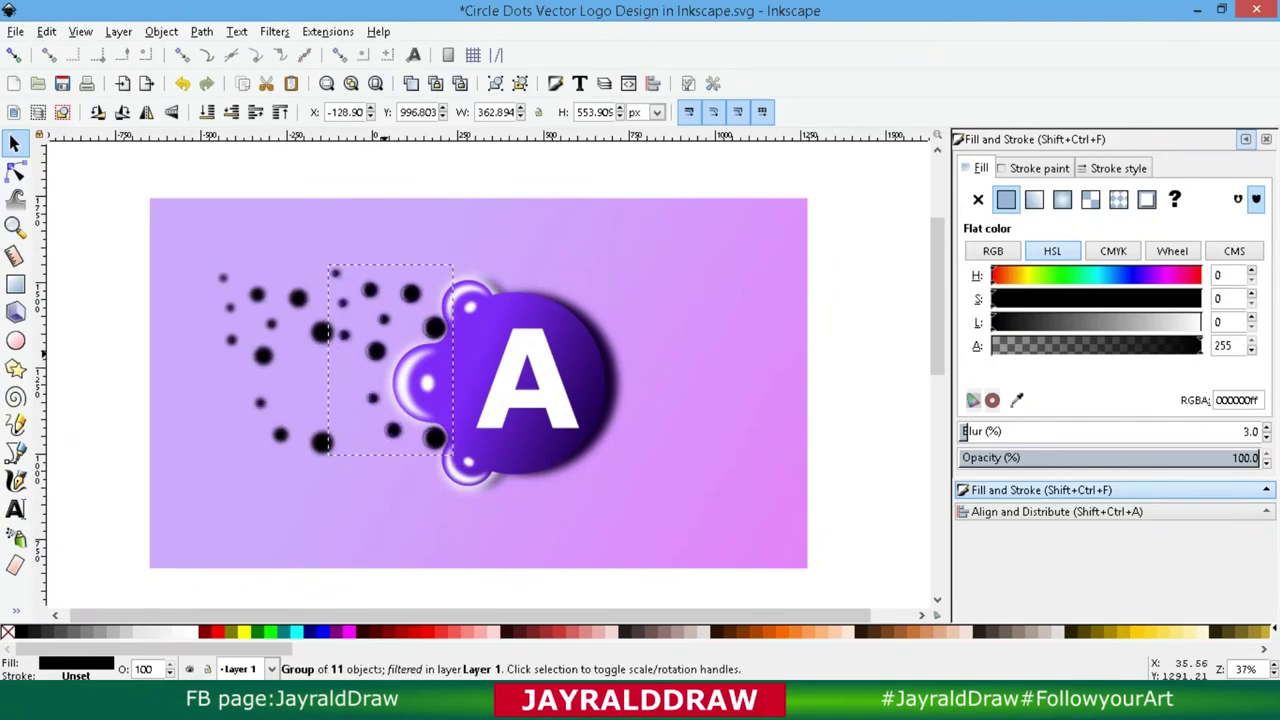
{"action": "key", "text": "alt+Right"}
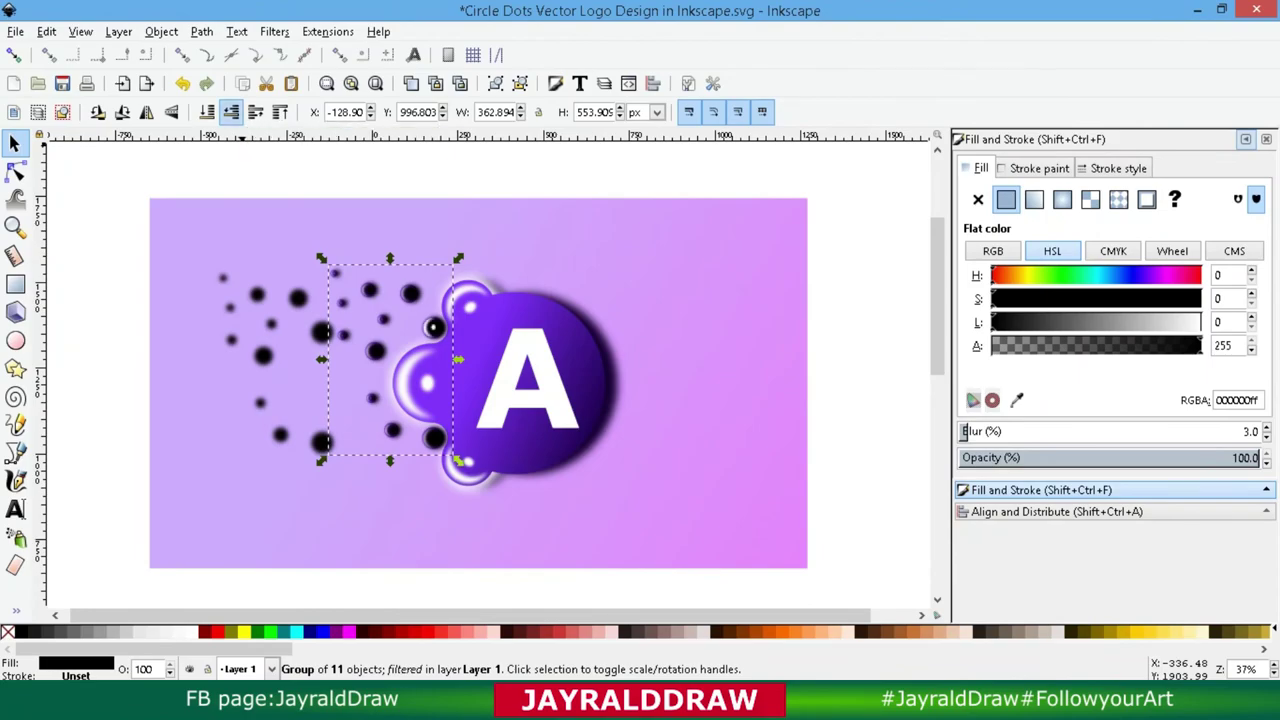
{"action": "left_click", "coordinate": [255, 112]}
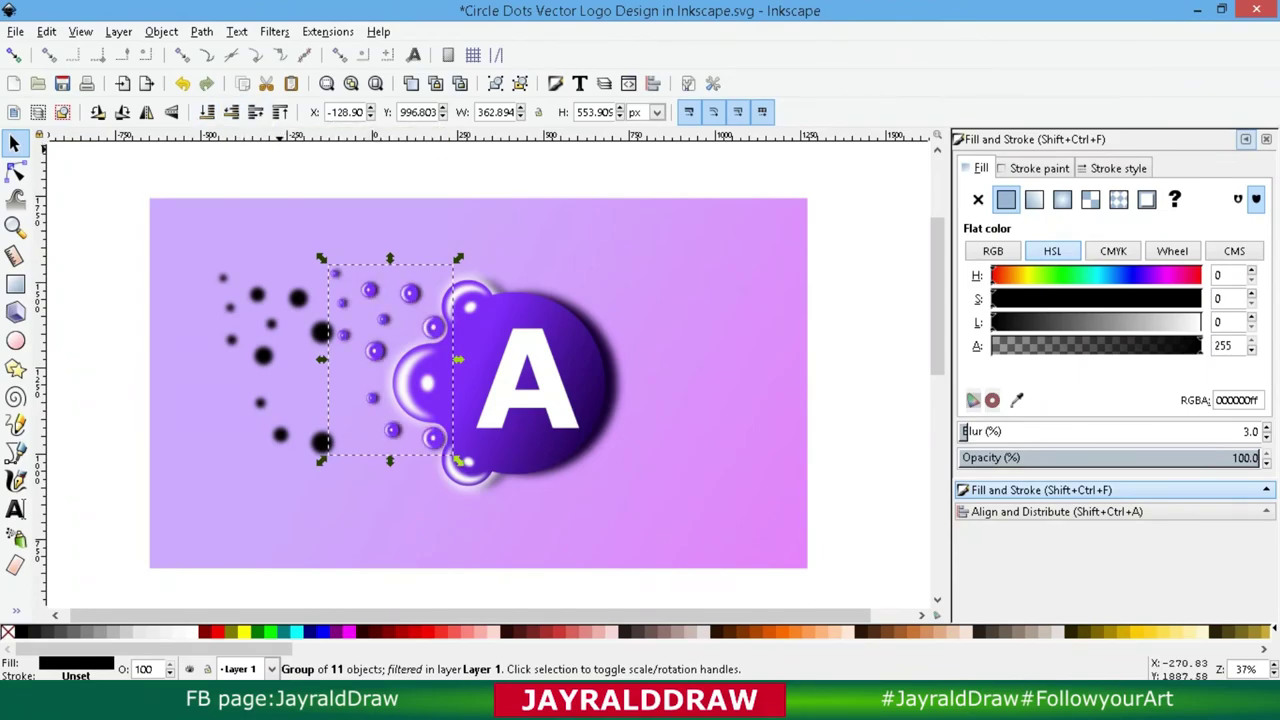
Step: Recolour the left blurred dots white, place them over the purple dots, and lower them behind
{"action": "left_click", "coordinate": [262, 357]}
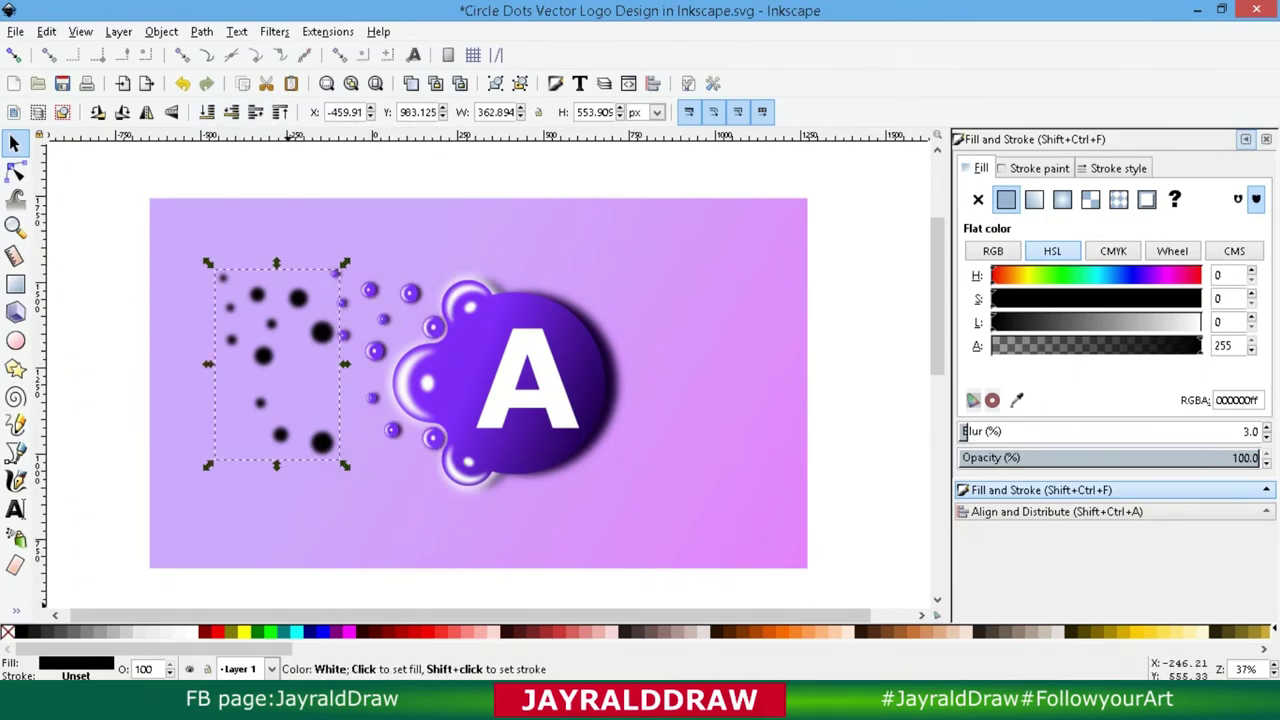
{"action": "left_click", "coordinate": [188, 631]}
{"action": "left_click", "coordinate": [375, 350], "text": "shift"}
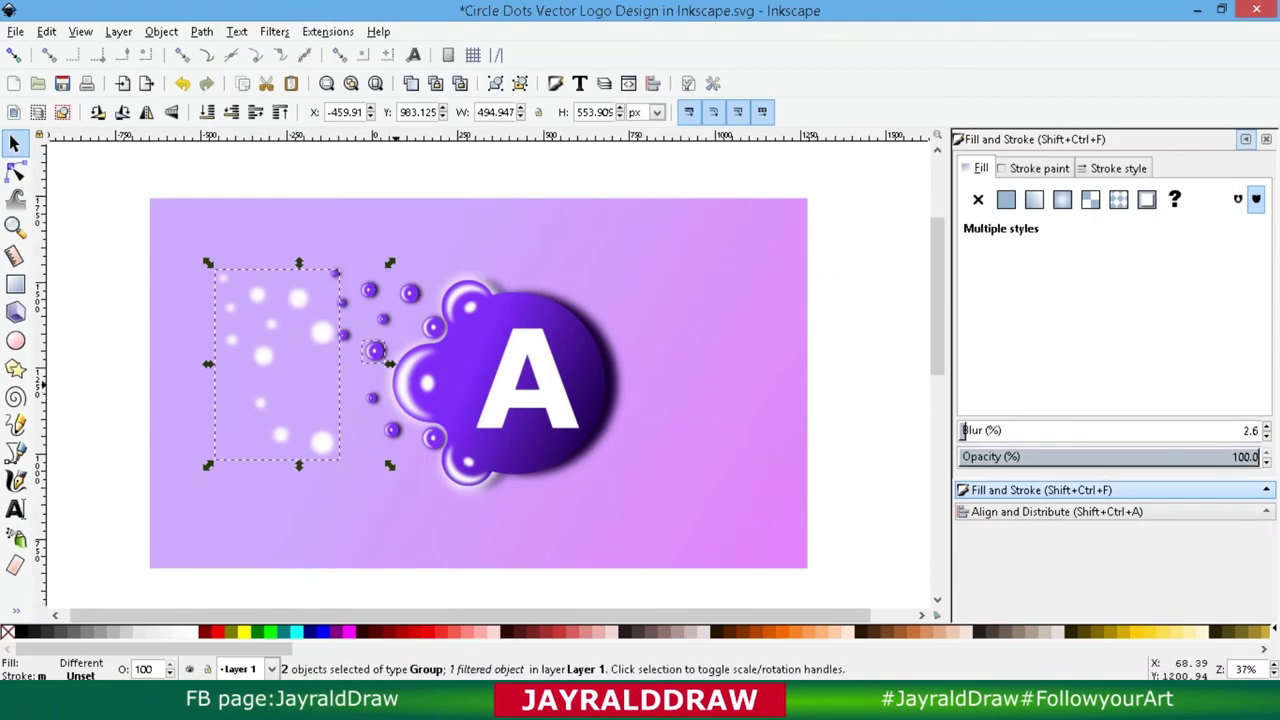
{"action": "left_click", "coordinate": [390, 430]}
{"action": "left_click", "coordinate": [263, 355]}
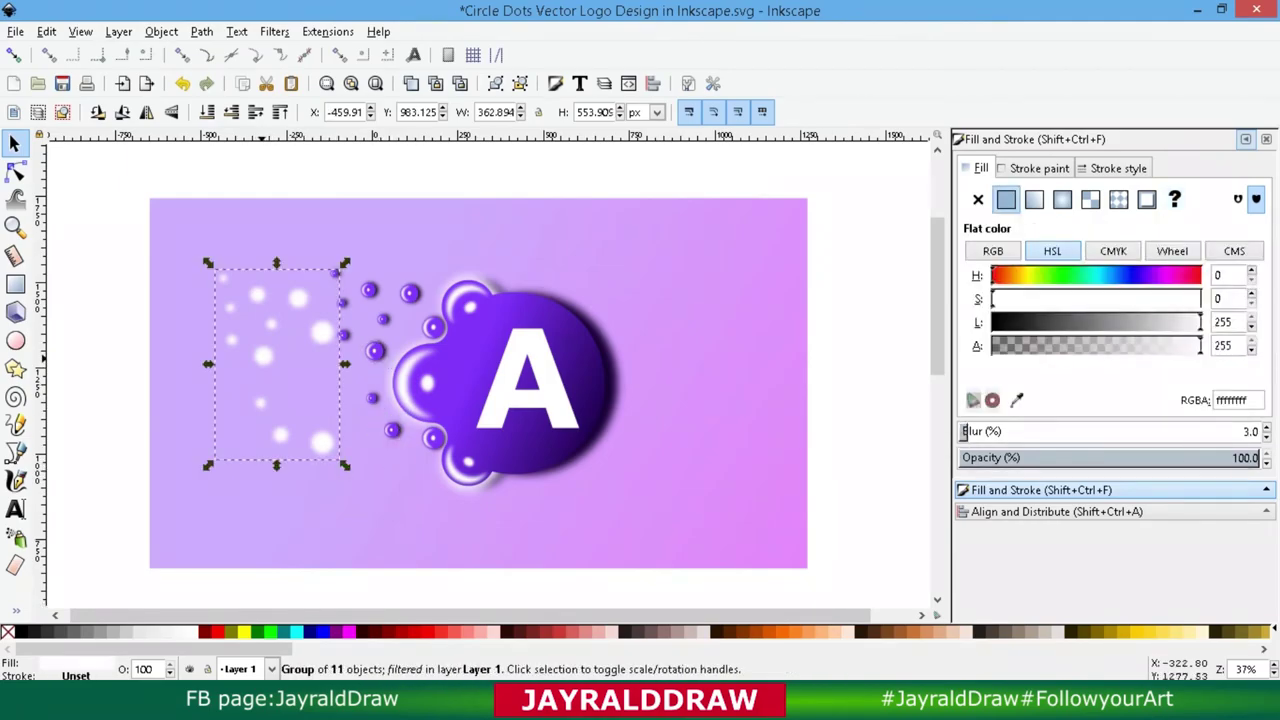
{"action": "left_click_drag", "start_coordinate": [263, 355], "coordinate": [393, 366]}
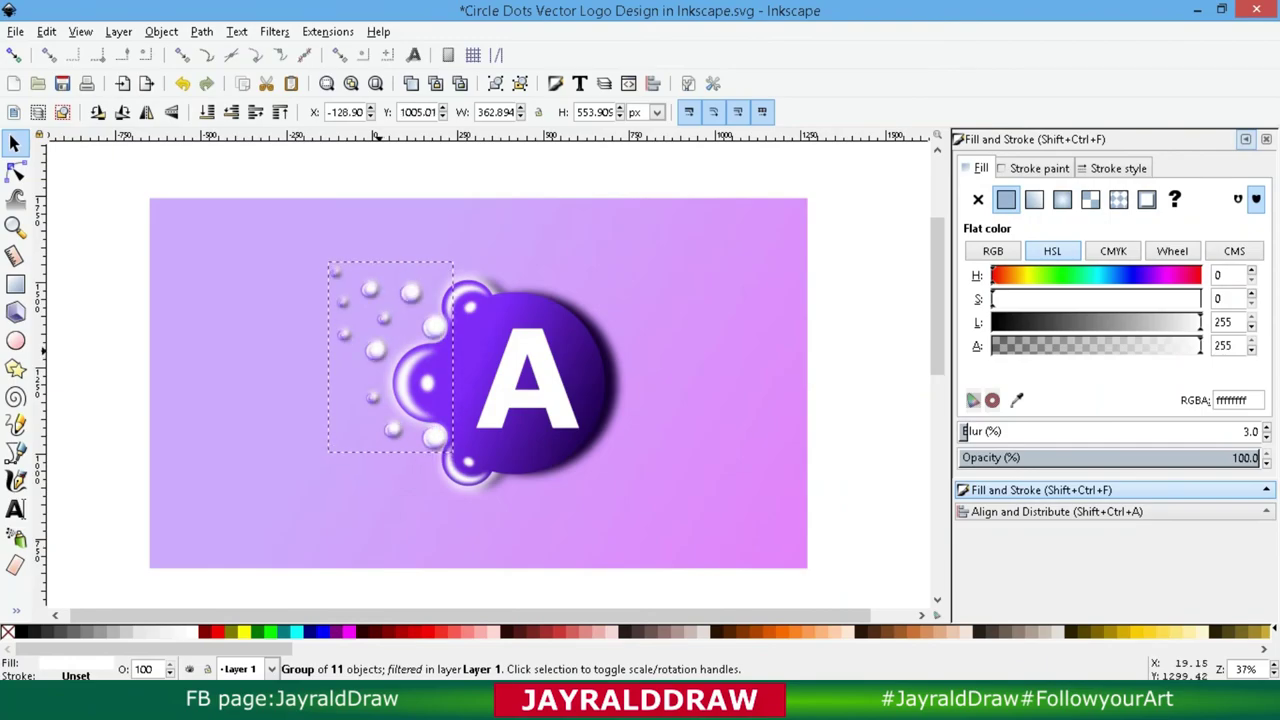
{"action": "left_click_drag", "start_coordinate": [335, 272], "coordinate": [330, 267]}
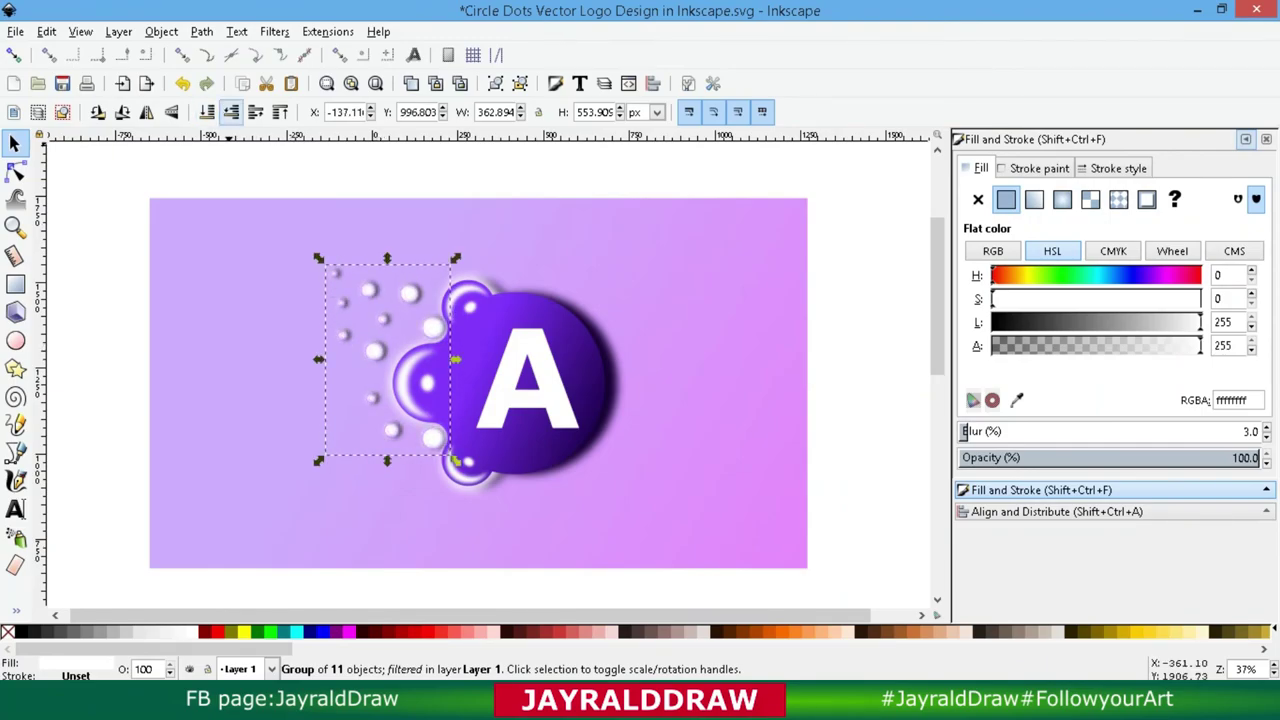
{"action": "left_click", "coordinate": [231, 112]}
Step: Group all 24 objects, background included, into one group and collapse the side panels
{"action": "key", "text": "Escape"}
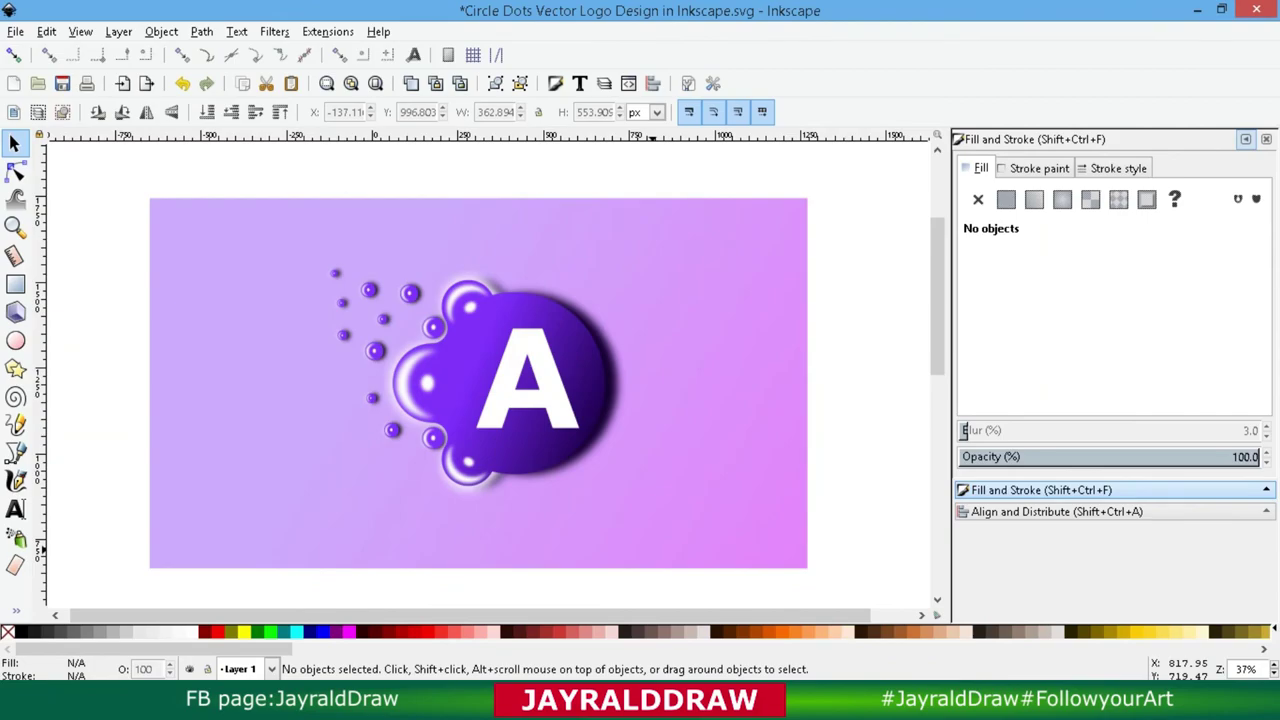
{"action": "key", "text": "ctrl+a"}
{"action": "key", "text": "ctrl+g"}
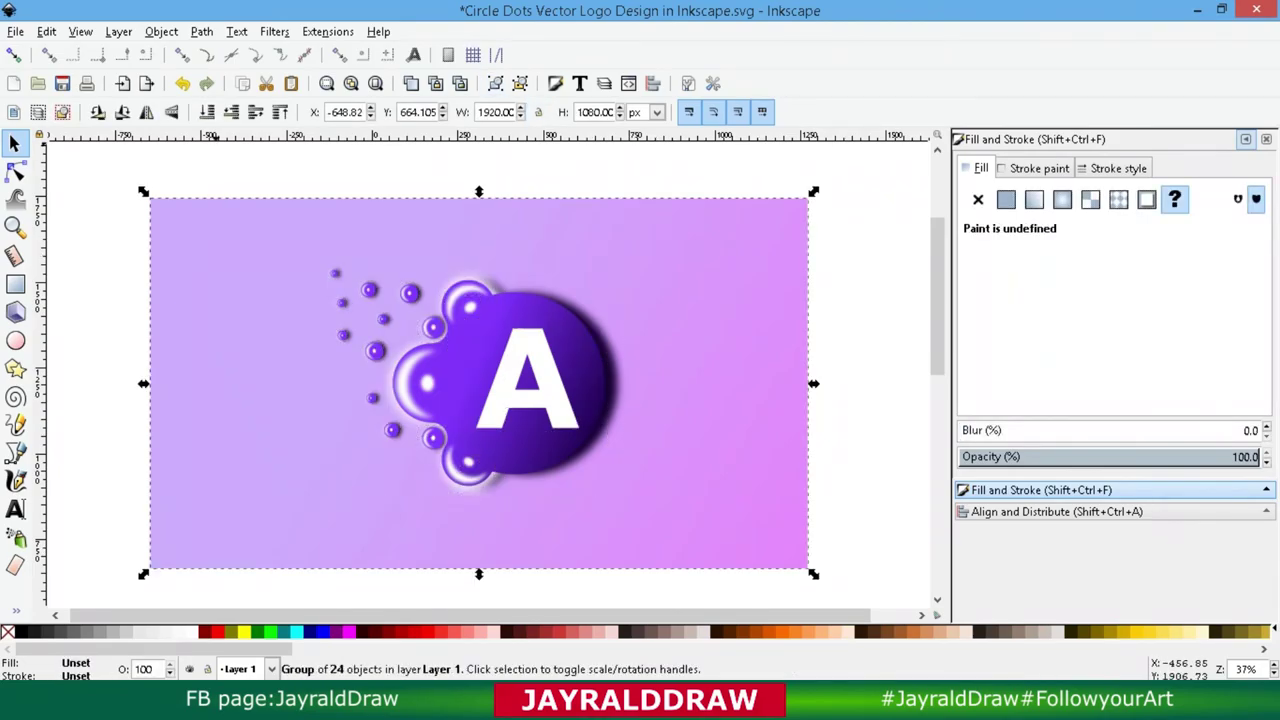
{"action": "left_click", "coordinate": [1245, 139]}
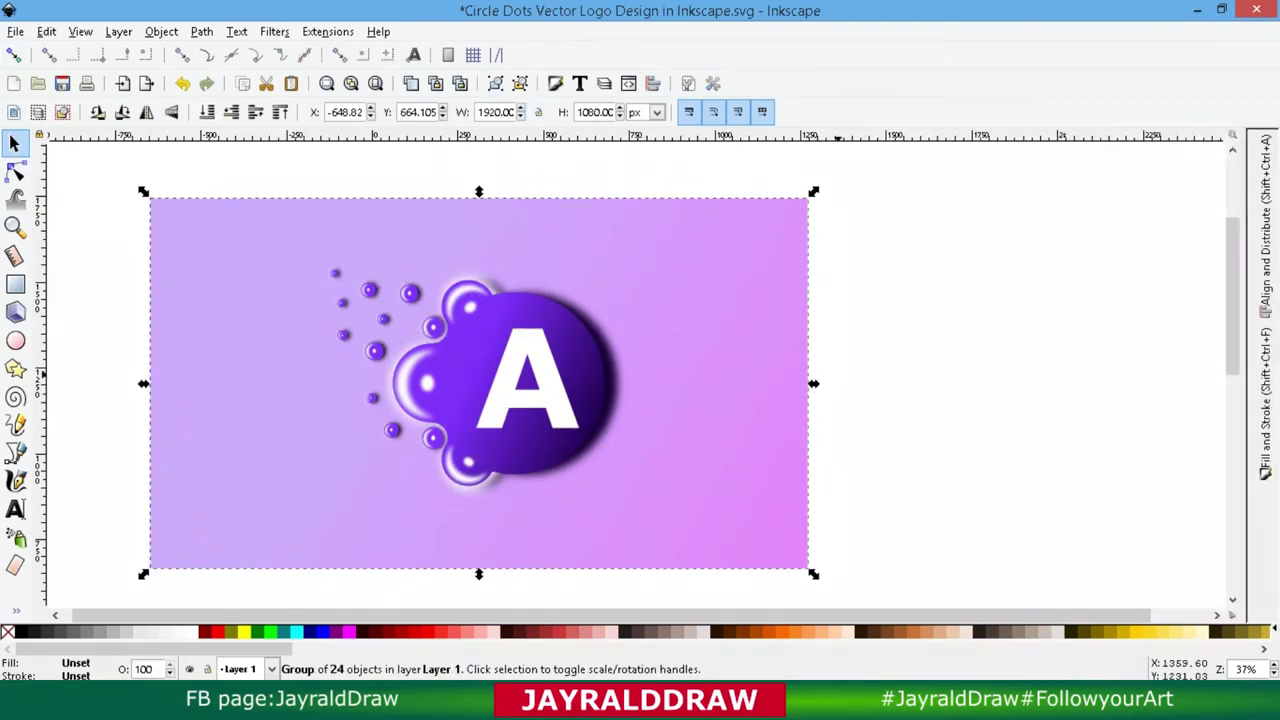